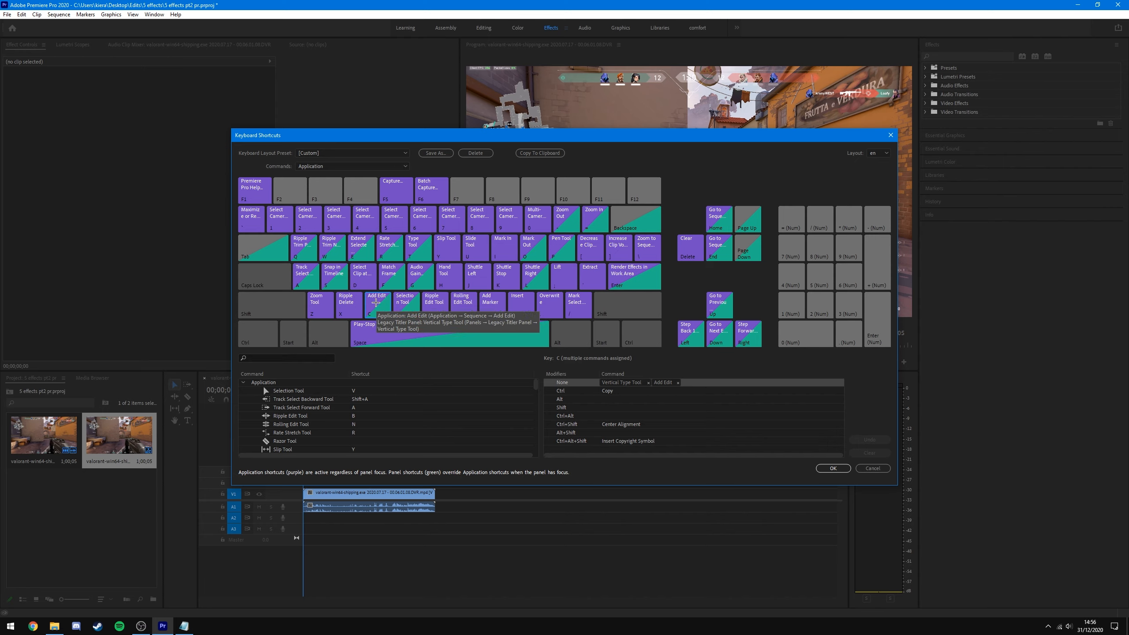
- Check which commands are assigned to the X, Q and C keys and close the keyboard shortcut settings
{"action": "left_click", "coordinate": [345, 314]}
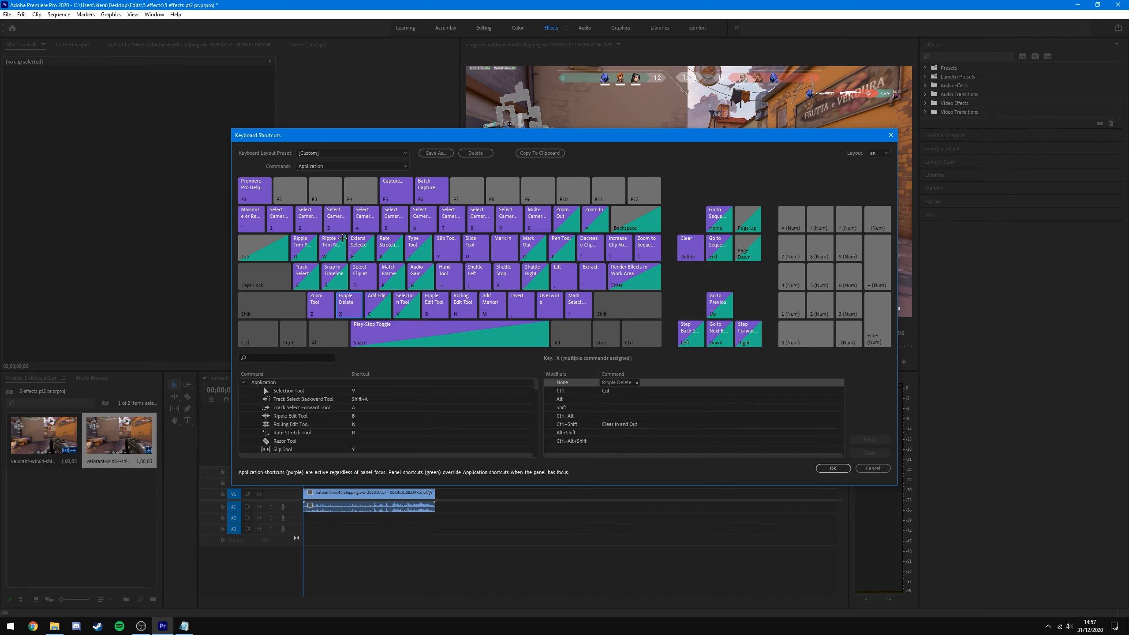
{"action": "left_click", "coordinate": [304, 248]}
{"action": "left_click", "coordinate": [356, 305]}
{"action": "left_click", "coordinate": [370, 302]}
{"action": "key", "text": "Escape"}
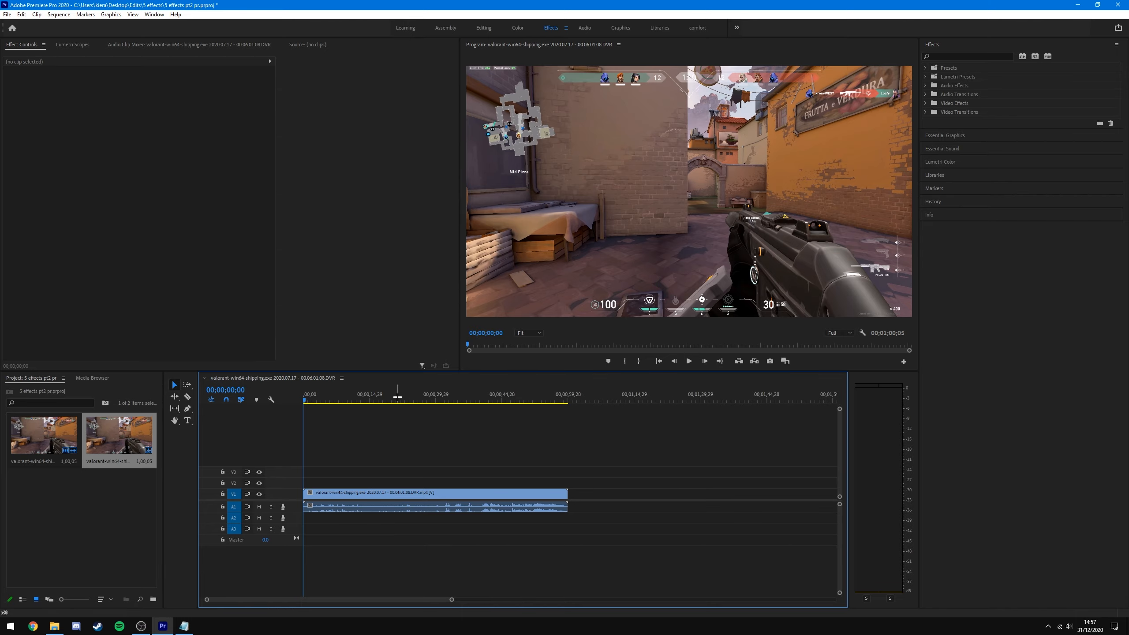
- Try a ripple trim that removes everything before 00;00;40;01 from the gameplay clip
{"action": "left_click_drag", "start_coordinate": [389, 402], "coordinate": [479, 416]}
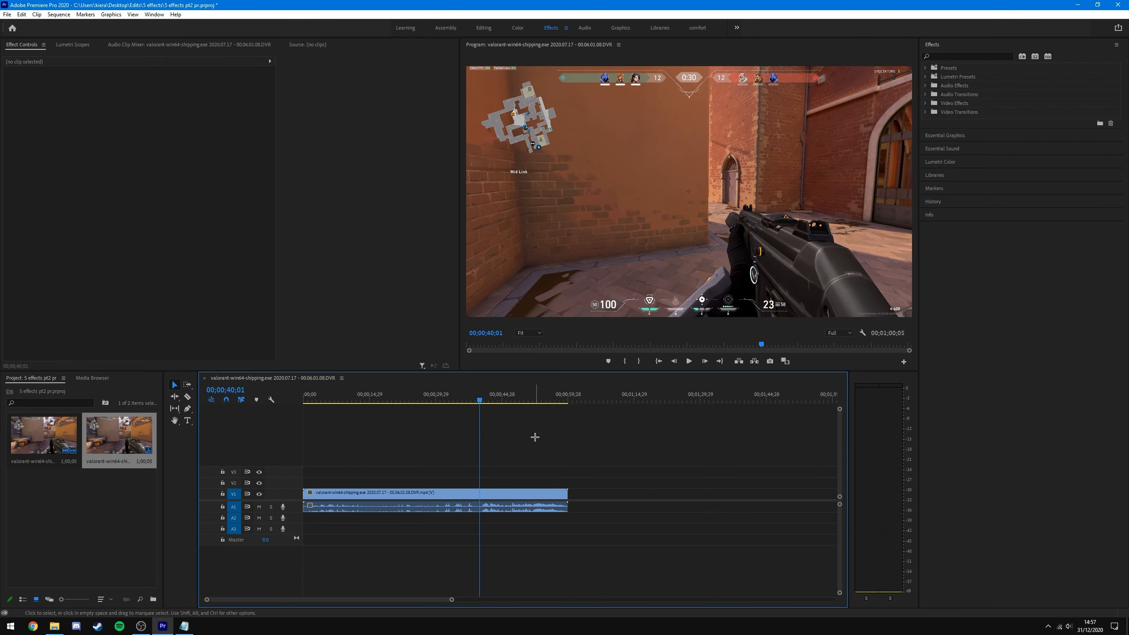
{"action": "key", "text": "q"}
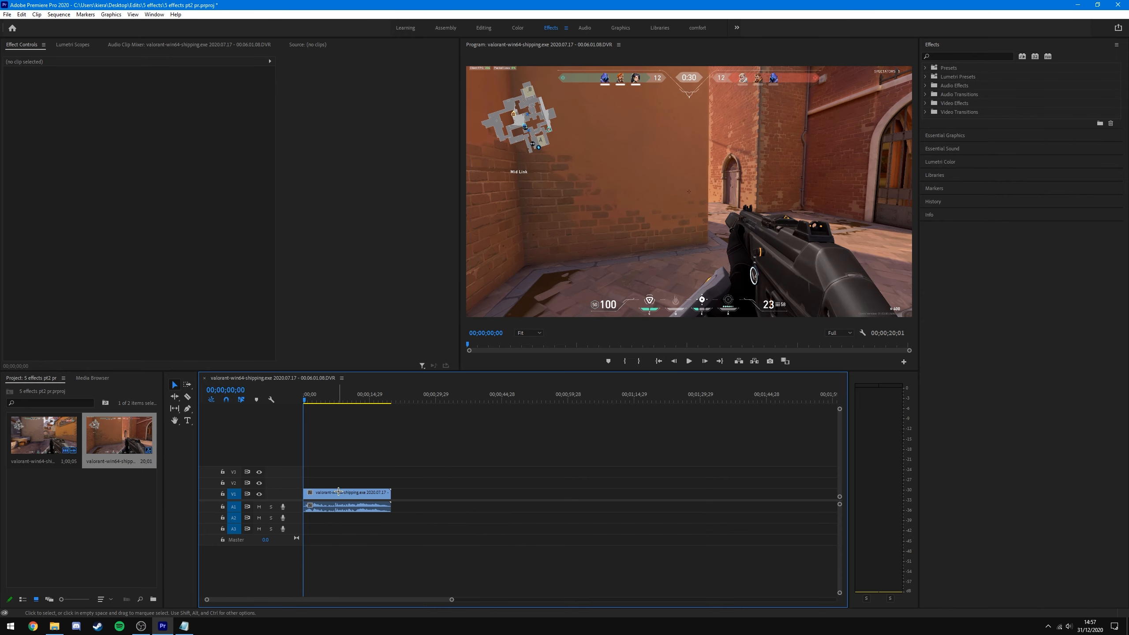
{"action": "left_click", "coordinate": [339, 491]}
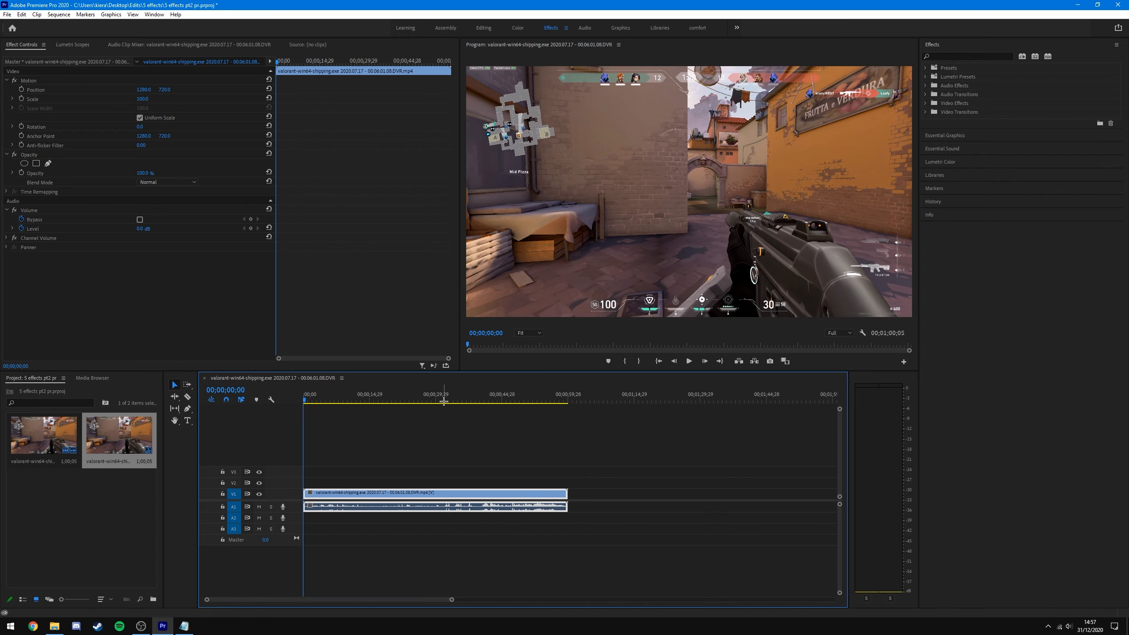
- Cut the gameplay clip at 00;00;39;28 and ripple-trim away everything before that point
{"action": "left_click_drag", "start_coordinate": [440, 402], "coordinate": [481, 403]}
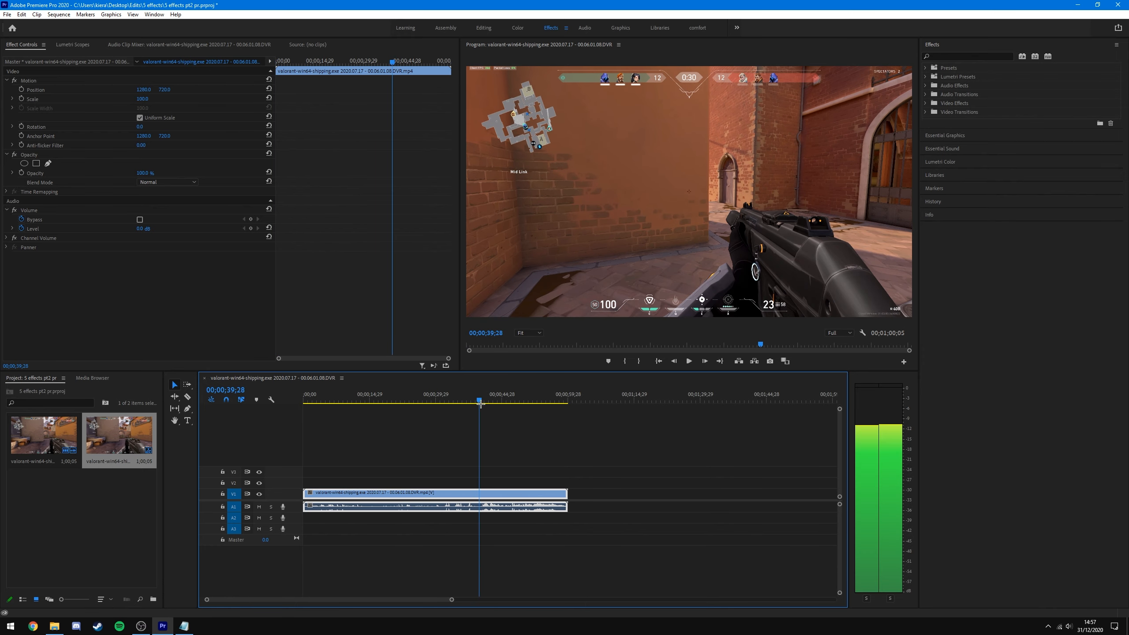
{"action": "left_click", "coordinate": [188, 397]}
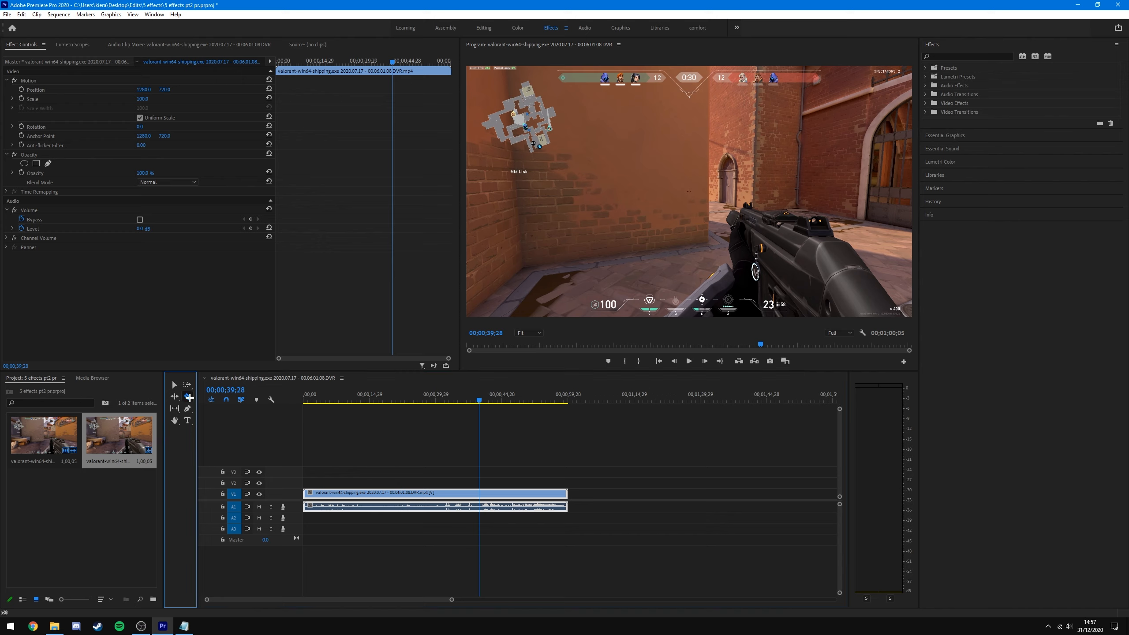
{"action": "left_click", "coordinate": [479, 494]}
{"action": "key", "text": "ctrl+z"}
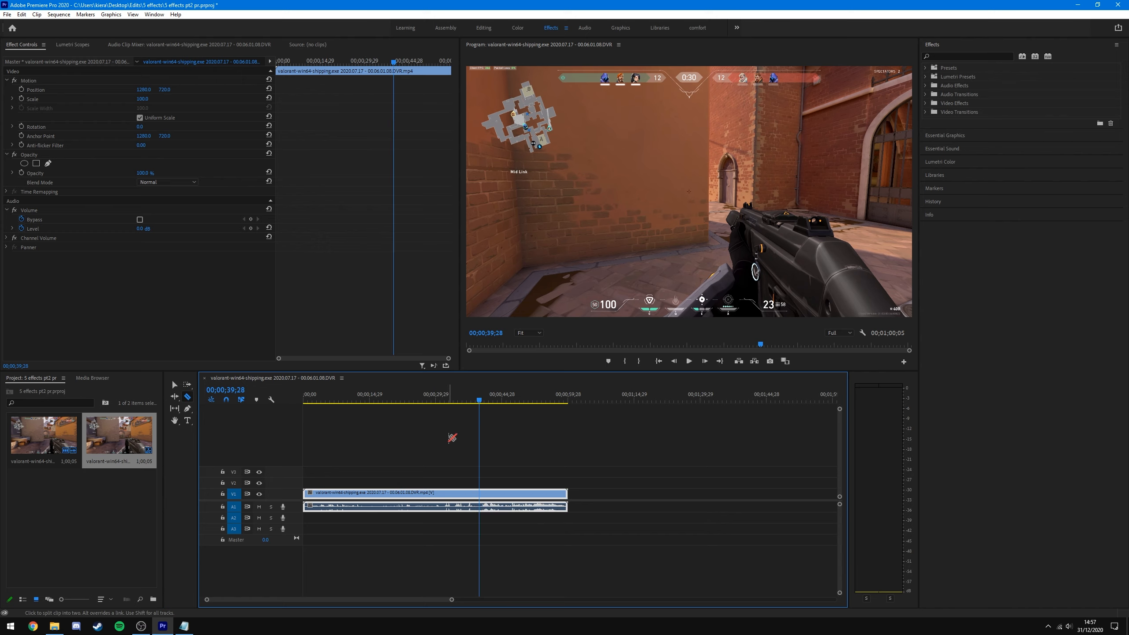
{"action": "key", "text": "v"}
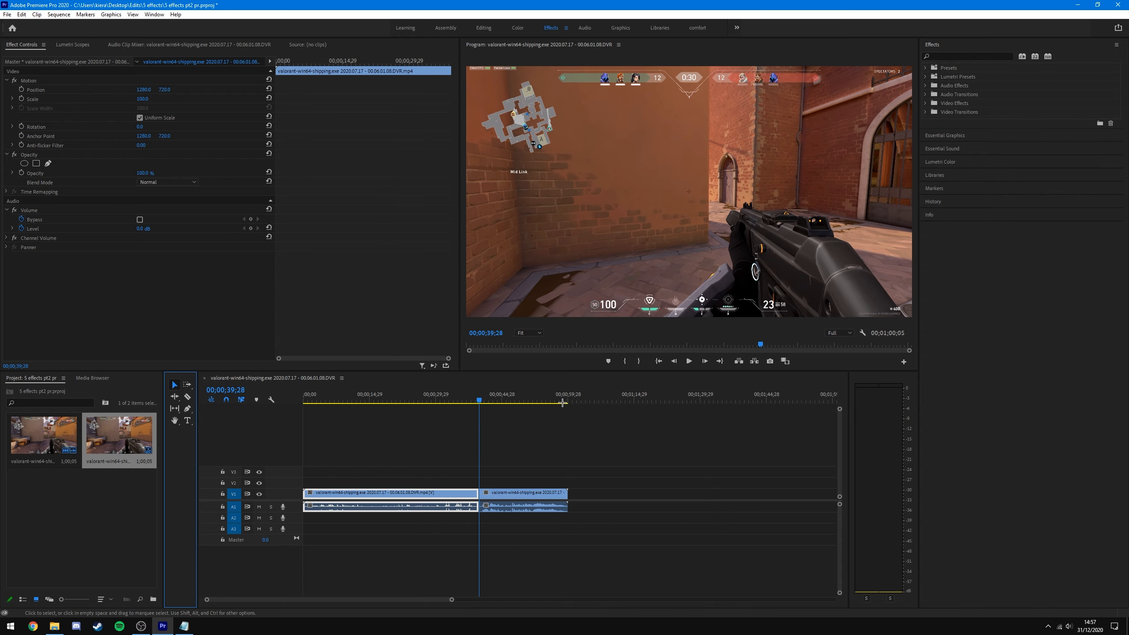
{"action": "left_click", "coordinate": [437, 472]}
{"action": "key", "text": "q"}
- Mute audio track A1, split the clip at 00;00;04;11 and delete the part after the cut
{"action": "left_click_drag", "start_coordinate": [323, 400], "coordinate": [381, 409]}
{"action": "key", "text": "equal"}
{"action": "key", "text": "equal"}
{"action": "key", "text": "space"}
{"action": "left_click", "coordinate": [259, 506]}
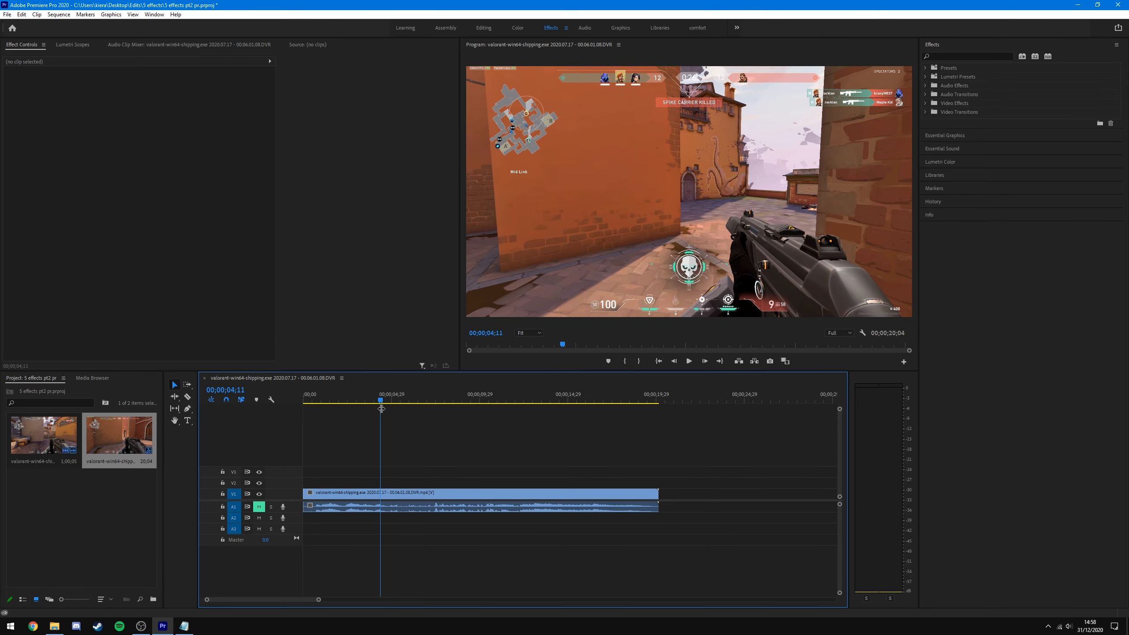
{"action": "key", "text": "ctrl+k"}
{"action": "left_click", "coordinate": [428, 493]}
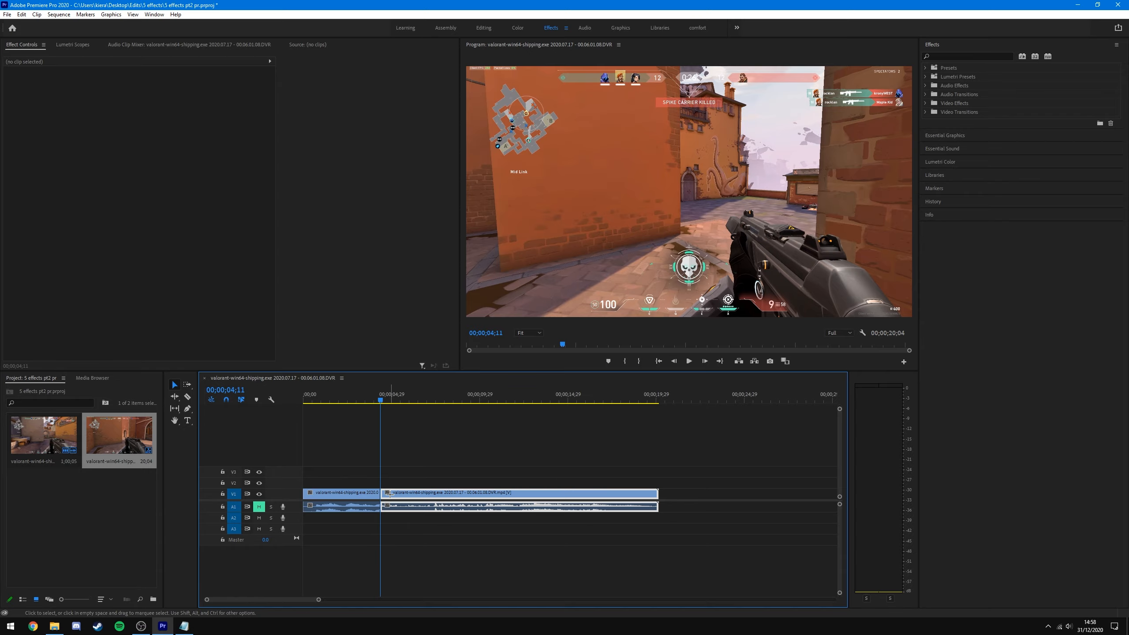
{"action": "key", "text": "Delete"}
- Play back the trimmed clip and return the playhead to the start of the sequence
{"action": "key", "text": "space"}
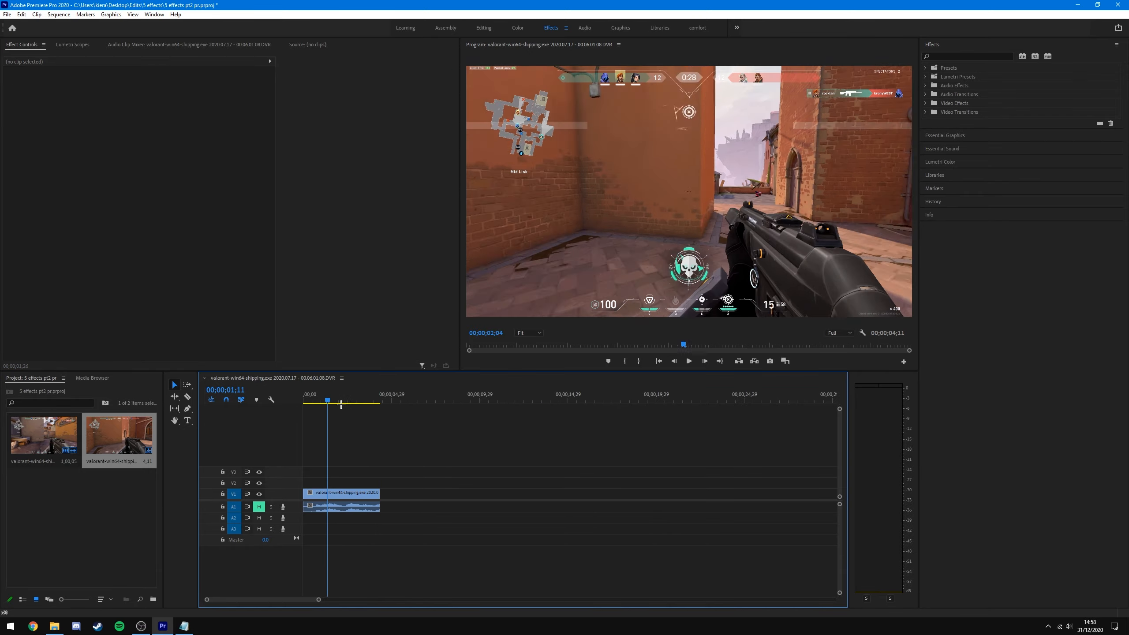
{"action": "mouse_move", "coordinate": [302, 400]}
{"action": "left_mouse_down"}
{"action": "mouse_move", "coordinate": [371, 400]}
{"action": "mouse_move", "coordinate": [282, 407]}
{"action": "left_mouse_up"}
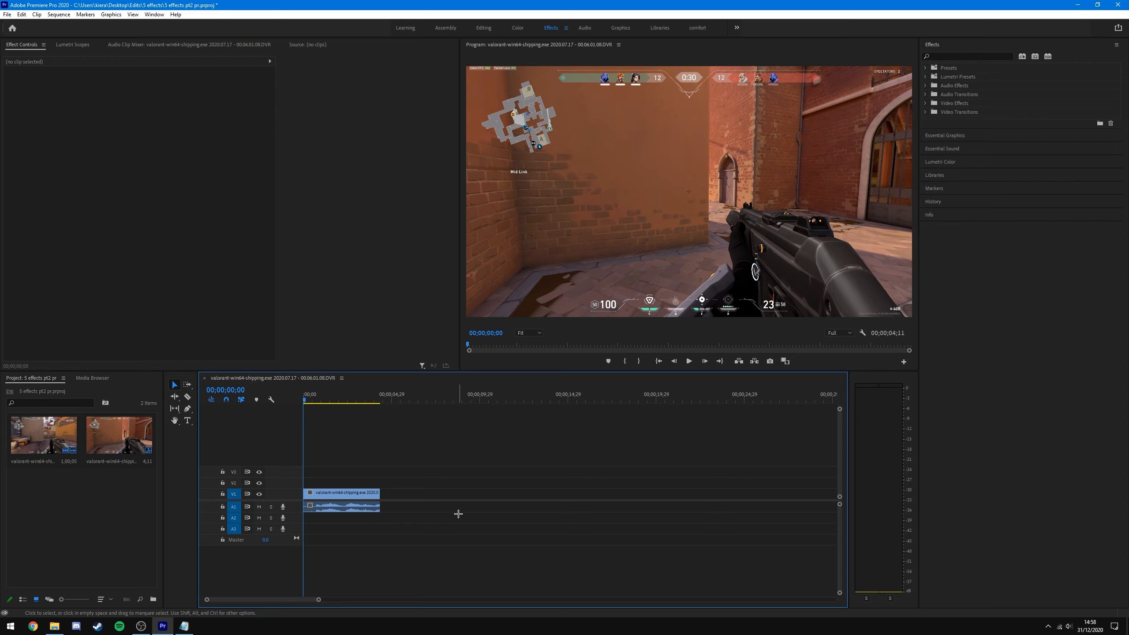
{"action": "left_click", "coordinate": [1013, 628]}
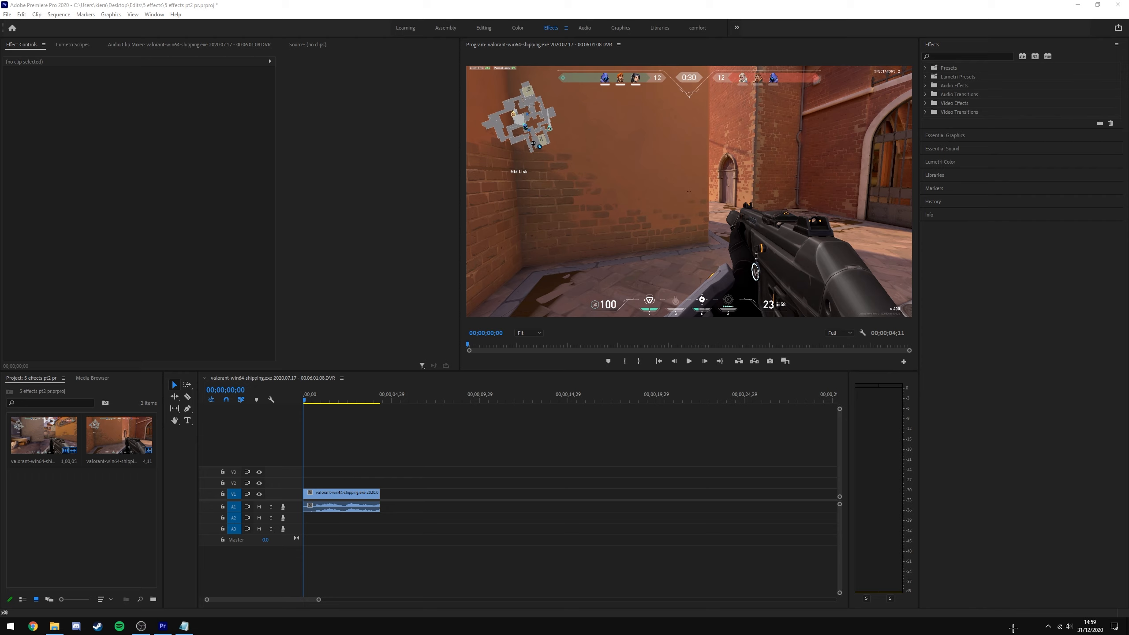
{"action": "left_click", "coordinate": [402, 455]}
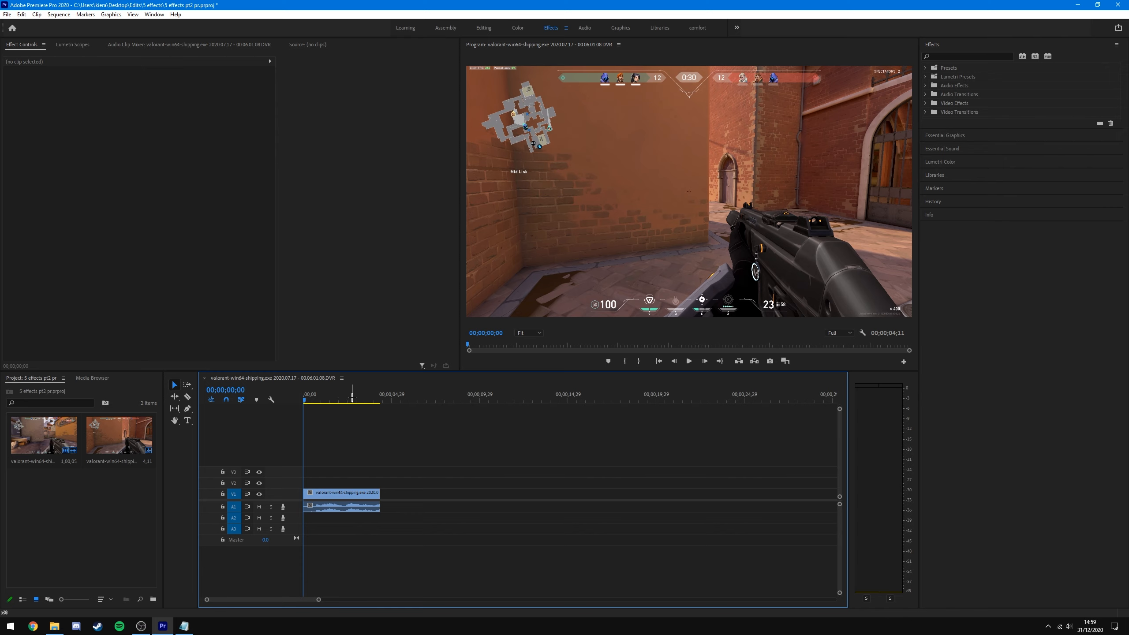
- Split the trimmed gameplay clip at 00;00;00;23, just before the first shots
{"action": "left_click", "coordinate": [324, 400]}
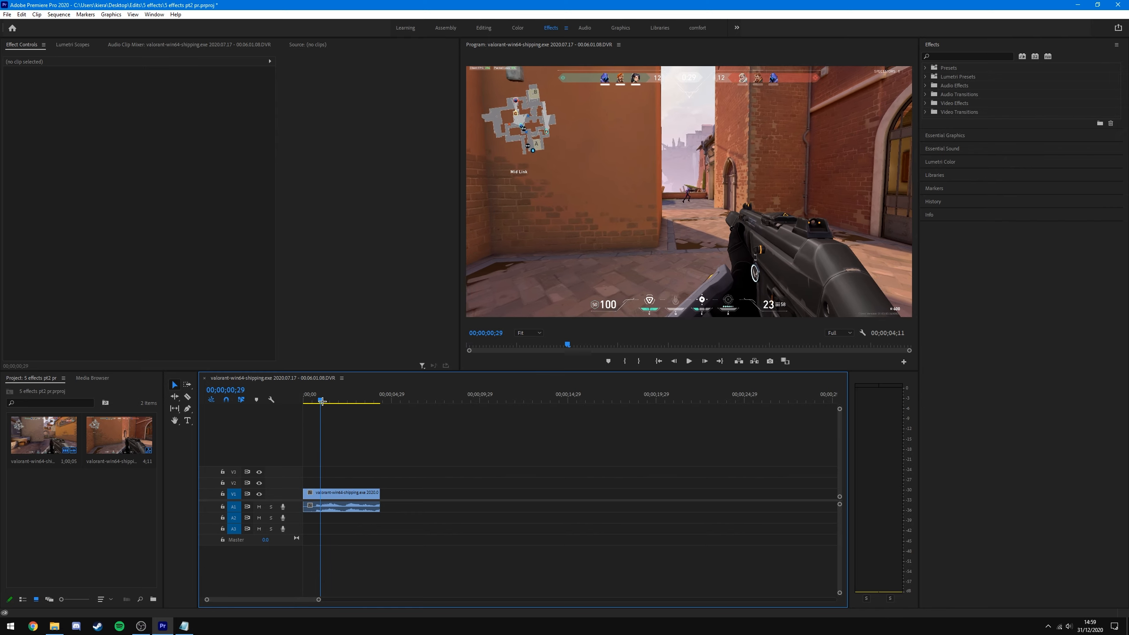
{"action": "left_click_drag", "start_coordinate": [324, 401], "coordinate": [318, 402]}
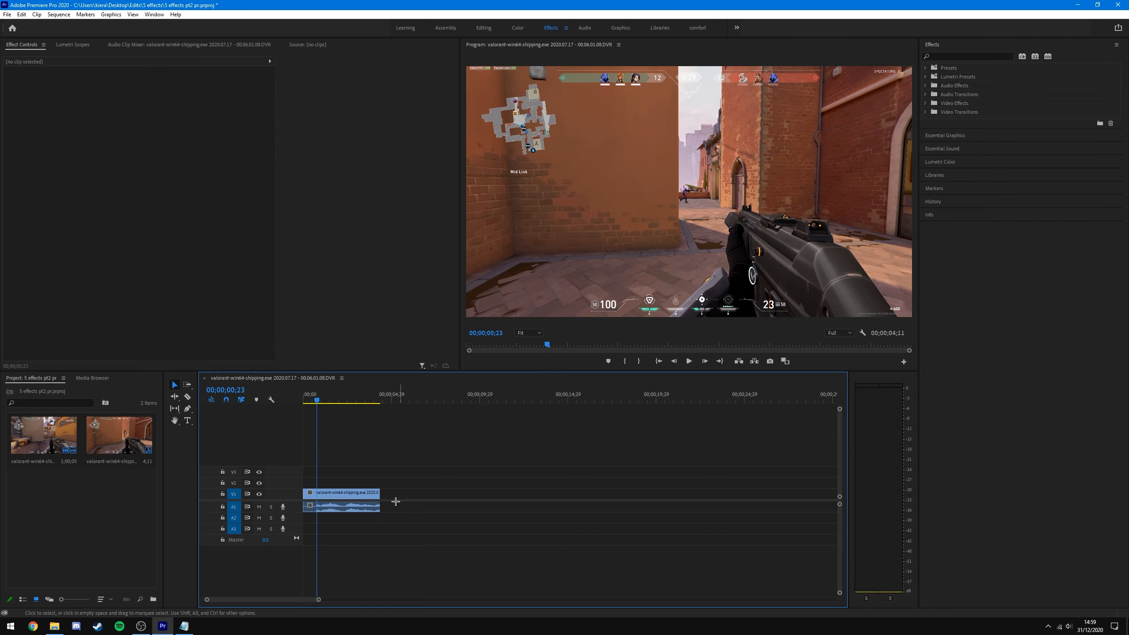
{"action": "key", "text": "equal"}
{"action": "key", "text": "equal"}
{"action": "key", "text": "ctrl+k"}
- Search the effects for "swish", apply the uni.Swish Pan transition to the cut and preview it from the start
{"action": "left_click", "coordinate": [970, 57]}
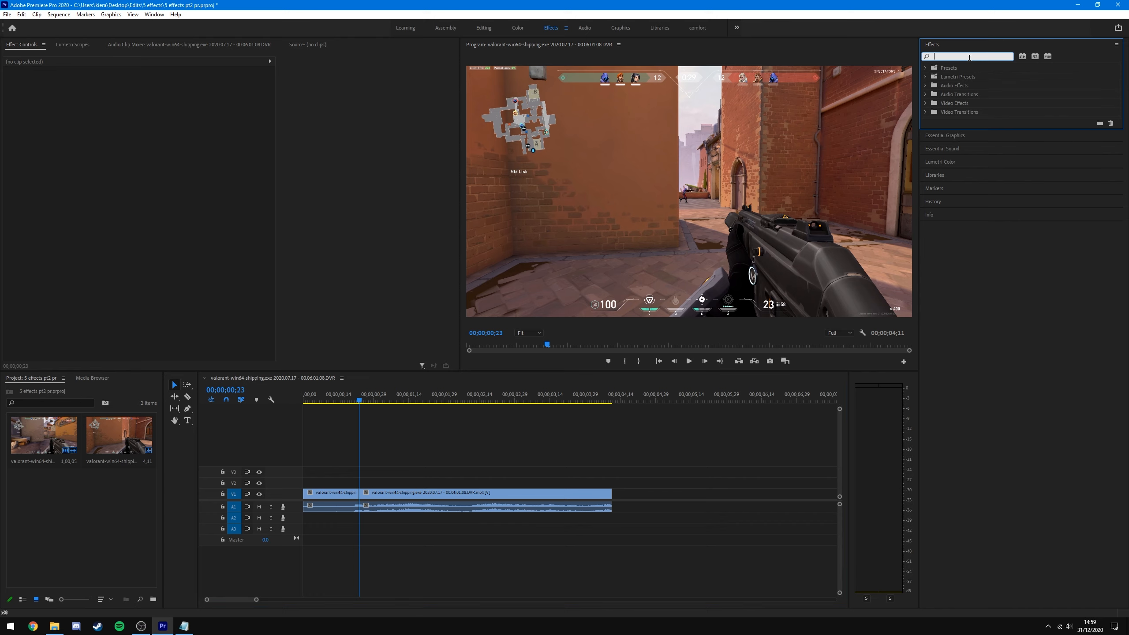
{"action": "type", "text": "swish"}
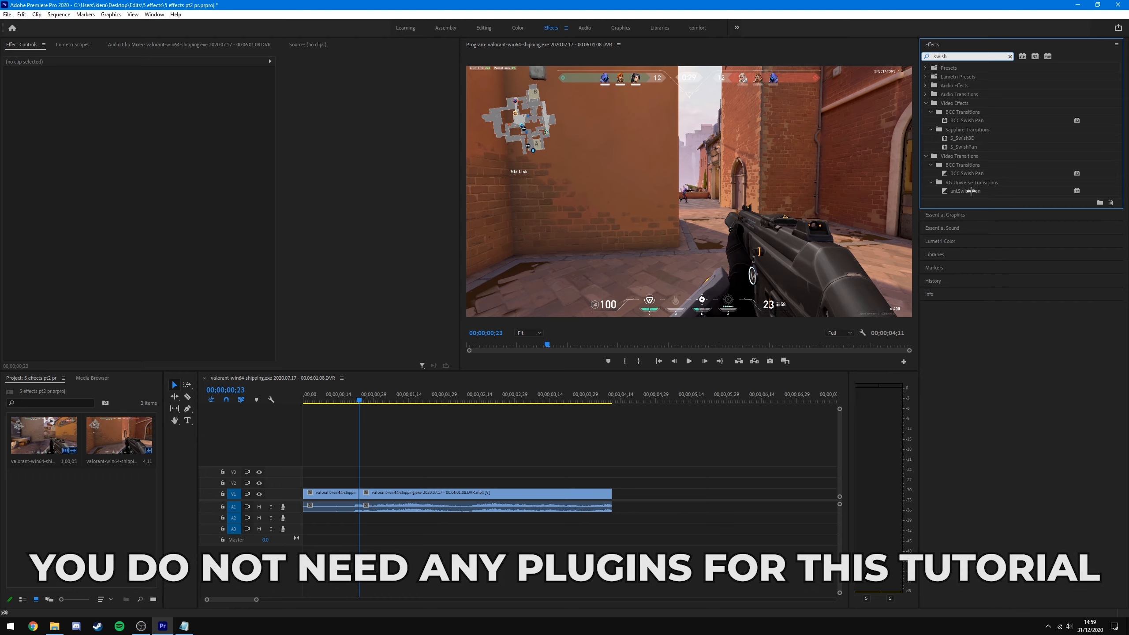
{"action": "left_click_drag", "start_coordinate": [963, 191], "coordinate": [360, 493]}
{"action": "left_click_drag", "start_coordinate": [359, 392], "coordinate": [273, 411]}
{"action": "key", "text": "space"}
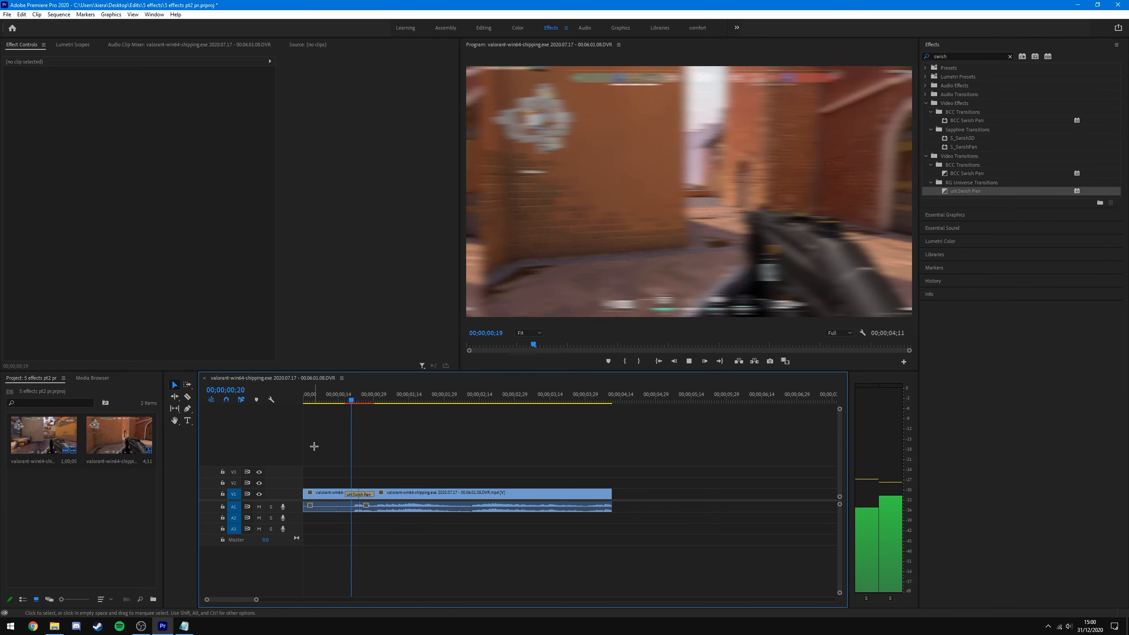
- Shorten the uni.Swish Pan transition on the cut and play it back from the start
{"action": "left_click_drag", "start_coordinate": [375, 399], "coordinate": [363, 407]}
{"action": "left_click_drag", "start_coordinate": [350, 494], "coordinate": [355, 494]}
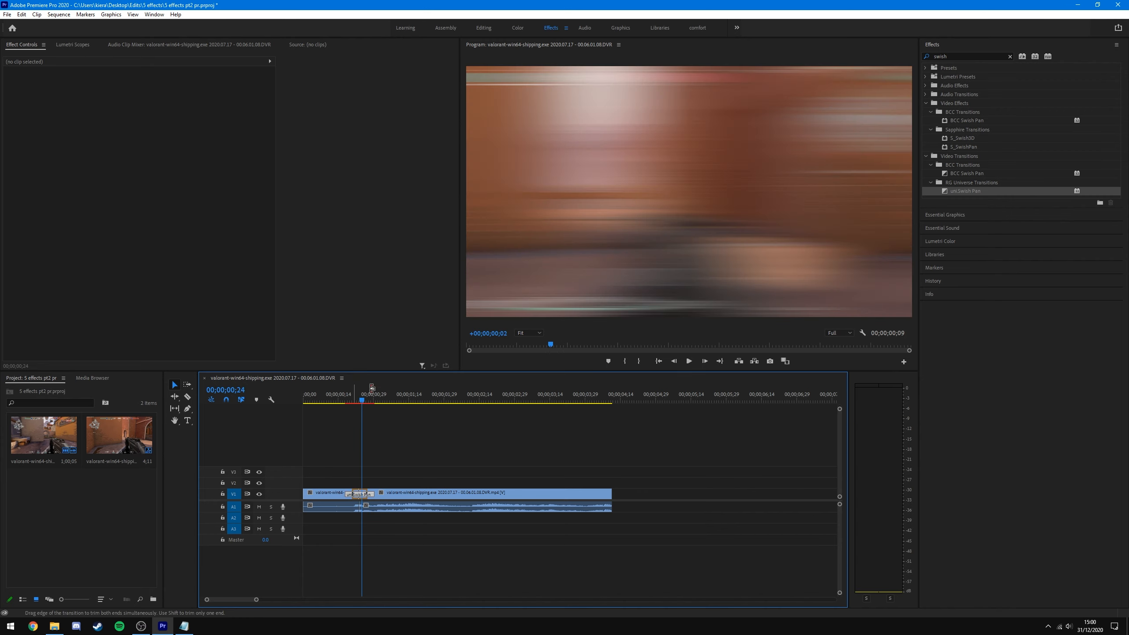
{"action": "key", "text": "Home"}
{"action": "key", "text": "space"}
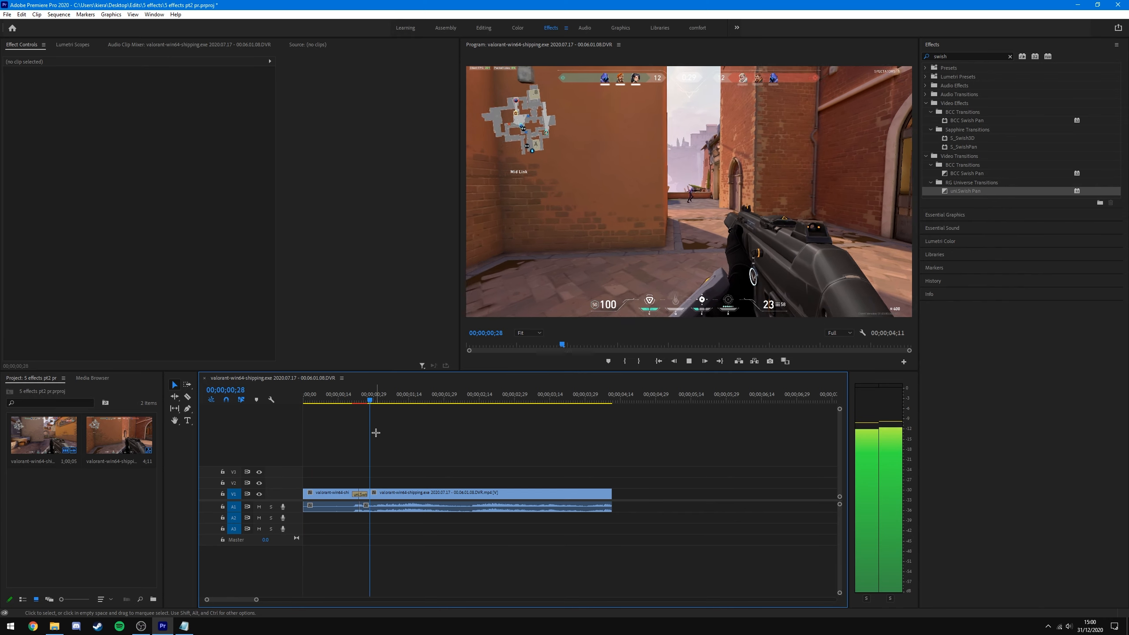
{"action": "key", "text": "space"}
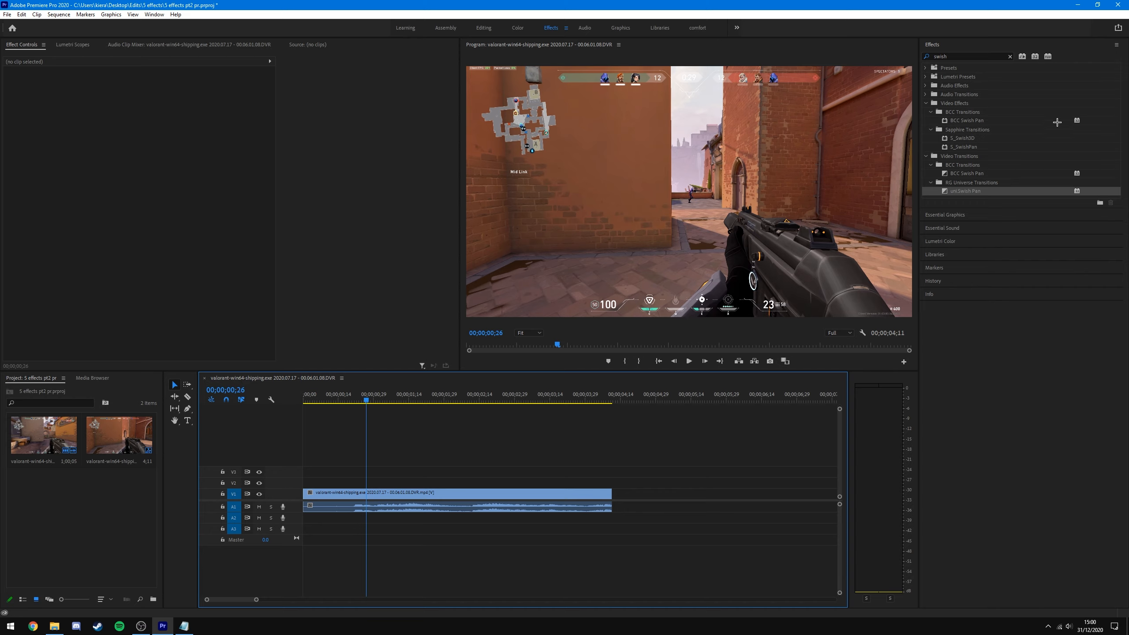
- Clear the effects search and import the preset file "Rocklan's FREE Swish Pan Presets.prfpset"
{"action": "left_click", "coordinate": [1009, 56]}
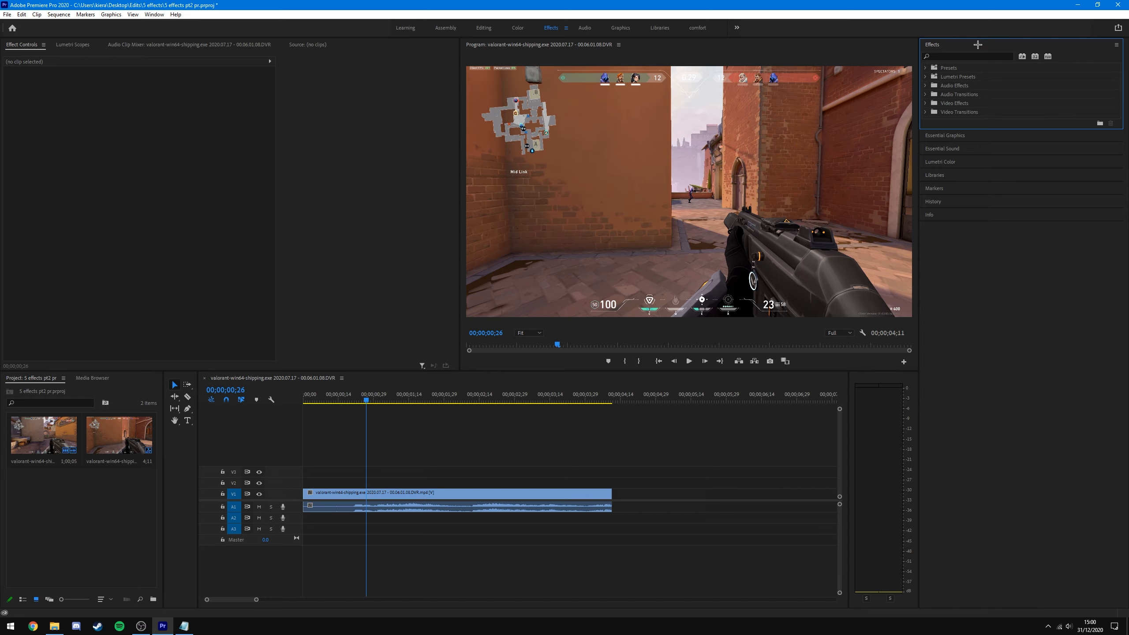
{"action": "right_click", "coordinate": [953, 68]}
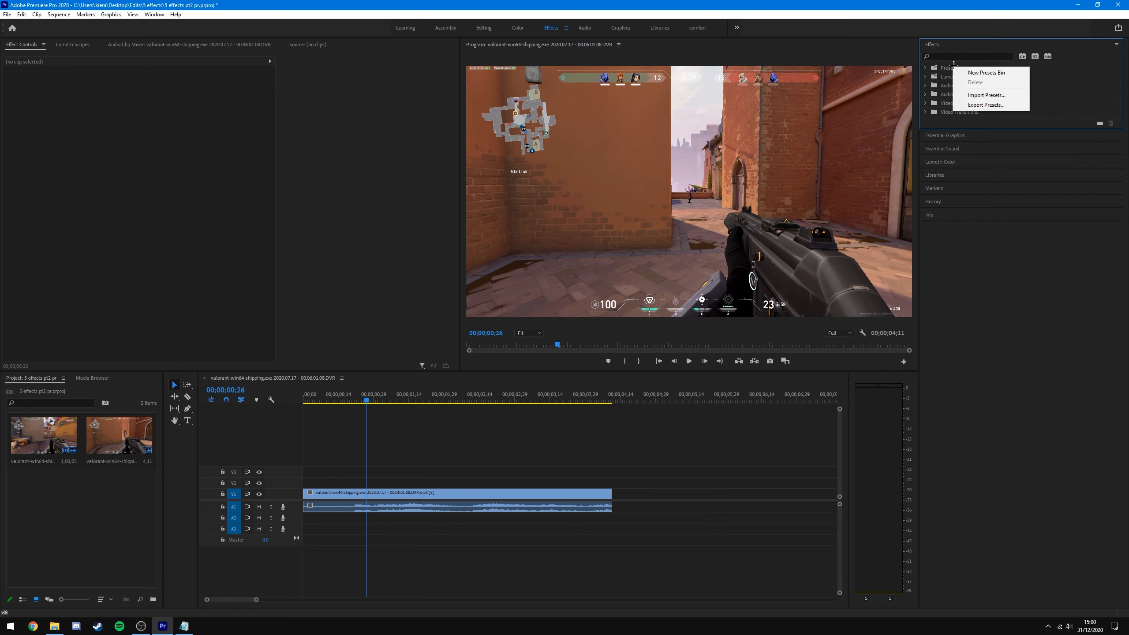
{"action": "left_click", "coordinate": [978, 95]}
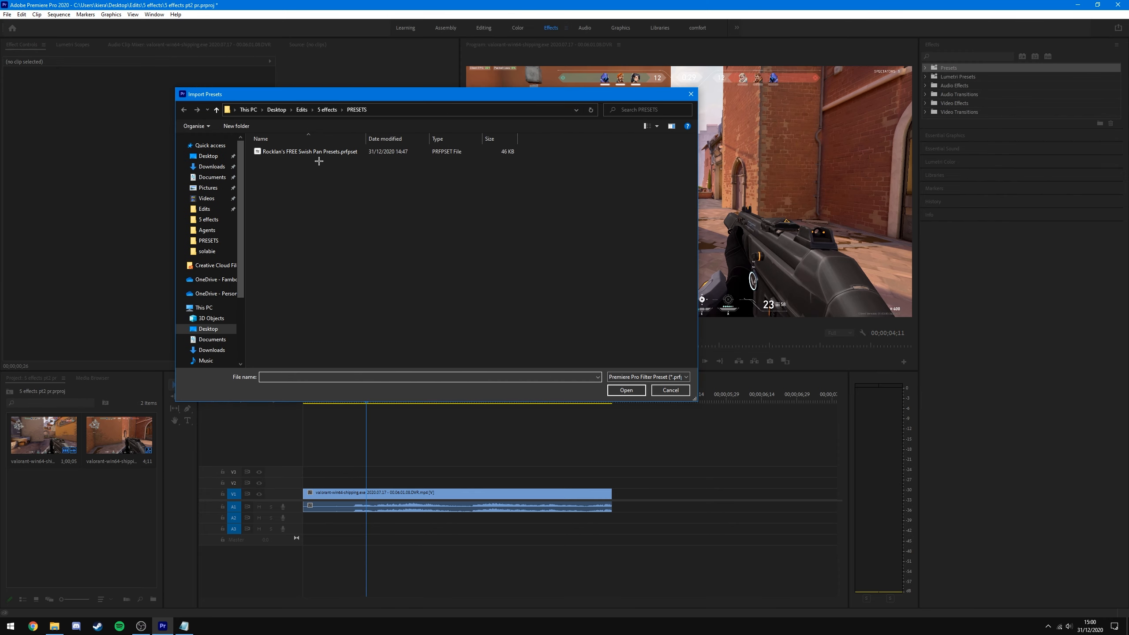
{"action": "left_click", "coordinate": [293, 154]}
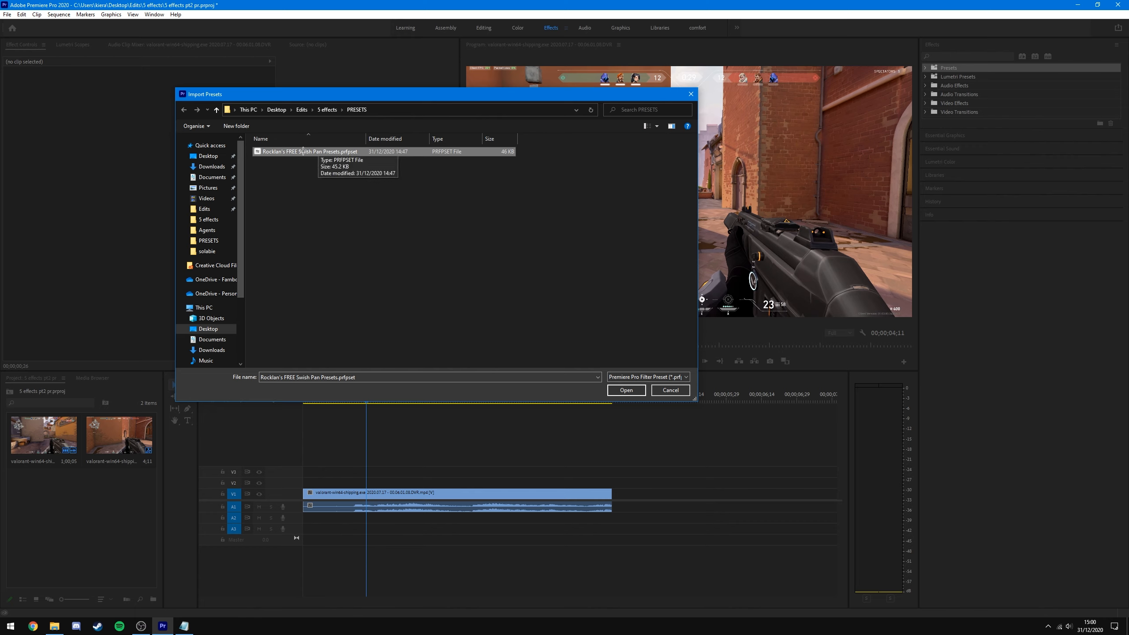
{"action": "left_click", "coordinate": [625, 389]}
- Search the effects for "rocklan" and select the Rocklan's Swish Pan preset bin
{"action": "left_click", "coordinate": [934, 57]}
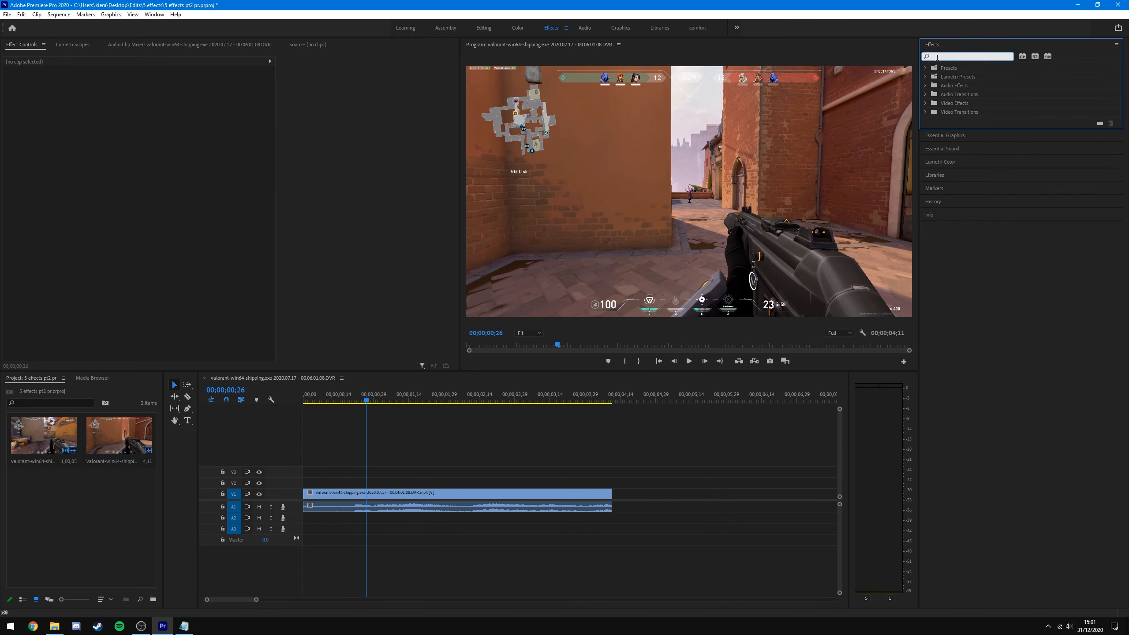
{"action": "type", "text": "rocklan"}
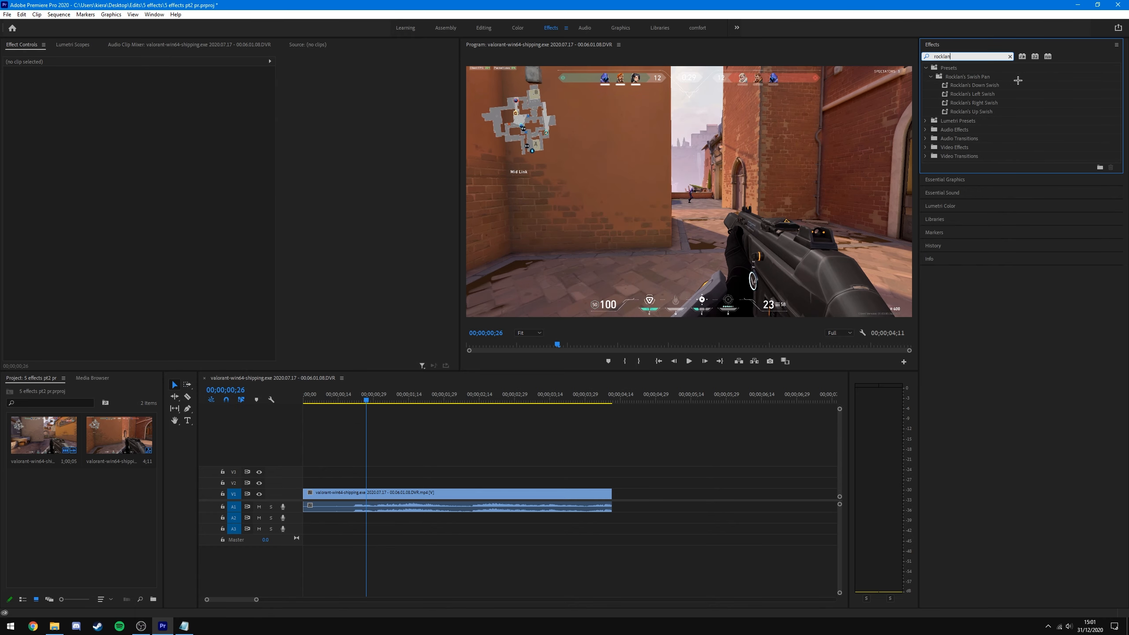
{"action": "left_click", "coordinate": [1004, 76]}
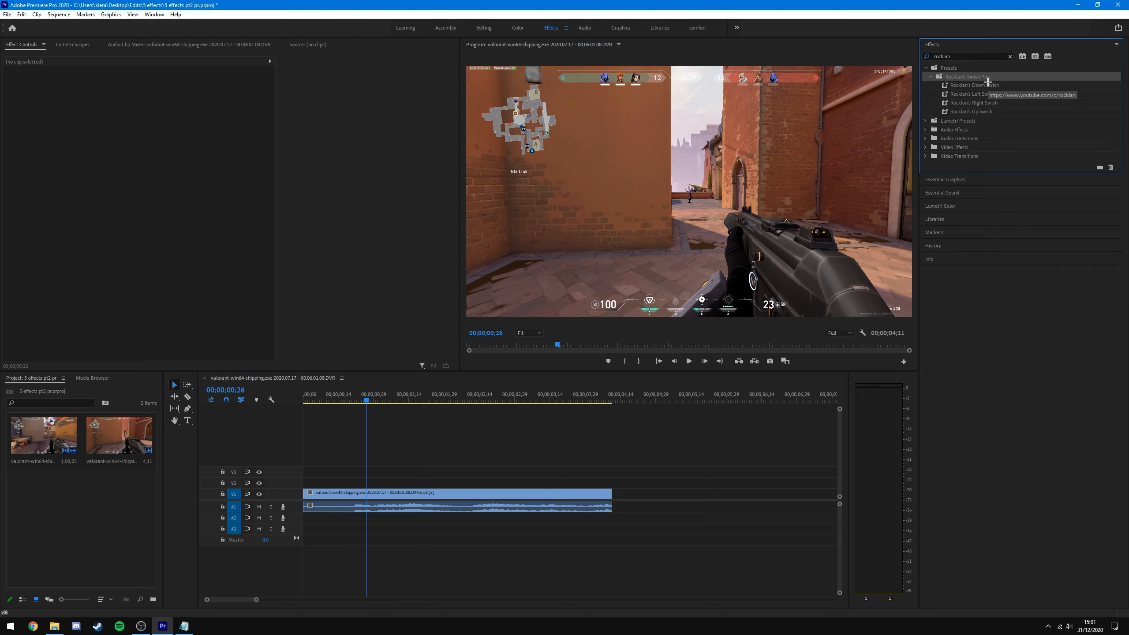
- Create a 2560 x 1440 adjustment layer at 60.00 fps and place it on V2 starting at the playhead
{"action": "left_click", "coordinate": [116, 512]}
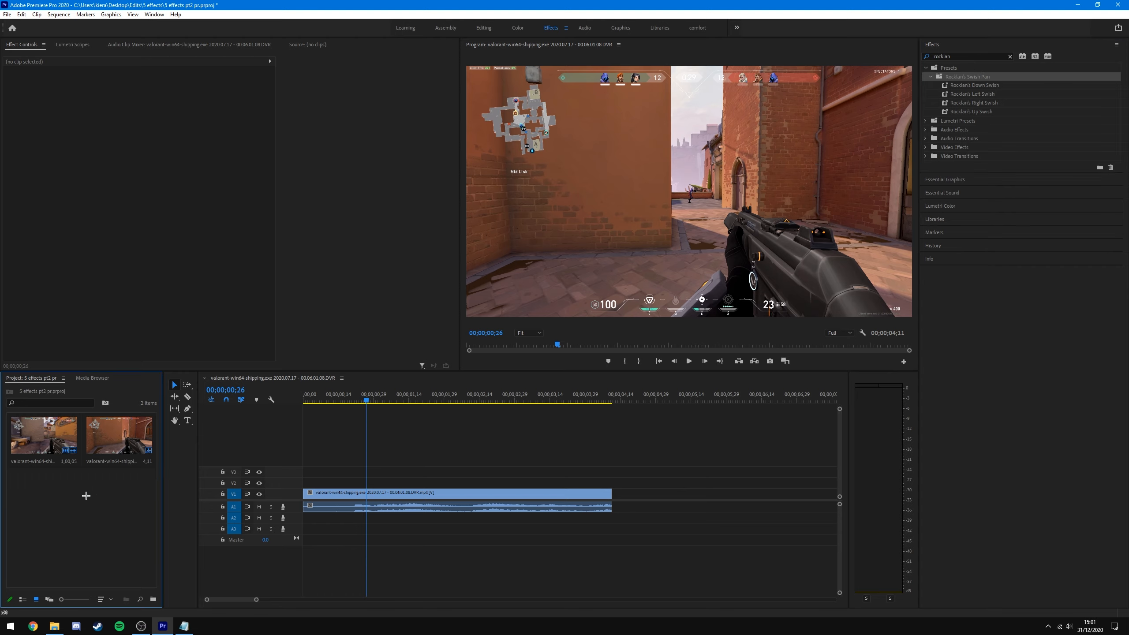
{"action": "right_click", "coordinate": [66, 499]}
{"action": "mouse_move", "coordinate": [129, 371]}
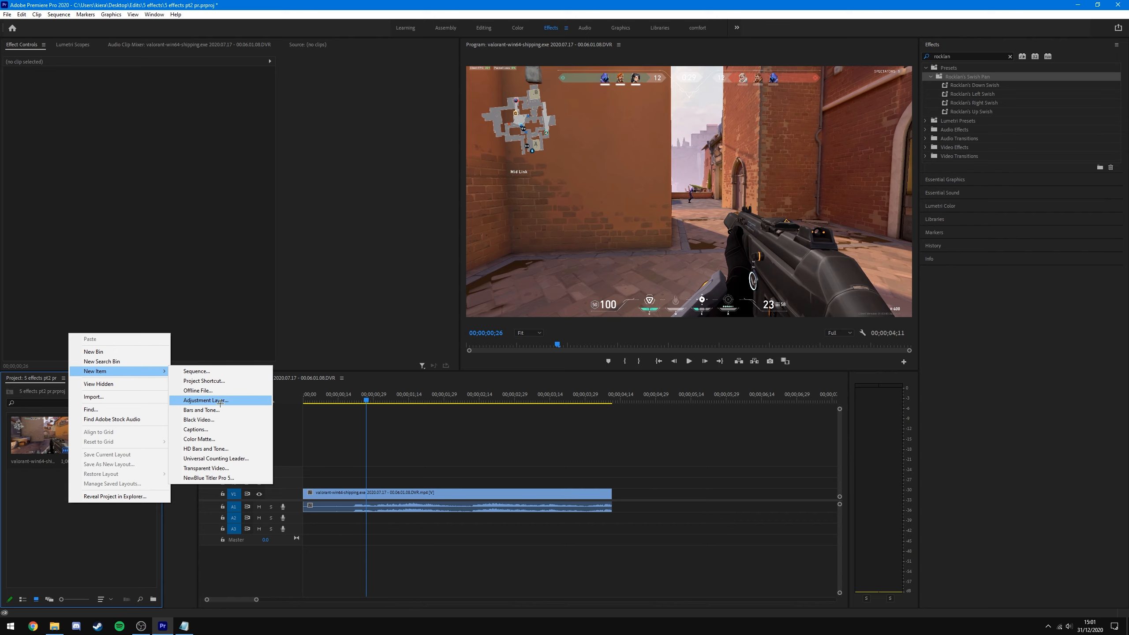
{"action": "left_click", "coordinate": [206, 400]}
{"action": "left_click", "coordinate": [585, 306]}
{"action": "left_click", "coordinate": [568, 413]}
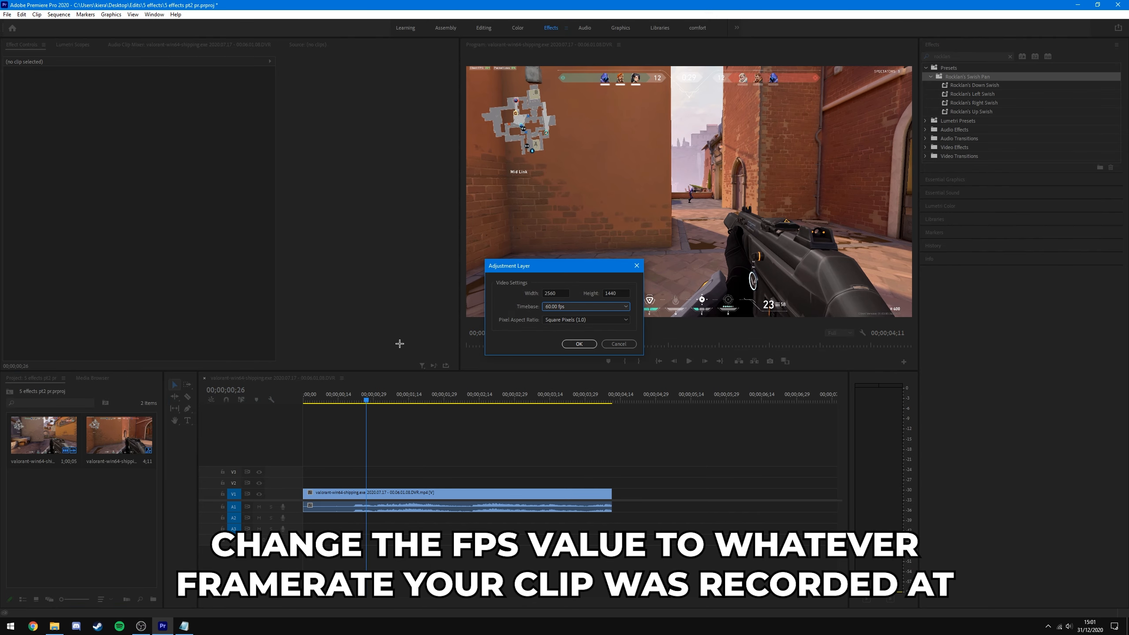
{"action": "left_click_drag", "start_coordinate": [623, 294], "coordinate": [498, 300]}
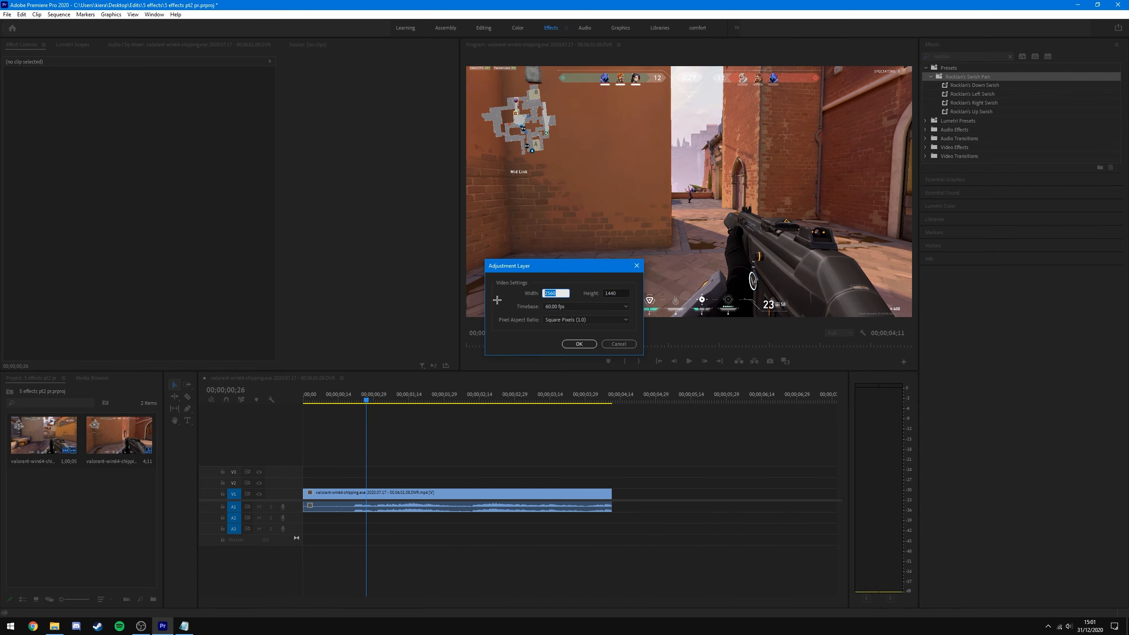
{"action": "left_click", "coordinate": [498, 300]}
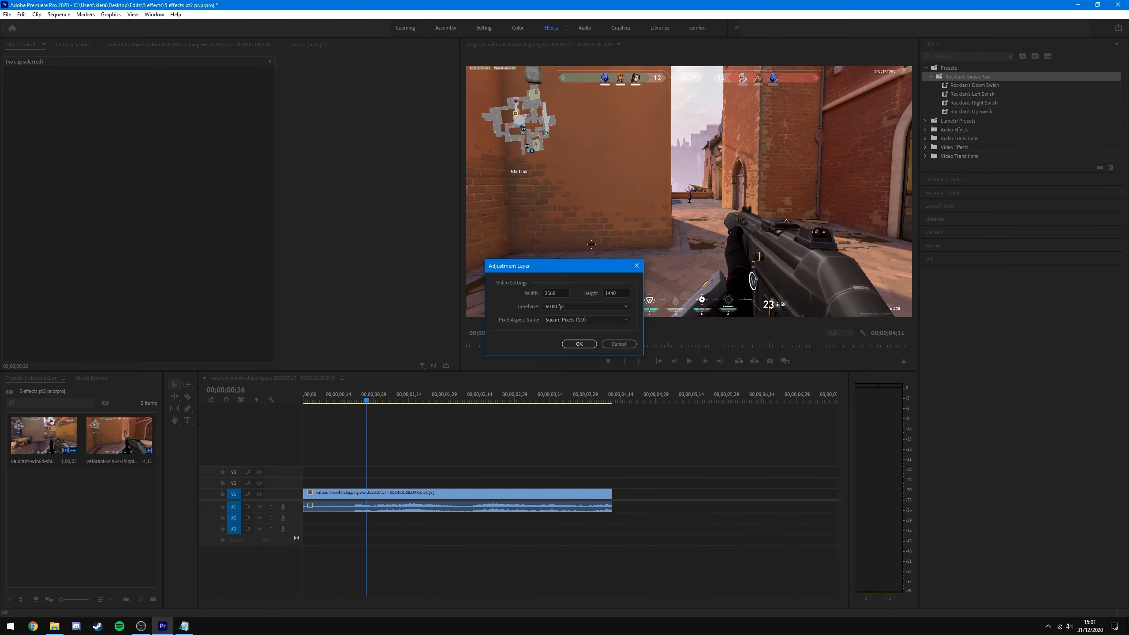
{"action": "left_click", "coordinate": [578, 343]}
{"action": "left_click_drag", "start_coordinate": [360, 531], "coordinate": [368, 483]}
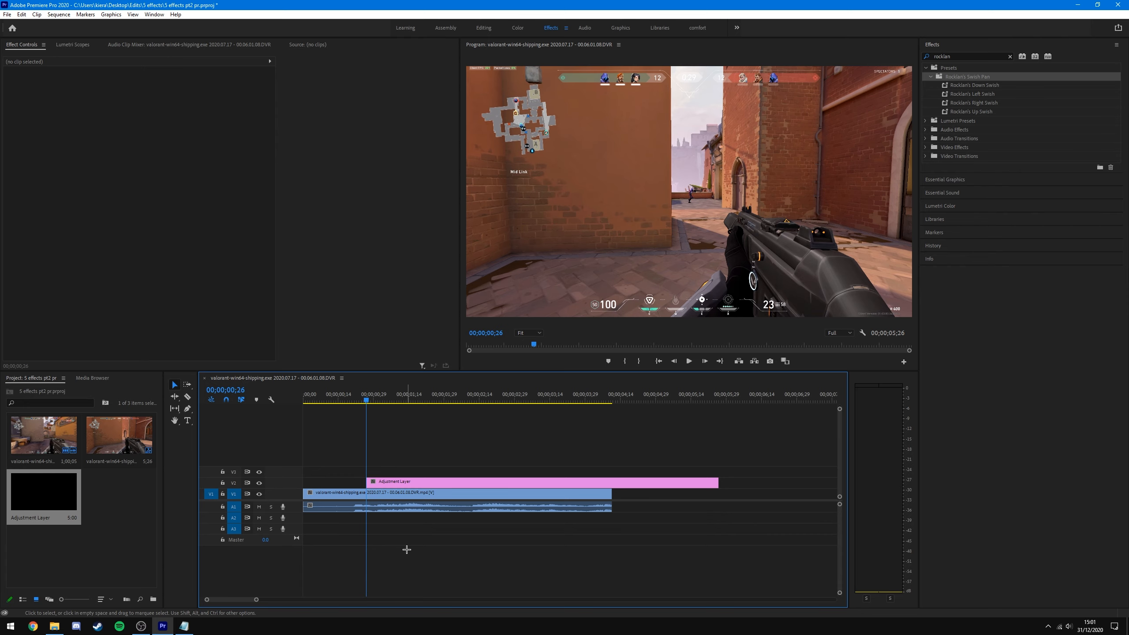
- Split the adjustment layer on V2 at 00;00;01;02 and delete the part after the cut
{"action": "scroll", "coordinate": [407, 548], "scroll_direction": "up", "scroll_amount": 2}
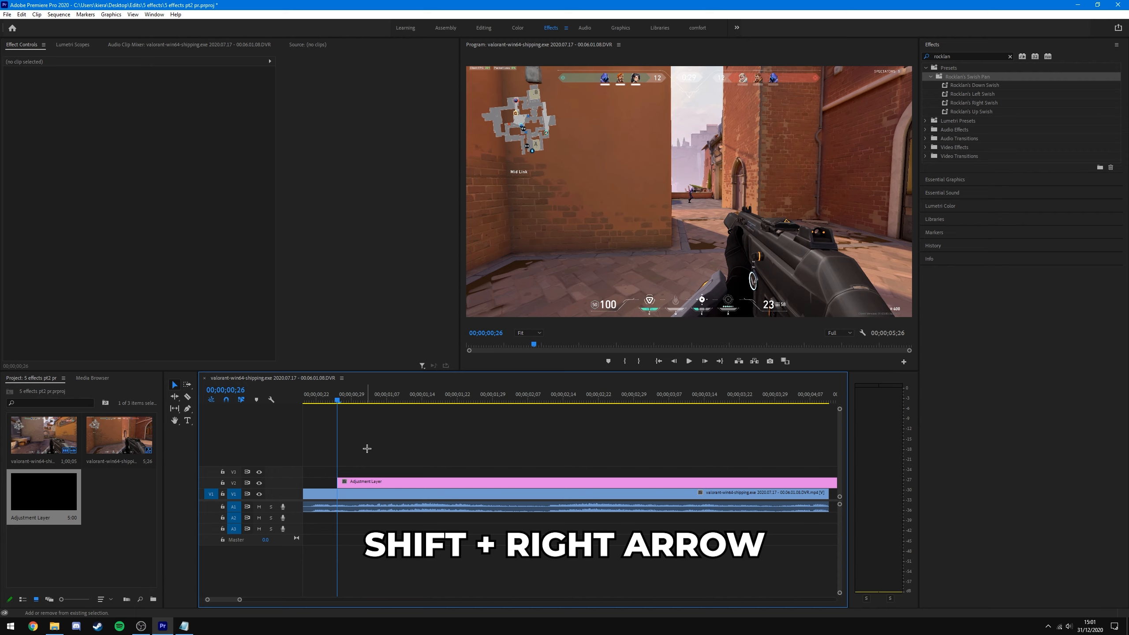
{"action": "key", "text": "shift+Right"}
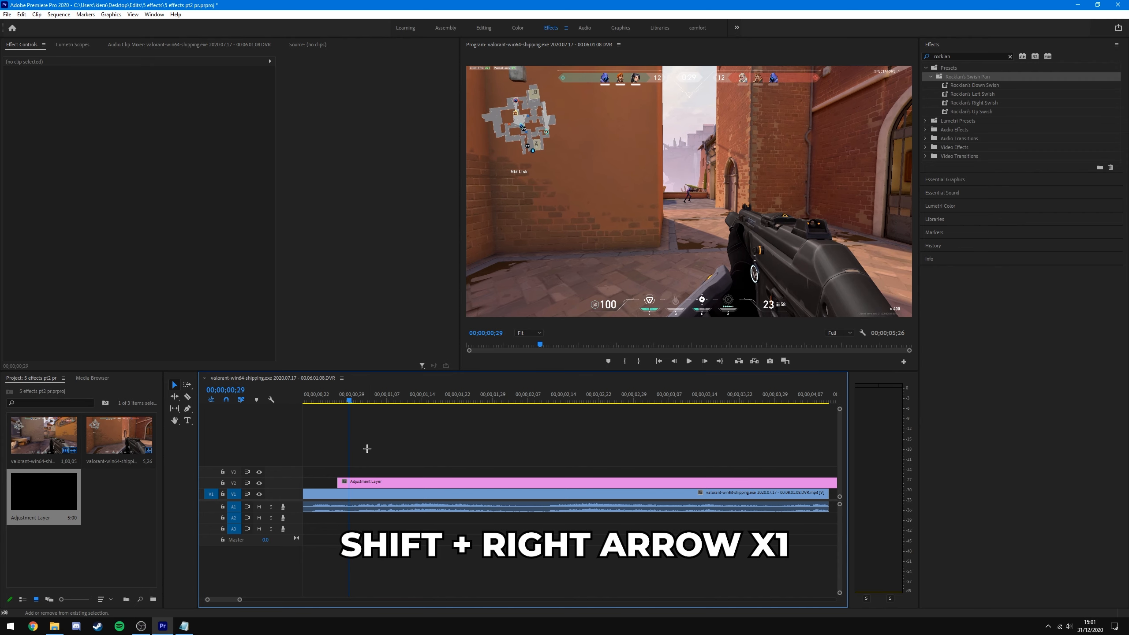
{"action": "key", "text": "shift+Right"}
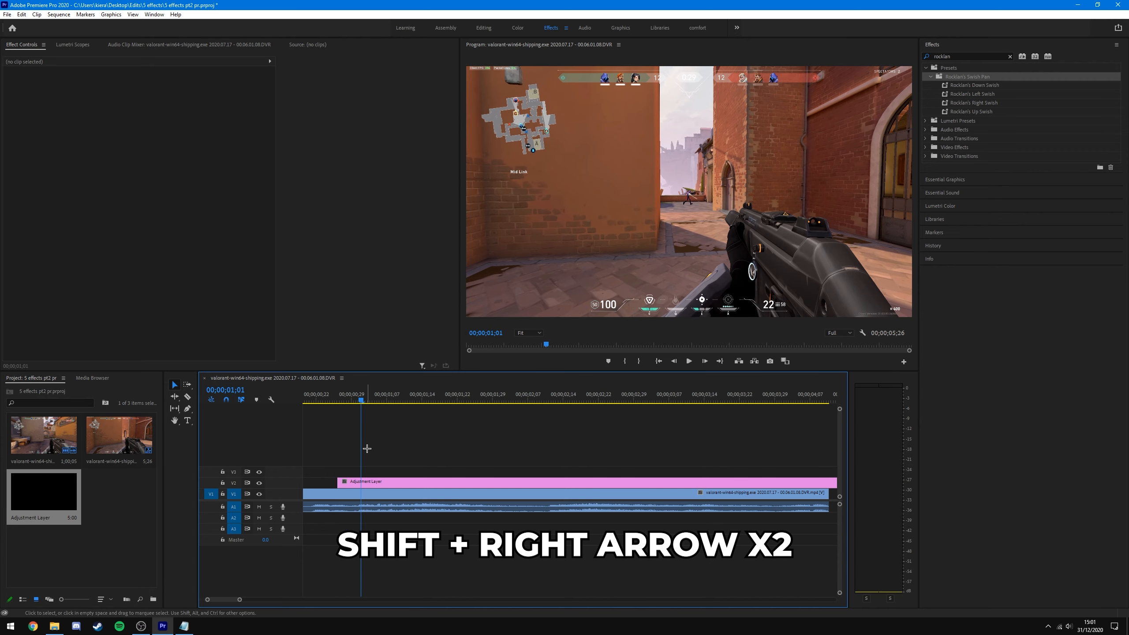
{"action": "key", "text": "Right"}
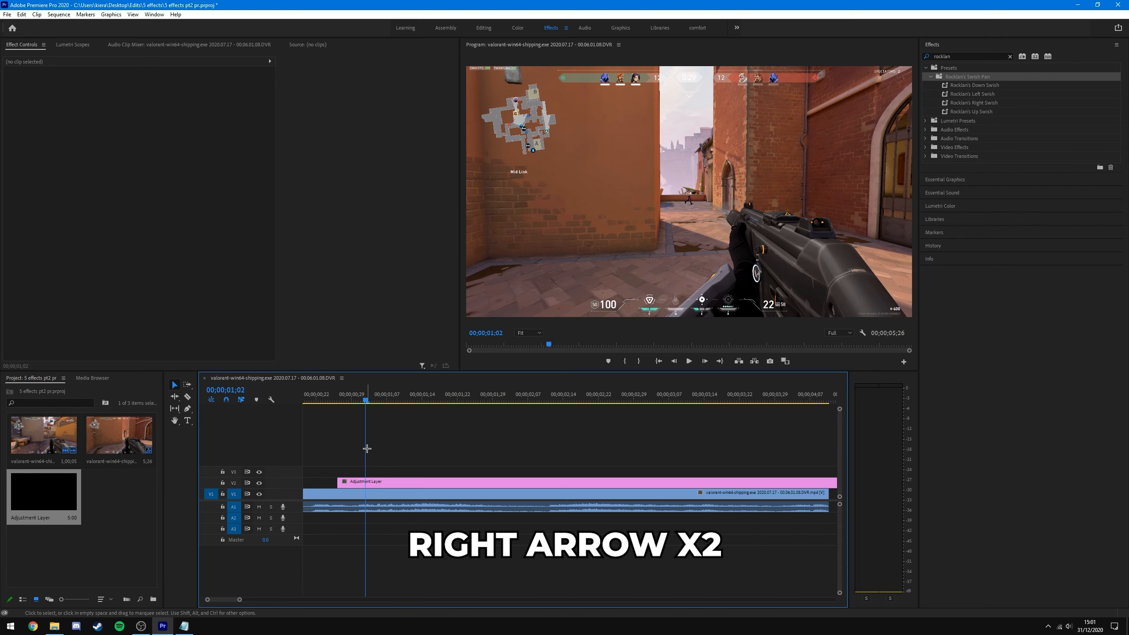
{"action": "left_click", "coordinate": [396, 482]}
{"action": "key", "text": "ctrl+k"}
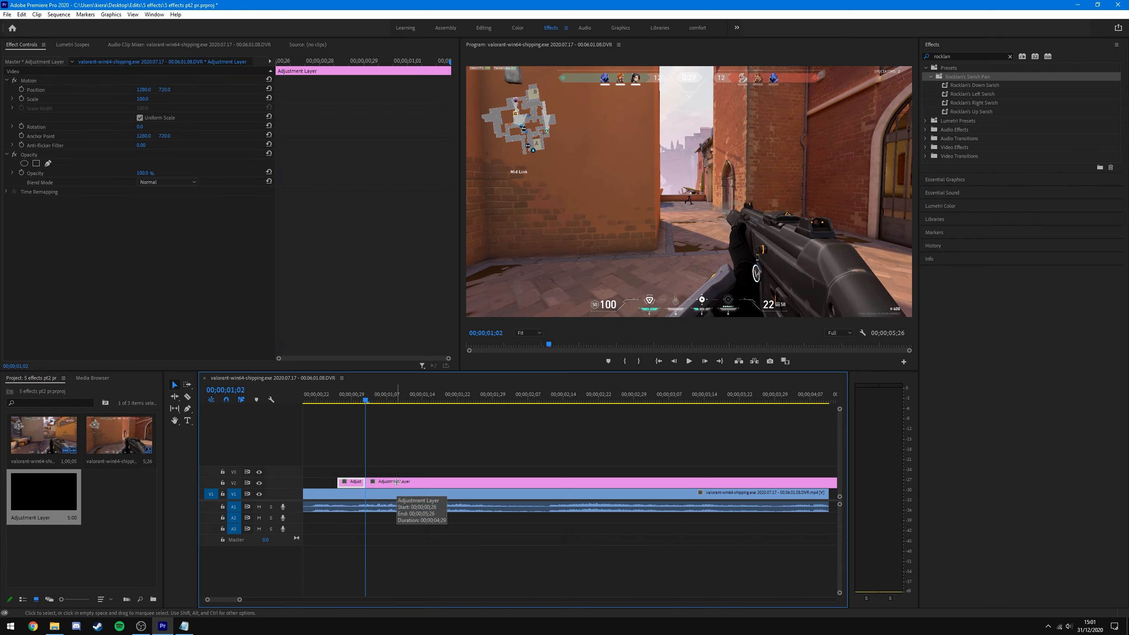
{"action": "key", "text": "Delete"}
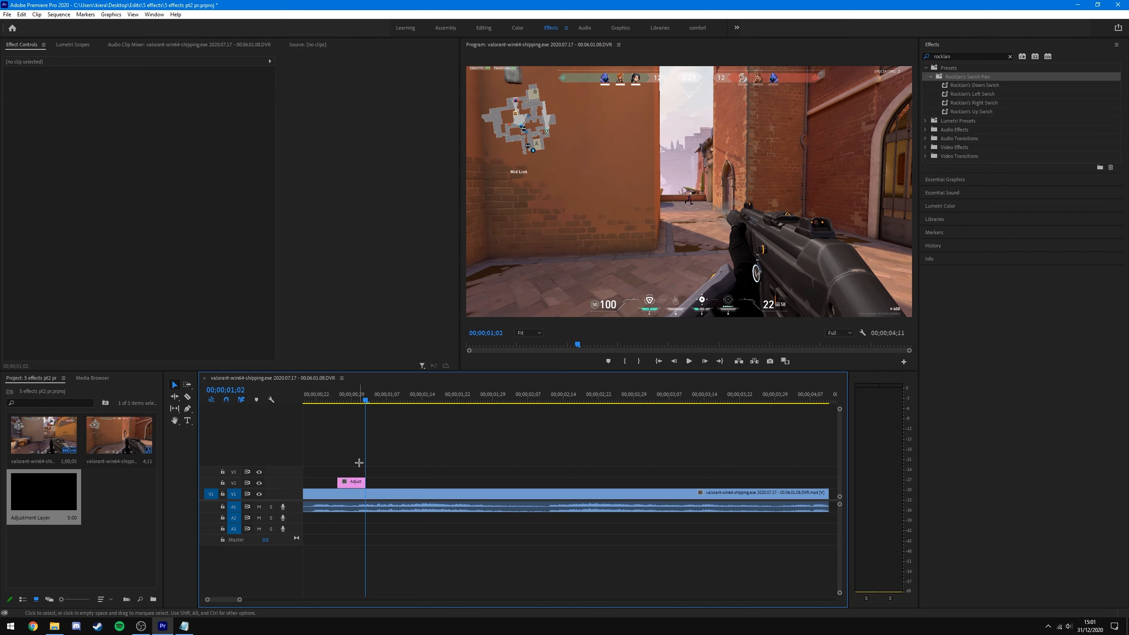
- Apply the Rocklan's Down Swish preset to the short adjustment layer on V2
{"action": "left_click", "coordinate": [354, 403]}
{"action": "left_click_drag", "start_coordinate": [355, 407], "coordinate": [351, 405]}
{"action": "left_click", "coordinate": [351, 482]}
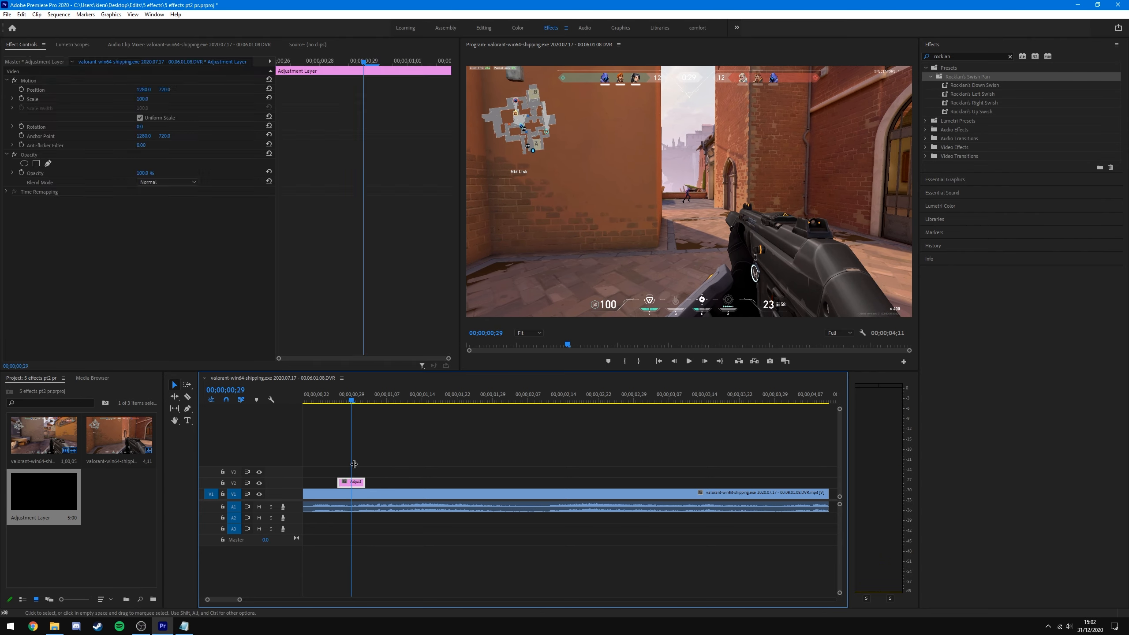
{"action": "left_click", "coordinate": [980, 79]}
{"action": "left_click", "coordinate": [974, 103]}
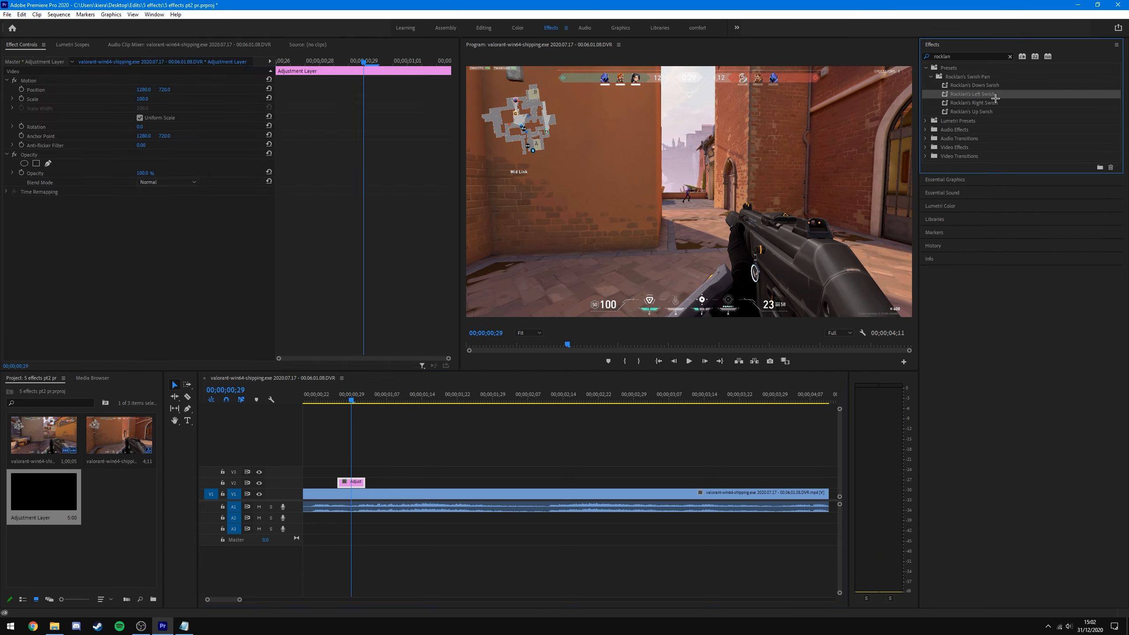
{"action": "left_click", "coordinate": [996, 103]}
{"action": "left_click", "coordinate": [1025, 118]}
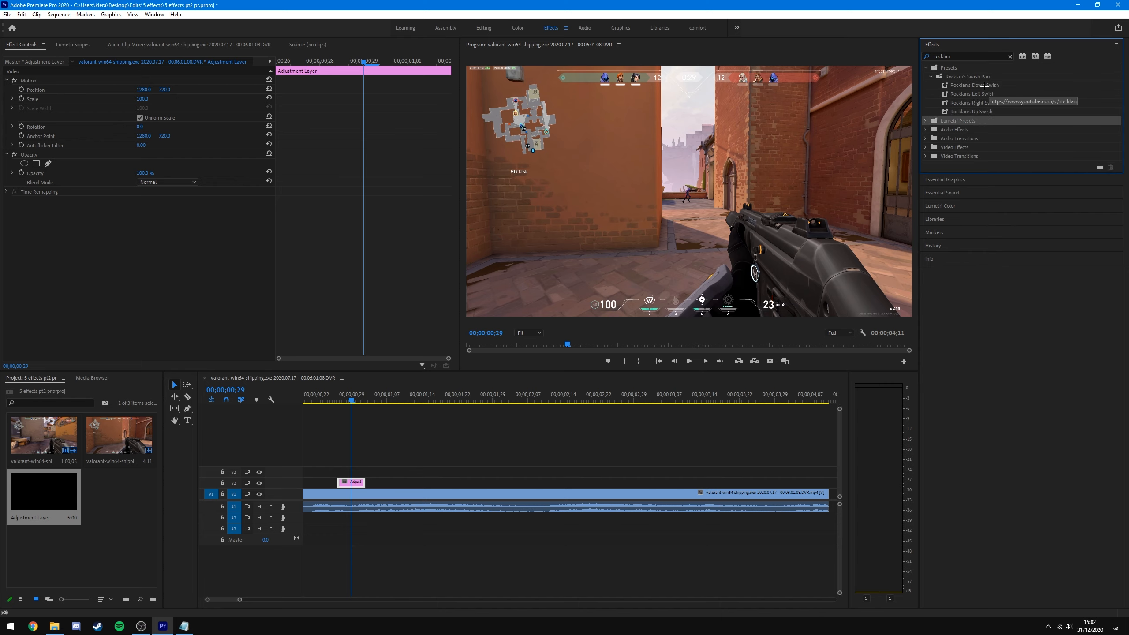
{"action": "left_click_drag", "start_coordinate": [984, 85], "coordinate": [349, 482]}
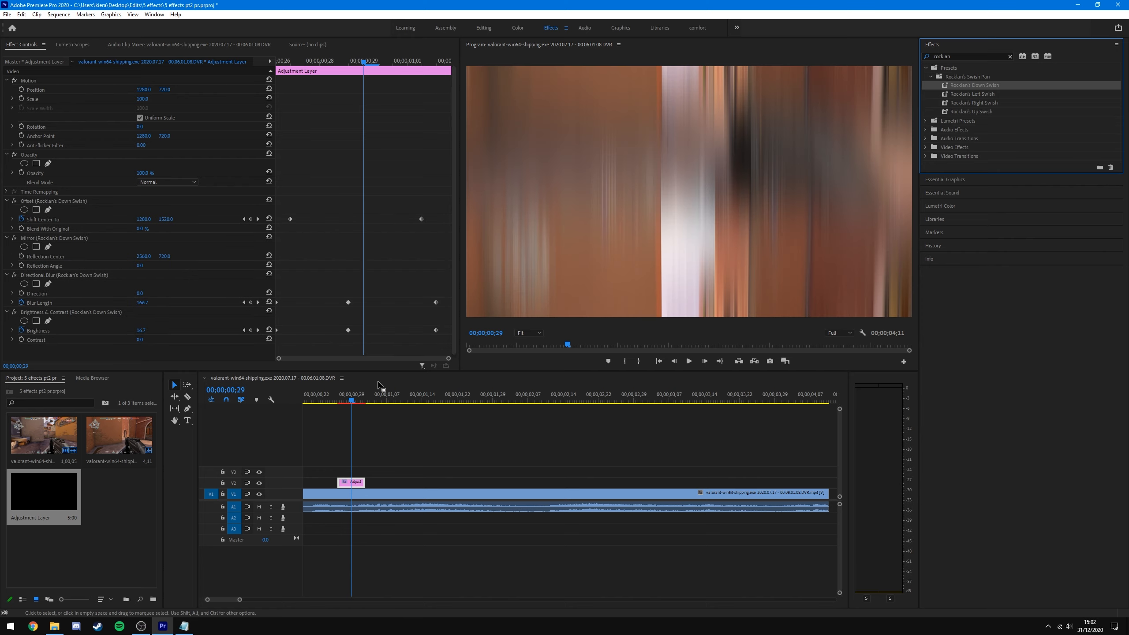
- Try lengthening the adjustment layer with the preset applied, and undo back to the short layer without the effect
{"action": "left_click_drag", "start_coordinate": [363, 61], "coordinate": [318, 101]}
{"action": "scroll", "coordinate": [368, 262], "scroll_direction": "down", "scroll_amount": 1}
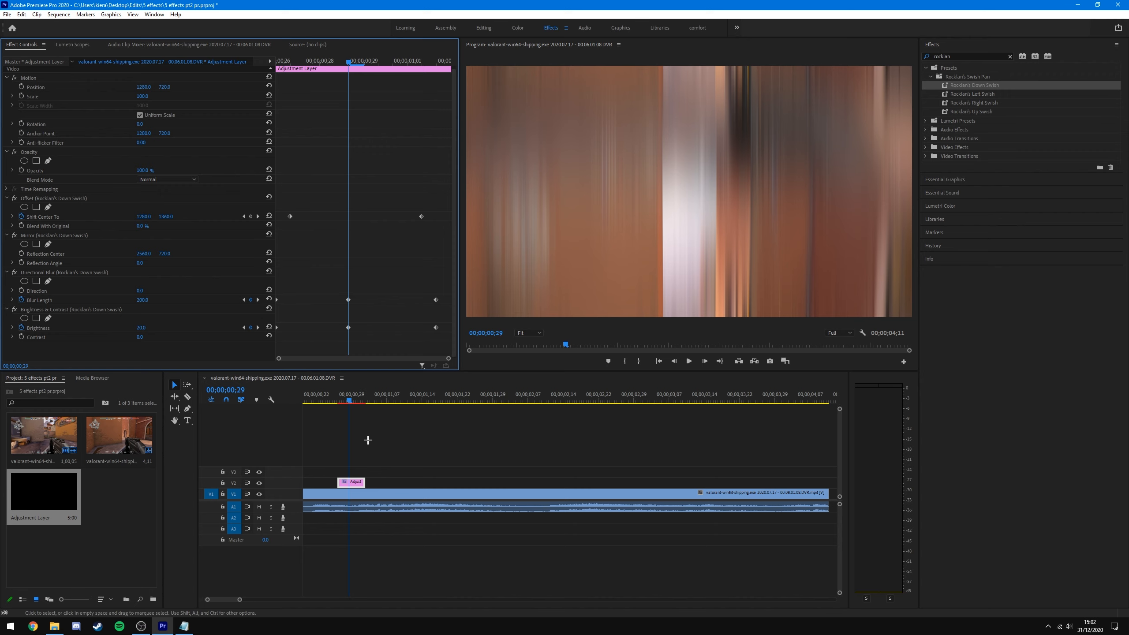
{"action": "left_click_drag", "start_coordinate": [365, 481], "coordinate": [416, 483]}
{"action": "left_click_drag", "start_coordinate": [595, 340], "coordinate": [391, 490]}
{"action": "left_click", "coordinate": [393, 402]}
{"action": "left_click_drag", "start_coordinate": [404, 403], "coordinate": [363, 402]}
{"action": "key", "text": "ctrl+z"}
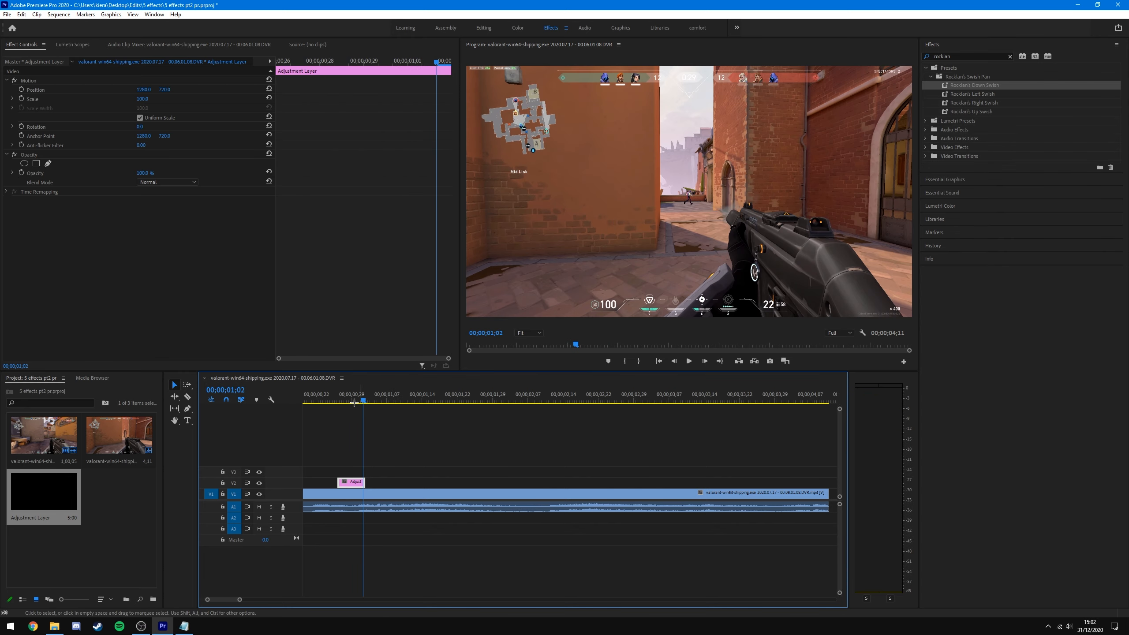
- Reapply the Rocklan's Down Swish preset to the trimmed adjustment layer and play back the effect
{"action": "key", "text": "shift+Left"}
{"action": "left_click_drag", "start_coordinate": [995, 85], "coordinate": [592, 418]}
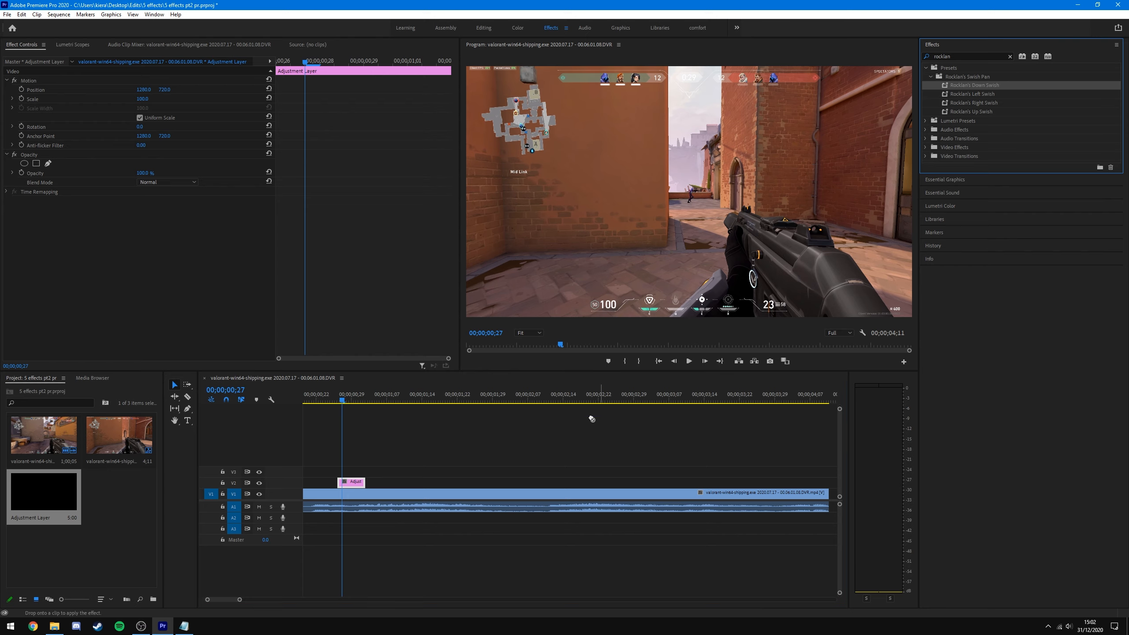
{"action": "left_click_drag", "start_coordinate": [353, 483], "coordinate": [353, 482]}
{"action": "left_click", "coordinate": [388, 465]}
{"action": "key", "text": "minus"}
{"action": "key", "text": "minus"}
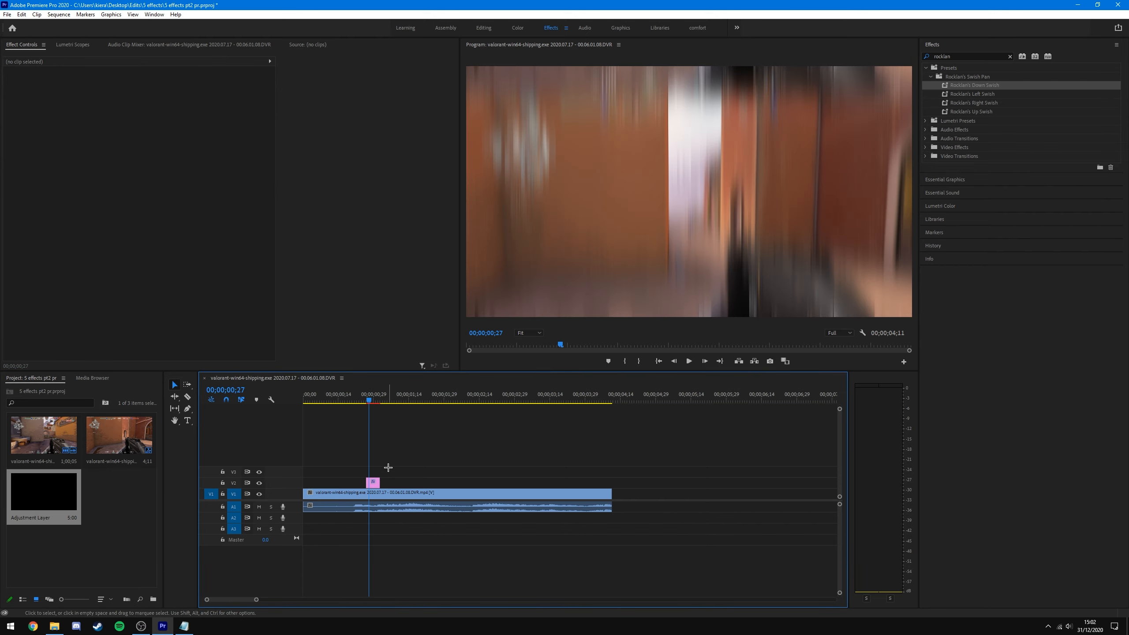
{"action": "key", "text": "space"}
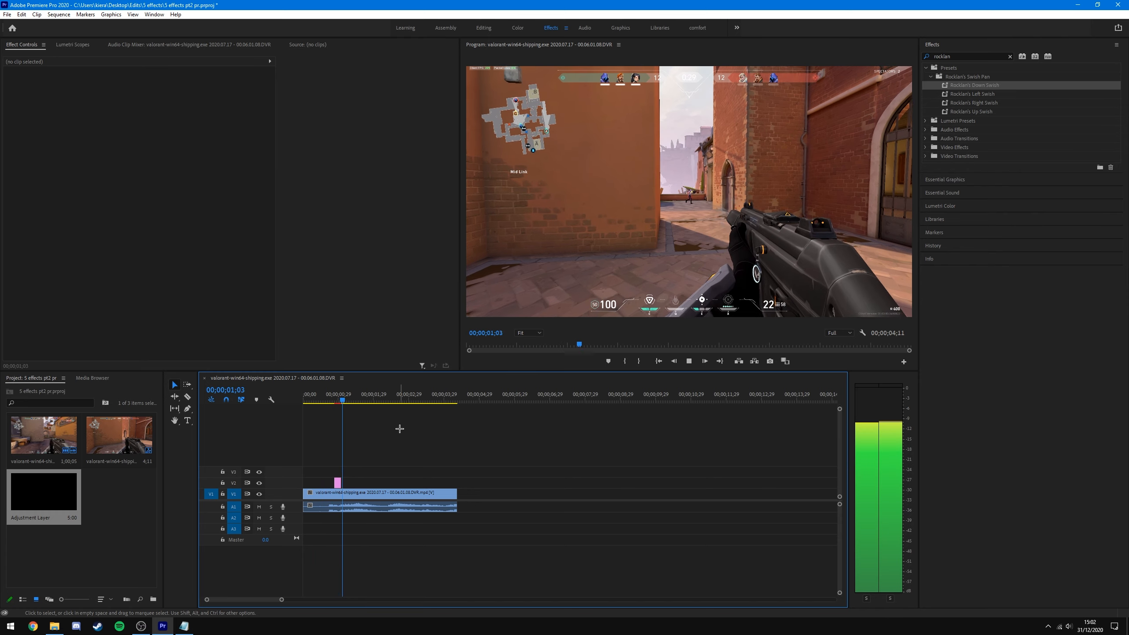
{"action": "left_click_drag", "start_coordinate": [334, 401], "coordinate": [340, 401]}
- Cut the gameplay clip at 00;00;00;21, search the effects for "swish" and apply the uni.Swish Pan transition to the cut
{"action": "left_click_drag", "start_coordinate": [359, 402], "coordinate": [354, 401]}
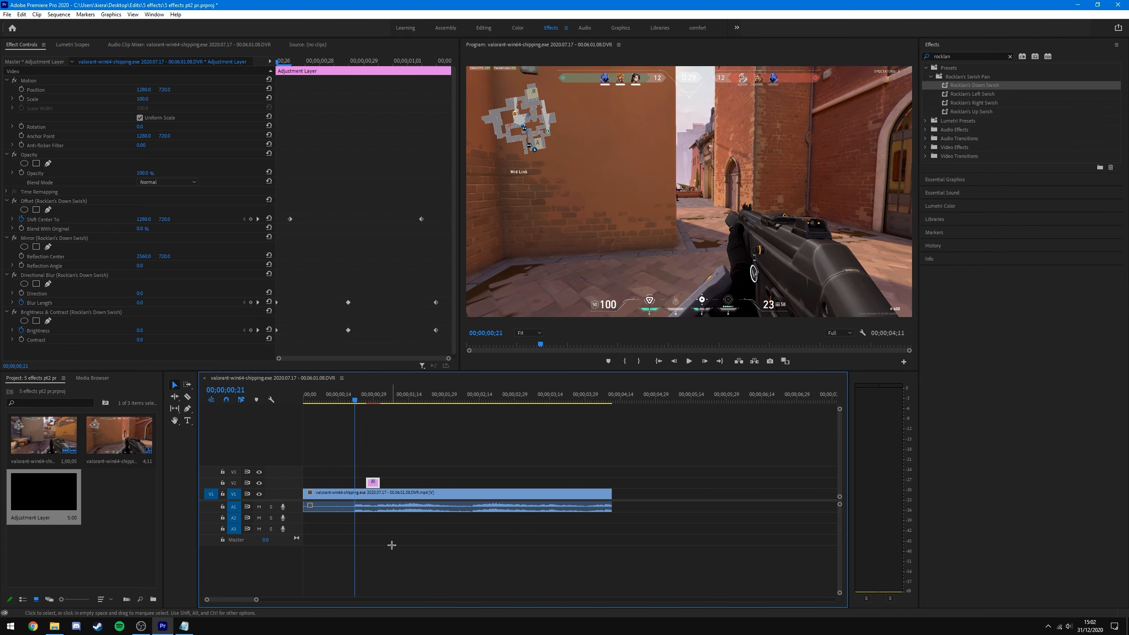
{"action": "left_click", "coordinate": [362, 494]}
{"action": "key", "text": "ctrl+k"}
{"action": "left_click_drag", "start_coordinate": [957, 57], "coordinate": [895, 53]}
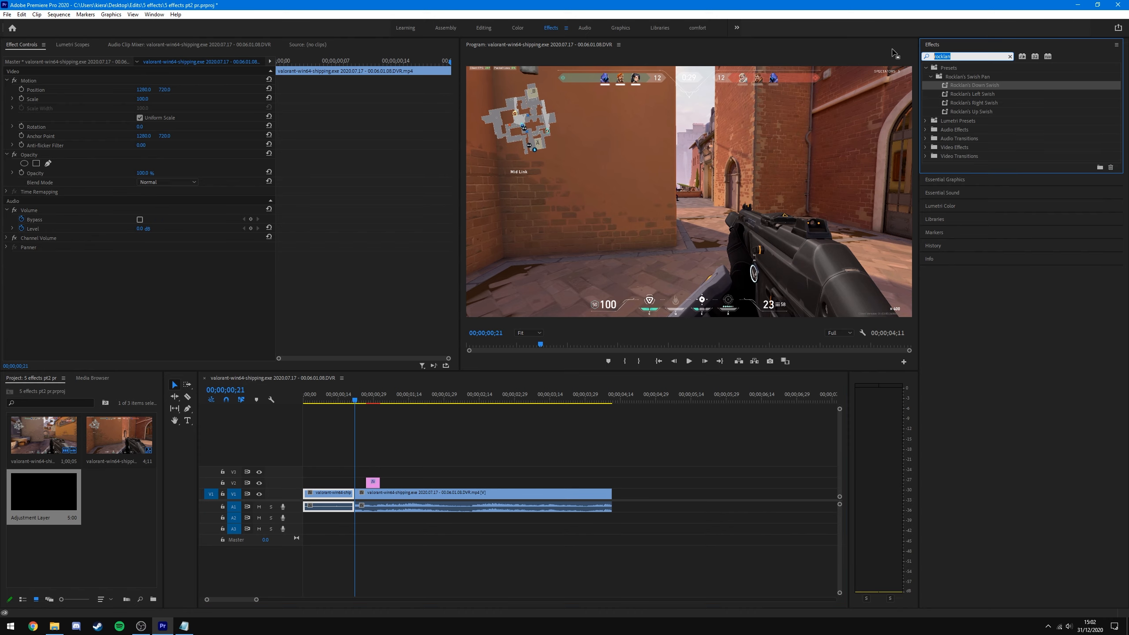
{"action": "type", "text": "swish"}
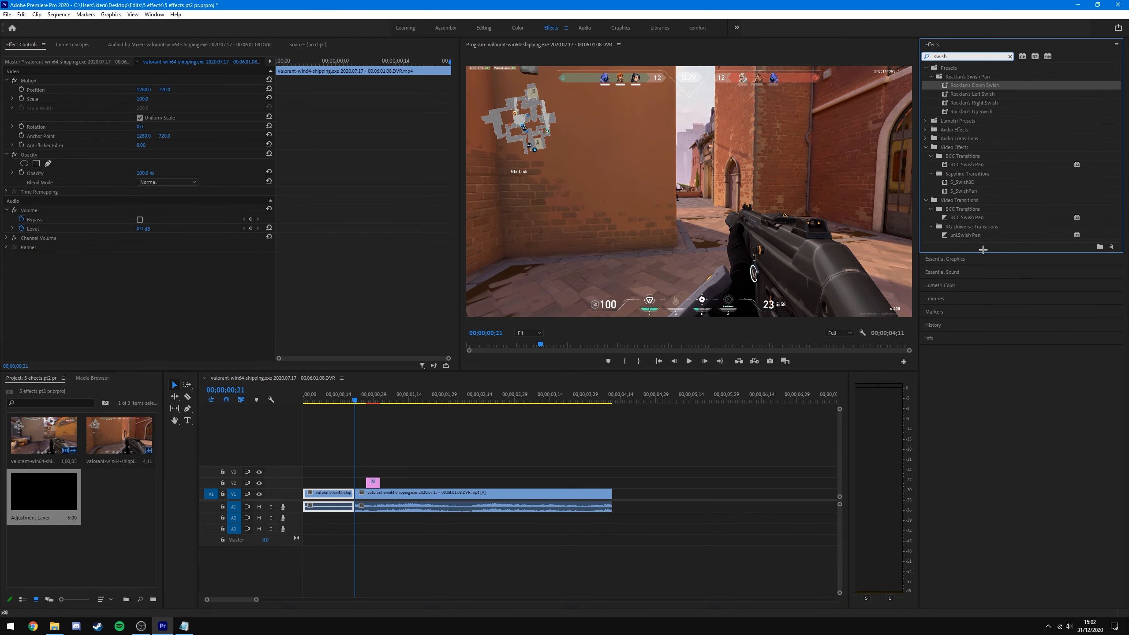
{"action": "left_click", "coordinate": [968, 235]}
{"action": "left_click_drag", "start_coordinate": [357, 495], "coordinate": [355, 494]}
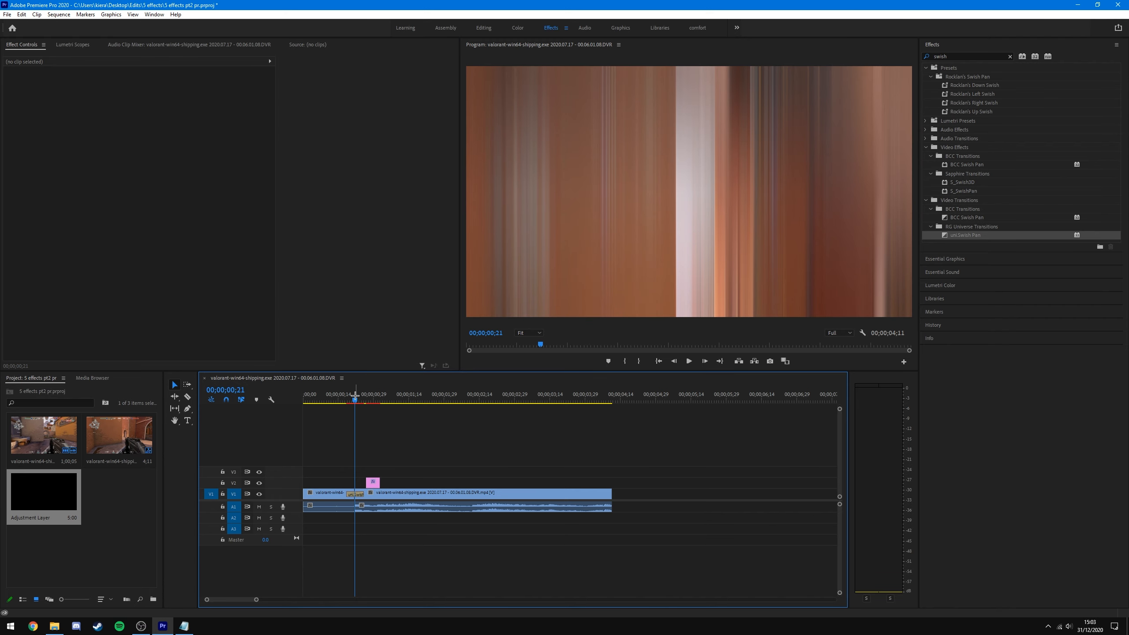
- Play the sequence from the start to compare both swish effects, and undo the uni.Swish Pan transition and the cut
{"action": "key", "text": "Home"}
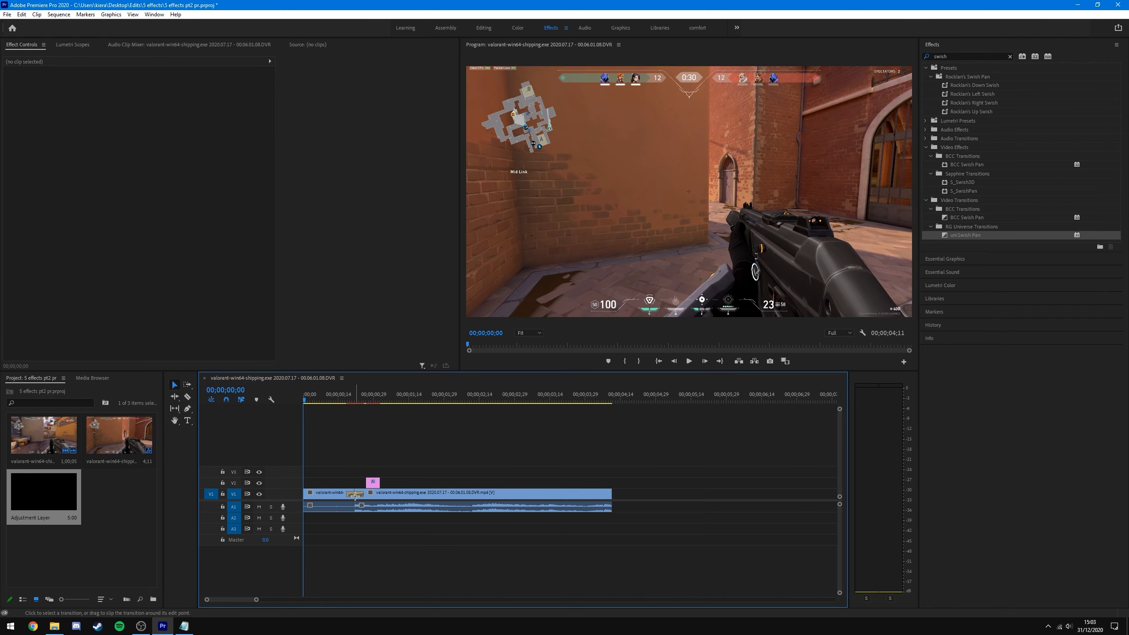
{"action": "key", "text": "space"}
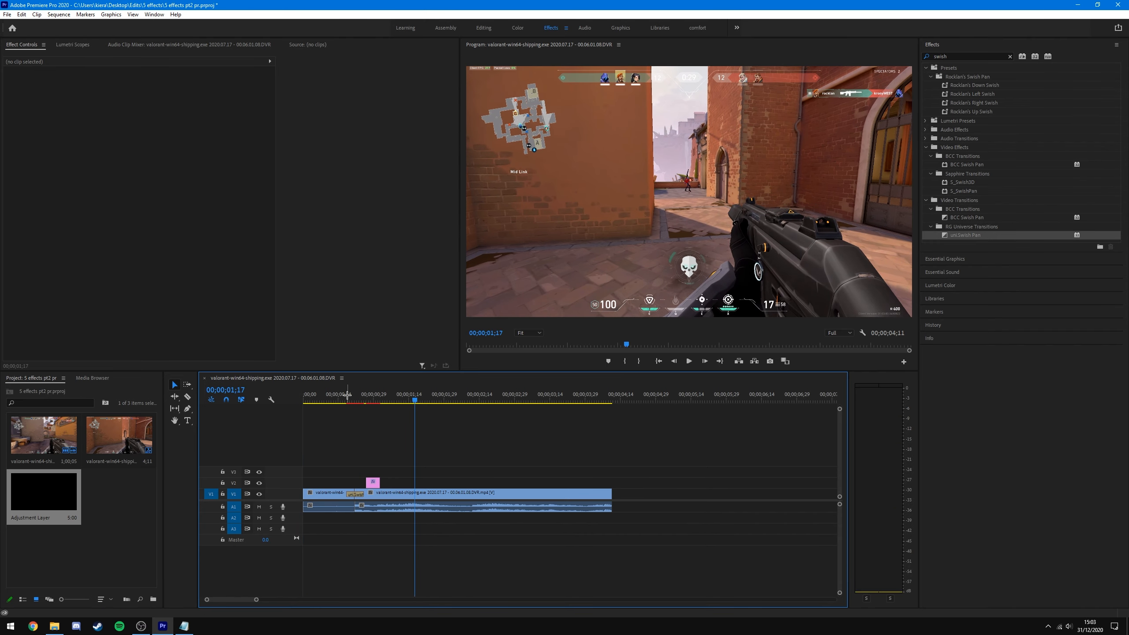
{"action": "mouse_move", "coordinate": [342, 400]}
{"action": "left_mouse_down"}
{"action": "mouse_move", "coordinate": [368, 400]}
{"action": "mouse_move", "coordinate": [335, 399]}
{"action": "mouse_move", "coordinate": [345, 400]}
{"action": "left_mouse_up"}
{"action": "left_click", "coordinate": [372, 400]}
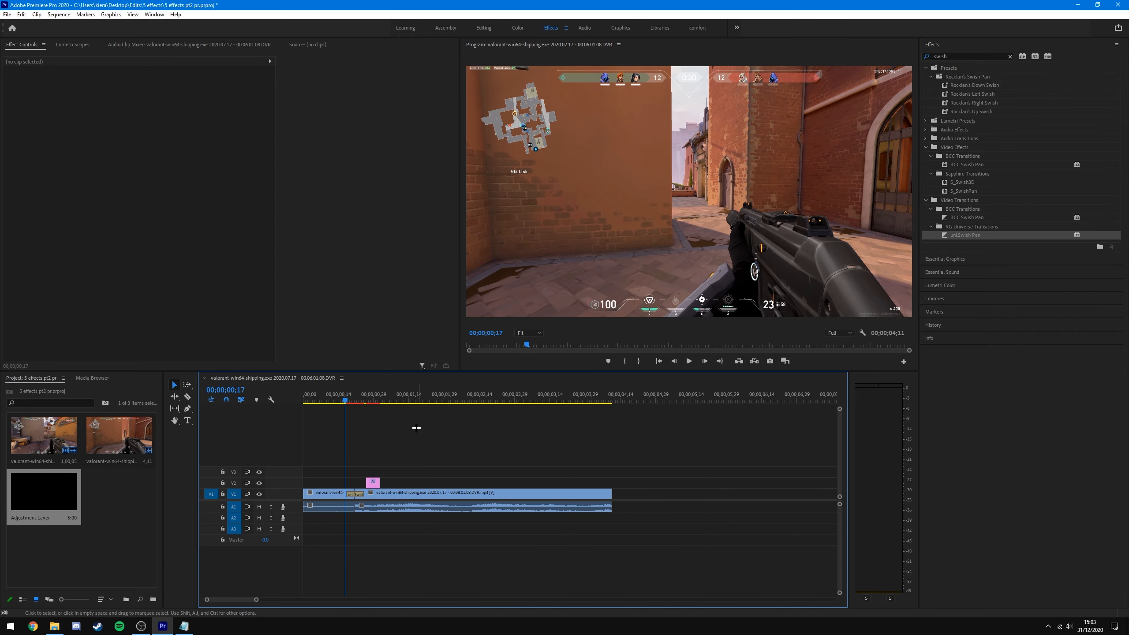
{"action": "key", "text": "ctrl+z"}
{"action": "key", "text": "ctrl+z"}
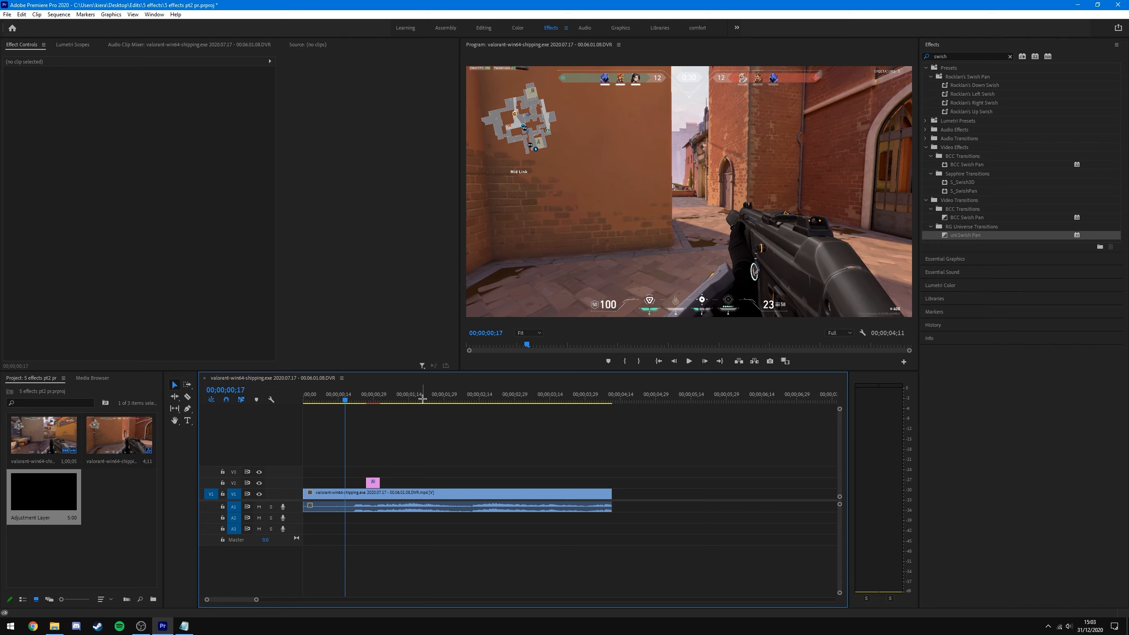
- Cut the gameplay clip at 00;00;02;01 and ripple trim the start of the second part up to 00;00;02;11
{"action": "key", "text": "space"}
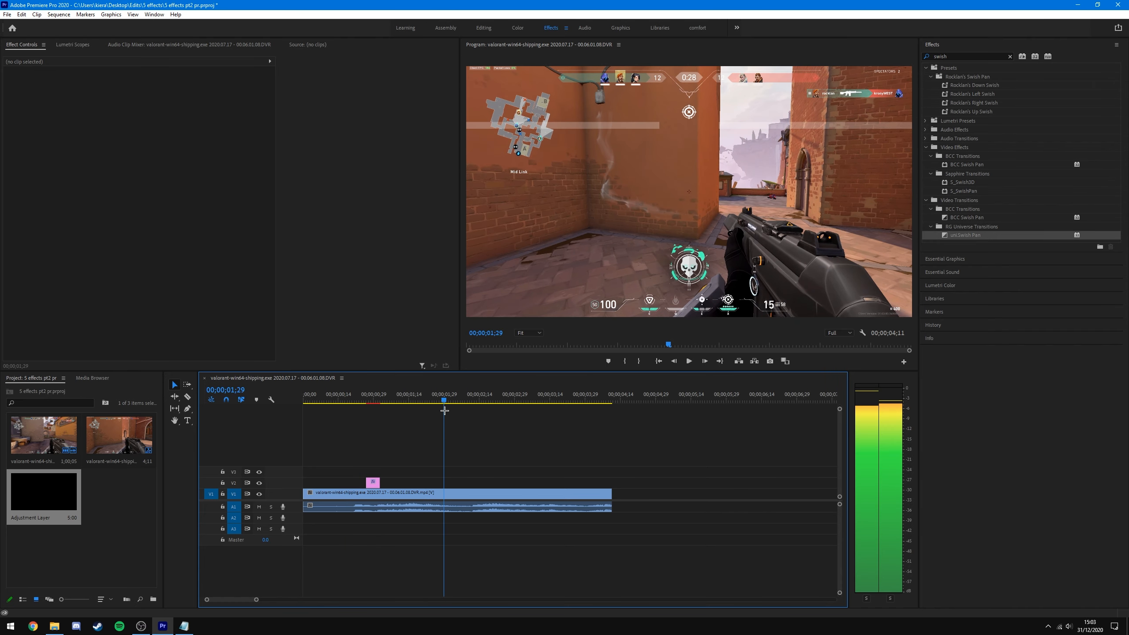
{"action": "key", "text": "space"}
{"action": "key", "text": "ctrl+k"}
{"action": "left_click", "coordinate": [471, 399]}
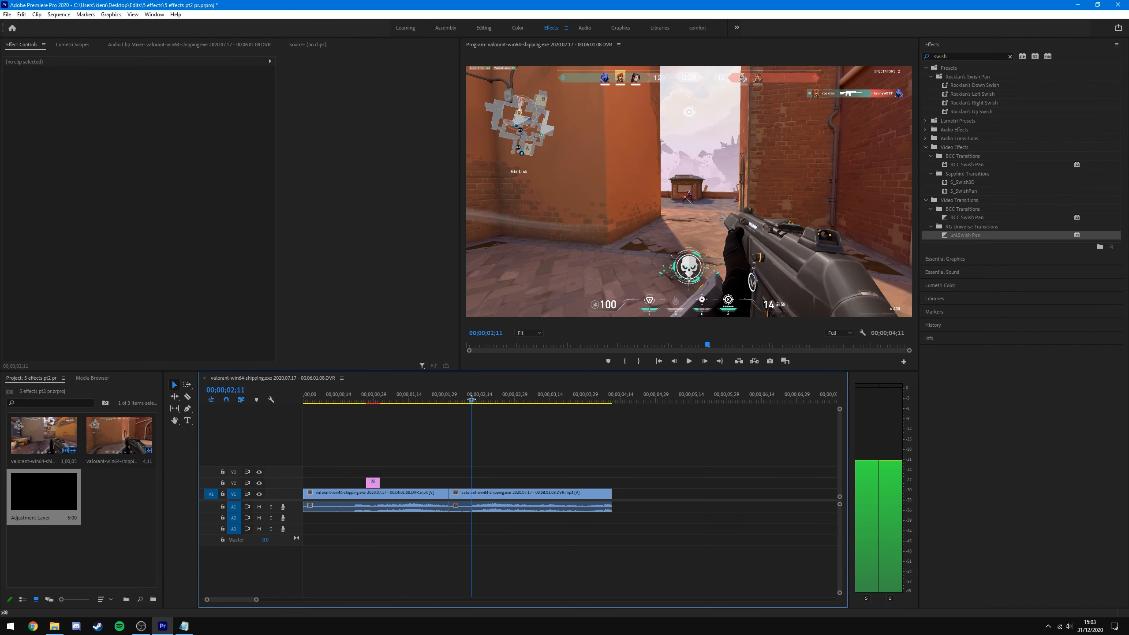
{"action": "key", "text": "q"}
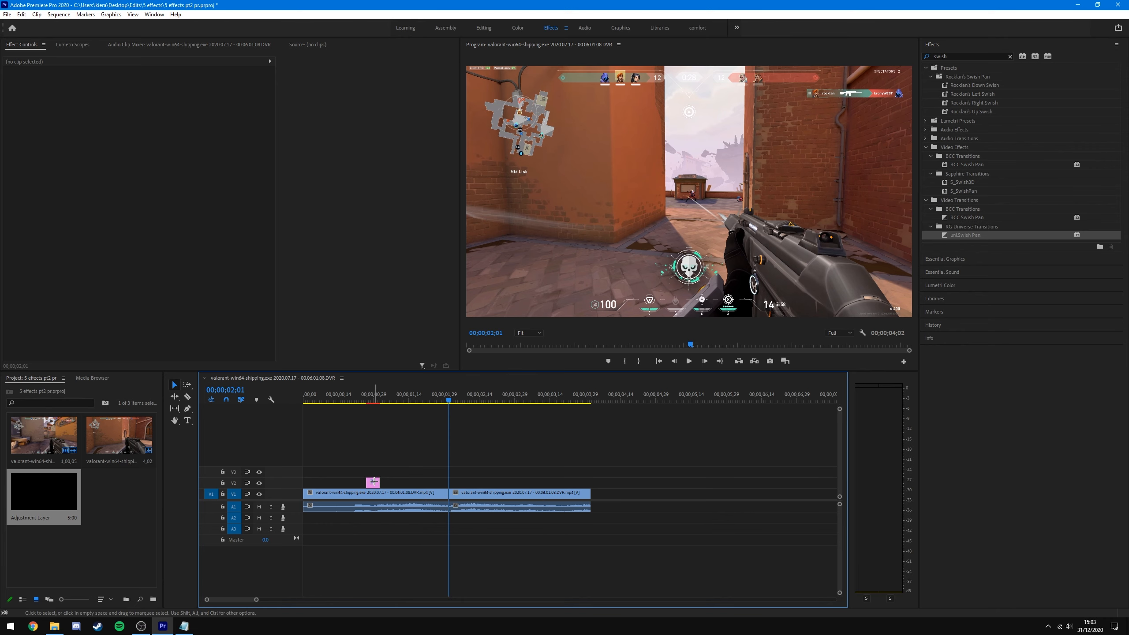
- Move the swish adjustment layer on V2 so it is centred over the cut at 00;00;02;01 and play it back
{"action": "left_click_drag", "start_coordinate": [374, 482], "coordinate": [449, 484]}
{"action": "left_click", "coordinate": [461, 461]}
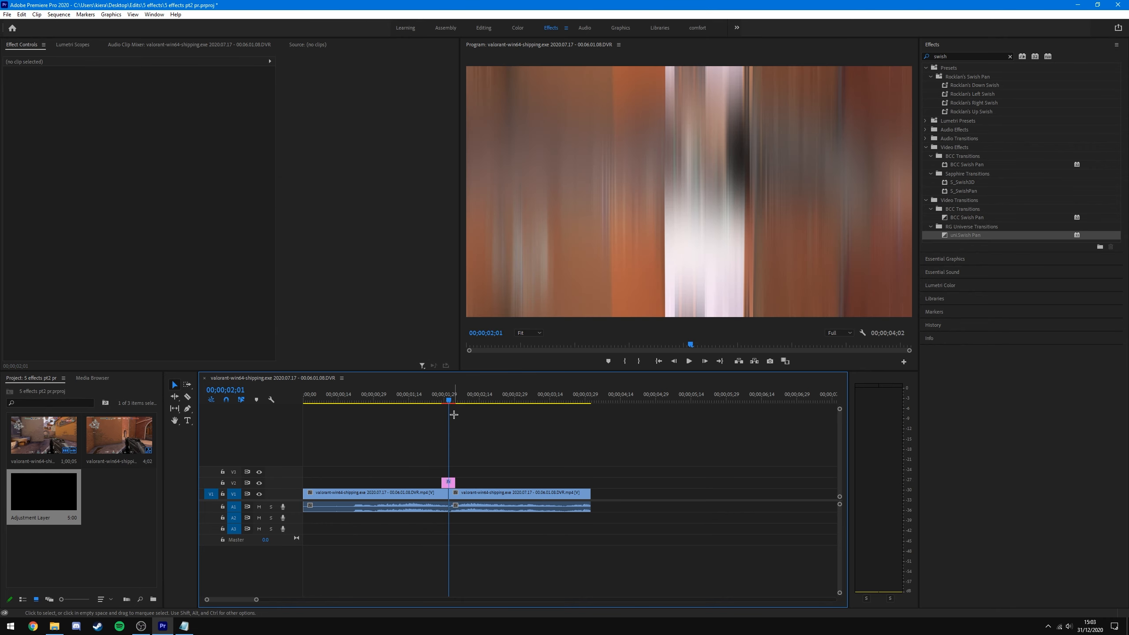
{"action": "left_click", "coordinate": [419, 400]}
{"action": "key", "text": "space"}
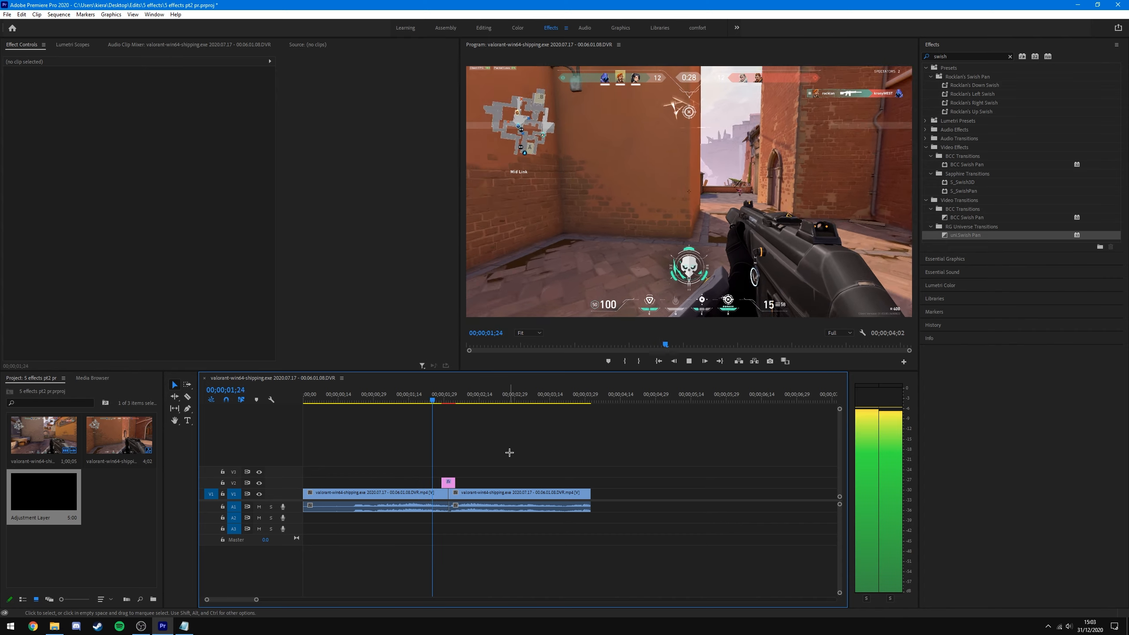
{"action": "key", "text": "space"}
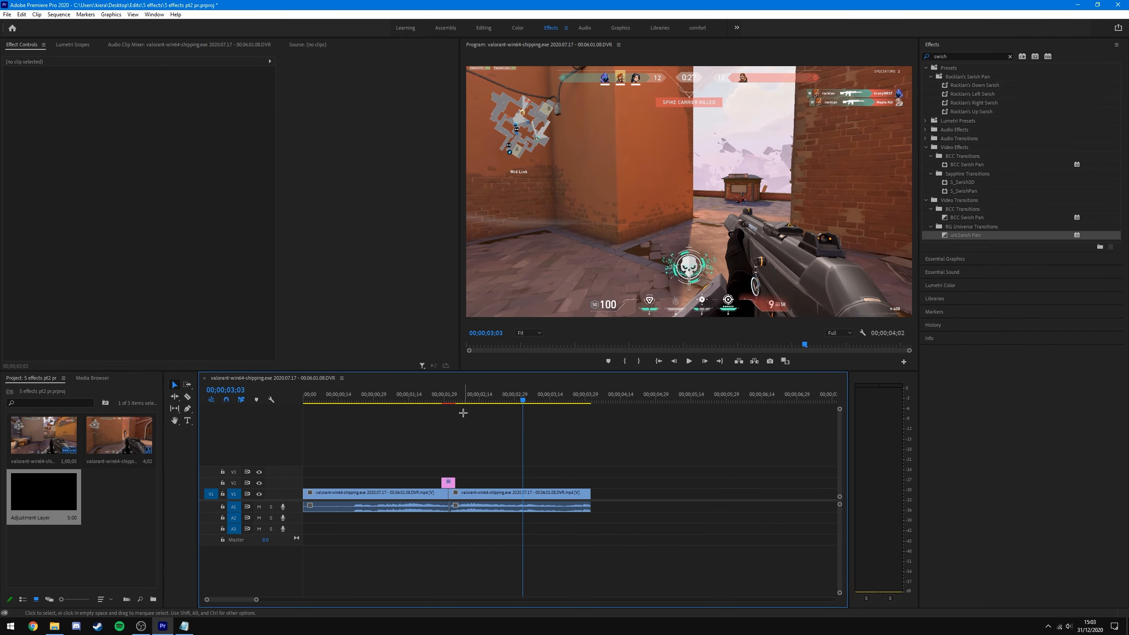
- Undo the gameplay clip's cut and trim, and move the swish adjustment layer on V2 so it ends at 00;00;01;12
{"action": "key", "text": "ctrl+z"}
{"action": "key", "text": "ctrl+z"}
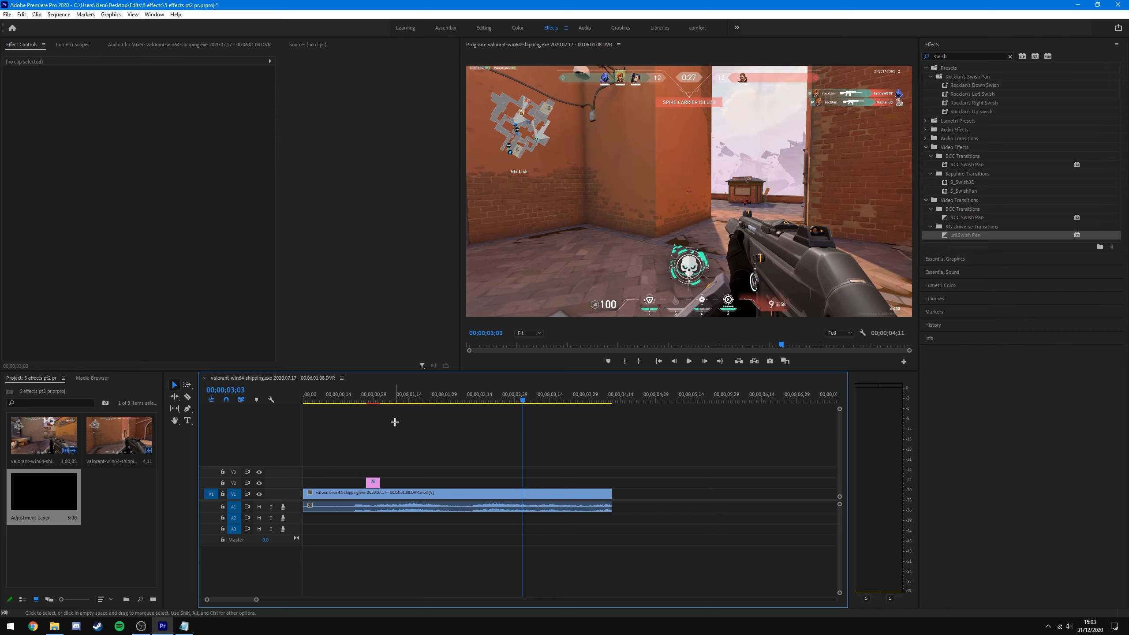
{"action": "left_click", "coordinate": [458, 399]}
{"action": "left_click_drag", "start_coordinate": [402, 400], "coordinate": [403, 400]}
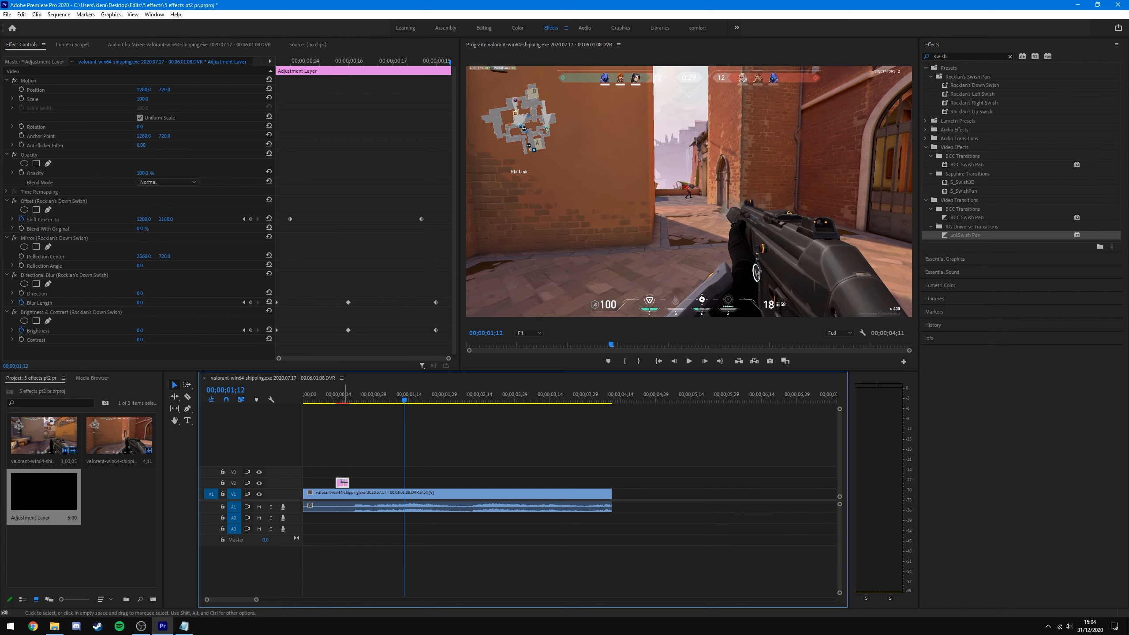
{"action": "left_click_drag", "start_coordinate": [347, 483], "coordinate": [401, 483]}
{"action": "left_click", "coordinate": [422, 458]}
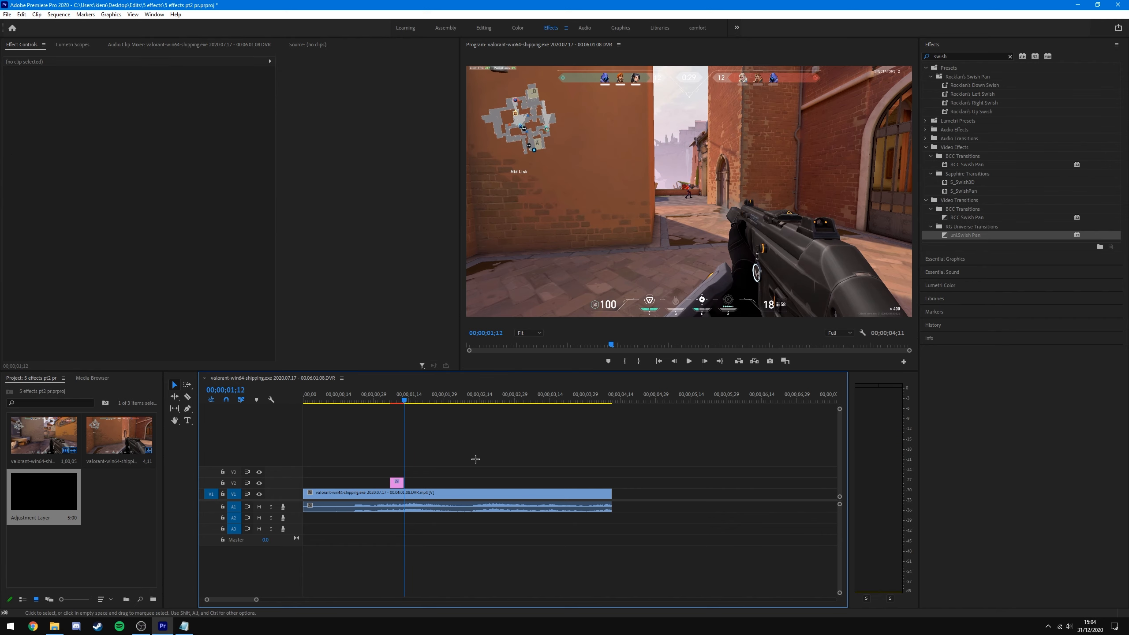
- Duplicate the swish adjustment layer on V2 and place the copy directly before the original
{"action": "key", "text": "equal"}
{"action": "key", "text": "equal"}
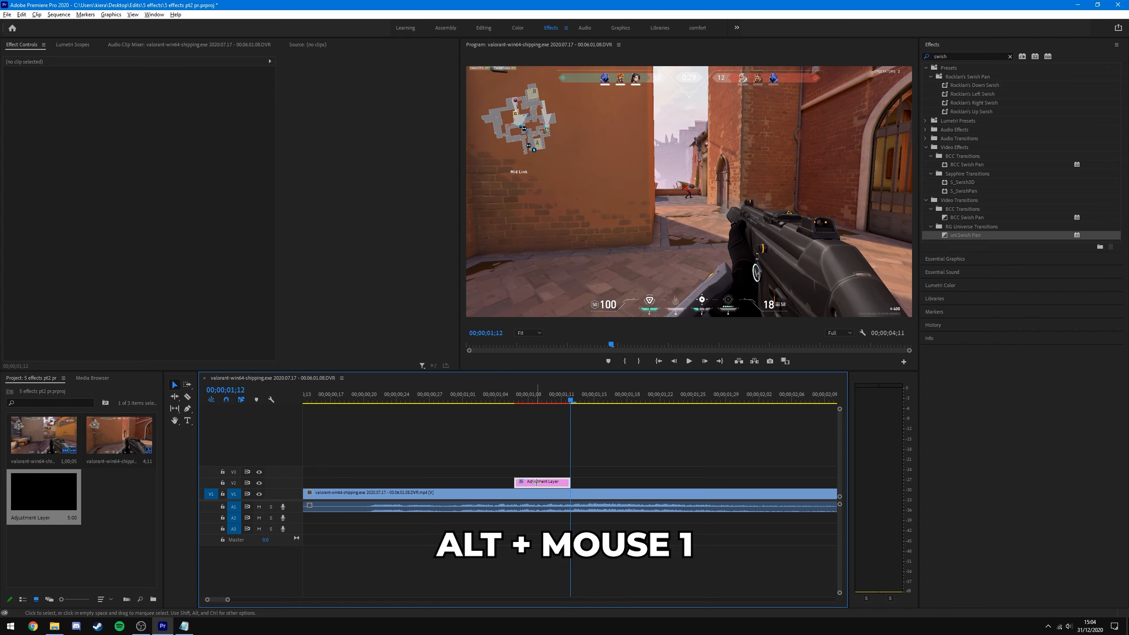
{"action": "left_click_drag", "start_coordinate": [536, 482], "coordinate": [479, 482]}
{"action": "left_click", "coordinate": [490, 470]}
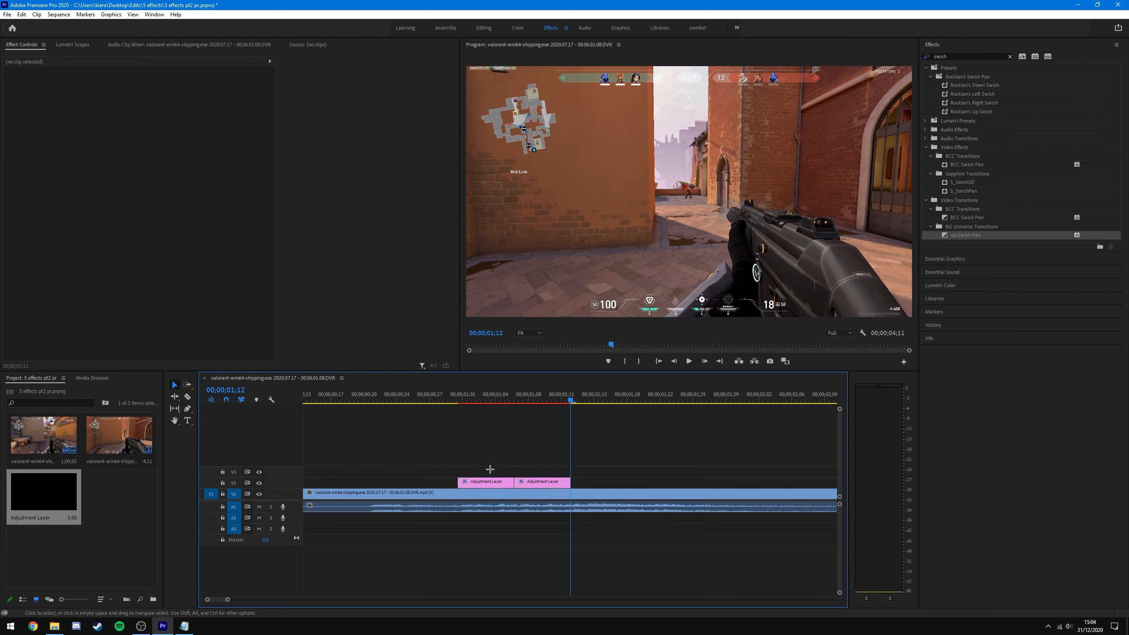
- Remove the Down Swish Offset, Mirror, Directional Blur and Brightness & Contrast effects from the earlier adjustment layer
{"action": "left_click", "coordinate": [481, 398]}
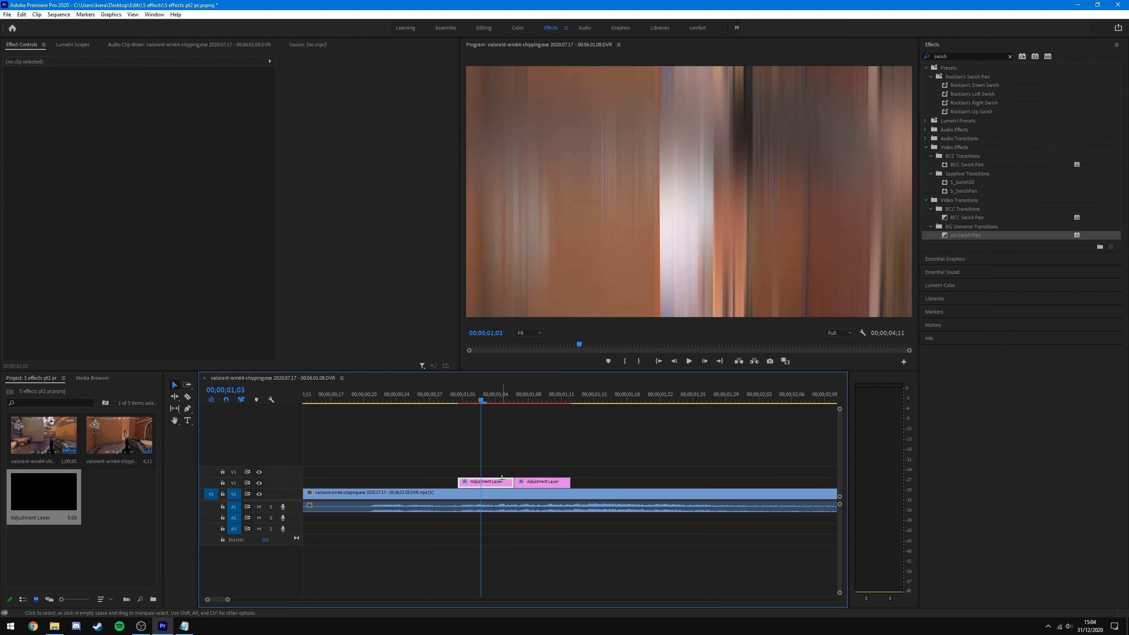
{"action": "left_click", "coordinate": [502, 479]}
{"action": "left_click", "coordinate": [60, 201]}
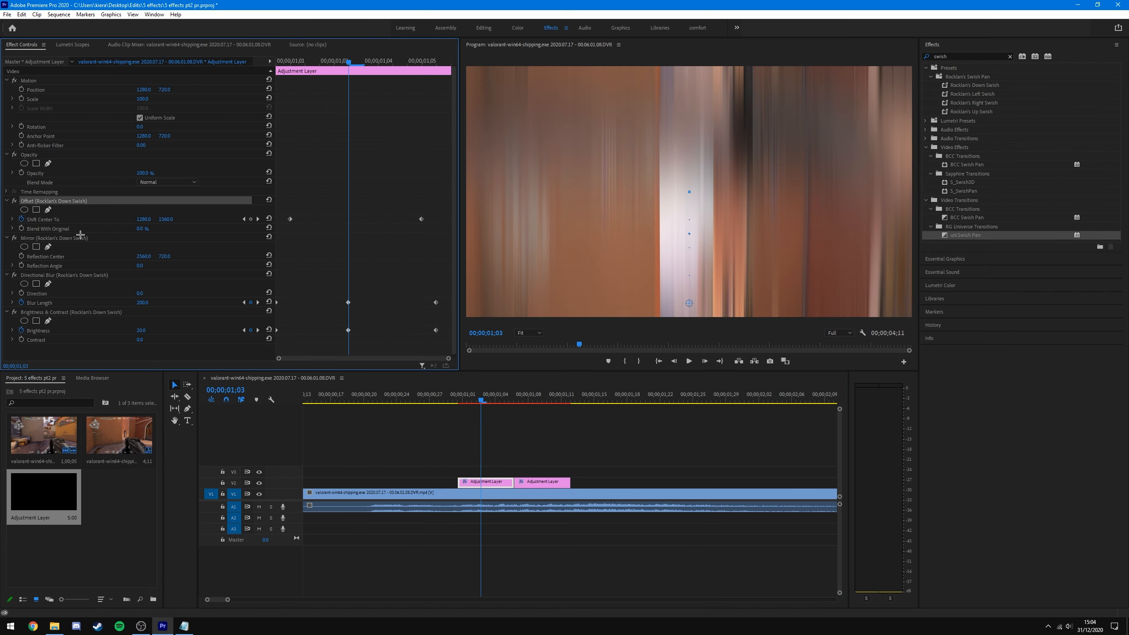
{"action": "left_click", "coordinate": [89, 275]}
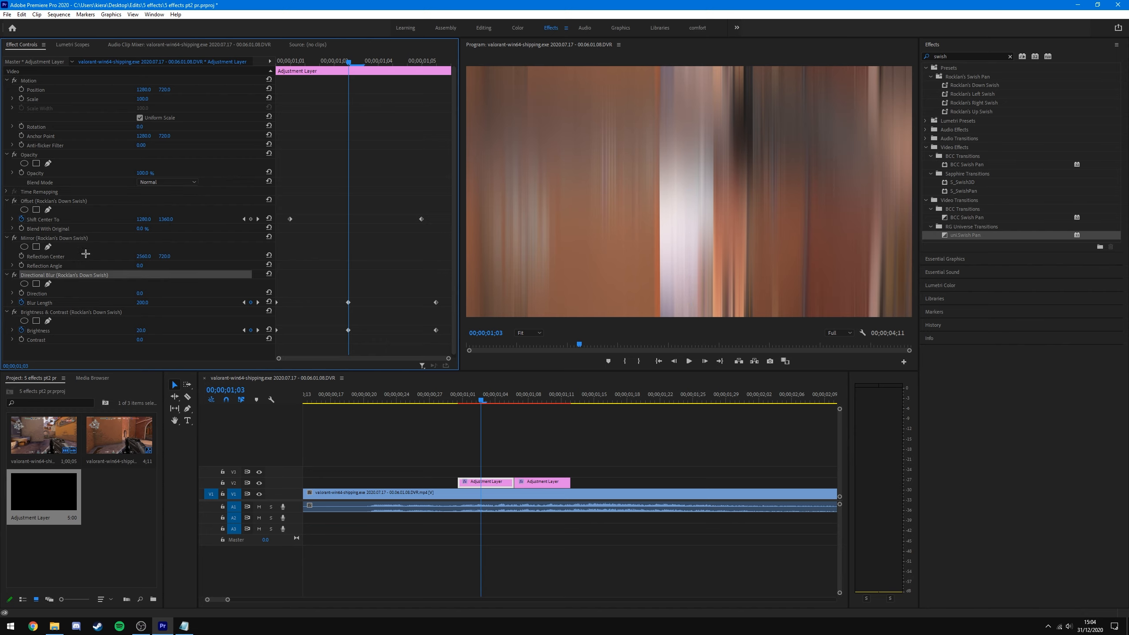
{"action": "left_click", "coordinate": [79, 239], "text": "ctrl"}
{"action": "left_click", "coordinate": [79, 201], "text": "ctrl"}
{"action": "left_click", "coordinate": [80, 311], "text": "ctrl"}
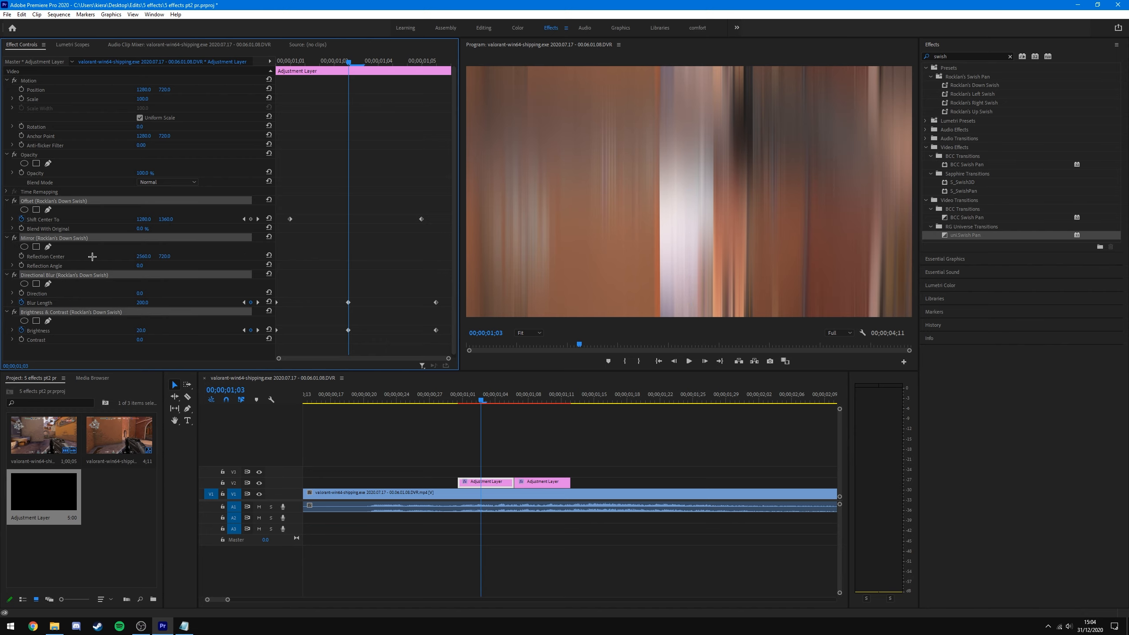
{"action": "key", "text": "Delete"}
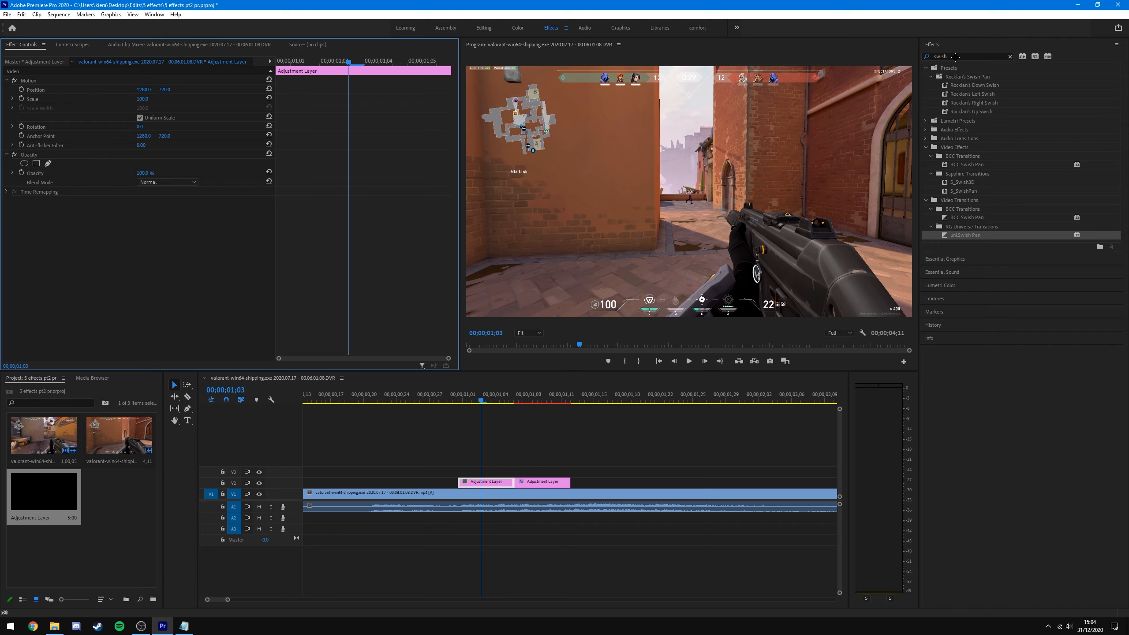
- Apply the Rocklan's Up Swish preset to the earlier adjustment layer on V2
{"action": "left_click_drag", "start_coordinate": [982, 112], "coordinate": [972, 128]}
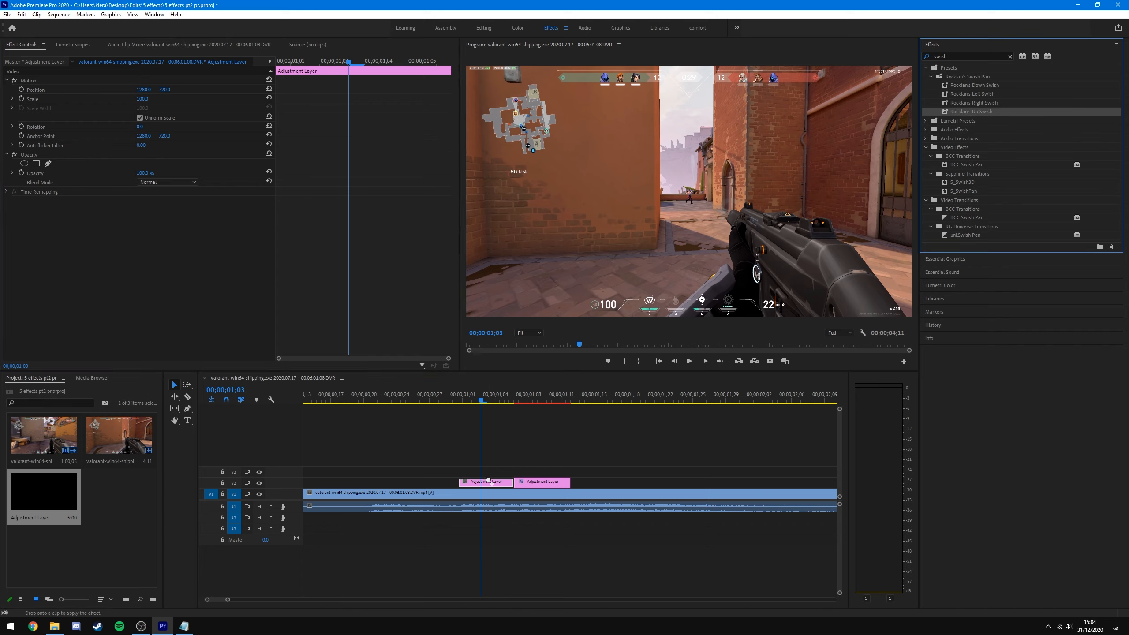
{"action": "left_click_drag", "start_coordinate": [489, 481], "coordinate": [489, 481]}
{"action": "left_click", "coordinate": [564, 448]}
{"action": "key", "text": "minus"}
{"action": "key", "text": "minus"}
{"action": "key", "text": "minus"}
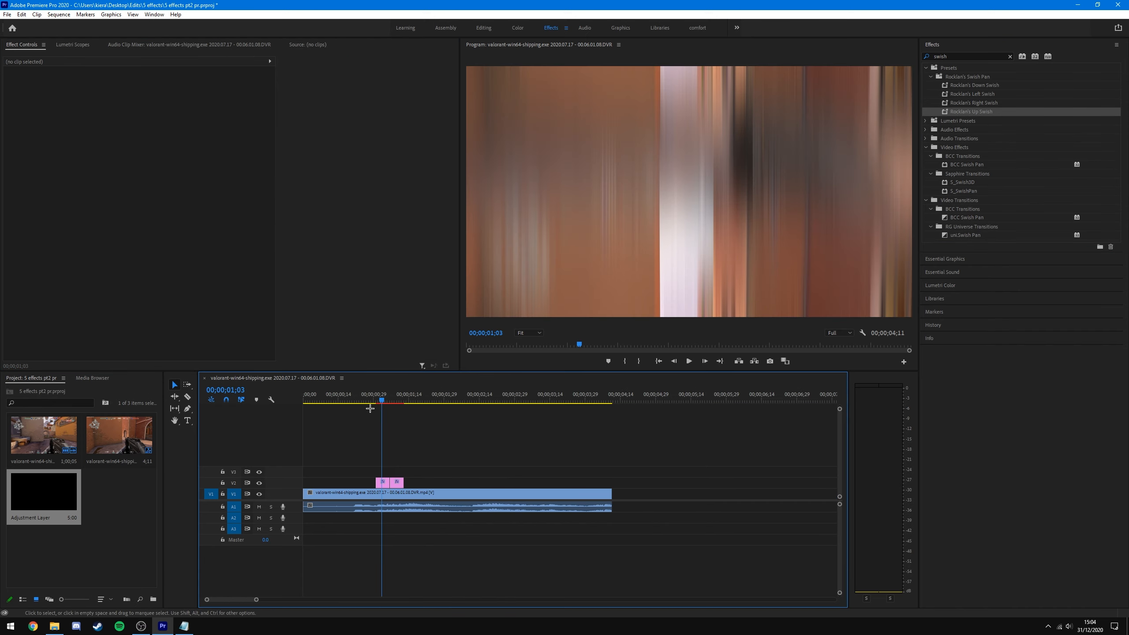
- Play back the two consecutive swishes, starting just before the first adjustment layer
{"action": "left_click", "coordinate": [370, 404]}
{"action": "key", "text": "space"}
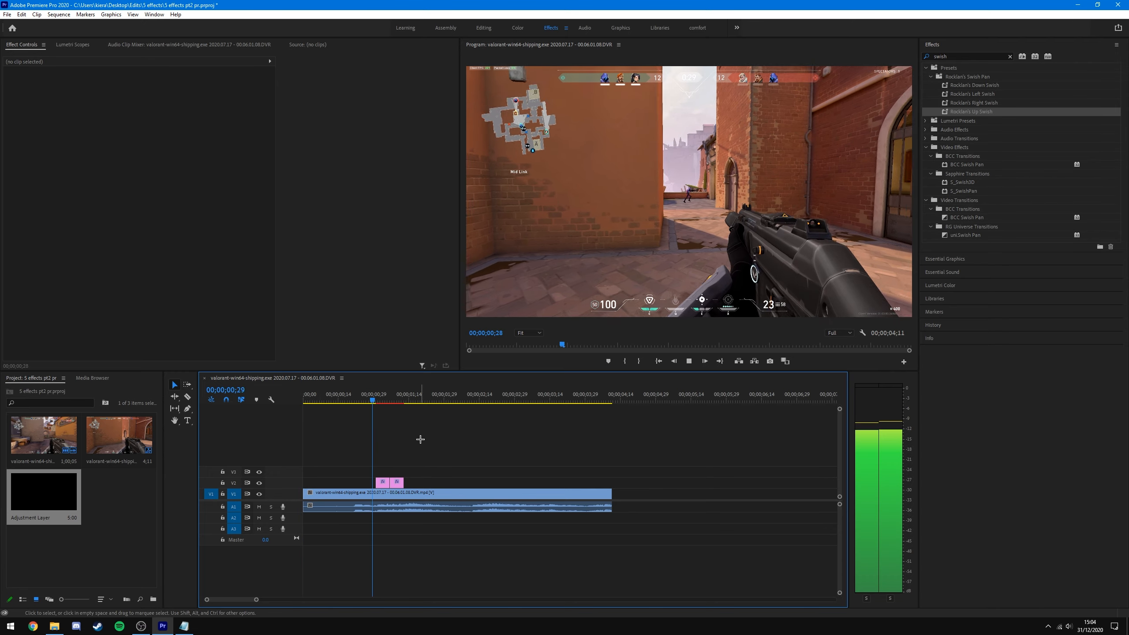
{"action": "key", "text": "space"}
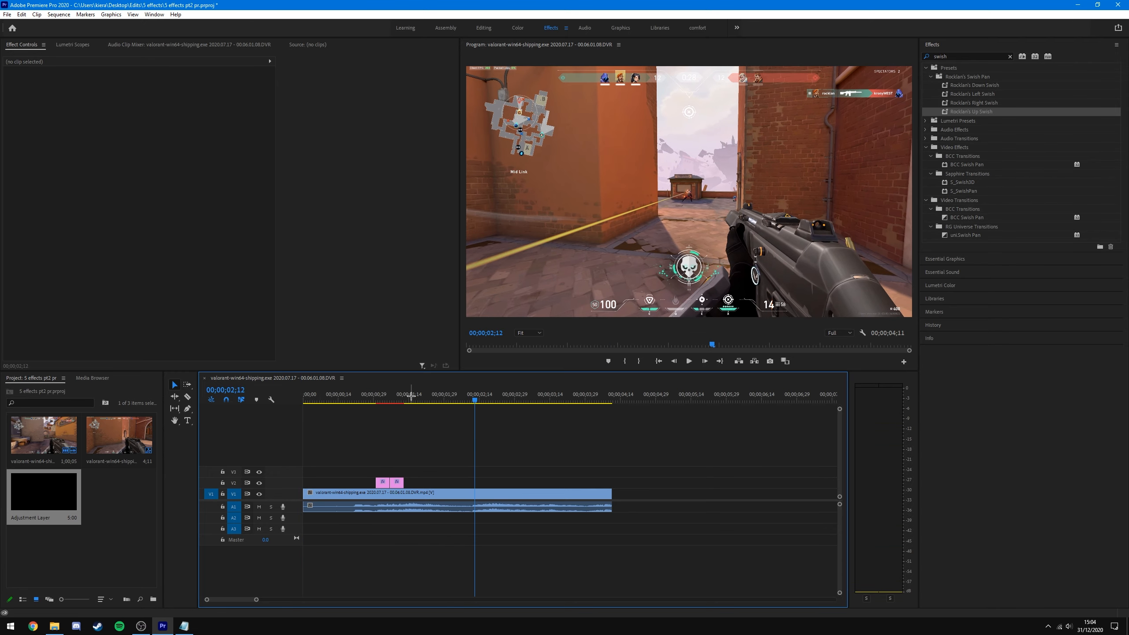
{"action": "scroll", "coordinate": [393, 498], "scroll_direction": "up", "scroll_amount": 2}
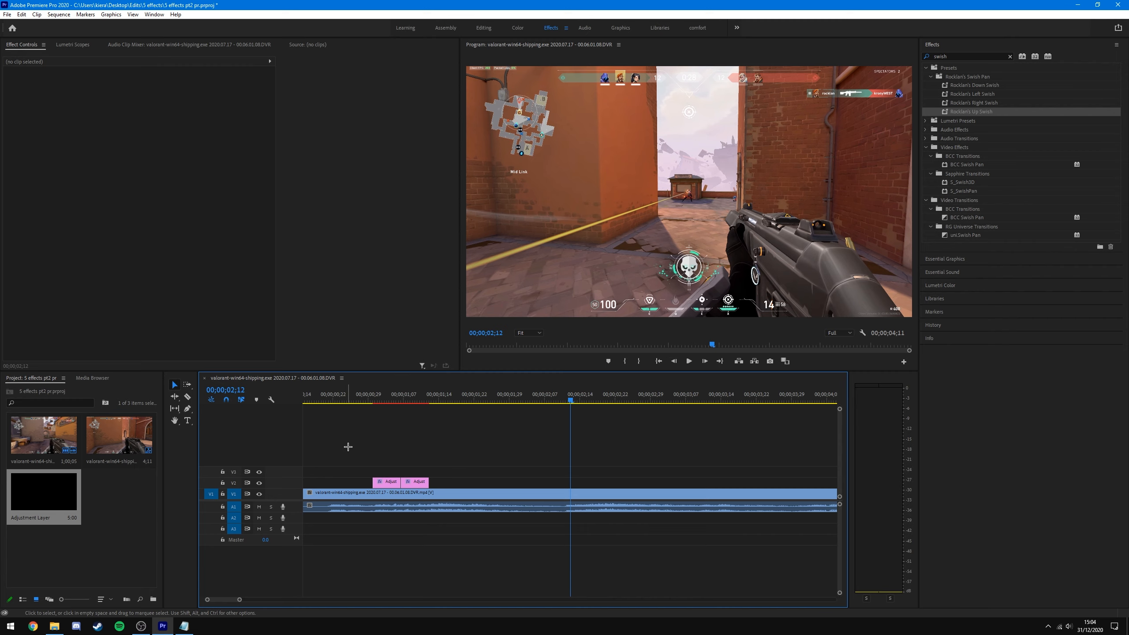
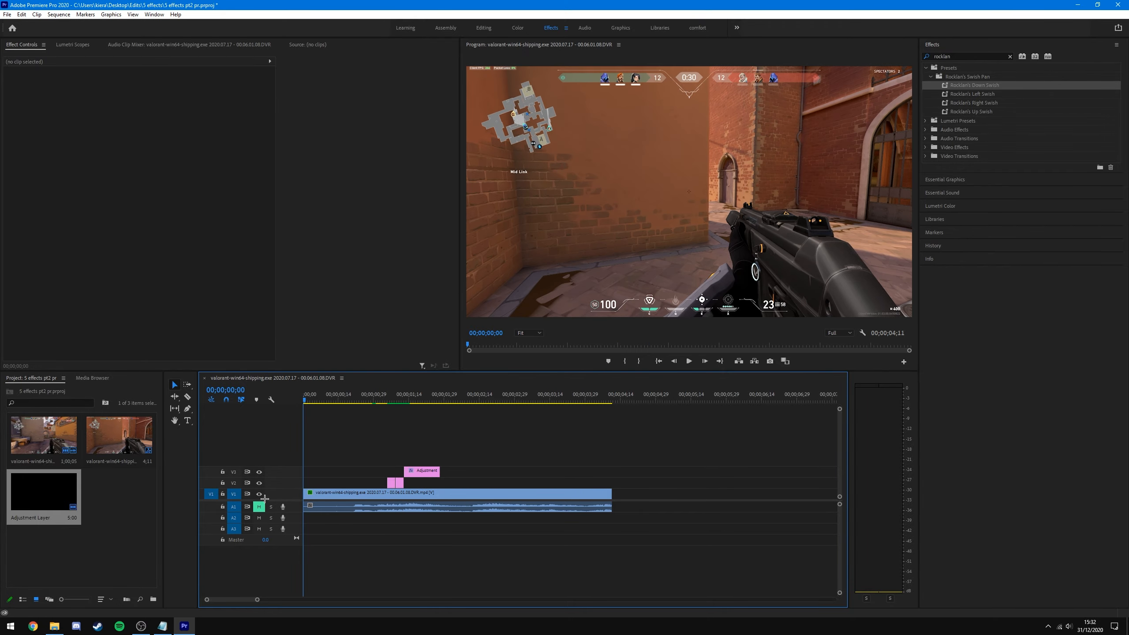
- Play the sequence from the start and examine the swish transition at 00;00;01;07
{"action": "key", "text": "space"}
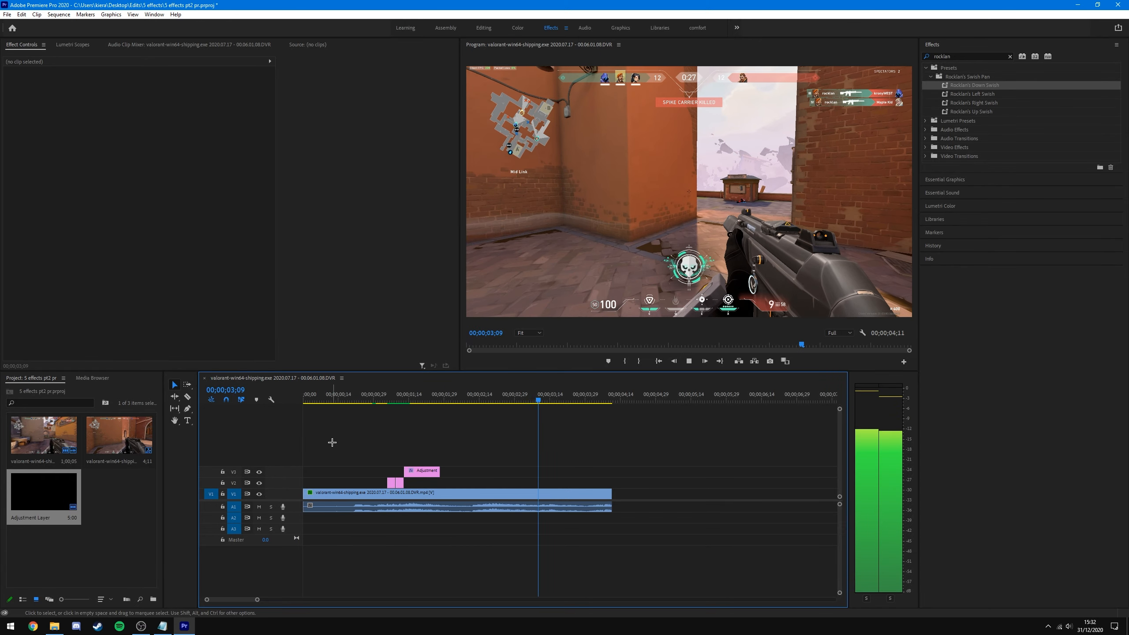
{"action": "key", "text": "space"}
{"action": "left_click", "coordinate": [393, 400]}
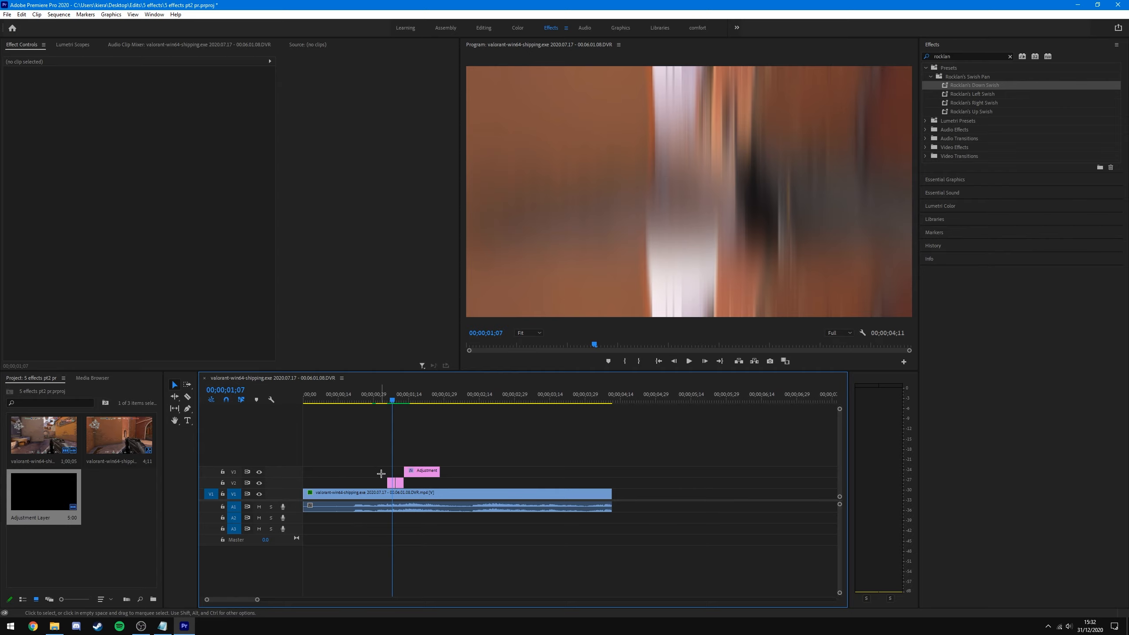
{"action": "left_click", "coordinate": [393, 482]}
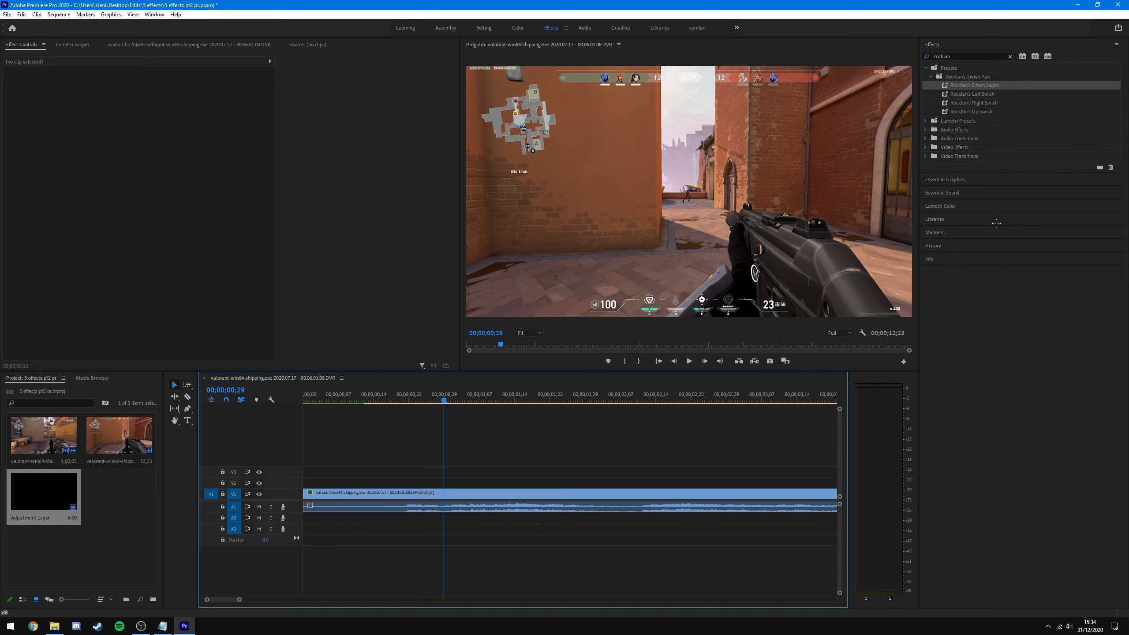
- Add Lumetri Color to the gameplay clip at 00;00;01;13 by confirming the Creative Saturation value of 100
{"action": "left_click", "coordinate": [945, 206]}
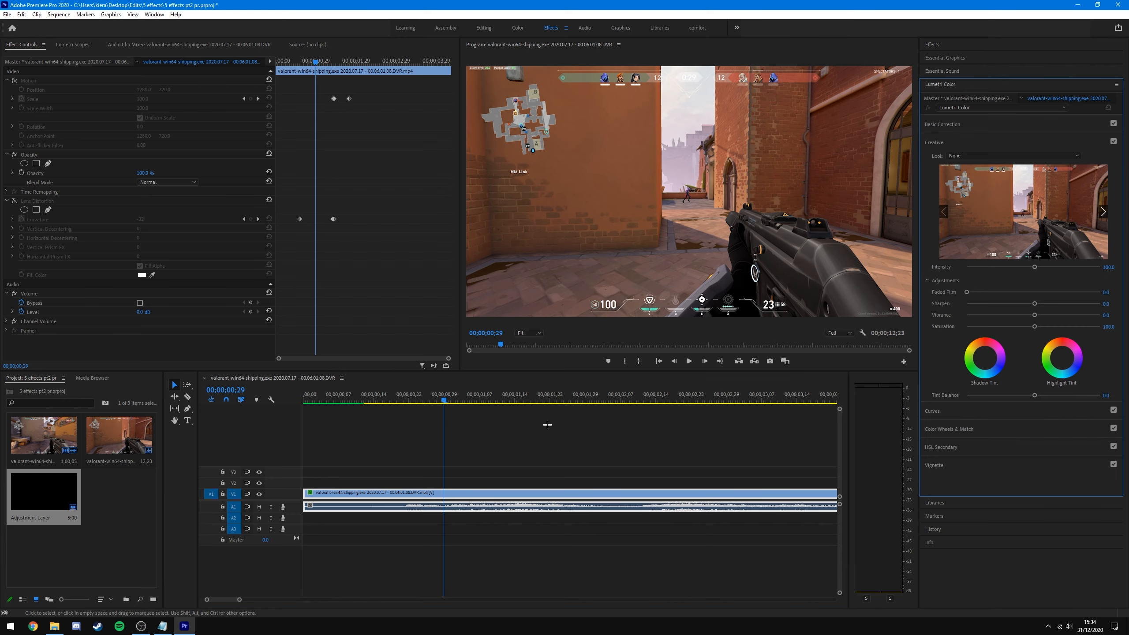
{"action": "left_click", "coordinate": [365, 205]}
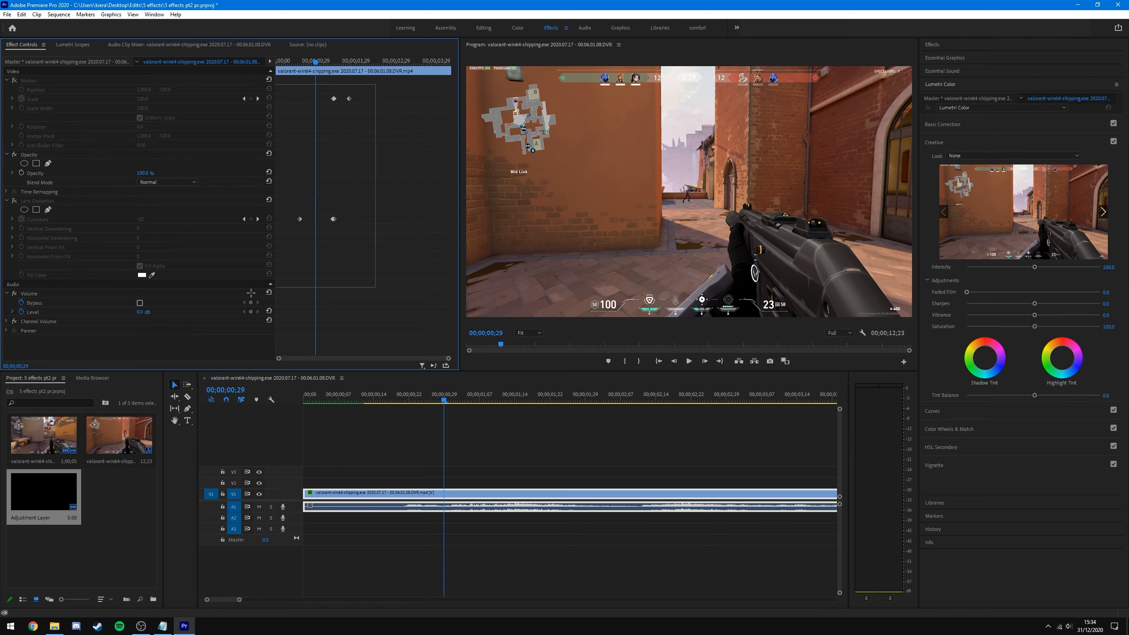
{"action": "left_click", "coordinate": [444, 400]}
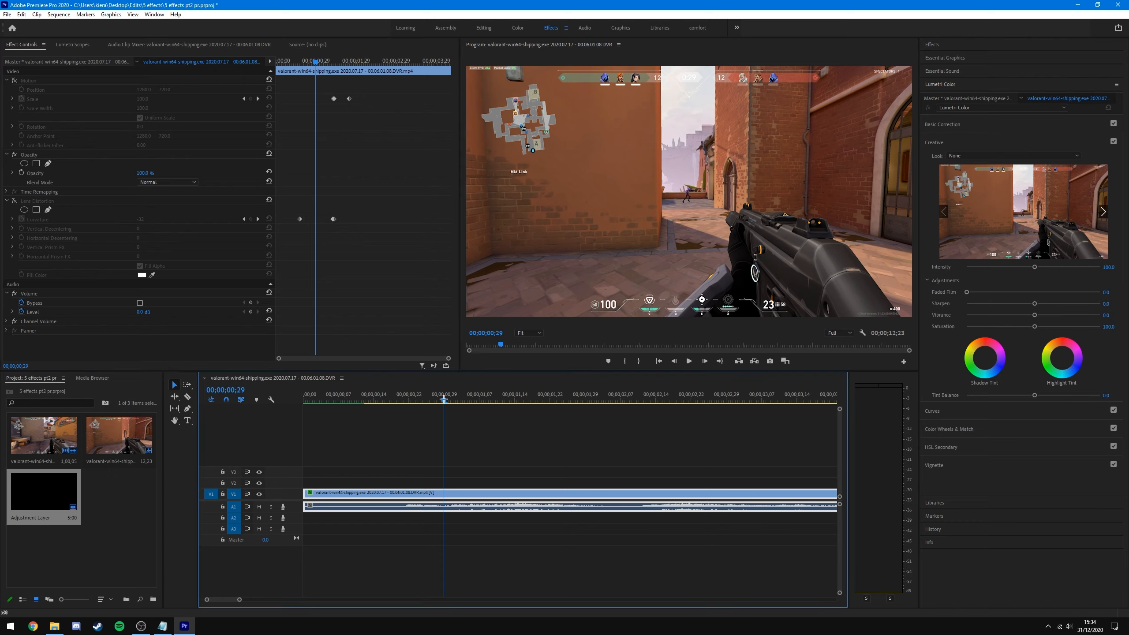
{"action": "left_click_drag", "start_coordinate": [444, 400], "coordinate": [510, 410]}
{"action": "left_click", "coordinate": [995, 205]}
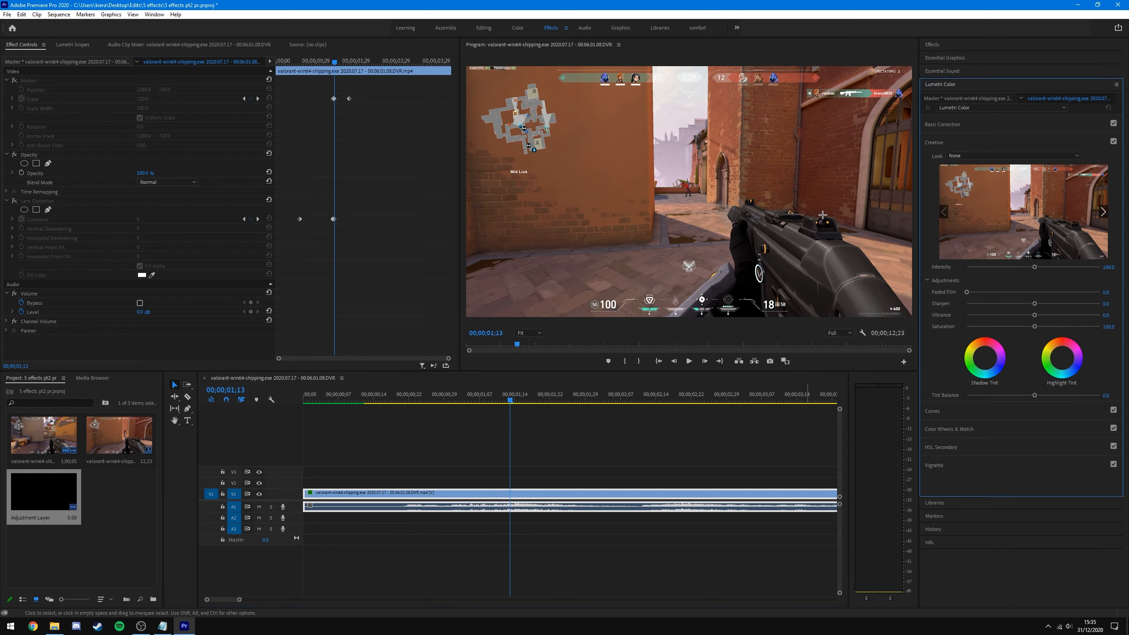
{"action": "left_click", "coordinate": [1110, 327]}
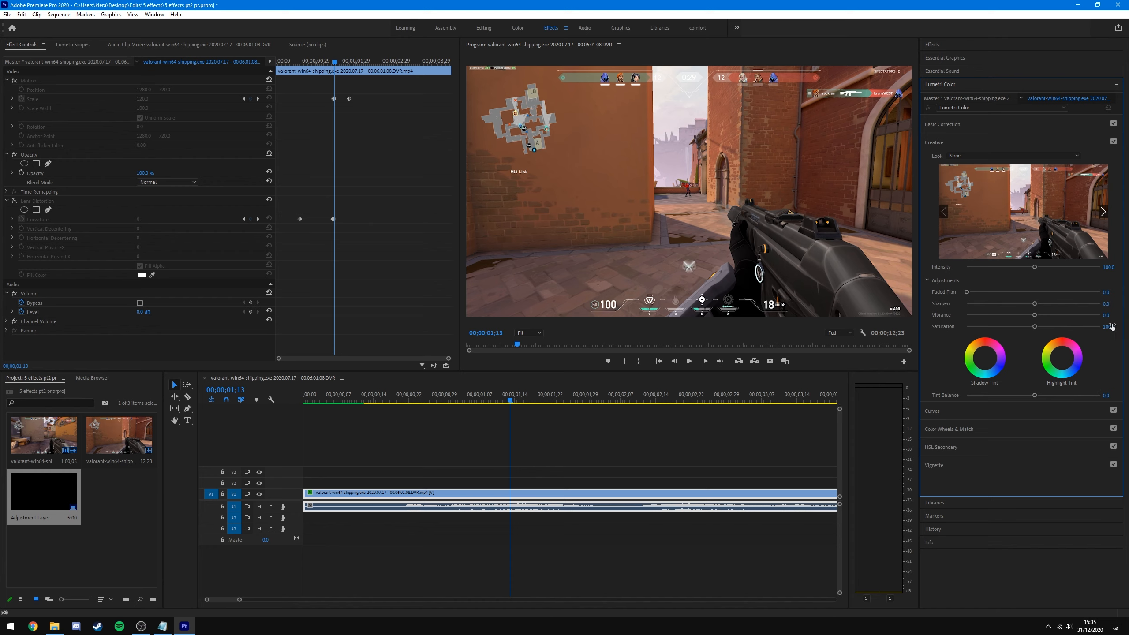
{"action": "key", "text": "Return"}
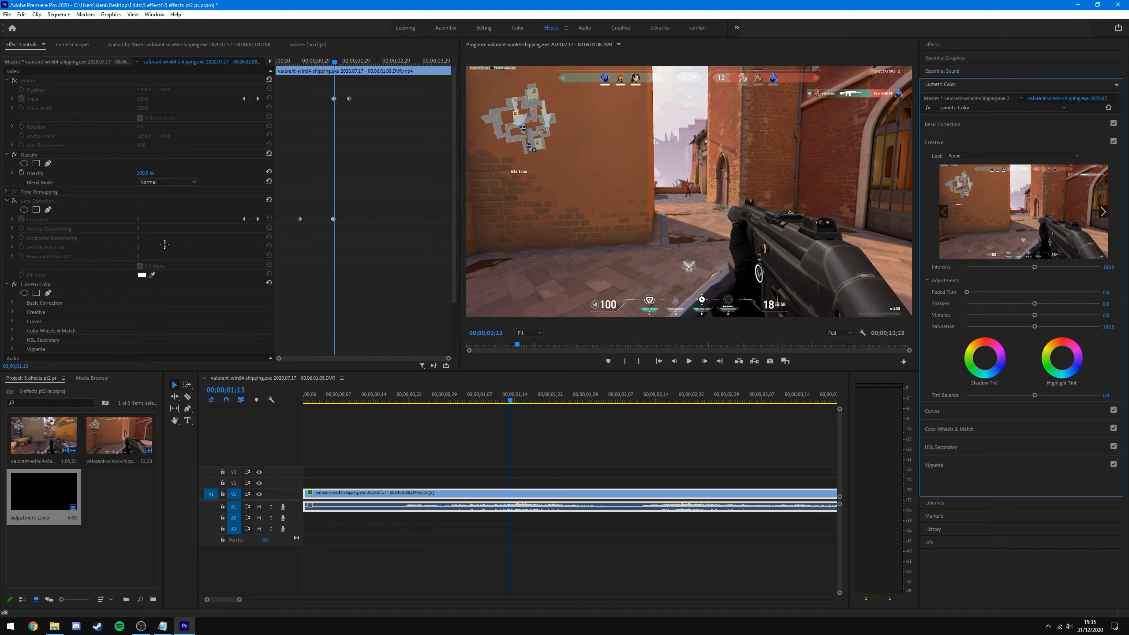
- Turn on keyframing for the Creative Saturation of the clip's Lumetri Color effect at 00;00;01;13
{"action": "scroll", "coordinate": [165, 244], "scroll_direction": "down", "scroll_amount": 2}
{"action": "left_click", "coordinate": [37, 240]}
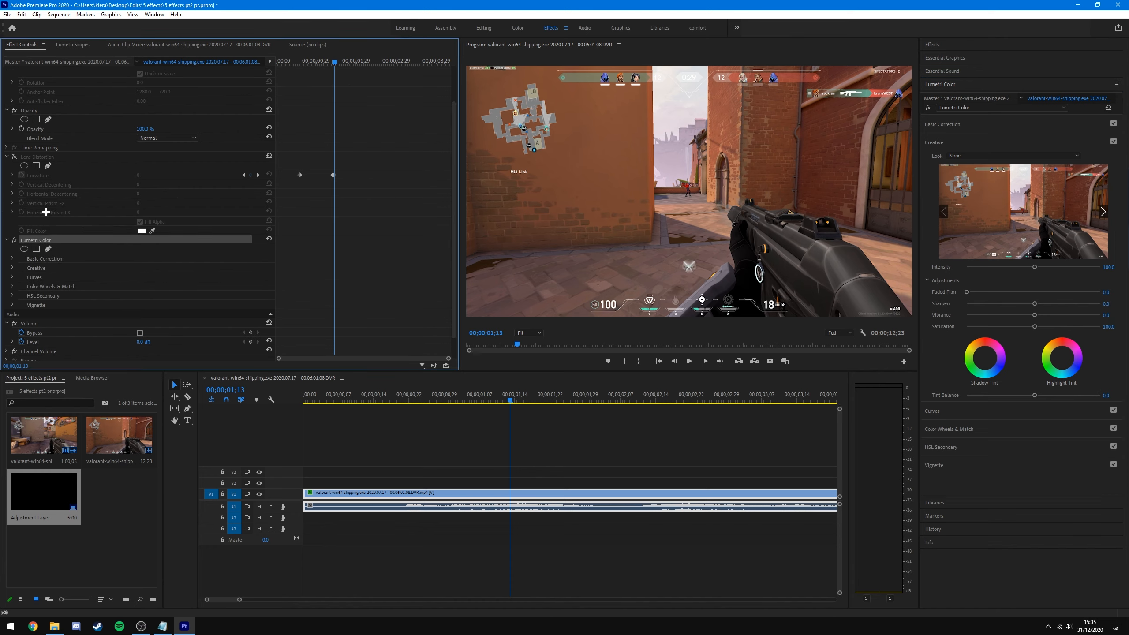
{"action": "scroll", "coordinate": [46, 212], "scroll_direction": "down", "scroll_amount": 1}
{"action": "left_click", "coordinate": [10, 245]}
{"action": "scroll", "coordinate": [10, 245], "scroll_direction": "down", "scroll_amount": 2}
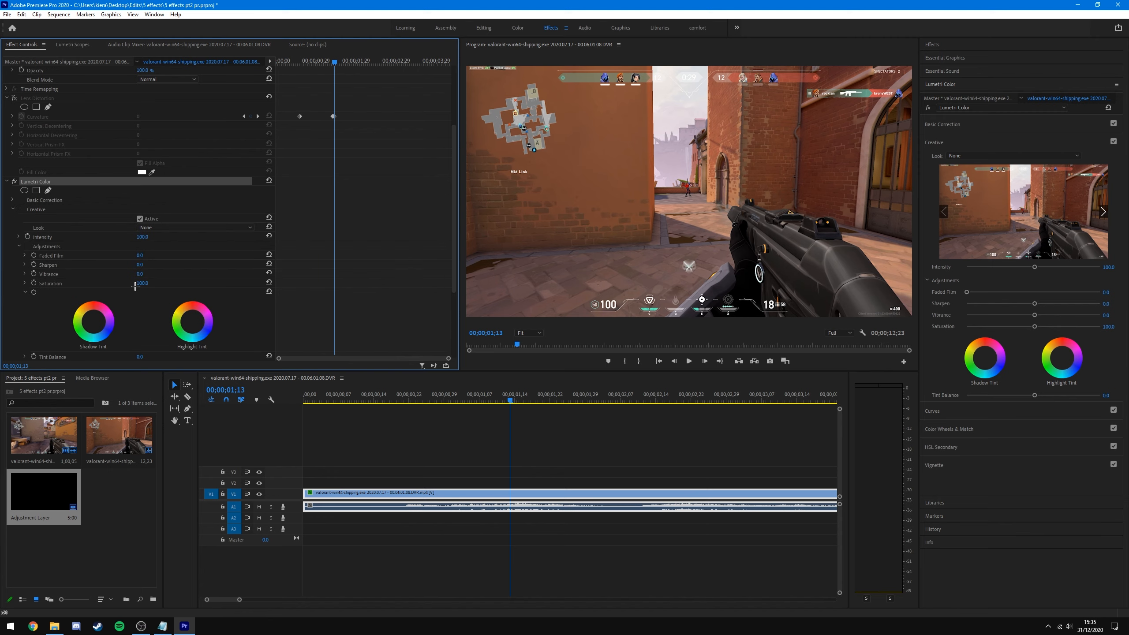
{"action": "left_click", "coordinate": [34, 282]}
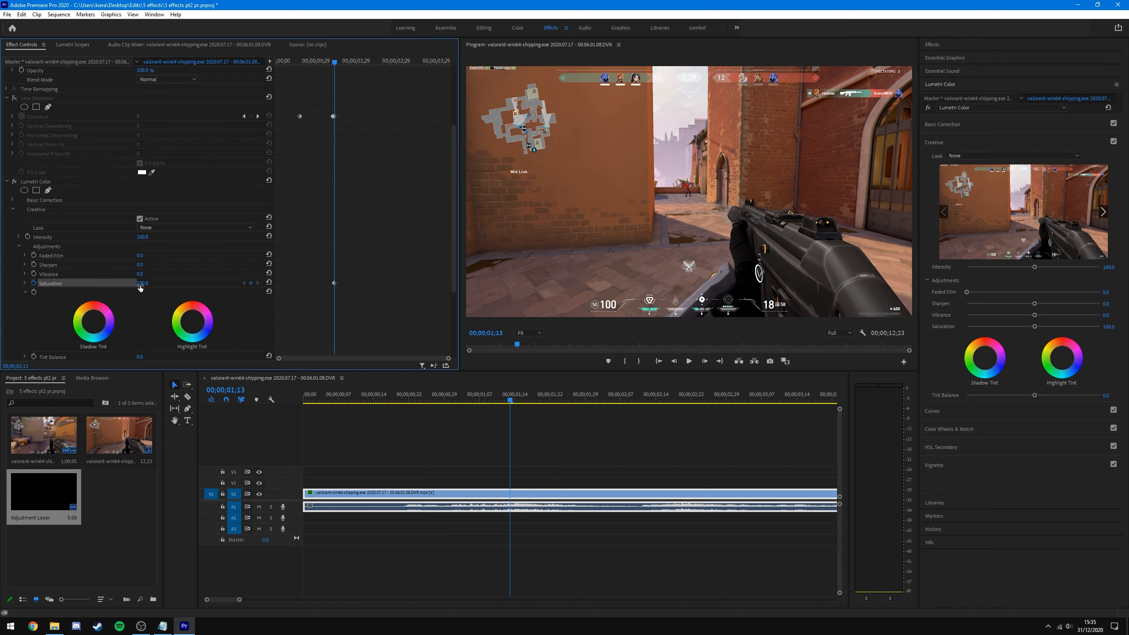
- Move the playhead back to 00;00;00;18, near the first Lens Distortion keyframe
{"action": "left_click_drag", "start_coordinate": [512, 402], "coordinate": [385, 407]}
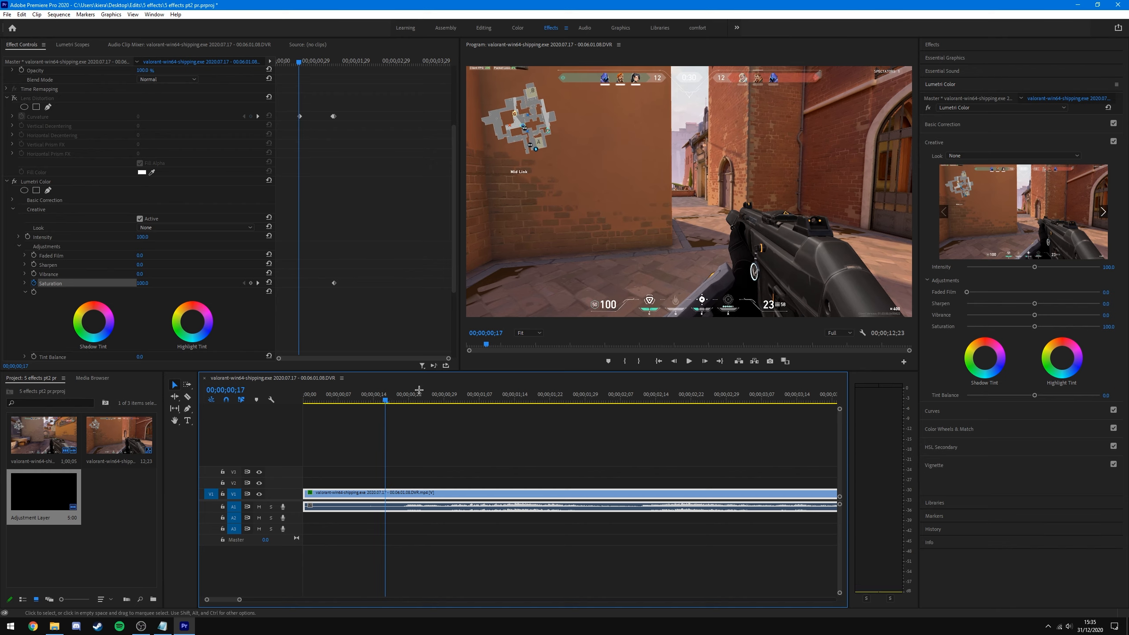
{"action": "left_click", "coordinate": [342, 203]}
{"action": "key", "text": "="}
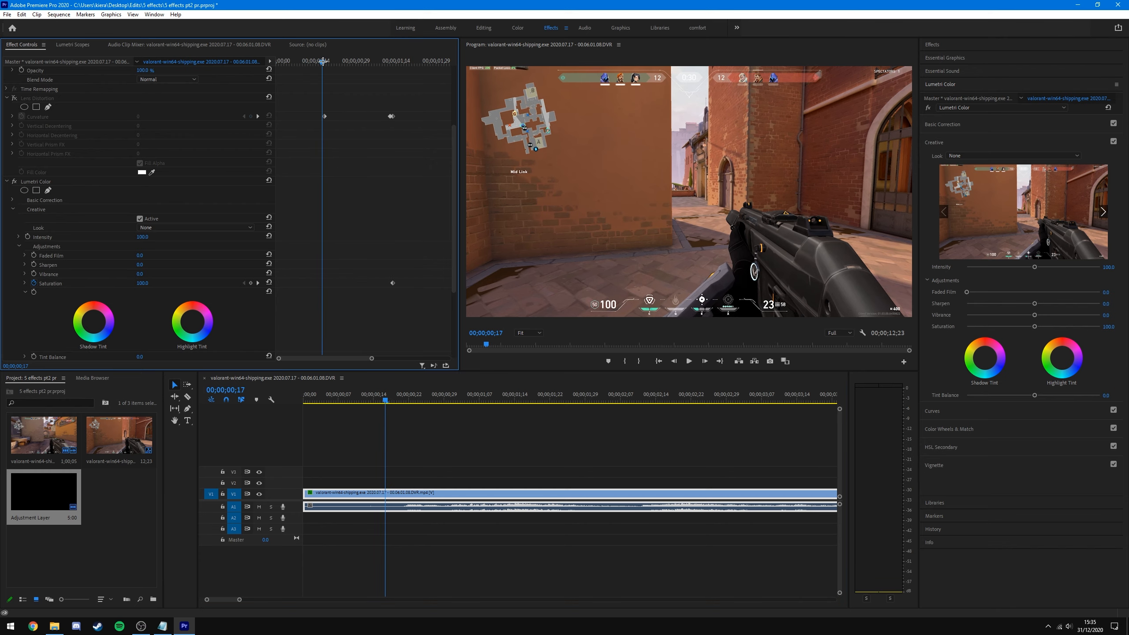
{"action": "mouse_move", "coordinate": [323, 61]}
{"action": "left_mouse_down"}
{"action": "mouse_move", "coordinate": [361, 64]}
{"action": "mouse_move", "coordinate": [327, 63]}
{"action": "left_mouse_up"}
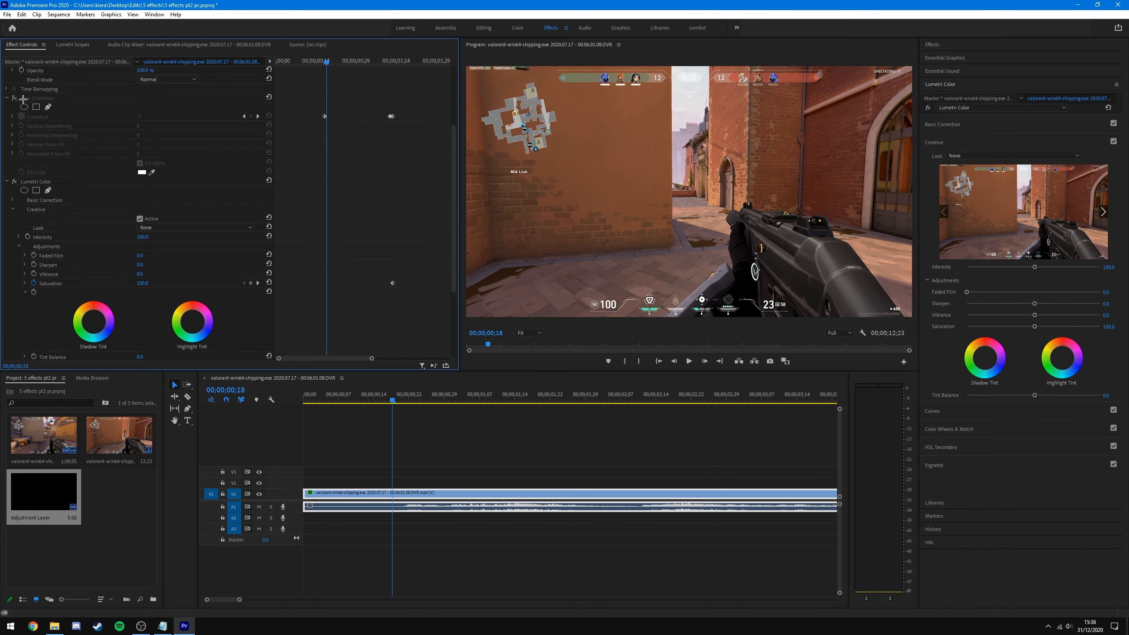
- Preview the Lens Distortion effect up to 00;00;00;28, disable it again and return the playhead to 00;00;00;18
{"action": "scroll", "coordinate": [351, 169], "scroll_direction": "up", "scroll_amount": 4}
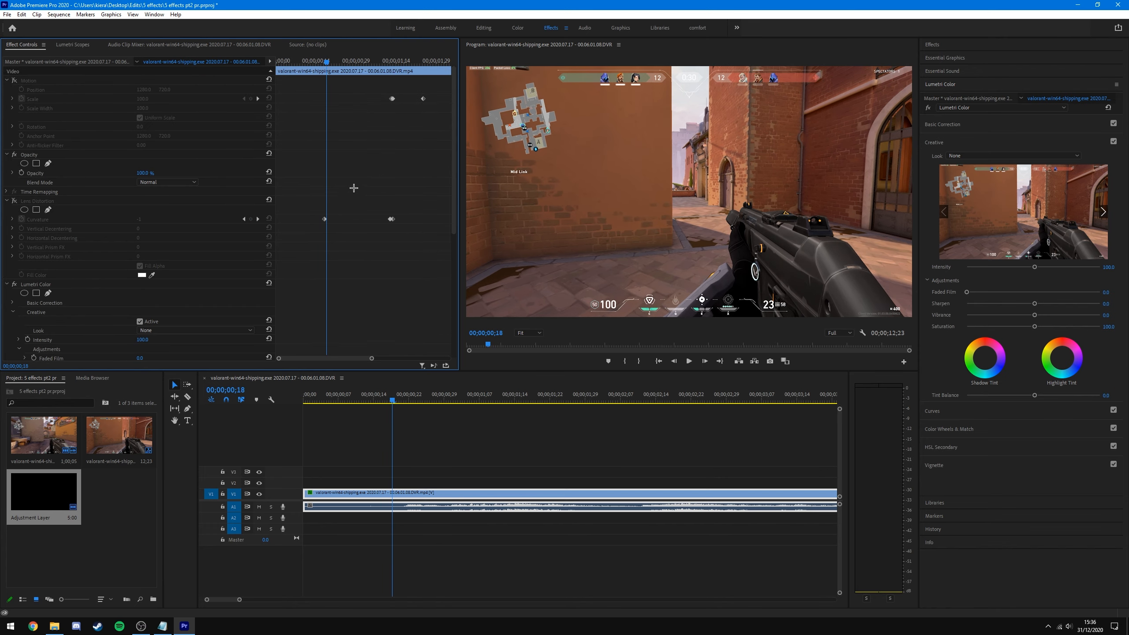
{"action": "left_click", "coordinate": [12, 201]}
{"action": "left_click_drag", "start_coordinate": [332, 64], "coordinate": [353, 79]}
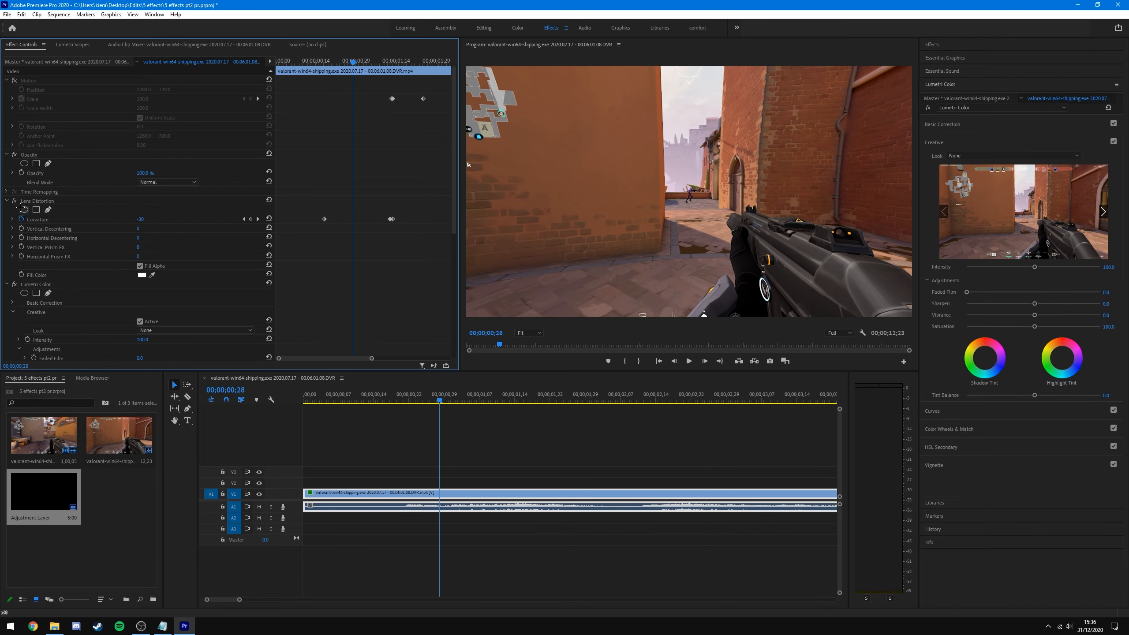
{"action": "left_click", "coordinate": [14, 201]}
{"action": "scroll", "coordinate": [370, 191], "scroll_direction": "down", "scroll_amount": 3}
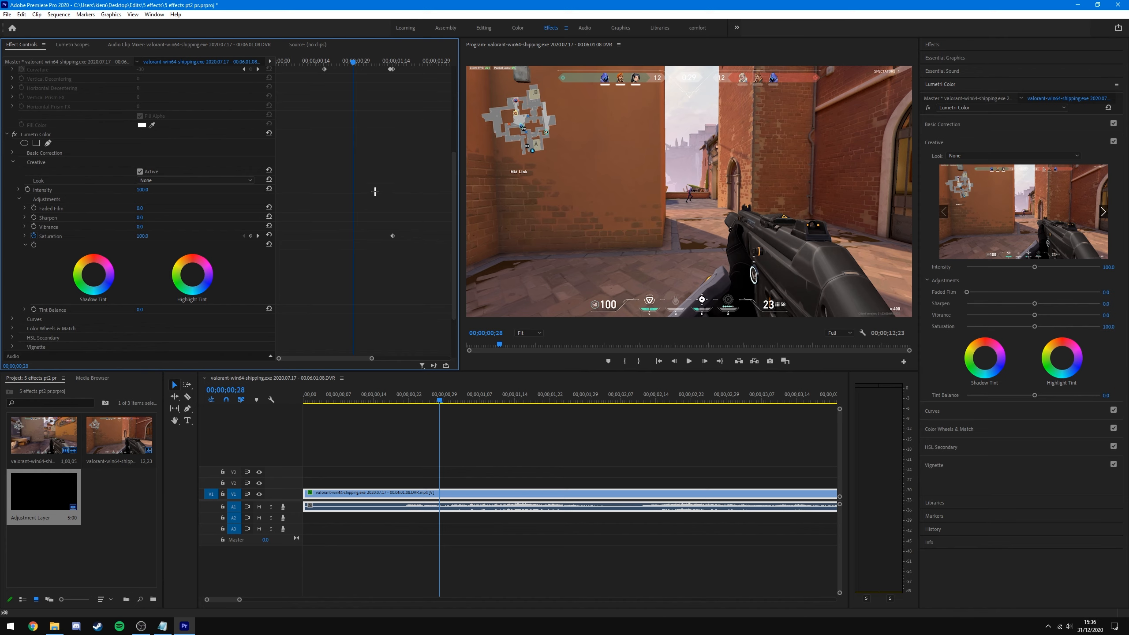
{"action": "left_click_drag", "start_coordinate": [353, 79], "coordinate": [325, 79]}
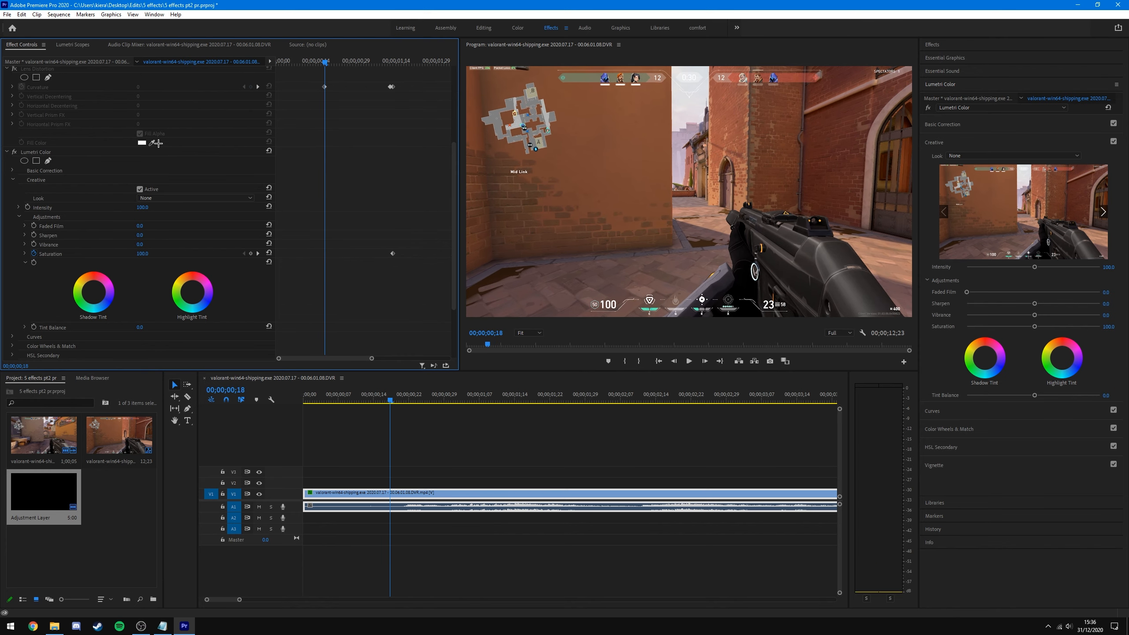
- Add a Creative Saturation keyframe to the clip's Lumetri Color effect at 00;00;00;18
{"action": "left_click", "coordinate": [250, 254]}
{"action": "scroll", "coordinate": [395, 197], "scroll_direction": "down", "scroll_amount": 3}
{"action": "scroll", "coordinate": [383, 190], "scroll_direction": "up", "scroll_amount": 4}
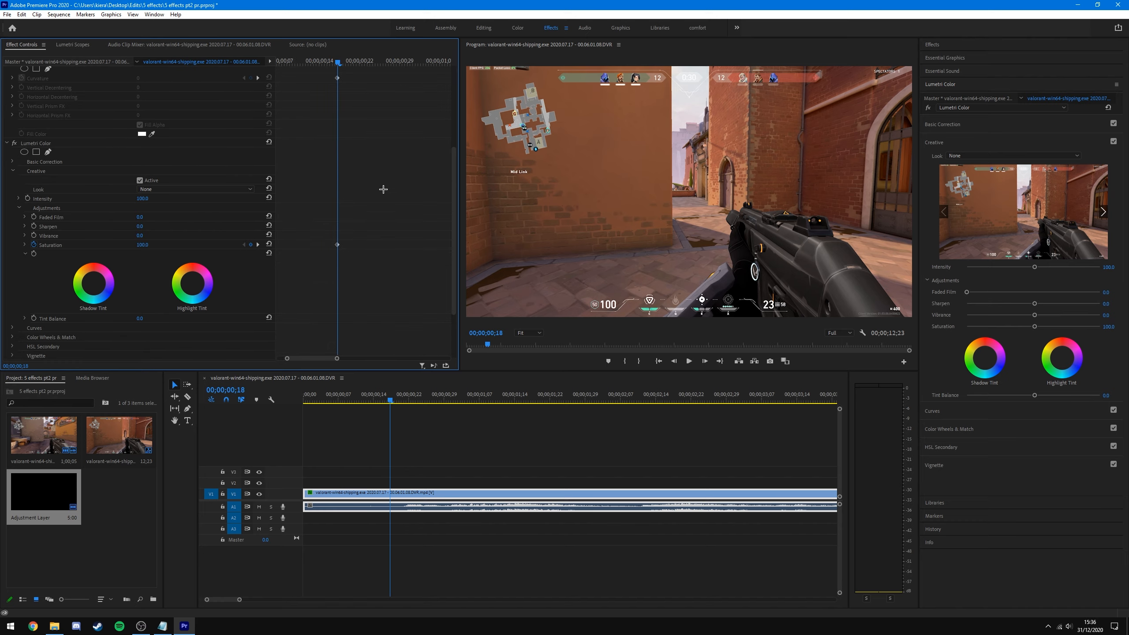
{"action": "scroll", "coordinate": [383, 190], "scroll_direction": "down", "scroll_amount": 2}
- Keyframe the Creative Saturation to 0 just before its existing keyframe at 00;00;01;13
{"action": "left_click_drag", "start_coordinate": [325, 63], "coordinate": [392, 79]}
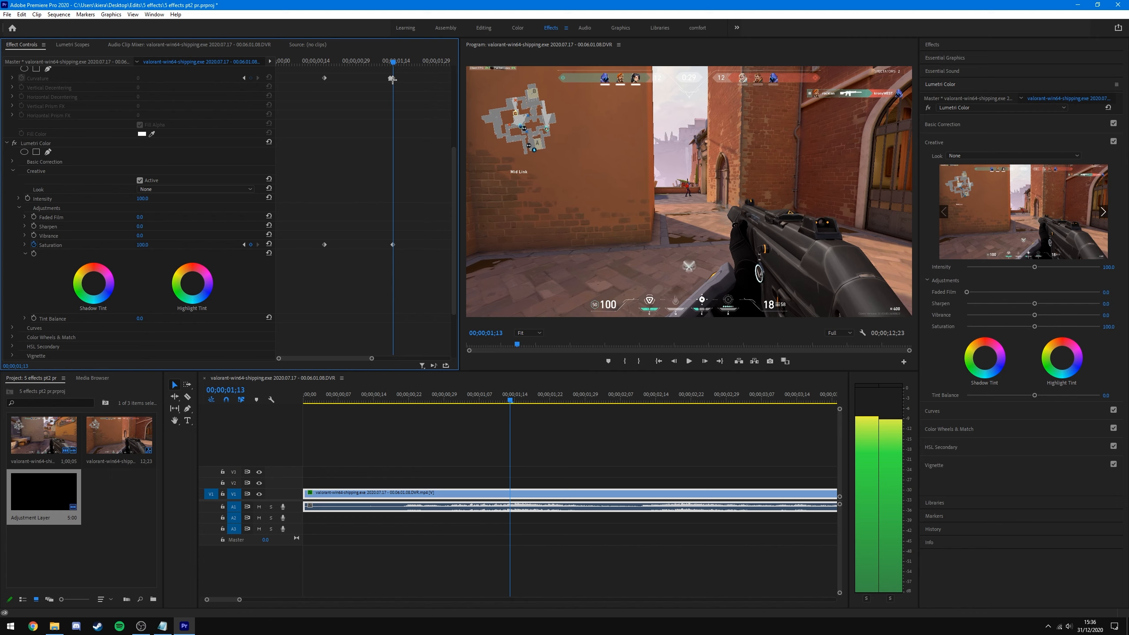
{"action": "scroll", "coordinate": [391, 212], "scroll_direction": "up", "scroll_amount": 3}
{"action": "left_click_drag", "start_coordinate": [380, 68], "coordinate": [372, 64]}
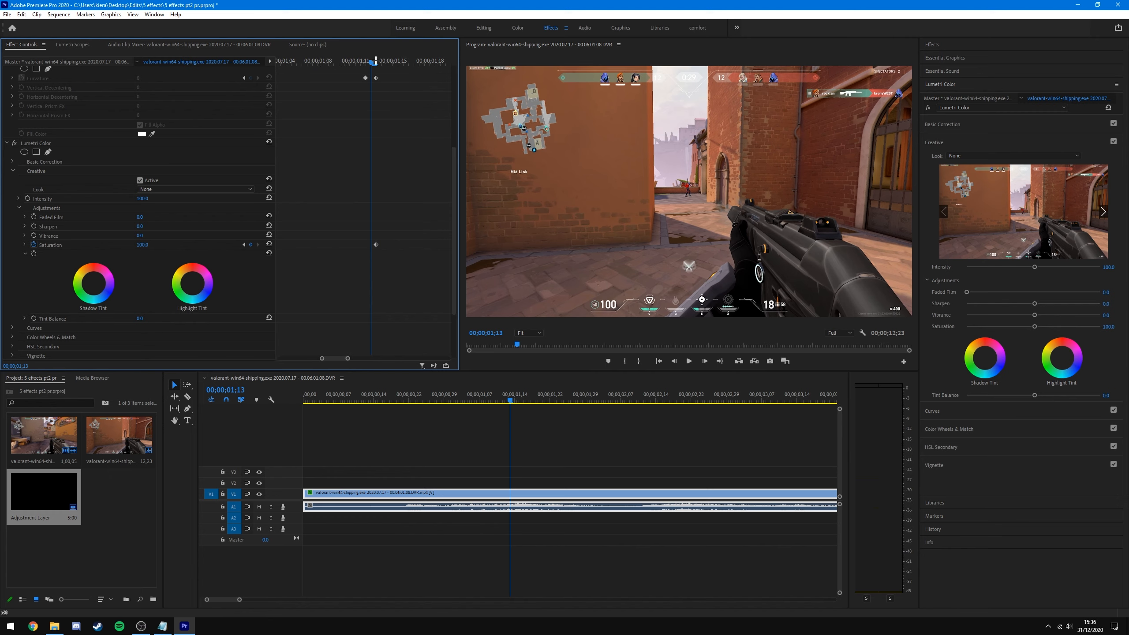
{"action": "left_click", "coordinate": [137, 246]}
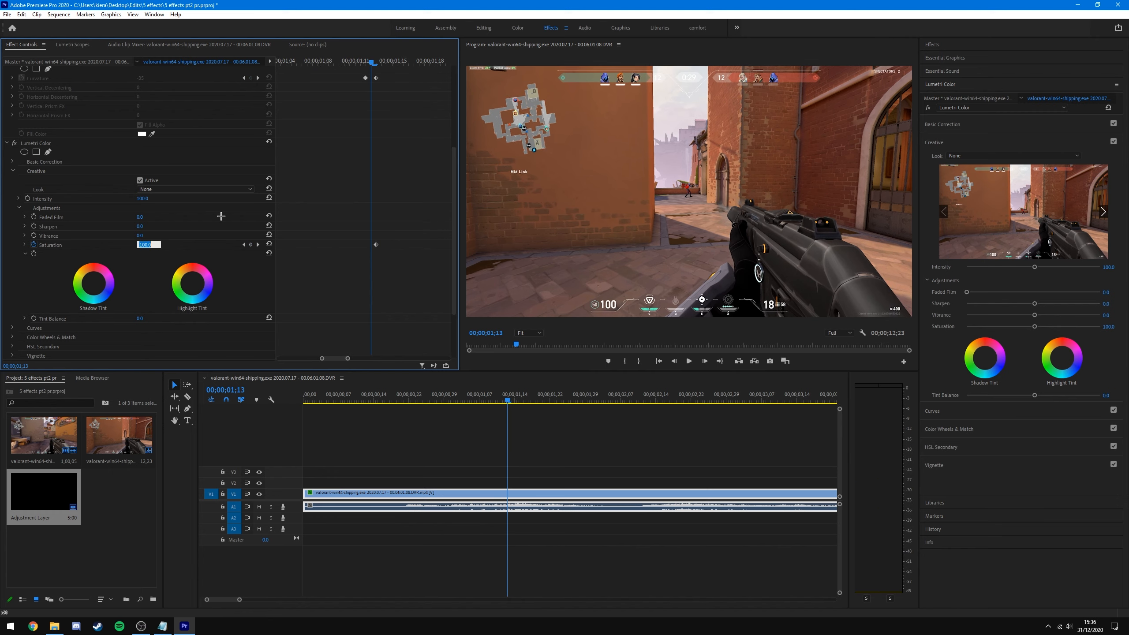
{"action": "key", "text": "Return"}
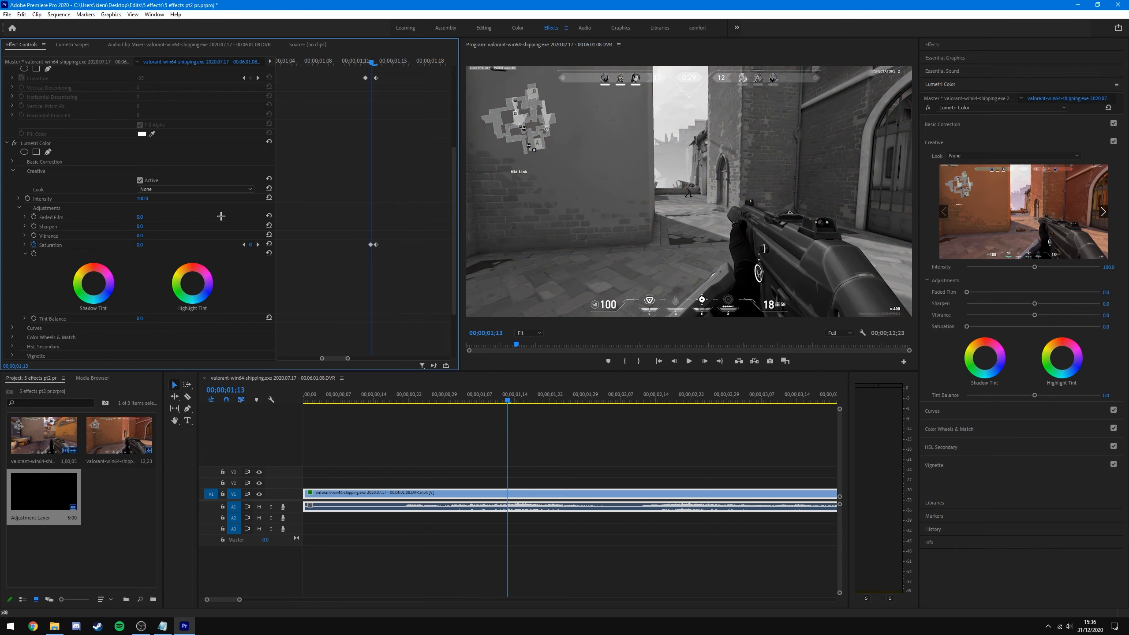
- Play the sequence from its start to preview the keyframed saturation fade
{"action": "left_click", "coordinate": [433, 440]}
{"action": "key", "text": "minus"}
{"action": "key", "text": "minus"}
{"action": "key", "text": "minus"}
{"action": "left_click_drag", "start_coordinate": [330, 399], "coordinate": [302, 402]}
{"action": "left_click", "coordinate": [399, 439]}
{"action": "key", "text": "space"}
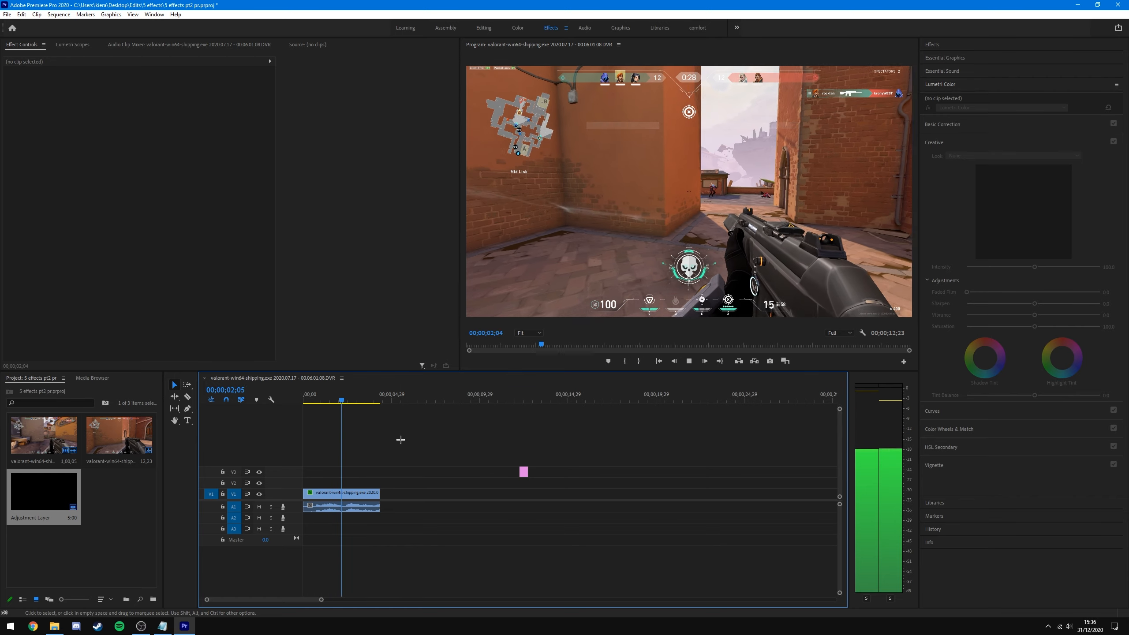
{"action": "left_click", "coordinate": [340, 399]}
{"action": "left_click", "coordinate": [307, 400]}
{"action": "key", "text": "space"}
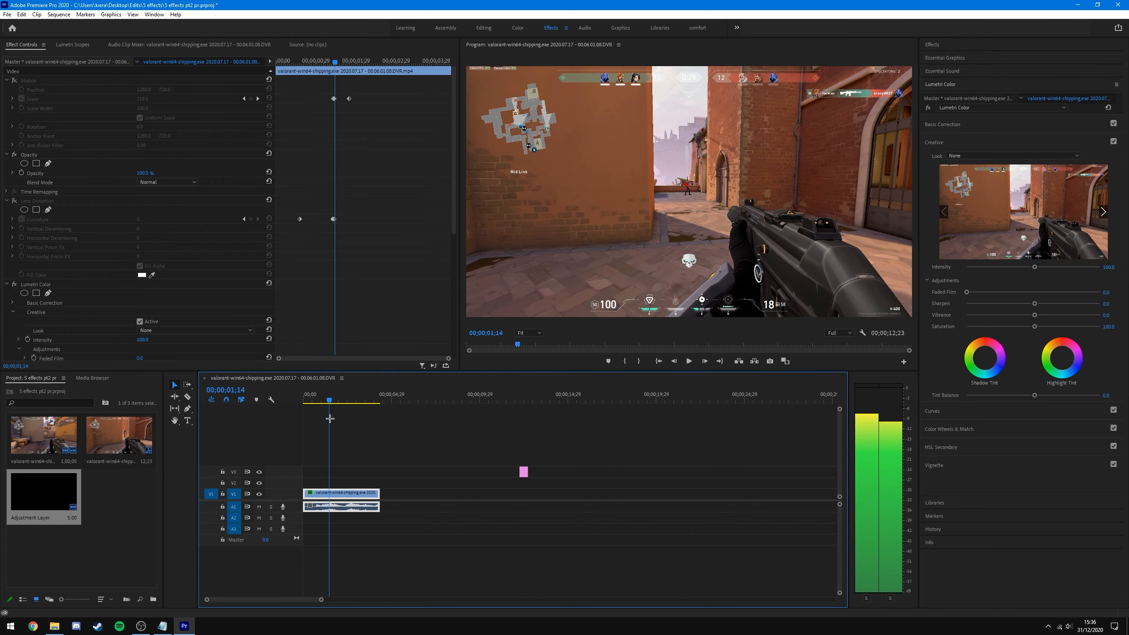
{"action": "left_click", "coordinate": [401, 457]}
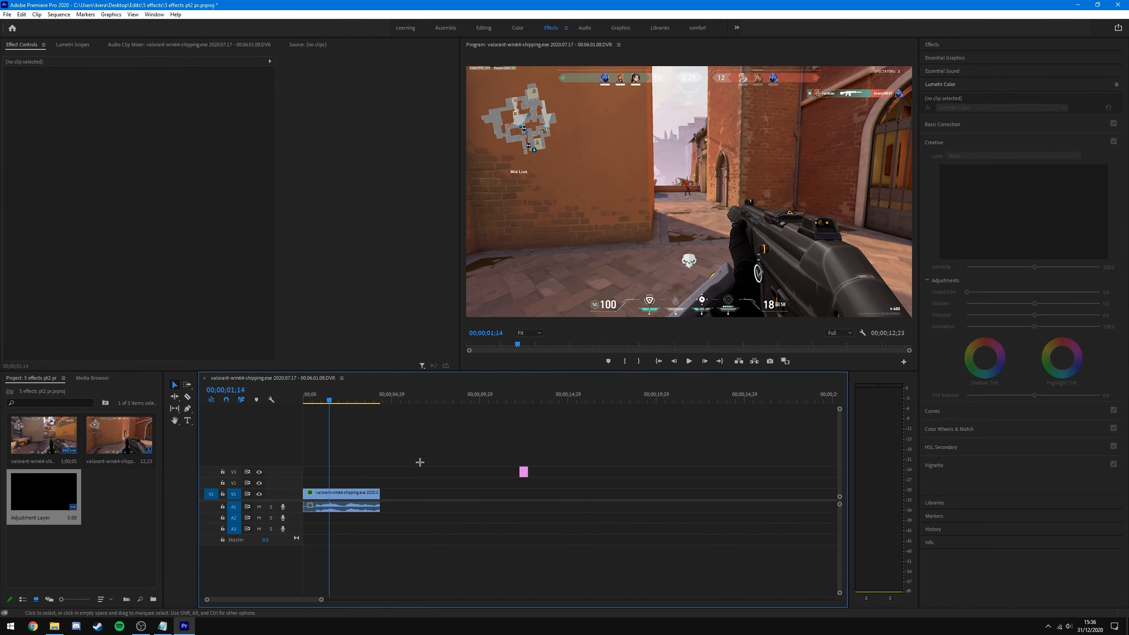
- Move the adjustment layer on V3 so it starts at 00;00;01;13, and park the playhead there
{"action": "key", "text": "="}
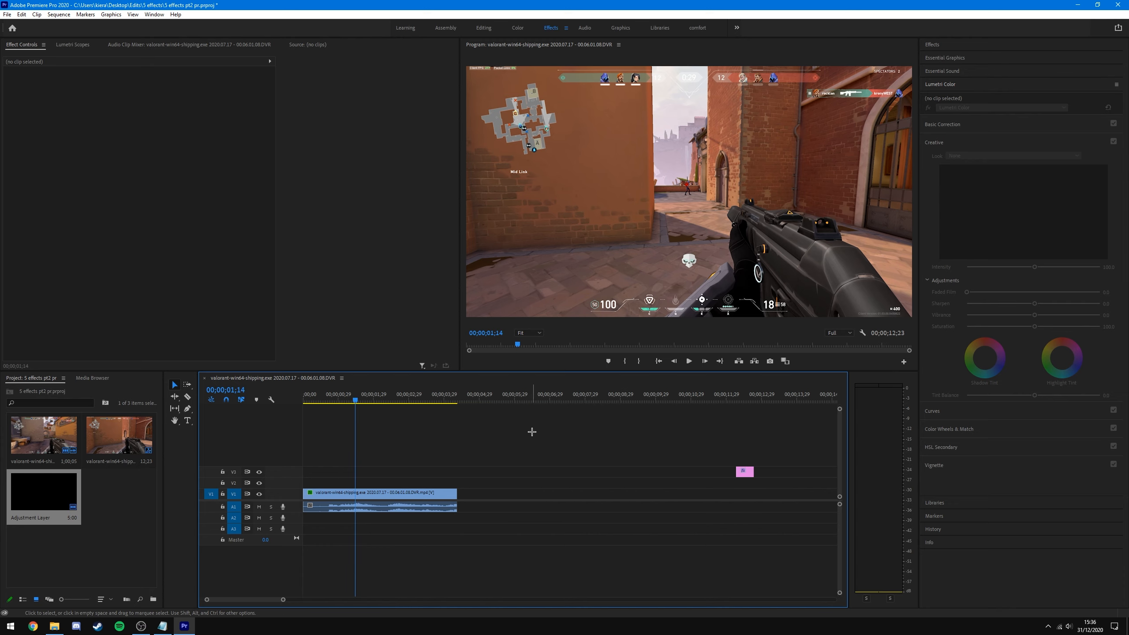
{"action": "left_click_drag", "start_coordinate": [740, 471], "coordinate": [360, 472]}
{"action": "left_click", "coordinate": [386, 435]}
{"action": "key", "text": "="}
{"action": "left_click_drag", "start_coordinate": [406, 399], "coordinate": [405, 399]}
{"action": "left_click", "coordinate": [404, 398]}
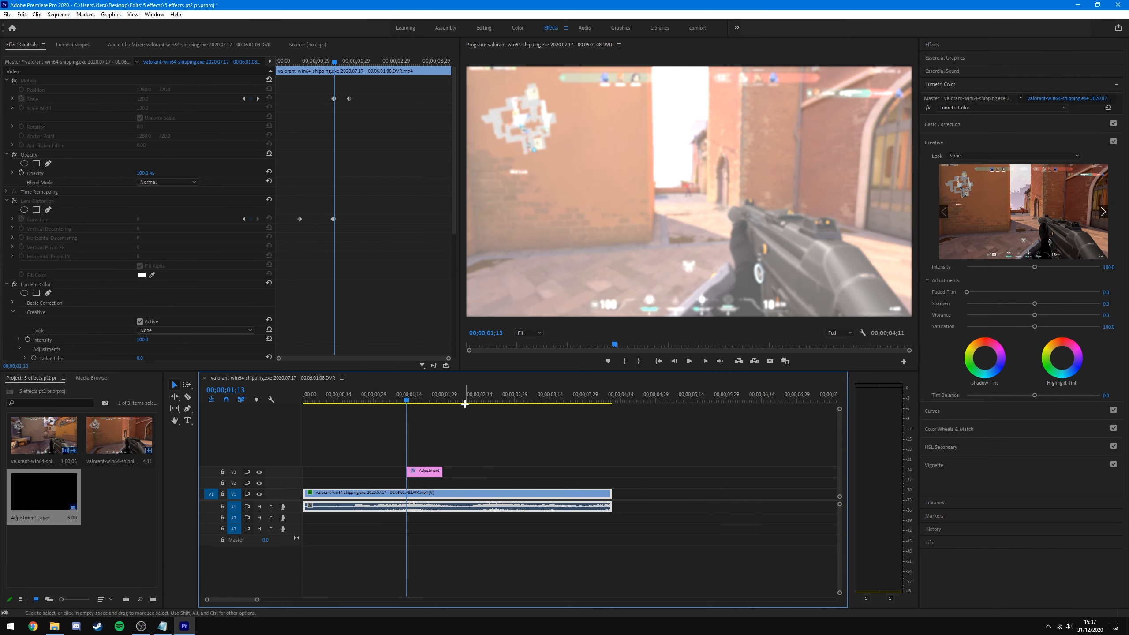
- Enable the gameplay clip's Motion and Lens Distortion effects again
{"action": "left_click", "coordinate": [15, 82]}
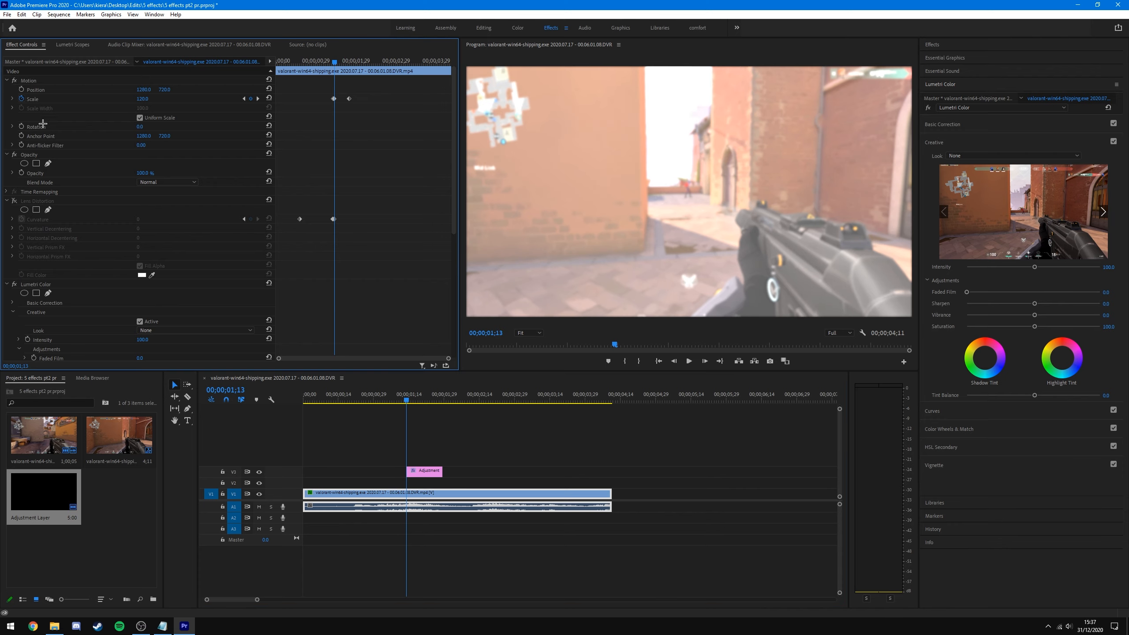
{"action": "left_click", "coordinate": [14, 202]}
{"action": "left_click", "coordinate": [553, 470]}
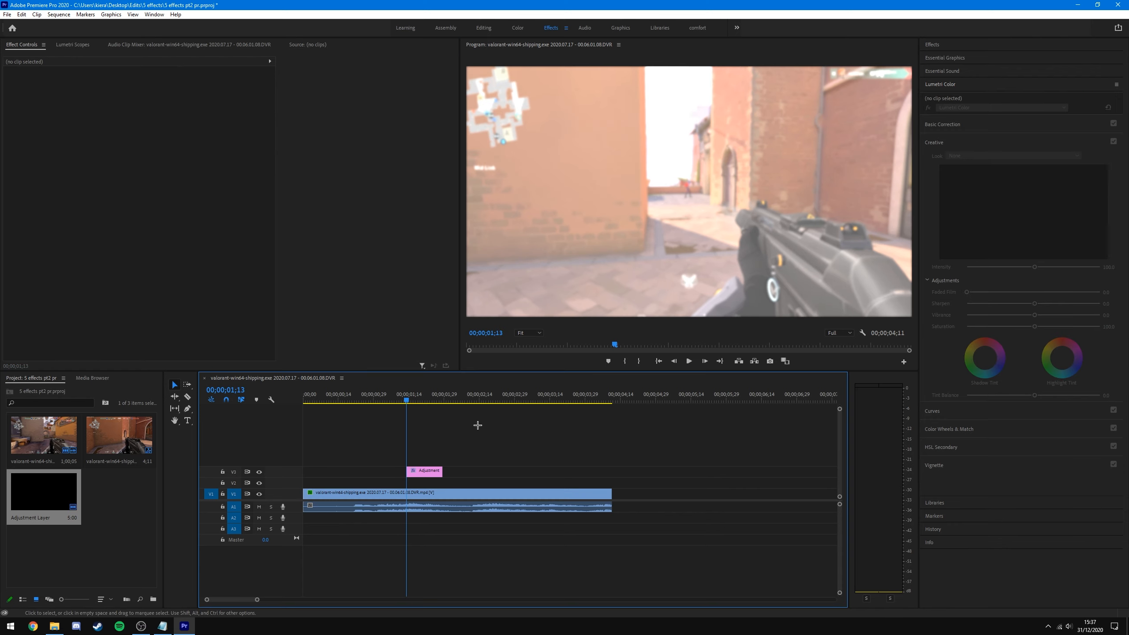
- Play the sequence from its start to review all the effects combined
{"action": "left_click_drag", "start_coordinate": [404, 400], "coordinate": [303, 400]}
{"action": "left_click", "coordinate": [526, 438]}
{"action": "key", "text": "space"}
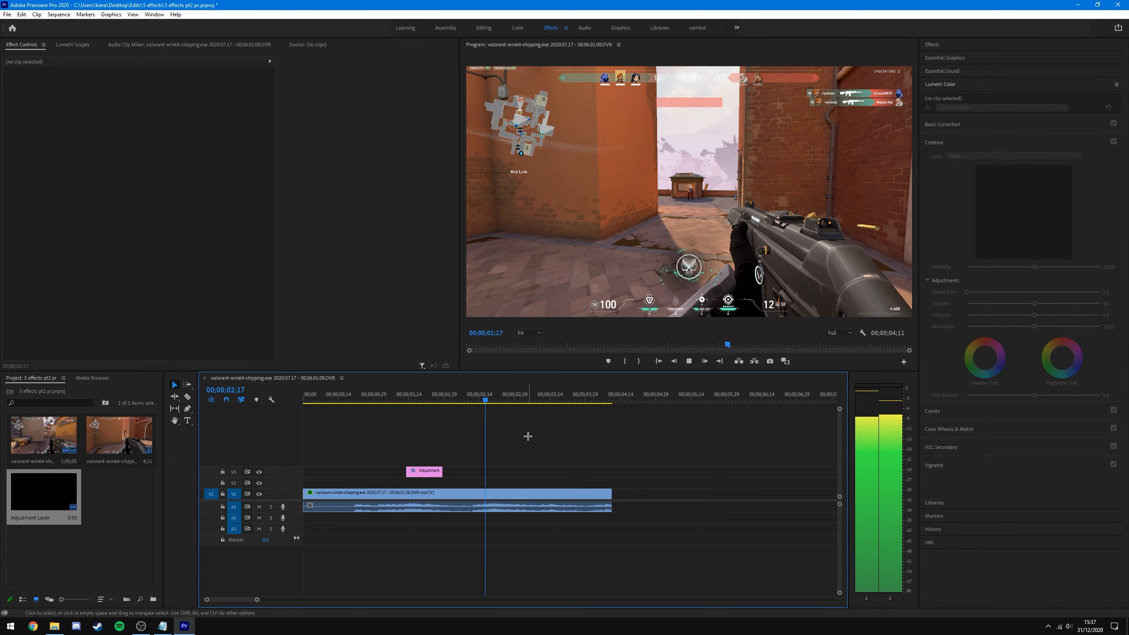
{"action": "key", "text": "space"}
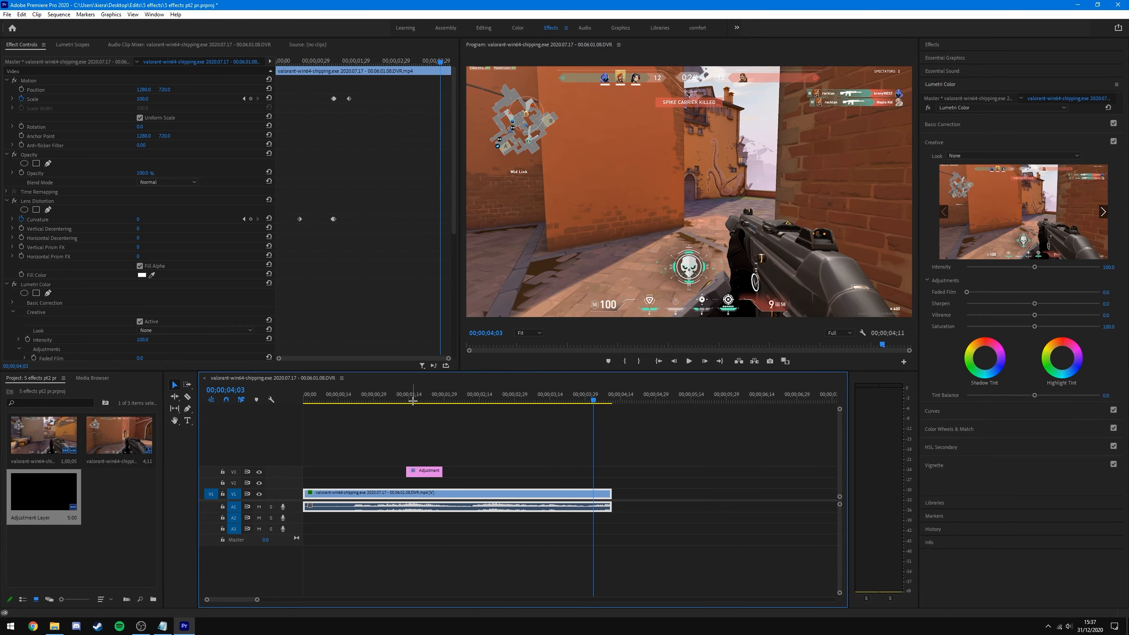
- Toggle the mute of audio track A1 and replay the edit from the sequence start
{"action": "left_click_drag", "start_coordinate": [411, 397], "coordinate": [266, 443]}
{"action": "left_click", "coordinate": [258, 506]}
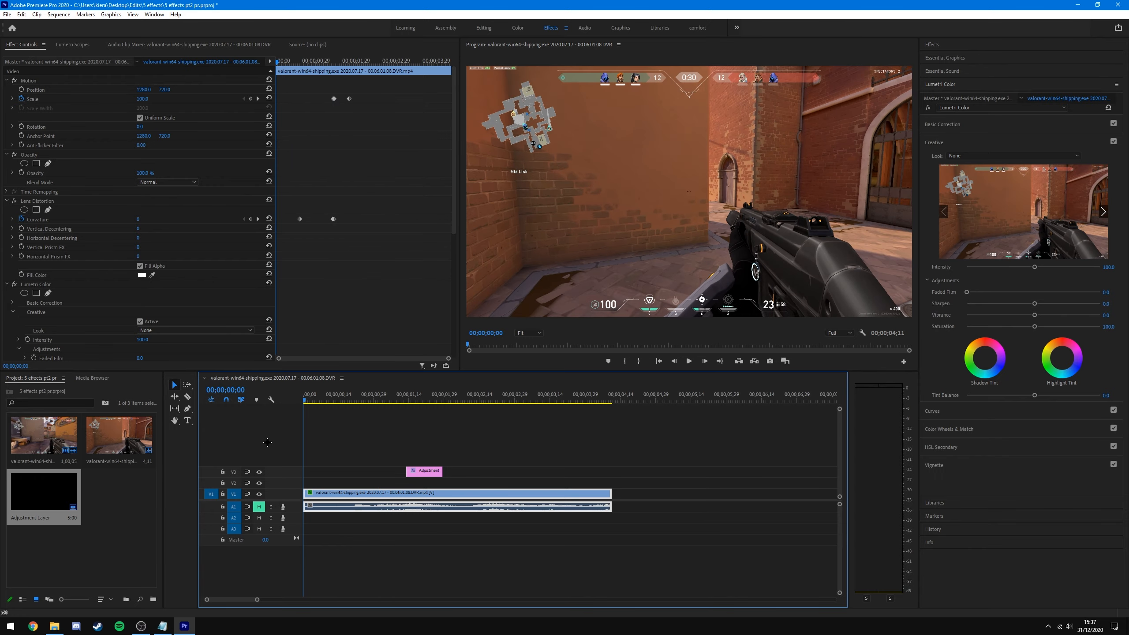
{"action": "left_click", "coordinate": [369, 443]}
{"action": "key", "text": "space"}
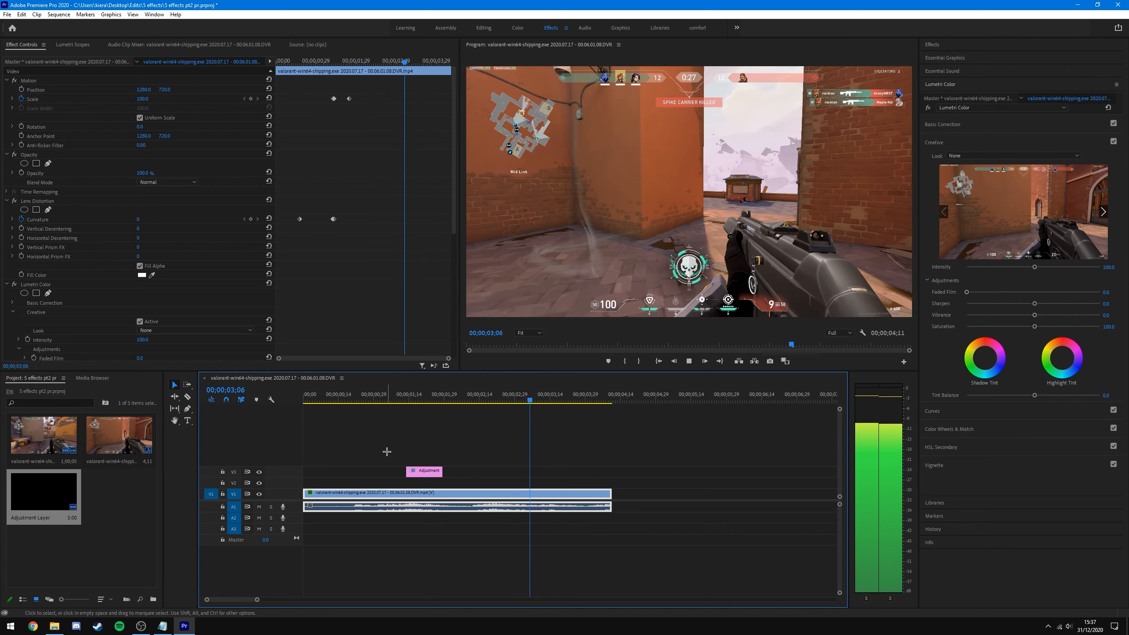
{"action": "left_click_drag", "start_coordinate": [409, 401], "coordinate": [379, 402]}
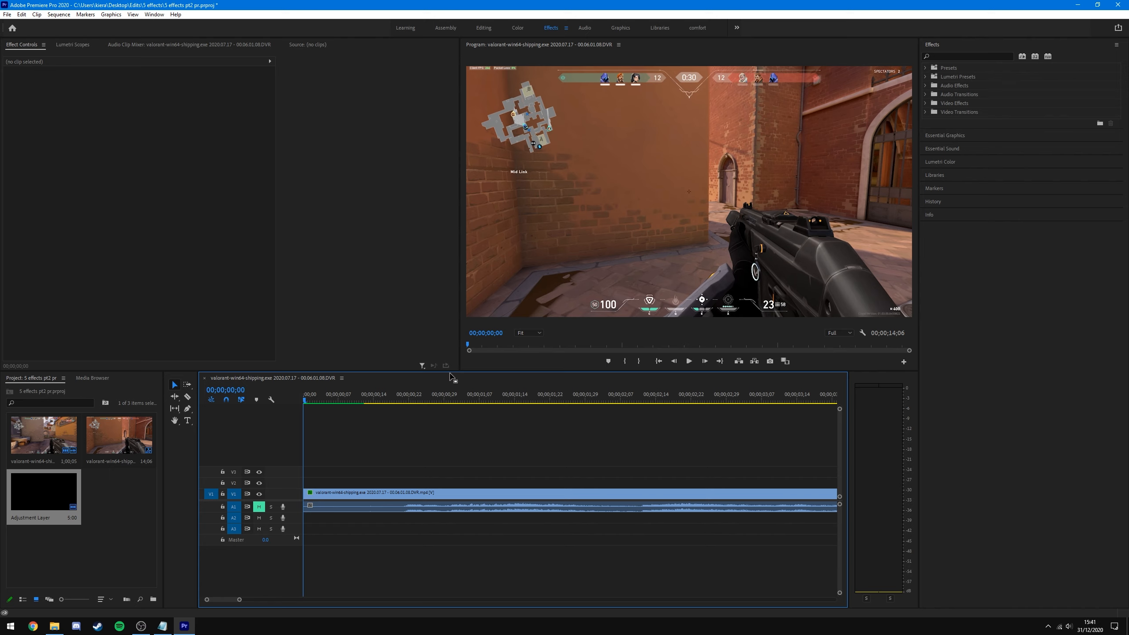
- Place a marker on the gameplay clip at 00;00;01;13
{"action": "left_click", "coordinate": [413, 395]}
{"action": "left_click_drag", "start_coordinate": [413, 401], "coordinate": [506, 419]}
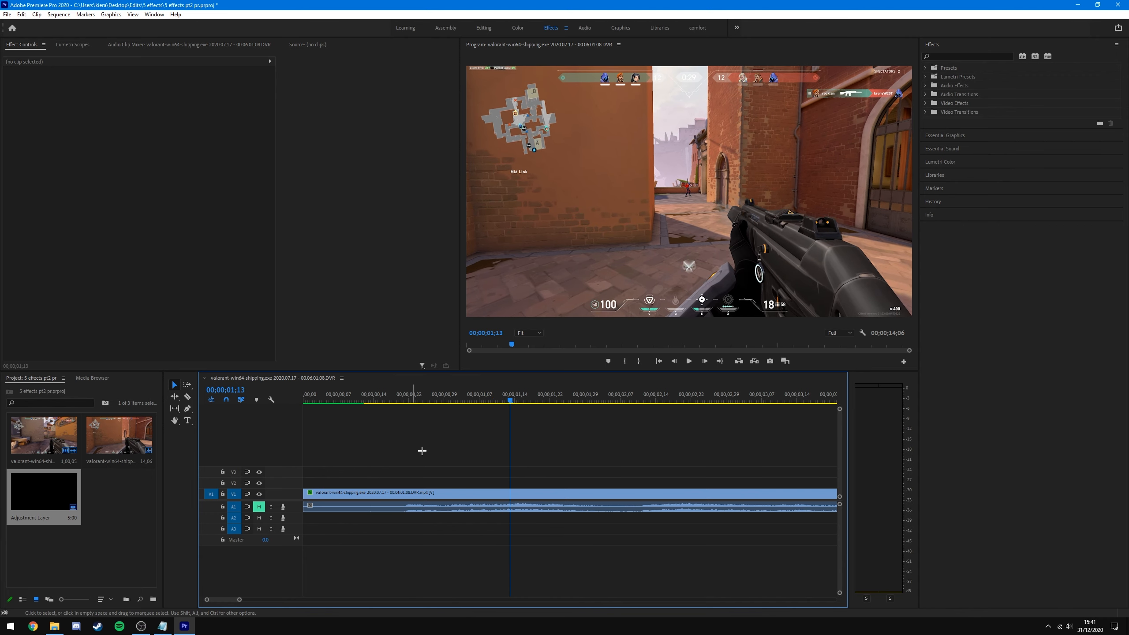
{"action": "left_click", "coordinate": [551, 493]}
{"action": "left_click", "coordinate": [559, 475]}
{"action": "key", "text": "="}
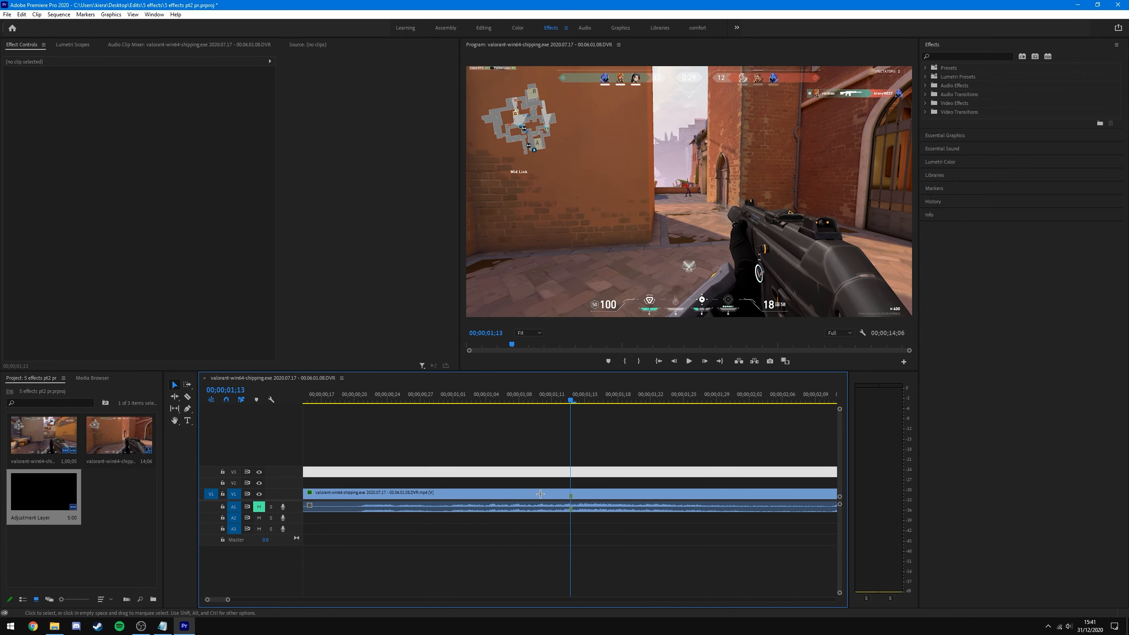
- Check the frames of the gameplay clip back to 00;00;01;09 and return the playhead to the marker at 00;00;01;13
{"action": "left_click", "coordinate": [573, 494]}
{"action": "key", "text": "Left"}
{"action": "key", "text": "Left"}
{"action": "key", "text": "Left"}
{"action": "key", "text": "Left"}
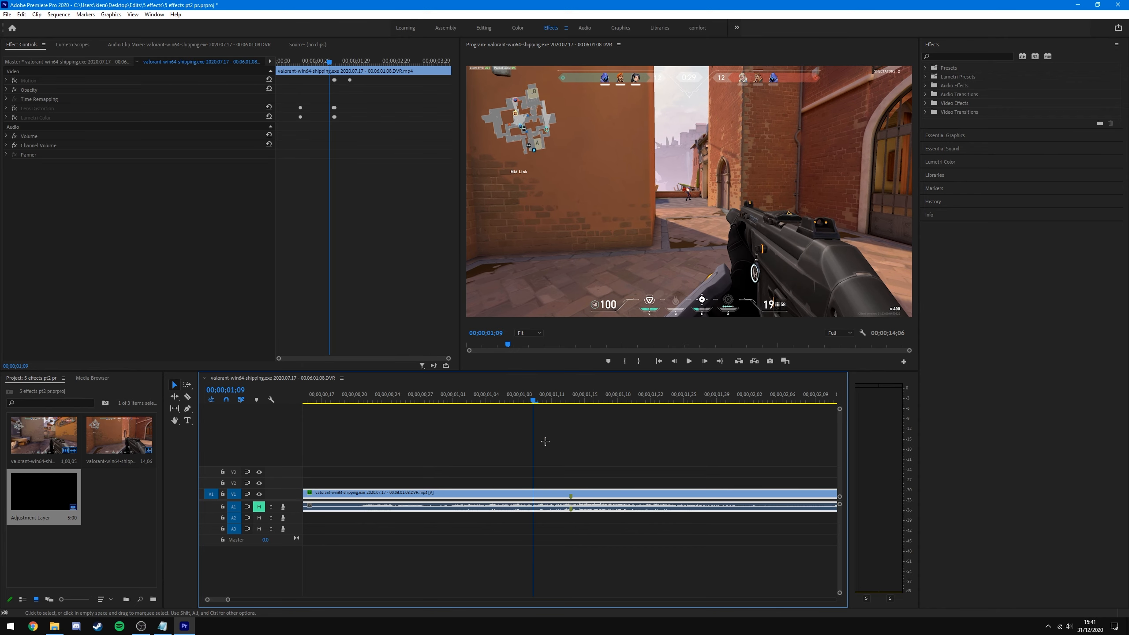
{"action": "left_click", "coordinate": [571, 400]}
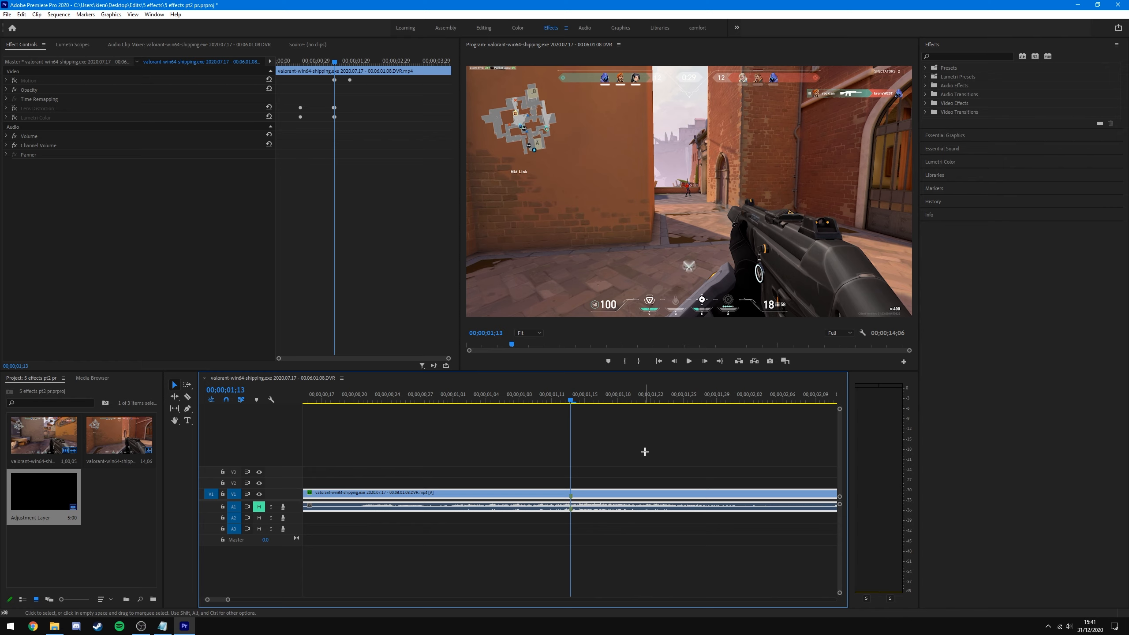
- Find the 4-Color Gradient effect and apply it to the gameplay clip on V1
{"action": "left_click", "coordinate": [960, 52]}
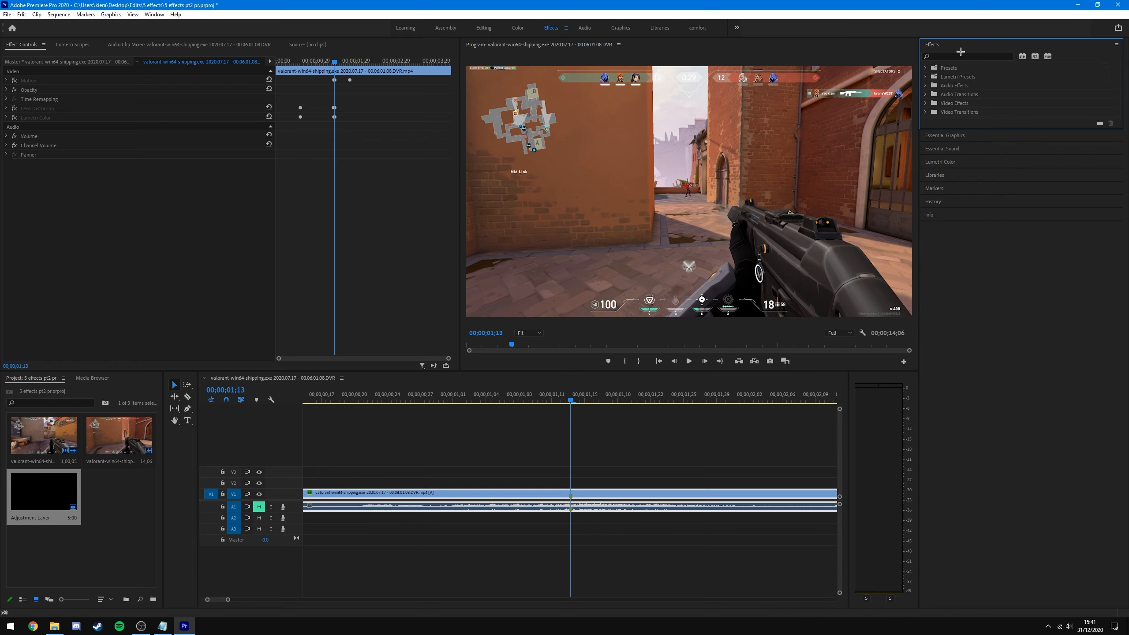
{"action": "left_click", "coordinate": [954, 56]}
{"action": "type", "text": "4 color"}
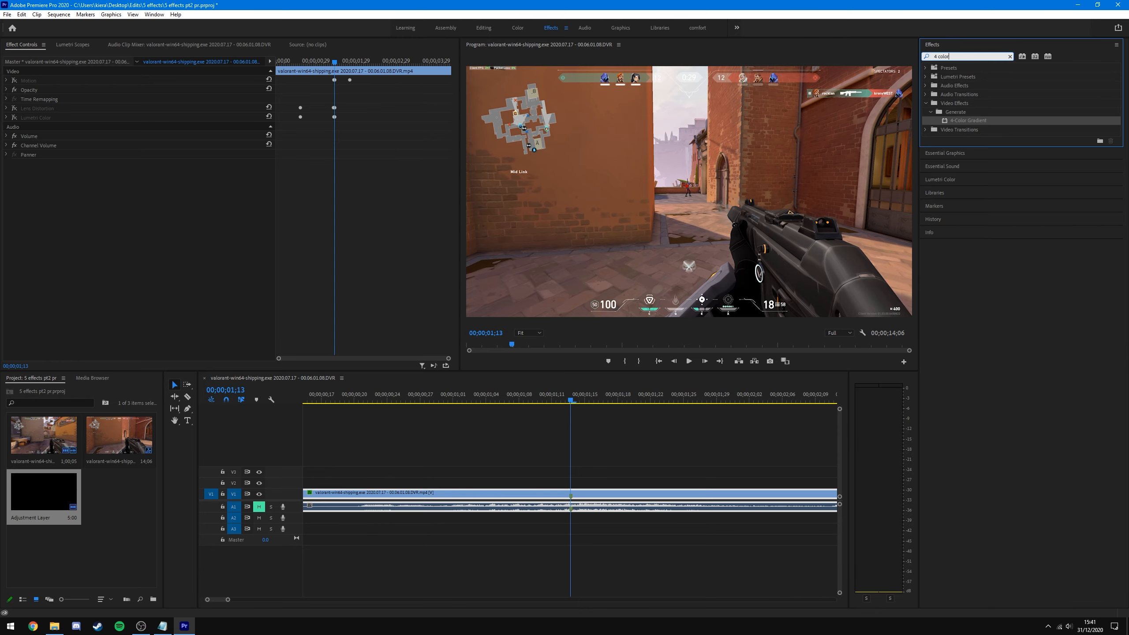
{"action": "left_click_drag", "start_coordinate": [968, 119], "coordinate": [573, 496]}
{"action": "left_click", "coordinate": [62, 127]}
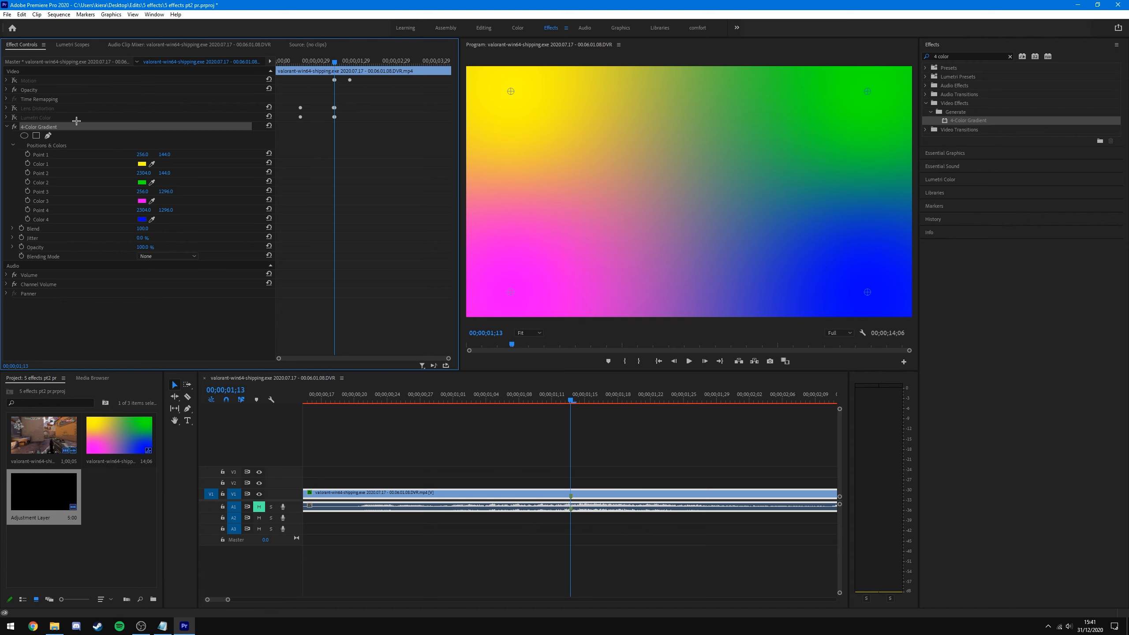
- Set the 4-Color Gradient's blending mode to Overlay and start a free-draw mask on the effect
{"action": "left_click", "coordinate": [166, 257]}
{"action": "left_click", "coordinate": [161, 310]}
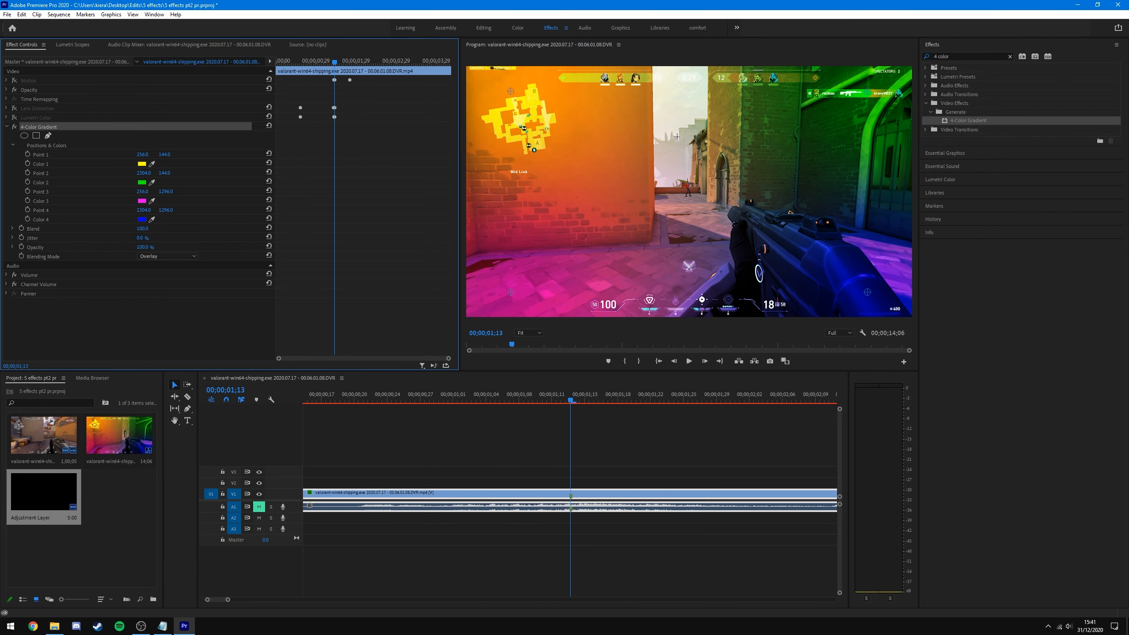
{"action": "left_click", "coordinate": [48, 136]}
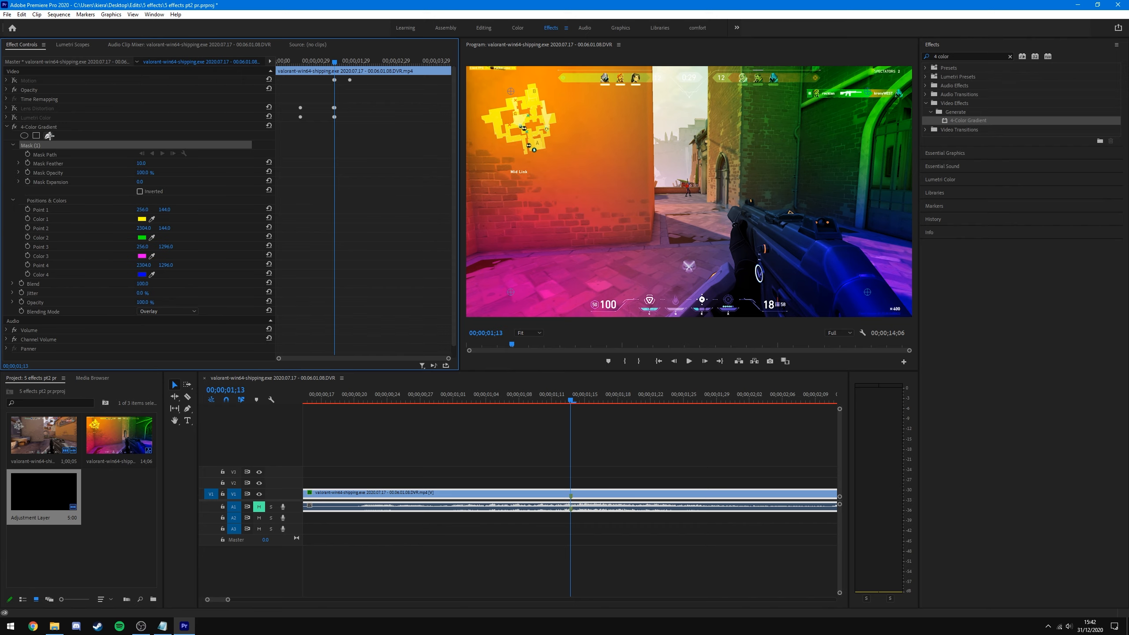
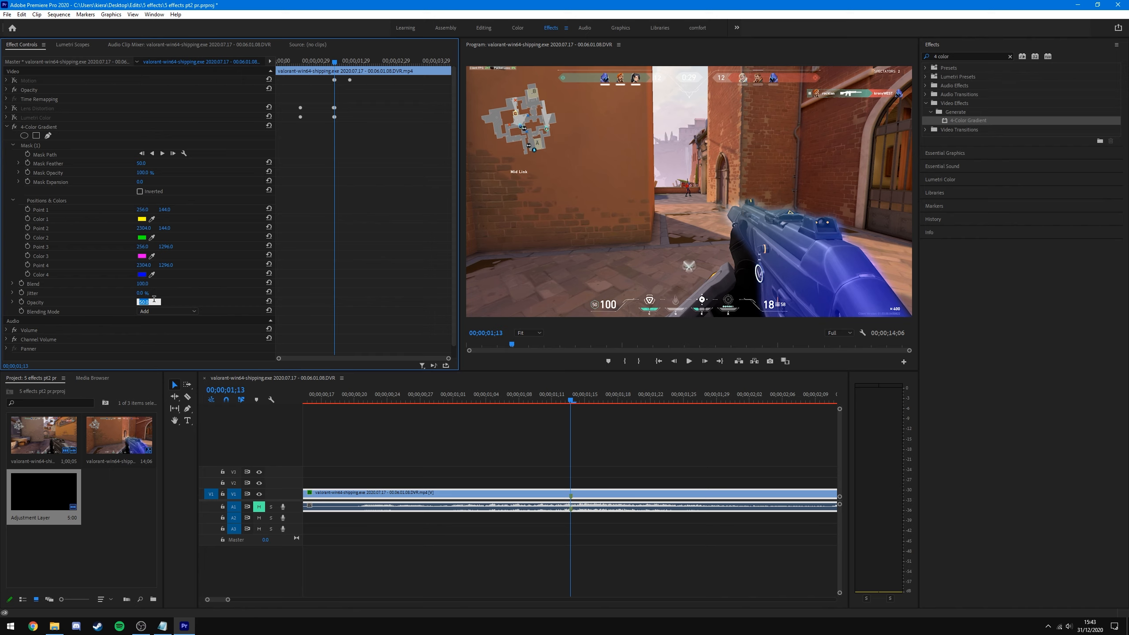
- Set the gradient's opacity to 75% and place its yellow, green, magenta and blue points at the gun's muzzle, sight, lower front and rear
{"action": "key", "text": "Return"}
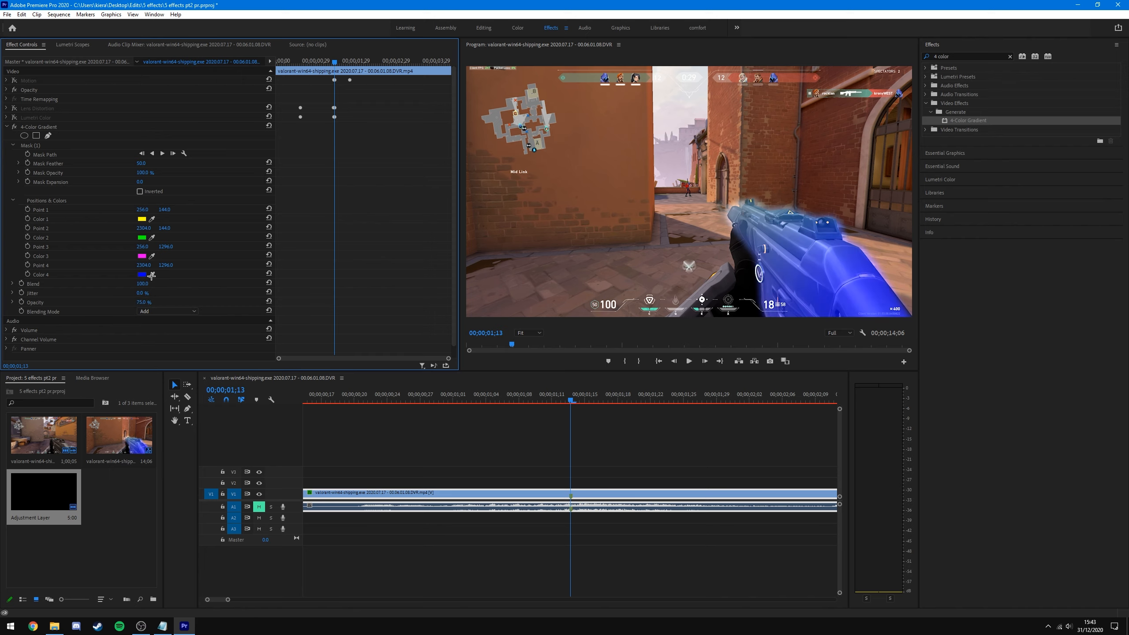
{"action": "left_click", "coordinate": [39, 128]}
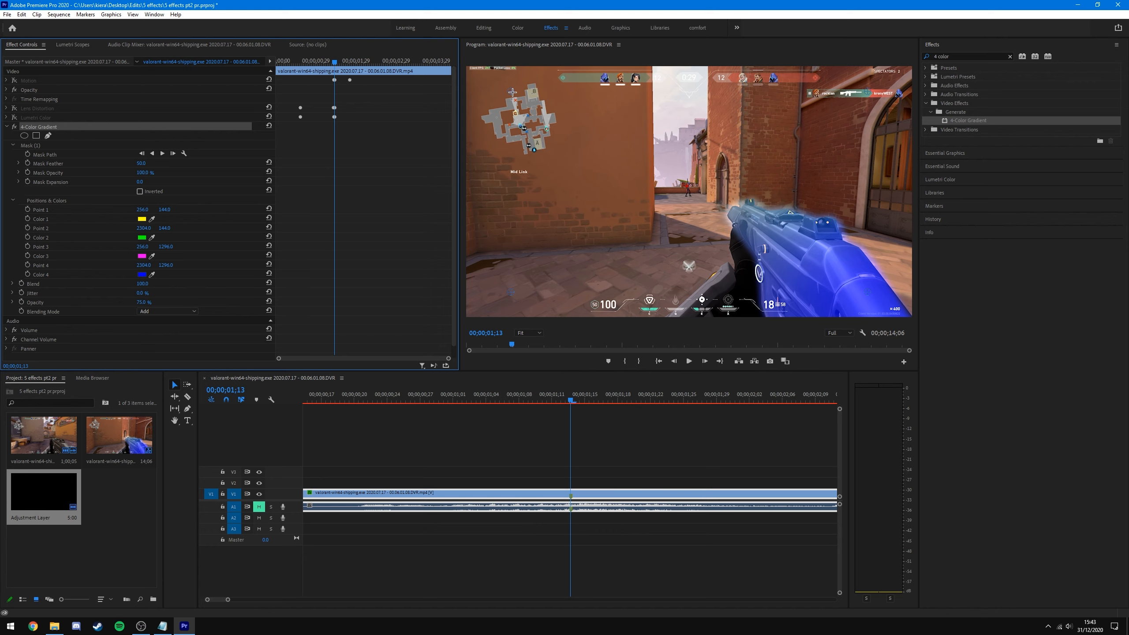
{"action": "left_click_drag", "start_coordinate": [513, 92], "coordinate": [512, 93]}
{"action": "left_click_drag", "start_coordinate": [636, 163], "coordinate": [723, 211]}
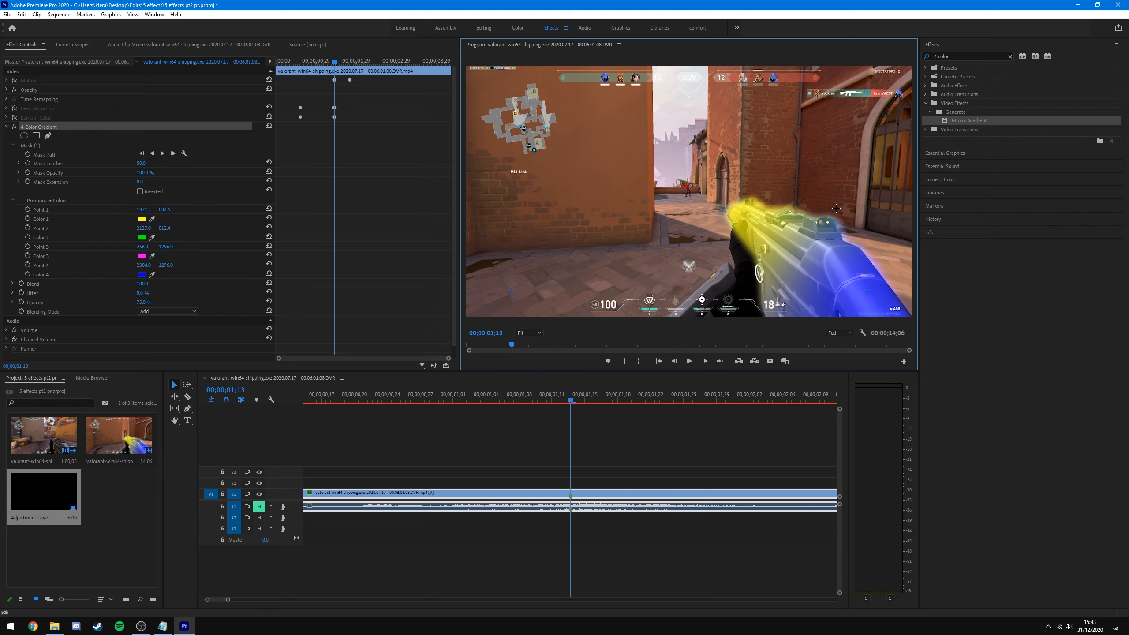
{"action": "left_click_drag", "start_coordinate": [836, 208], "coordinate": [829, 215]}
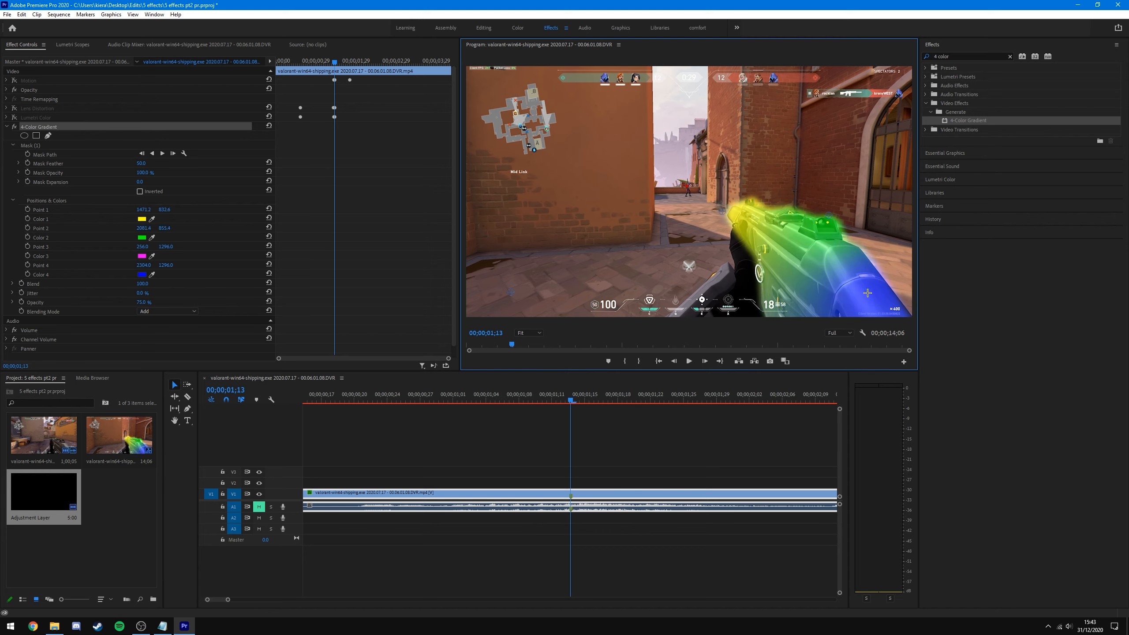
{"action": "left_click_drag", "start_coordinate": [864, 304], "coordinate": [864, 299]}
{"action": "left_click_drag", "start_coordinate": [752, 296], "coordinate": [759, 289]}
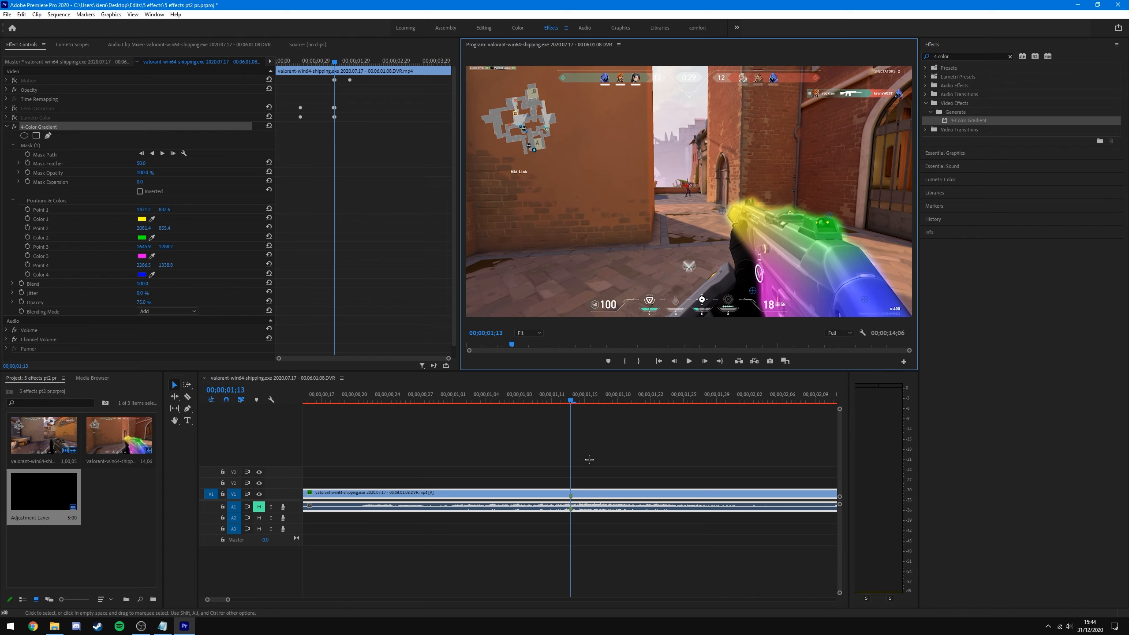
- Keyframe the gradient's Mask Opacity at 100% on 00;00;01;13 and at 0% one frame earlier
{"action": "left_click", "coordinate": [28, 172]}
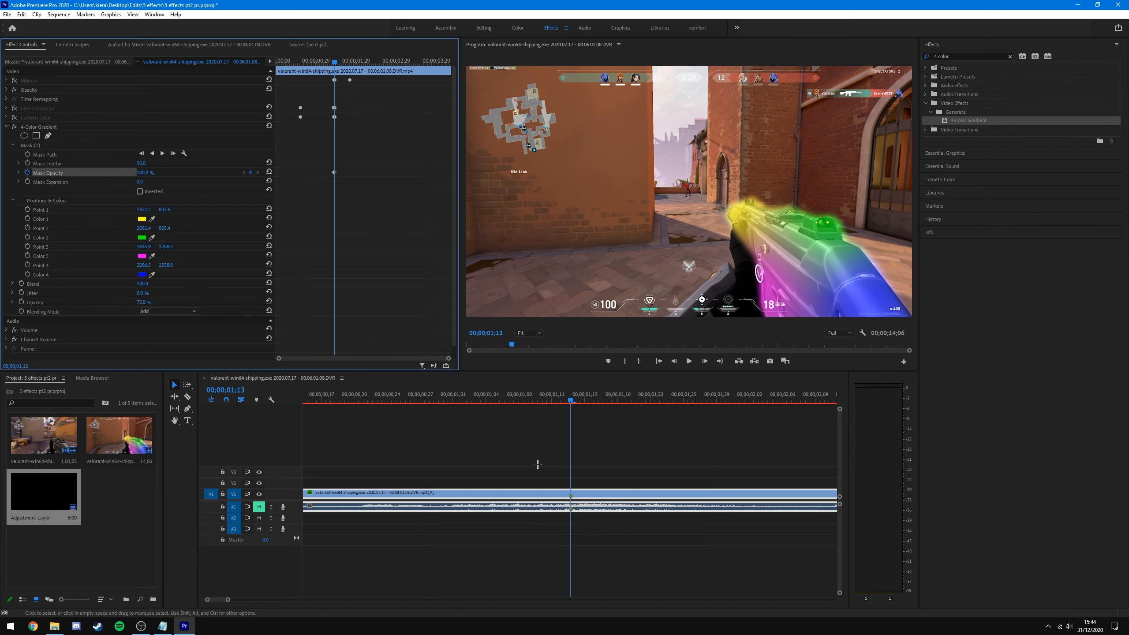
{"action": "key", "text": "Left"}
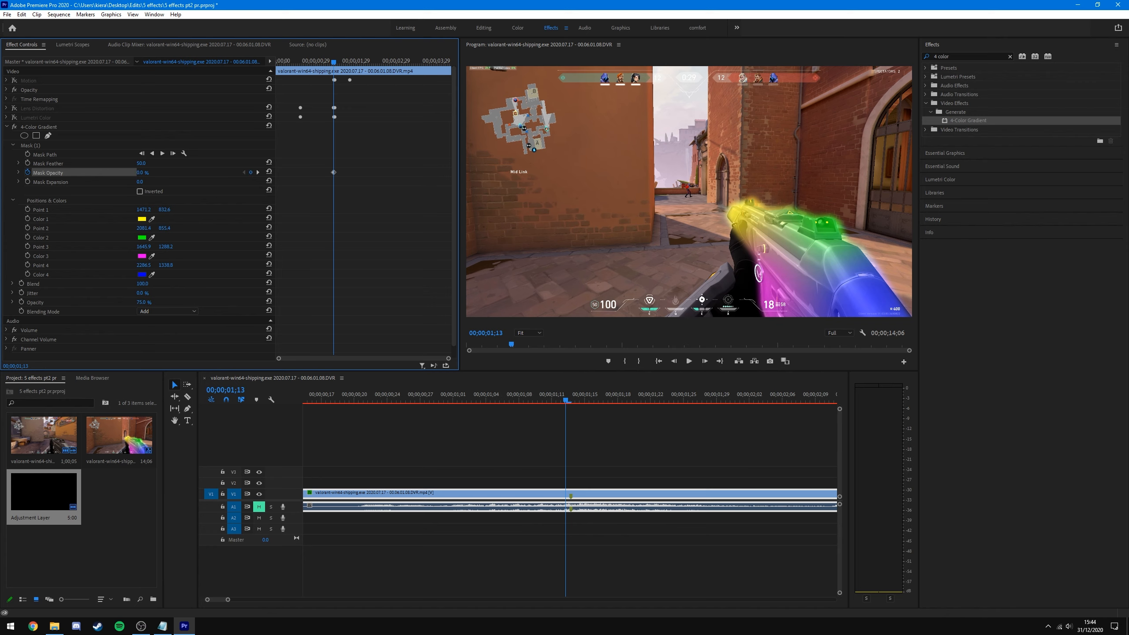
{"action": "left_click", "coordinate": [606, 430]}
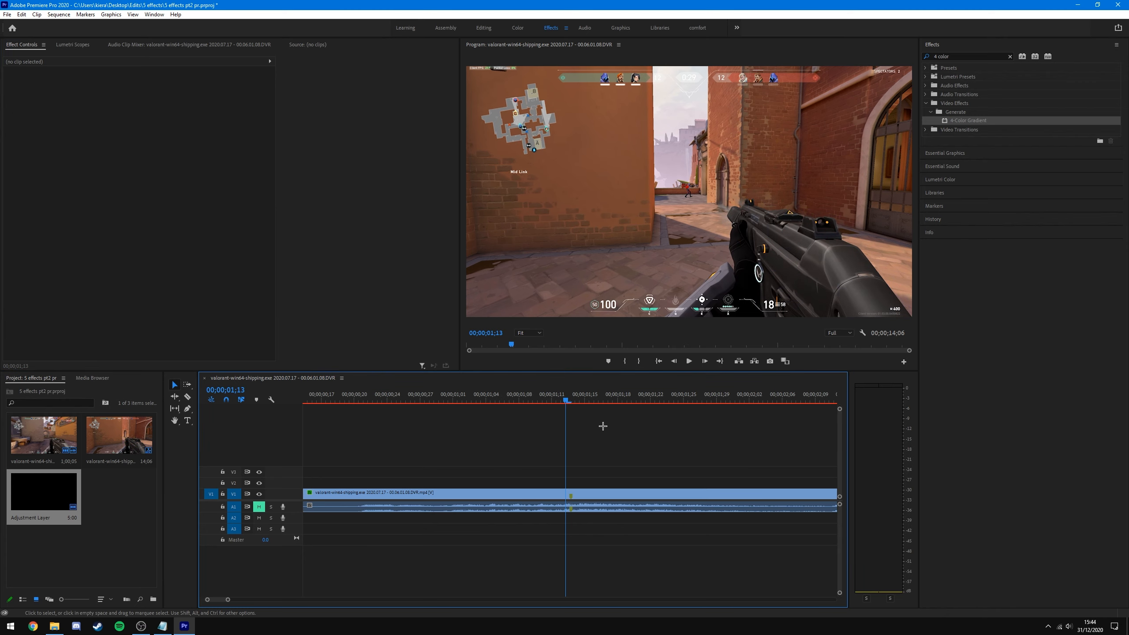
- Keyframe the gradient's Mask Opacity at its current 100% on 00;00;01;23 and at 0% on 00;00;02;05
{"action": "left_click", "coordinate": [569, 400]}
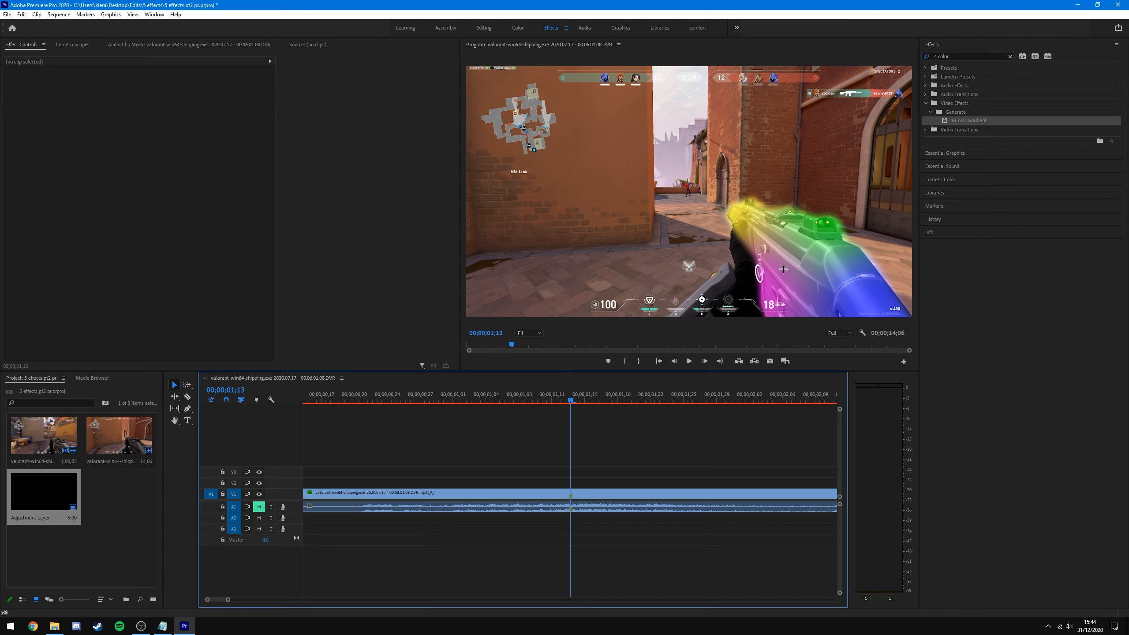
{"action": "left_click", "coordinate": [593, 496]}
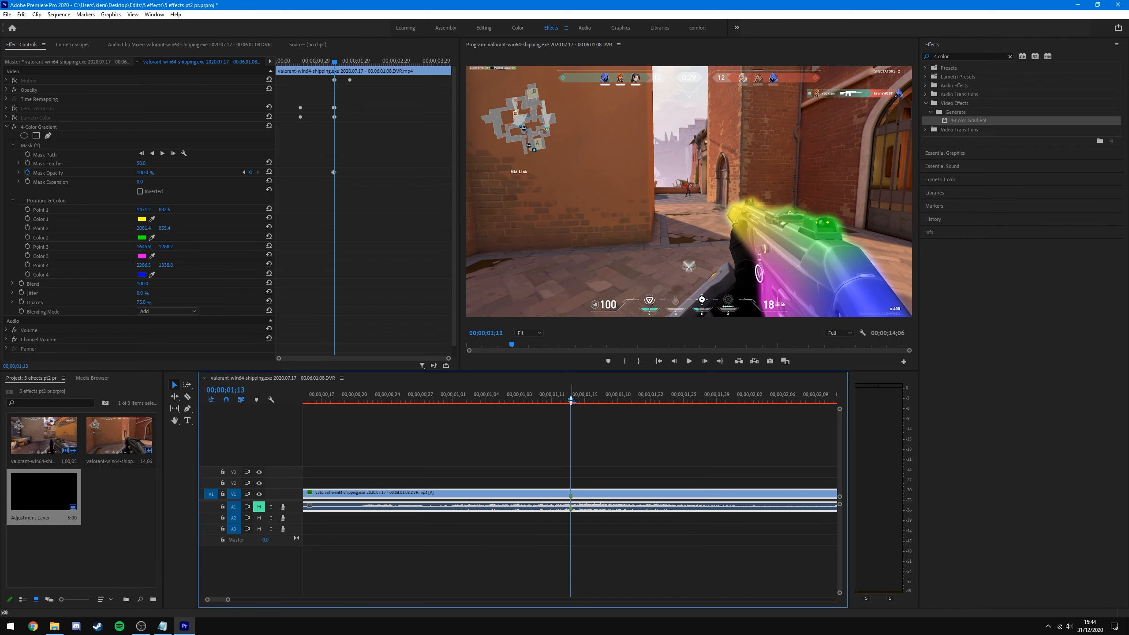
{"action": "left_click_drag", "start_coordinate": [572, 401], "coordinate": [660, 418]}
{"action": "left_click", "coordinate": [250, 172]}
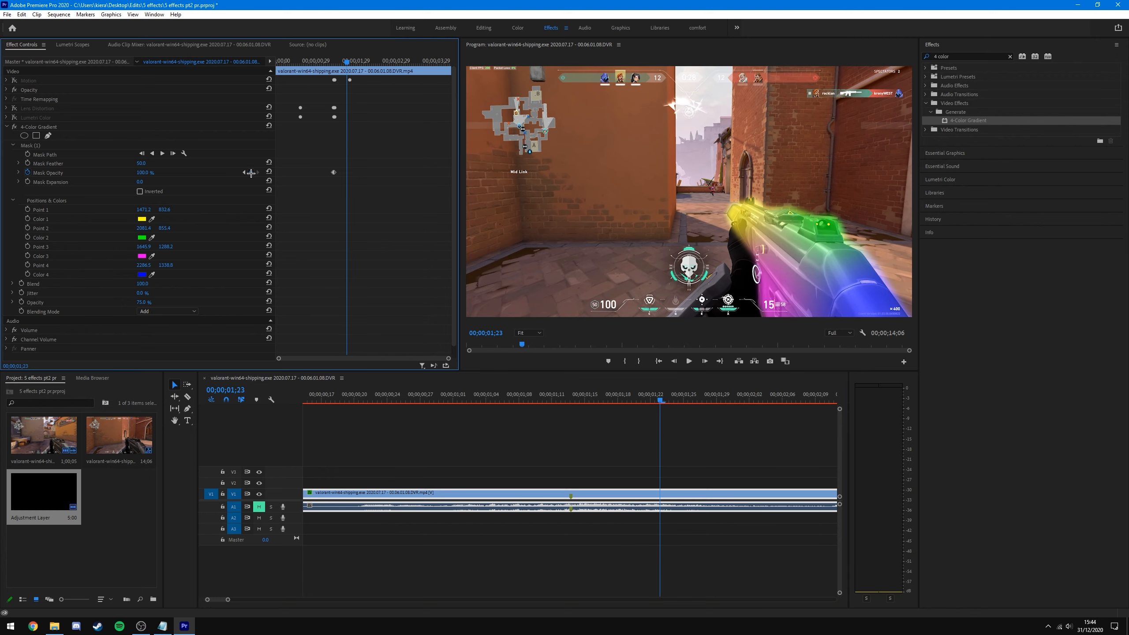
{"action": "left_click_drag", "start_coordinate": [661, 400], "coordinate": [774, 429]}
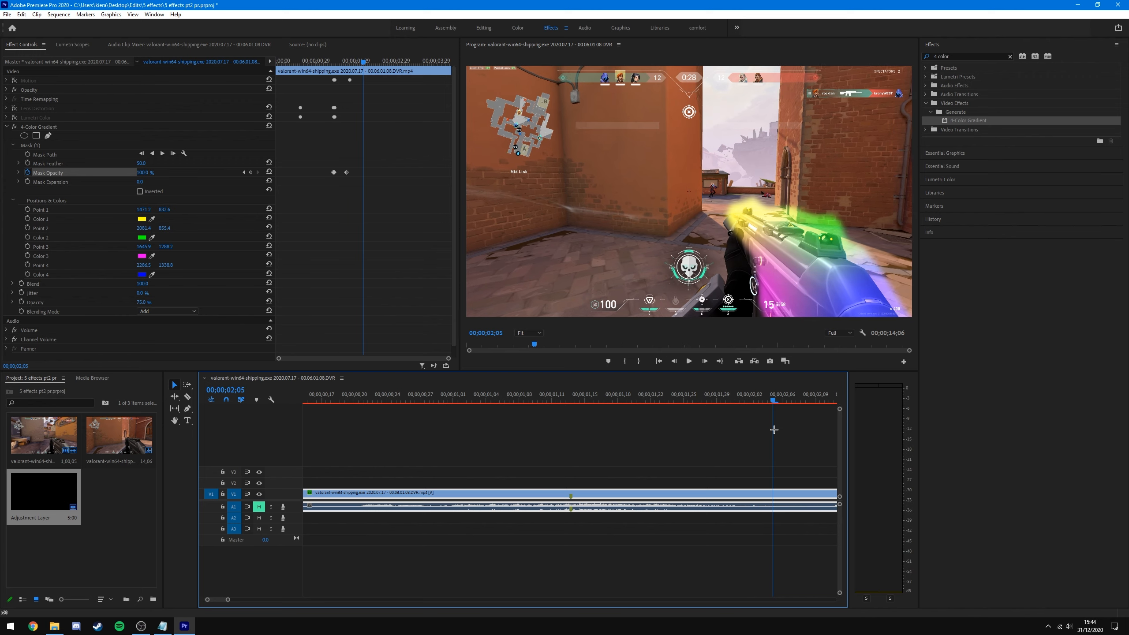
{"action": "left_click", "coordinate": [144, 173]}
{"action": "type", "text": "0"}
{"action": "key", "text": "Return"}
- Return to 00;00;01;13 and turn on keyframing for the gradient mask's Mask Path
{"action": "left_click_drag", "start_coordinate": [590, 402], "coordinate": [571, 456]}
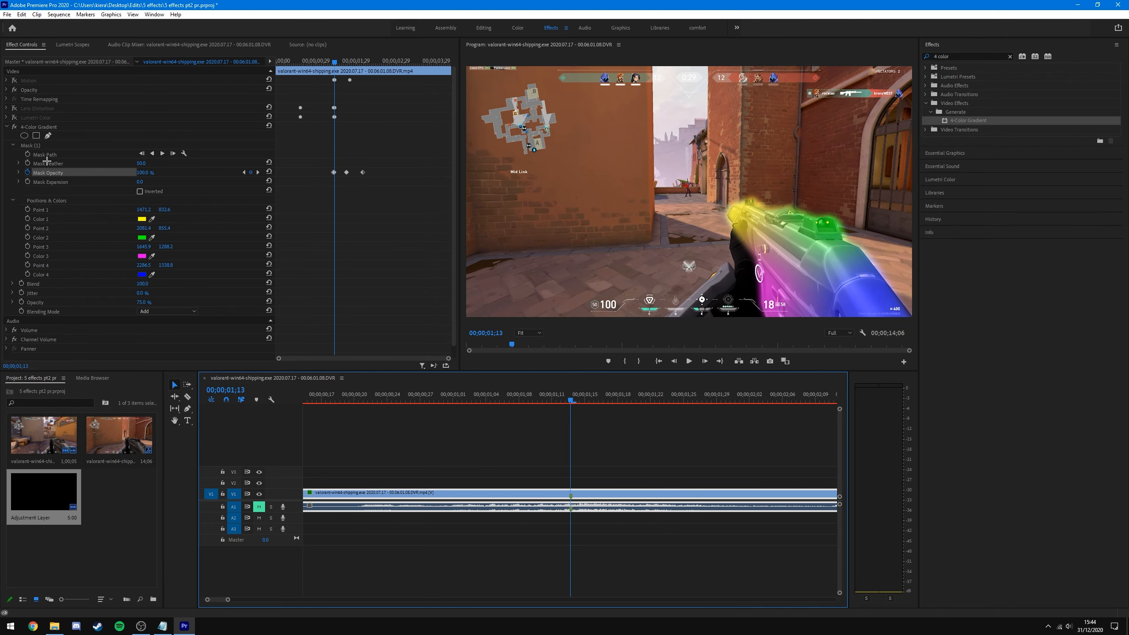
{"action": "left_click", "coordinate": [41, 145]}
{"action": "left_click", "coordinate": [27, 154]}
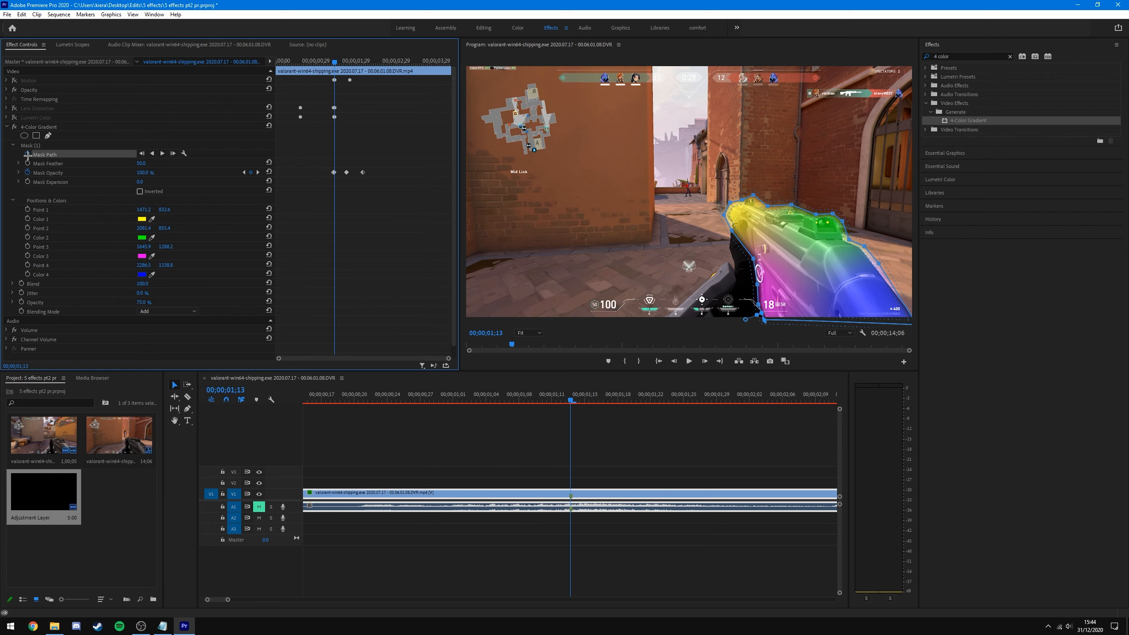
- Try reshaping the mask at 00;00;01;19 by pulling a point on the gun's upper edge upward, and scrub back through the mask animation
{"action": "left_click", "coordinate": [572, 401]}
{"action": "left_click_drag", "start_coordinate": [571, 402], "coordinate": [622, 401]}
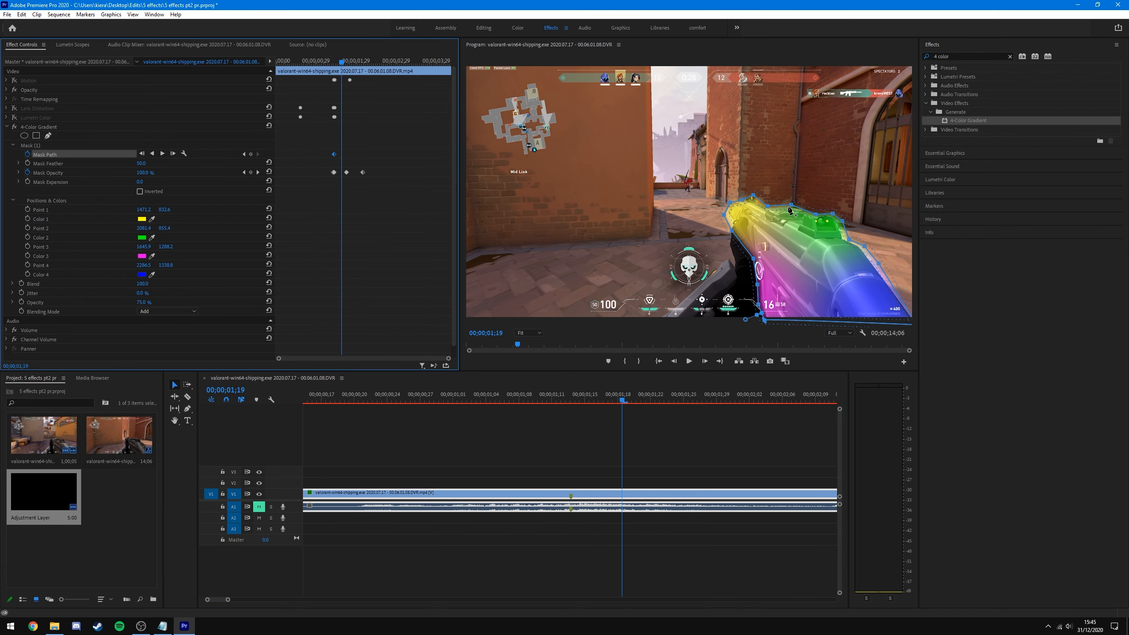
{"action": "left_click_drag", "start_coordinate": [792, 206], "coordinate": [816, 157]}
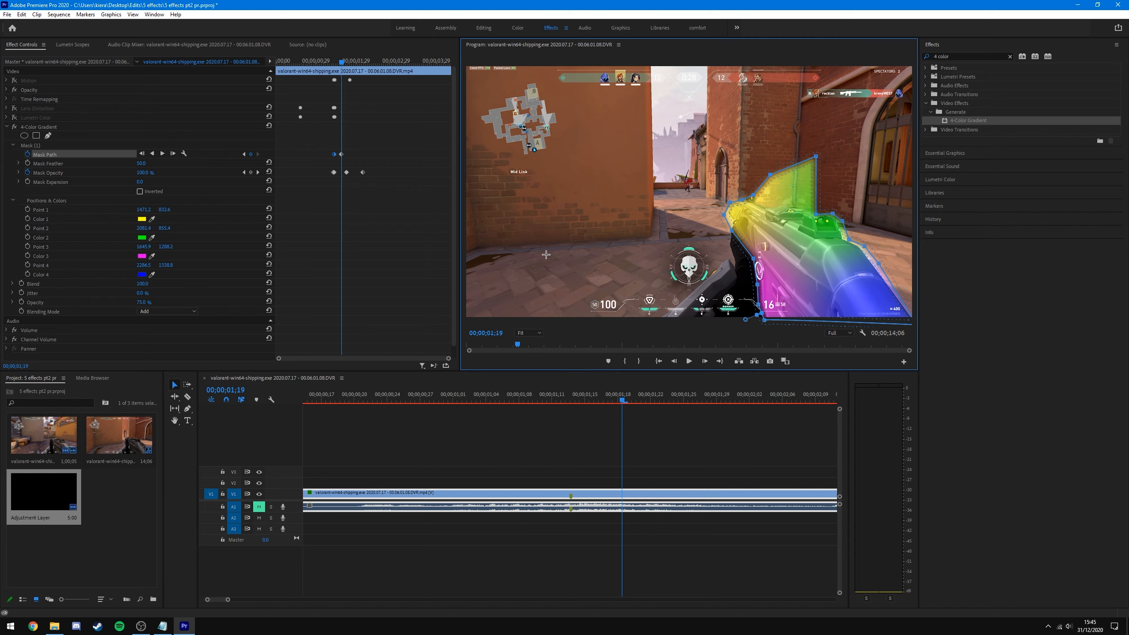
{"action": "left_click", "coordinate": [648, 428]}
{"action": "mouse_move", "coordinate": [619, 397]}
{"action": "left_mouse_down"}
{"action": "mouse_move", "coordinate": [557, 400]}
{"action": "mouse_move", "coordinate": [622, 406]}
{"action": "mouse_move", "coordinate": [603, 403]}
{"action": "left_mouse_up"}
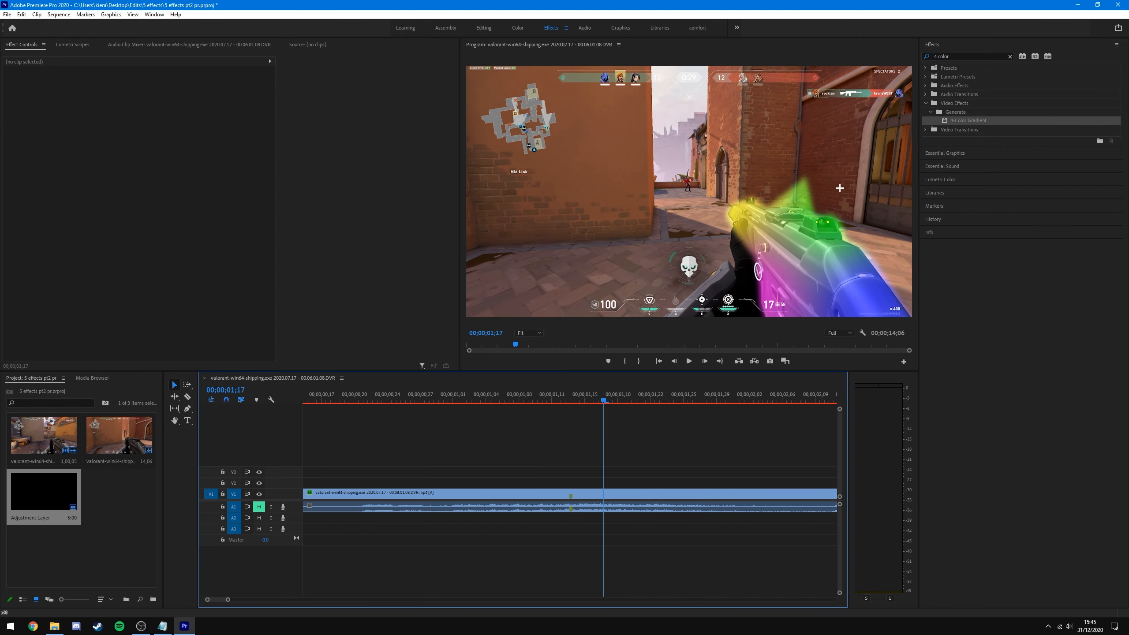
- Play back the clip from about 00;00;01;02 to review the gradient glow's timing, and mute audio track A1 again
{"action": "left_click_drag", "start_coordinate": [615, 398], "coordinate": [486, 470]}
{"action": "scroll", "coordinate": [560, 464], "scroll_direction": "down", "scroll_amount": 4}
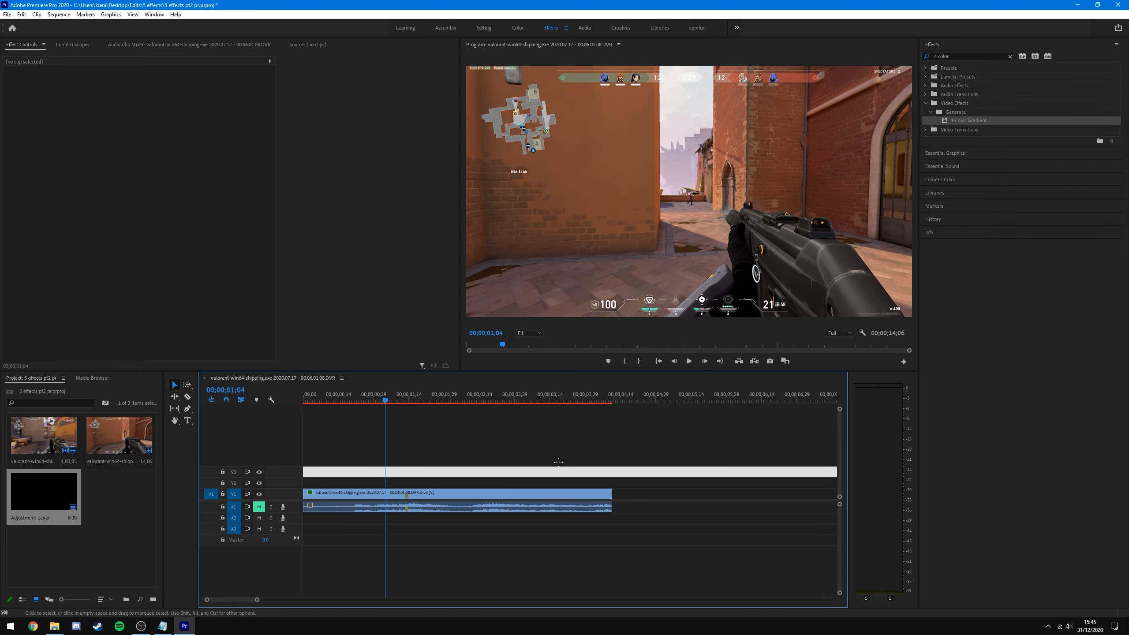
{"action": "left_click", "coordinate": [382, 402]}
{"action": "key", "text": "space"}
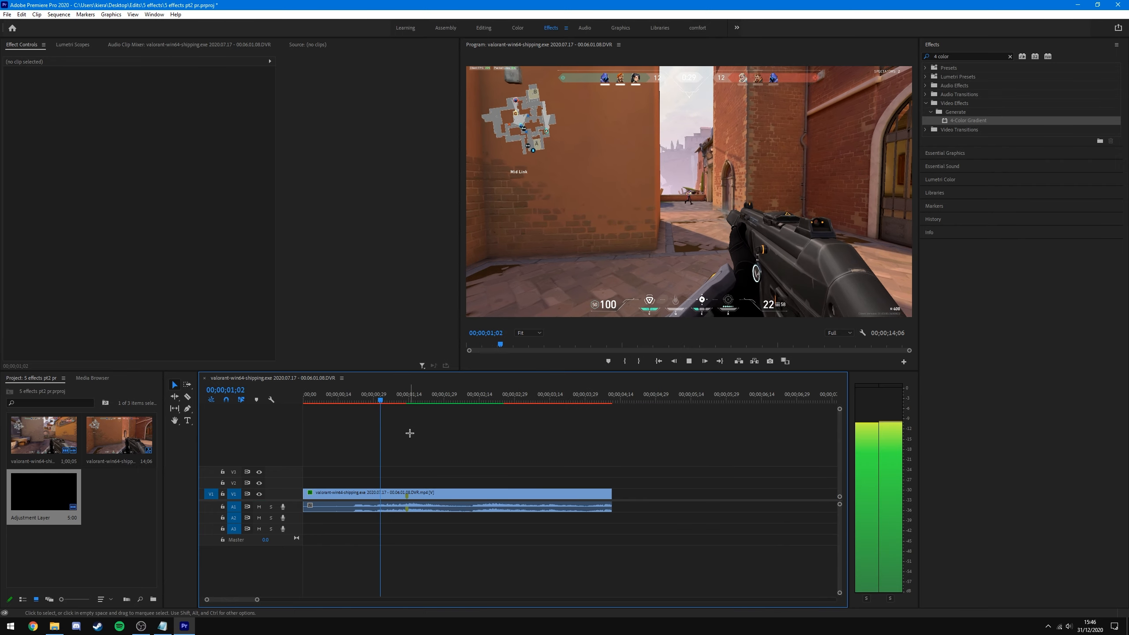
{"action": "key", "text": "space"}
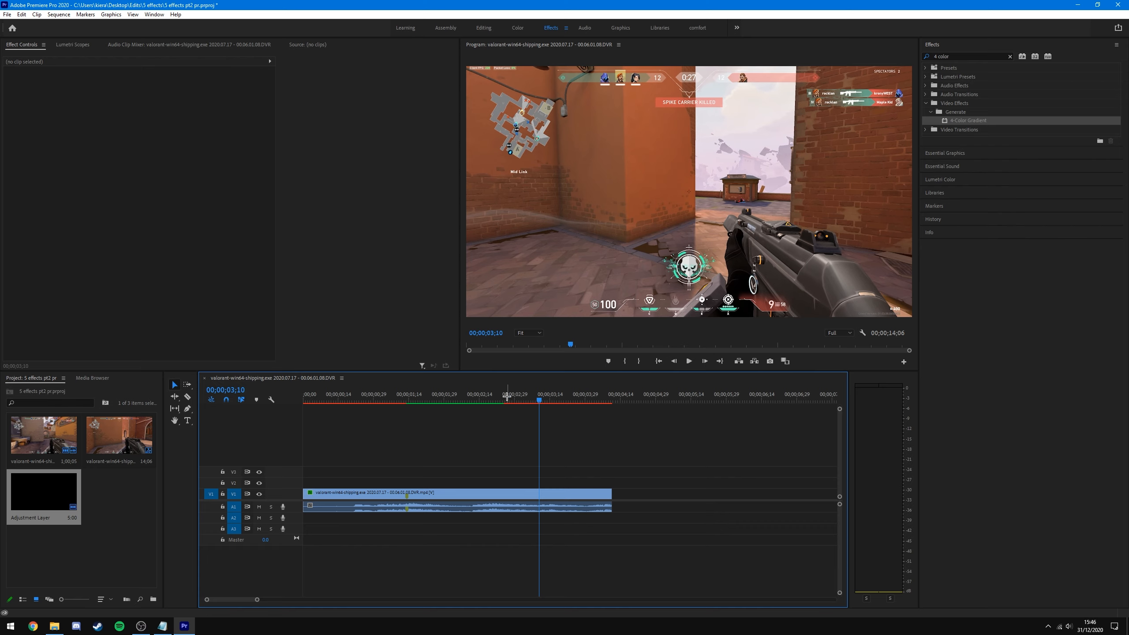
{"action": "left_click", "coordinate": [378, 397]}
{"action": "key", "text": "space"}
{"action": "key", "text": "space"}
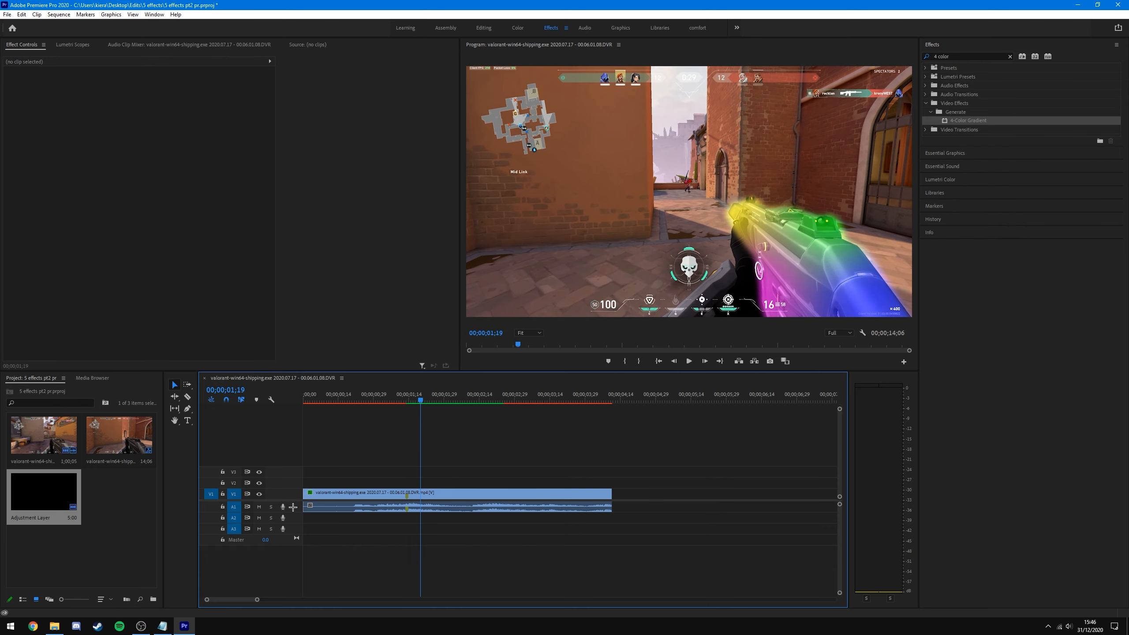
{"action": "left_click", "coordinate": [260, 507]}
- Turn on keyframing for Color 1, Color 2, Color 3 and Color 4 of the gradient at 00;00;01;13
{"action": "mouse_move", "coordinate": [414, 402]}
{"action": "left_mouse_down"}
{"action": "mouse_move", "coordinate": [451, 403]}
{"action": "mouse_move", "coordinate": [422, 404]}
{"action": "left_mouse_up"}
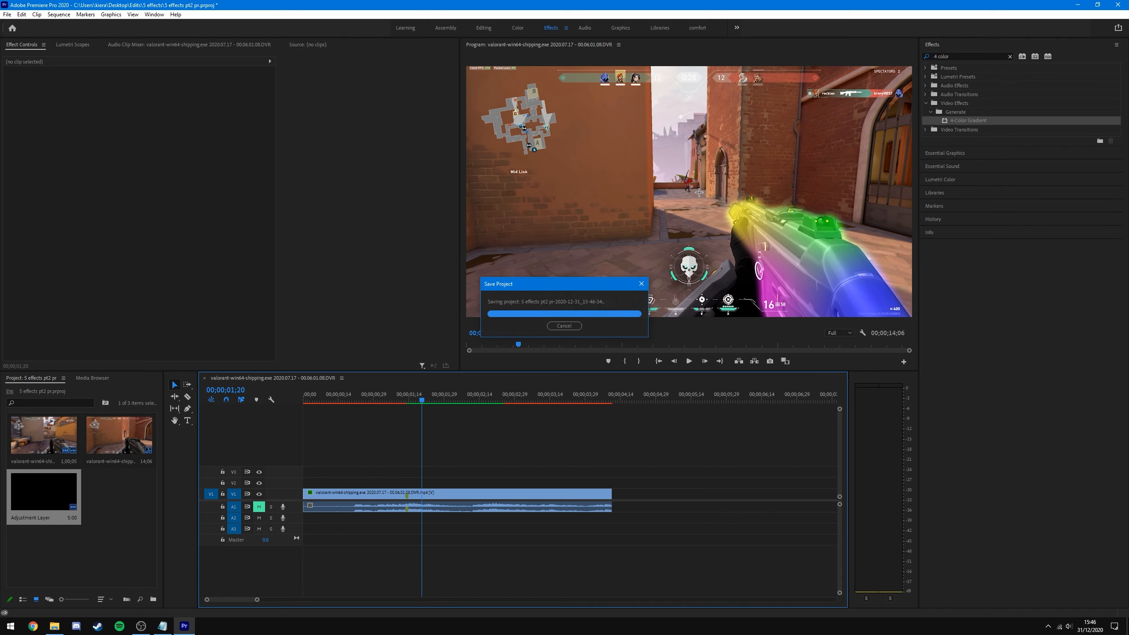
{"action": "left_click", "coordinate": [412, 401]}
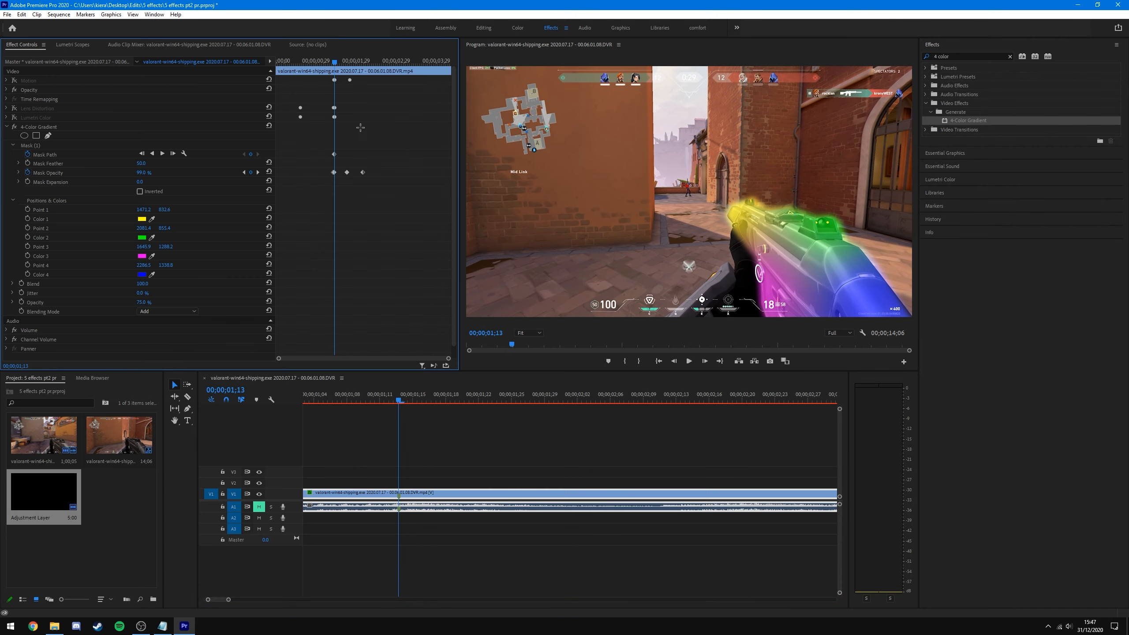
{"action": "scroll", "coordinate": [361, 122], "scroll_direction": "down", "scroll_amount": 2}
{"action": "scroll", "coordinate": [362, 119], "scroll_direction": "up", "scroll_amount": 1}
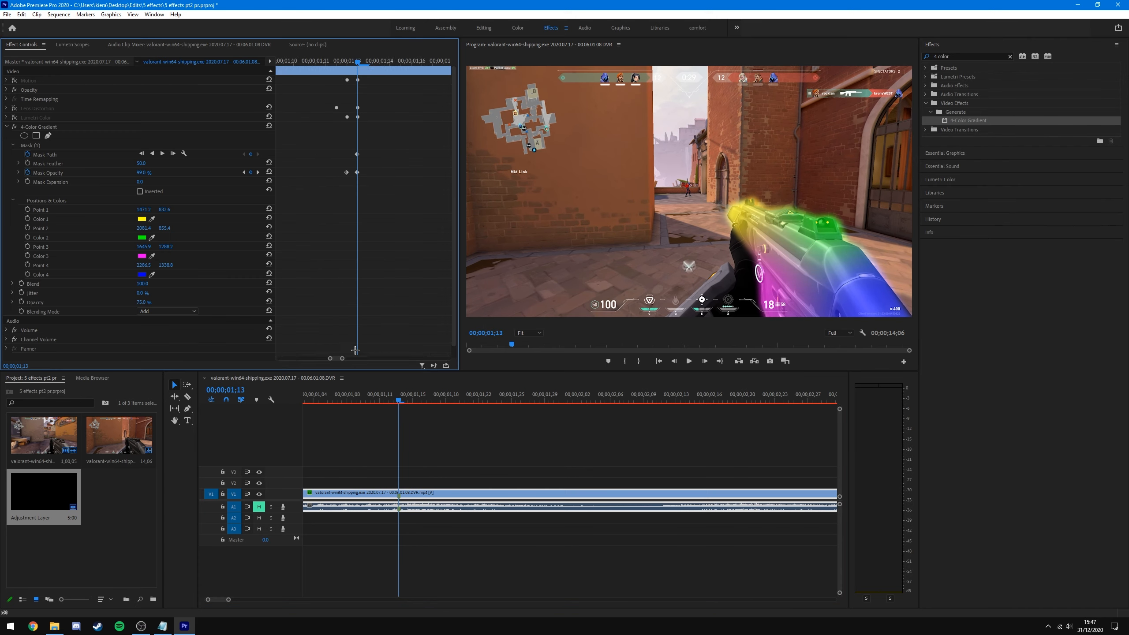
{"action": "left_click", "coordinate": [356, 62]}
{"action": "left_click", "coordinate": [12, 200]}
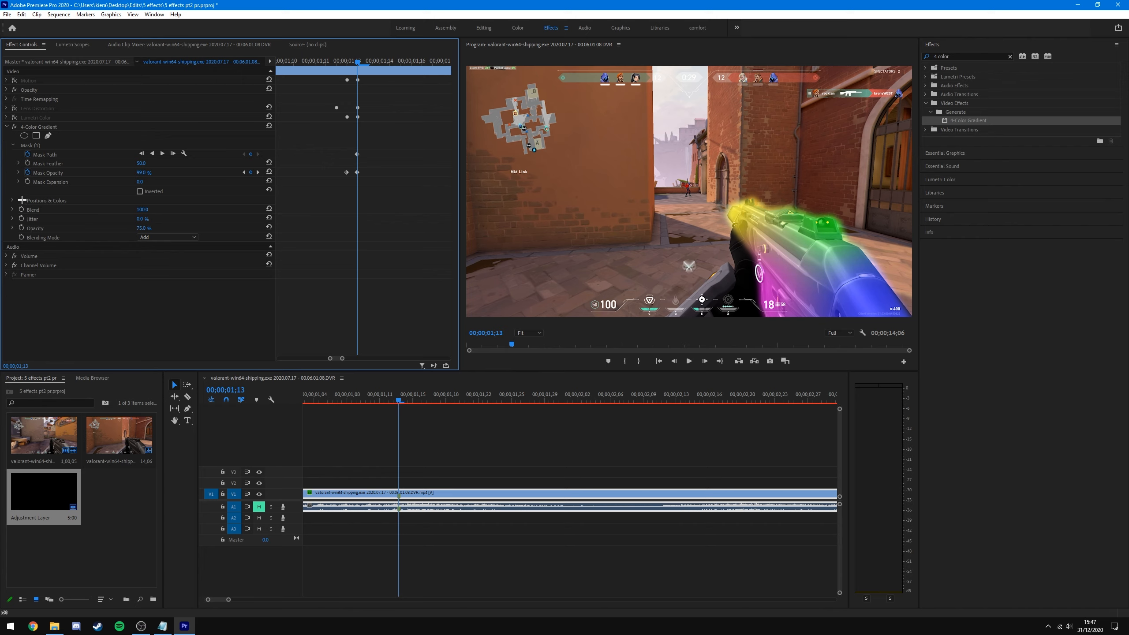
{"action": "left_click", "coordinate": [12, 200]}
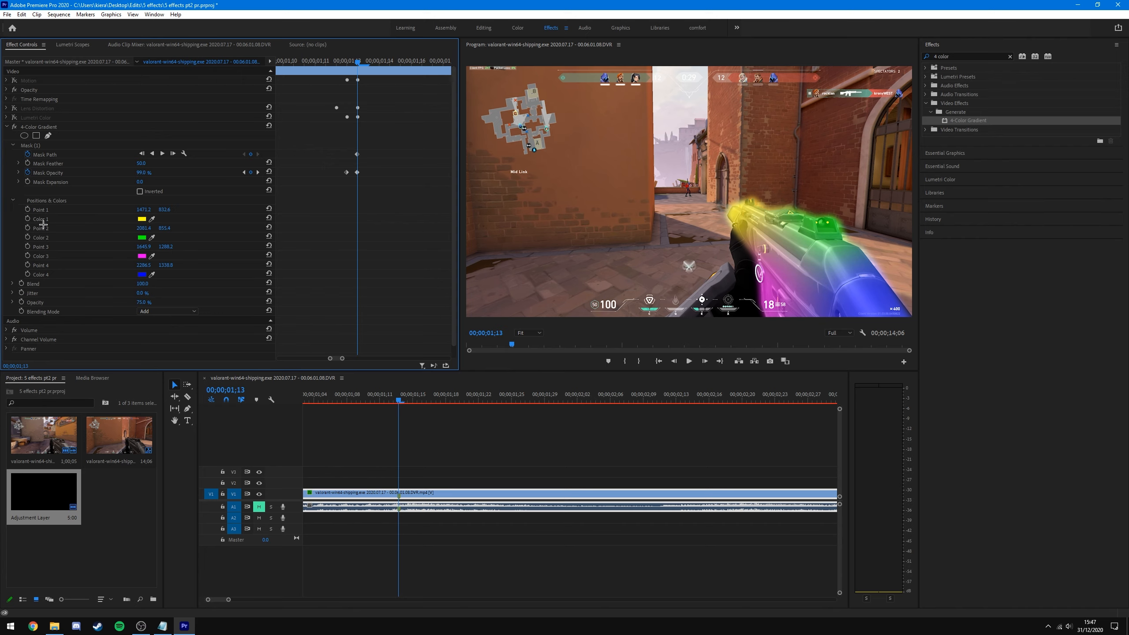
{"action": "left_click", "coordinate": [28, 218]}
{"action": "left_click", "coordinate": [28, 237]}
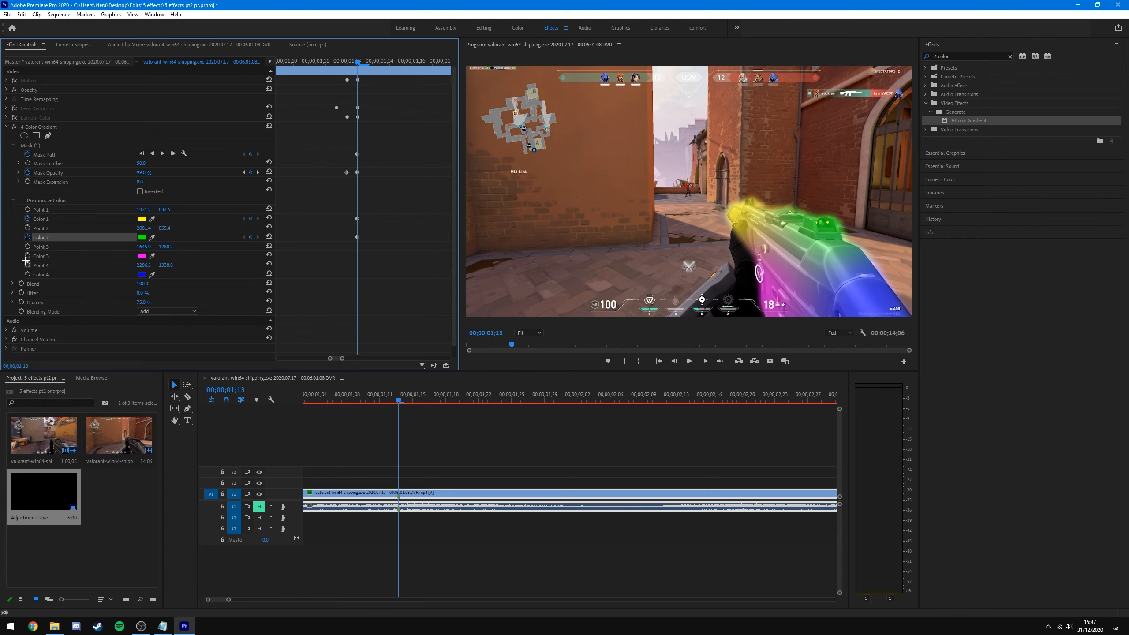
{"action": "left_click", "coordinate": [28, 256]}
{"action": "left_click", "coordinate": [28, 275]}
{"action": "key", "text": "minus"}
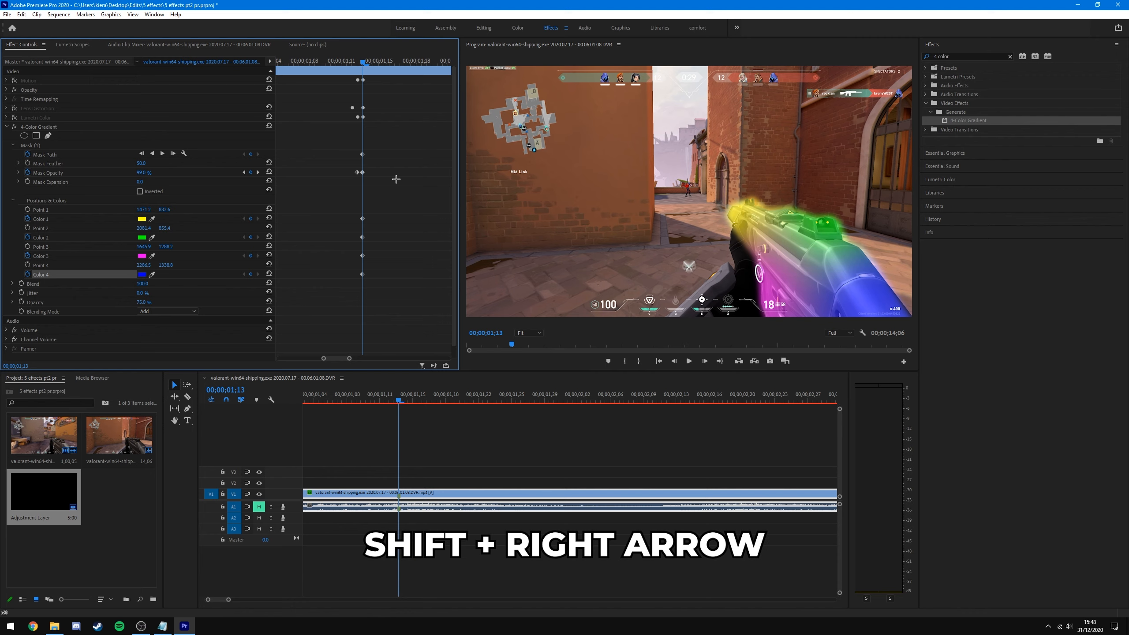
- At 00;00;01;18, keyframe the gradient's Color 1 as orange (FF8400) and Color 2 as yellow-green
{"action": "key", "text": "shift+Right"}
{"action": "key", "text": "shift+Right"}
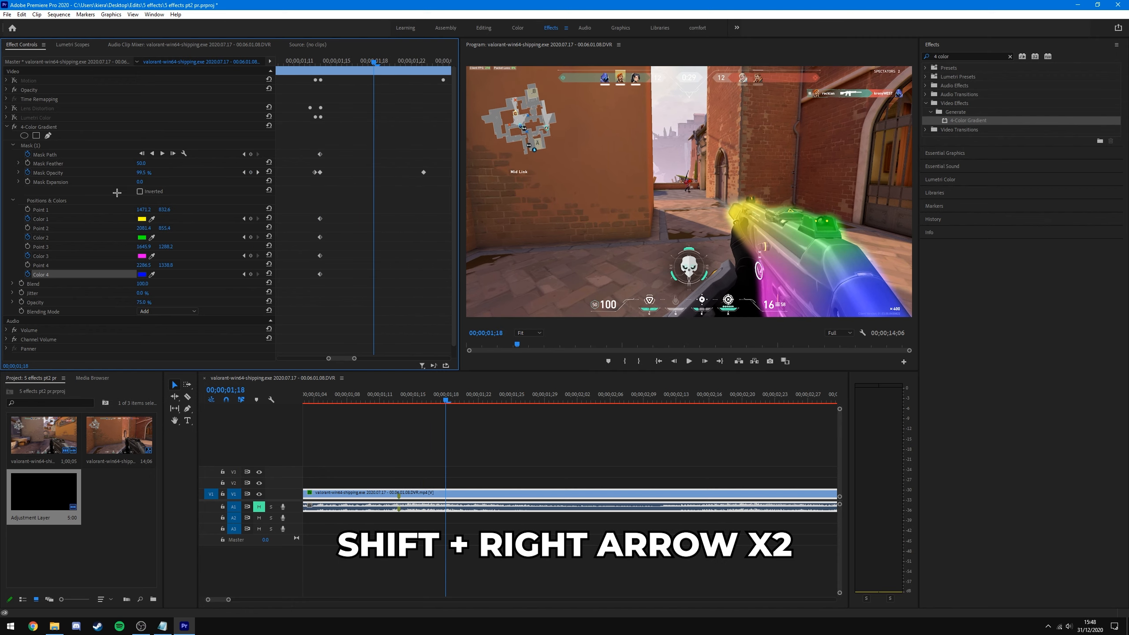
{"action": "left_click", "coordinate": [142, 219]}
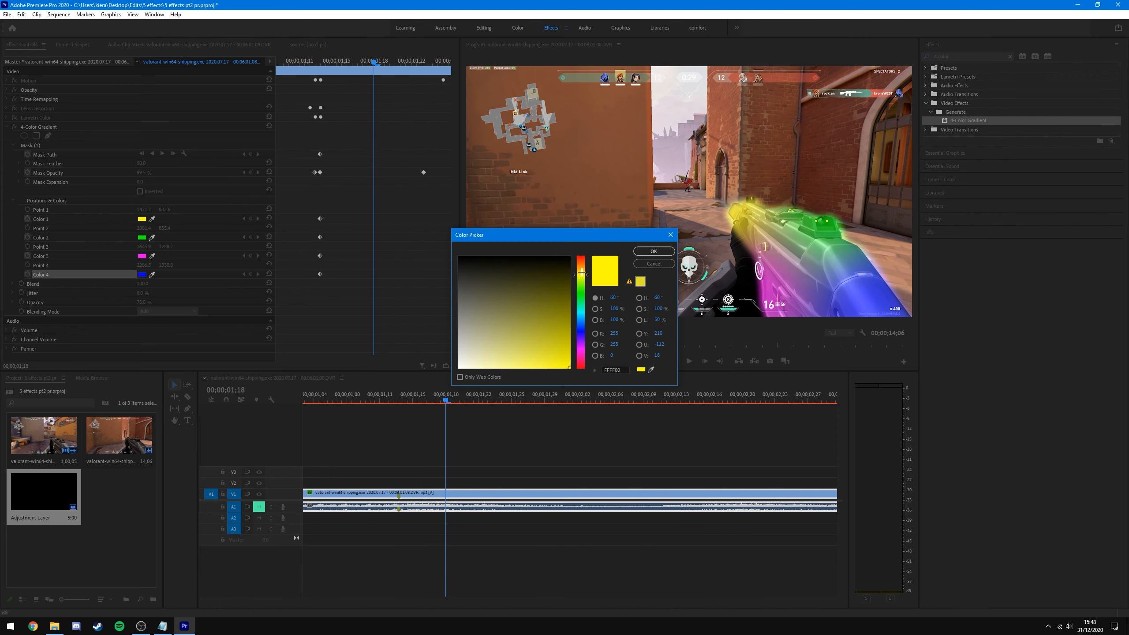
{"action": "mouse_move", "coordinate": [585, 274]}
{"action": "left_mouse_down"}
{"action": "mouse_move", "coordinate": [584, 296]}
{"action": "mouse_move", "coordinate": [584, 284]}
{"action": "left_mouse_up"}
{"action": "left_click", "coordinate": [654, 252]}
- Change Color 3 to blue-violet (3C00FF) and Color 4 to light blue at 00;00;01;18
{"action": "left_click", "coordinate": [142, 255]}
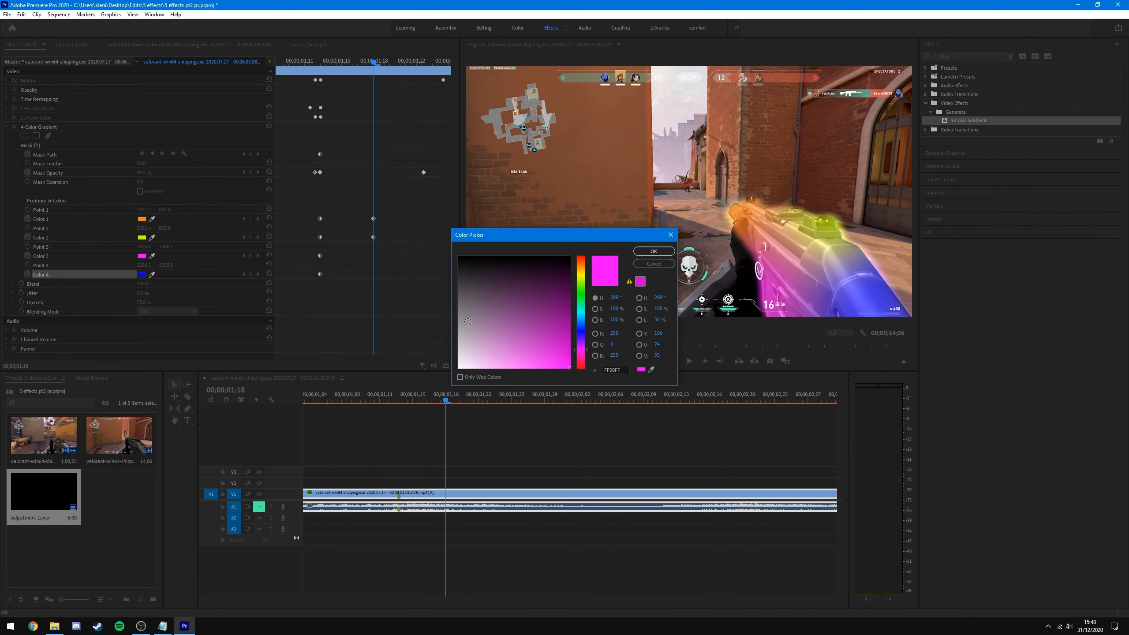
{"action": "left_click_drag", "start_coordinate": [584, 346], "coordinate": [583, 335]}
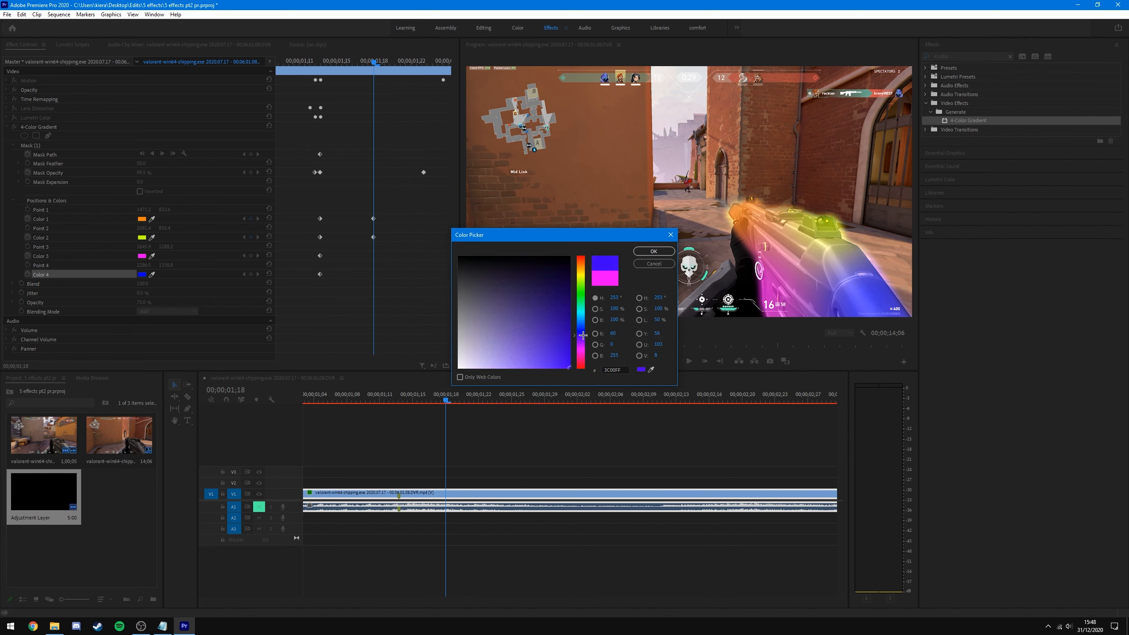
{"action": "left_click", "coordinate": [654, 251]}
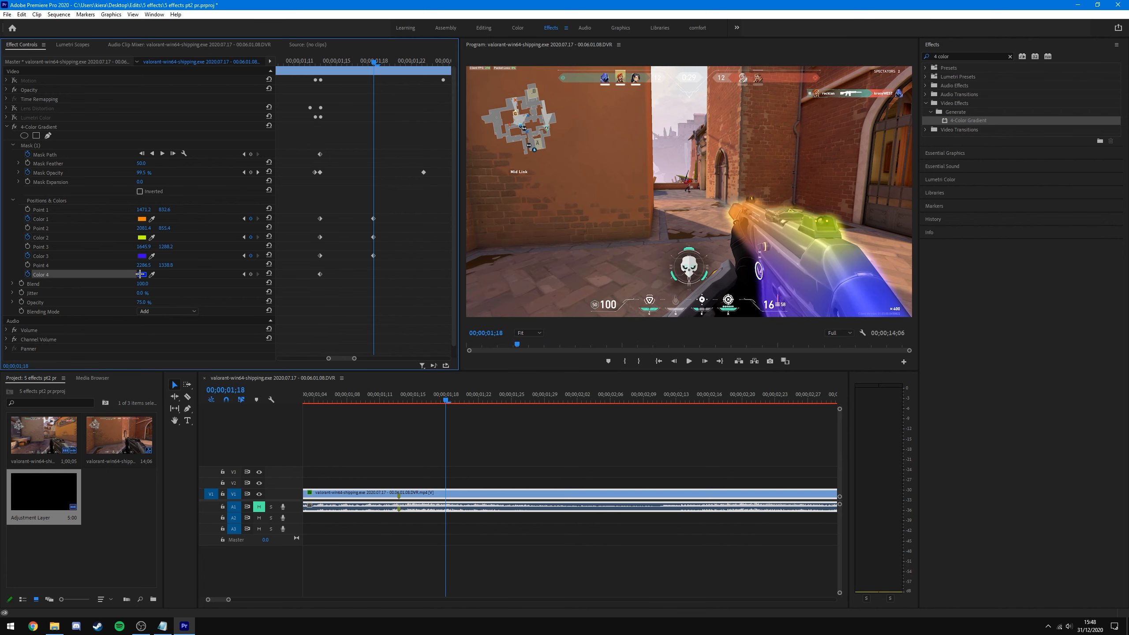
{"action": "left_click", "coordinate": [142, 274]}
{"action": "left_click_drag", "start_coordinate": [584, 331], "coordinate": [584, 318]}
{"action": "left_click", "coordinate": [654, 251]}
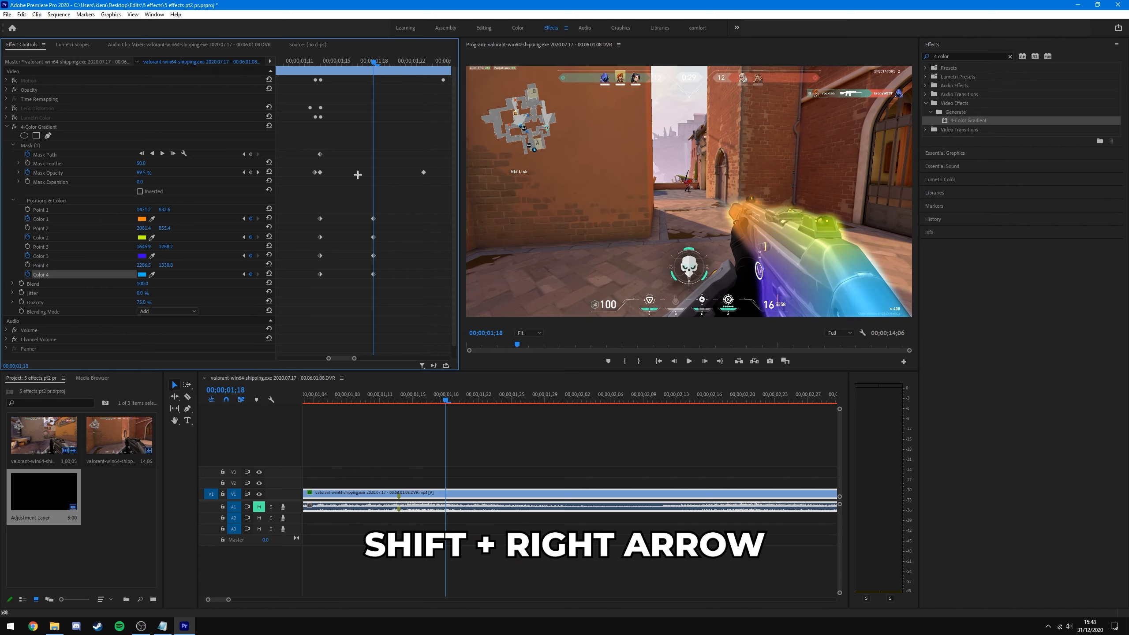
- At 00;00;01;23, keyframe the gradient's Color 1 as red (FF0000) and Color 2 as orange (FFA800)
{"action": "key", "text": "shift+Right"}
{"action": "left_click", "coordinate": [141, 218]}
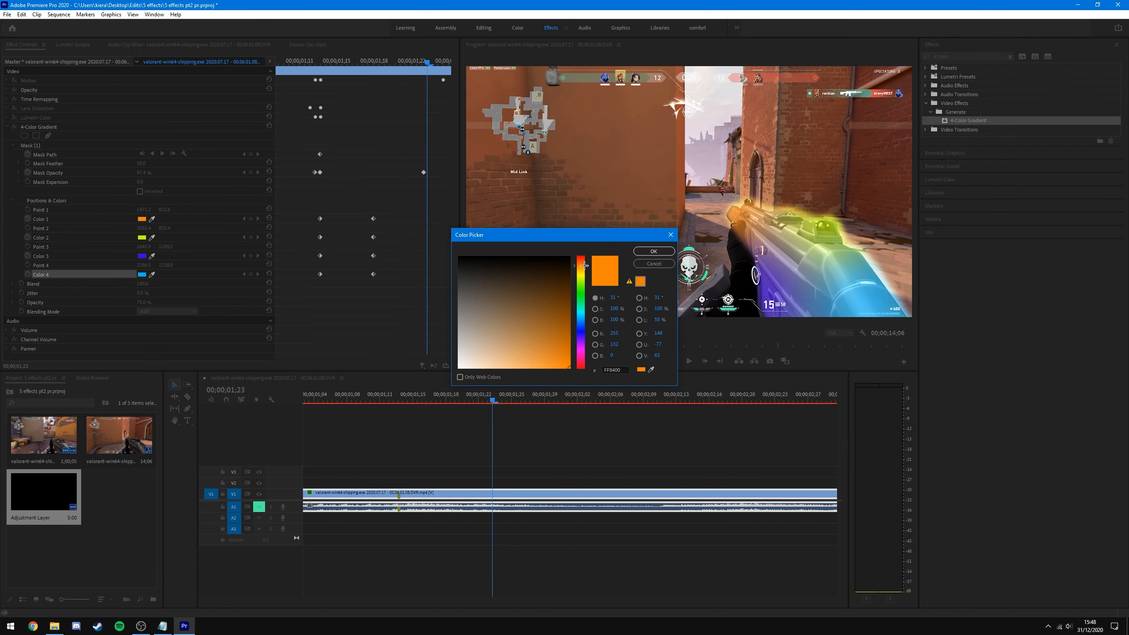
{"action": "left_click_drag", "start_coordinate": [584, 265], "coordinate": [583, 252]}
{"action": "left_click", "coordinate": [654, 251]}
{"action": "left_click", "coordinate": [142, 237]}
{"action": "left_click", "coordinate": [583, 267]}
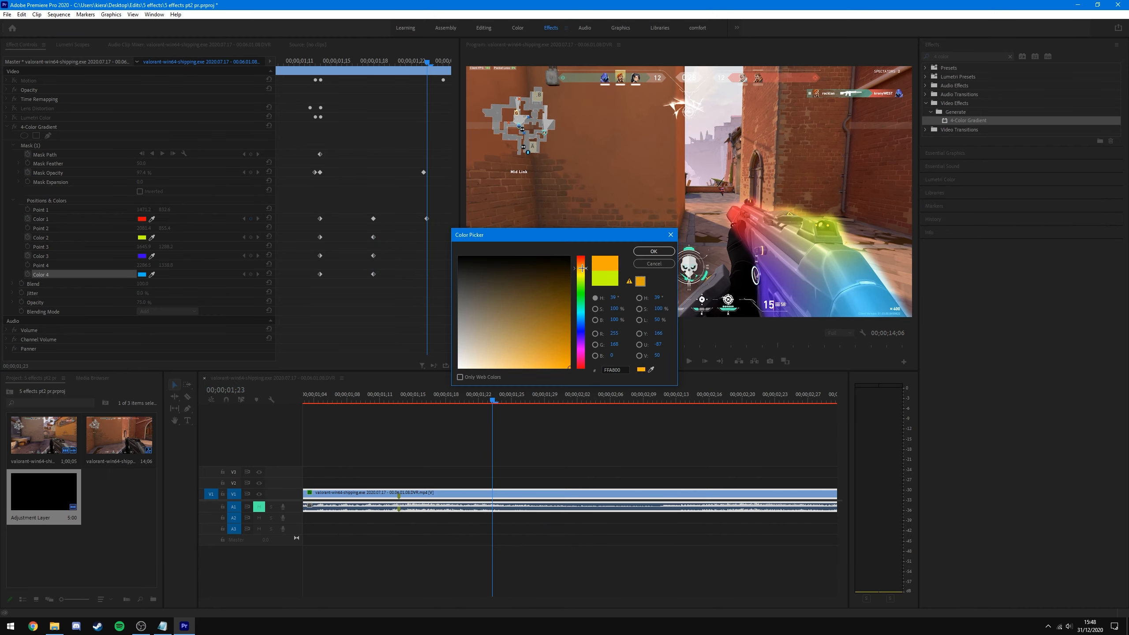
{"action": "left_click", "coordinate": [654, 251]}
- Change Color 3 to light blue and Color 4 to green at 00;00;01;23
{"action": "left_click", "coordinate": [142, 256]}
{"action": "left_click", "coordinate": [583, 322]}
{"action": "left_click_drag", "start_coordinate": [583, 322], "coordinate": [579, 299]}
{"action": "left_click", "coordinate": [654, 252]}
{"action": "left_click", "coordinate": [142, 274]}
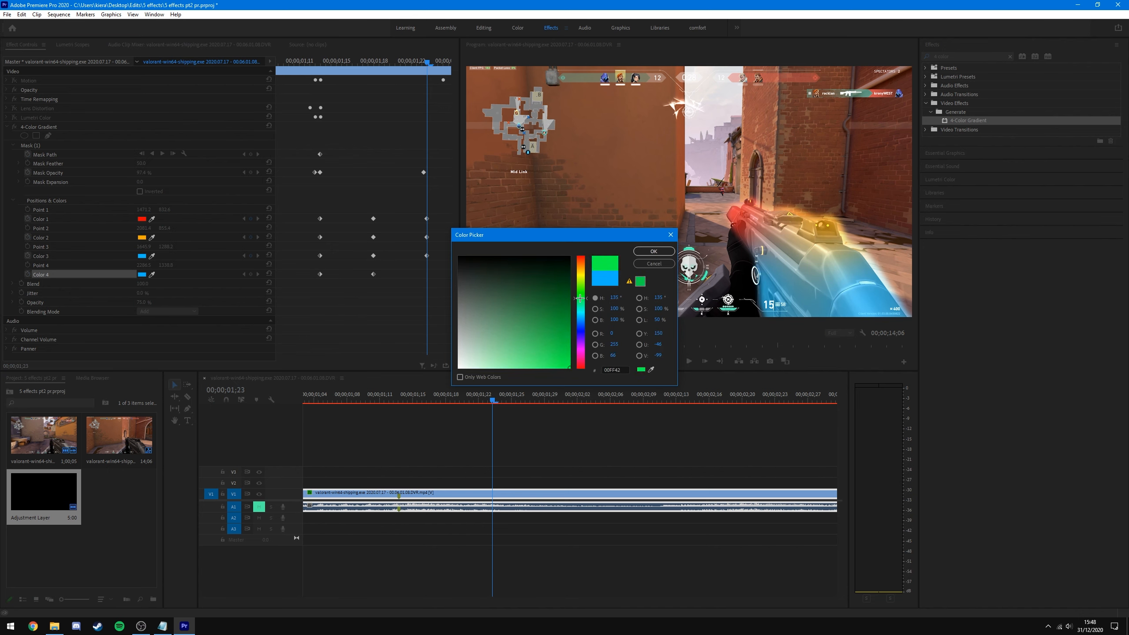
{"action": "left_click", "coordinate": [654, 251]}
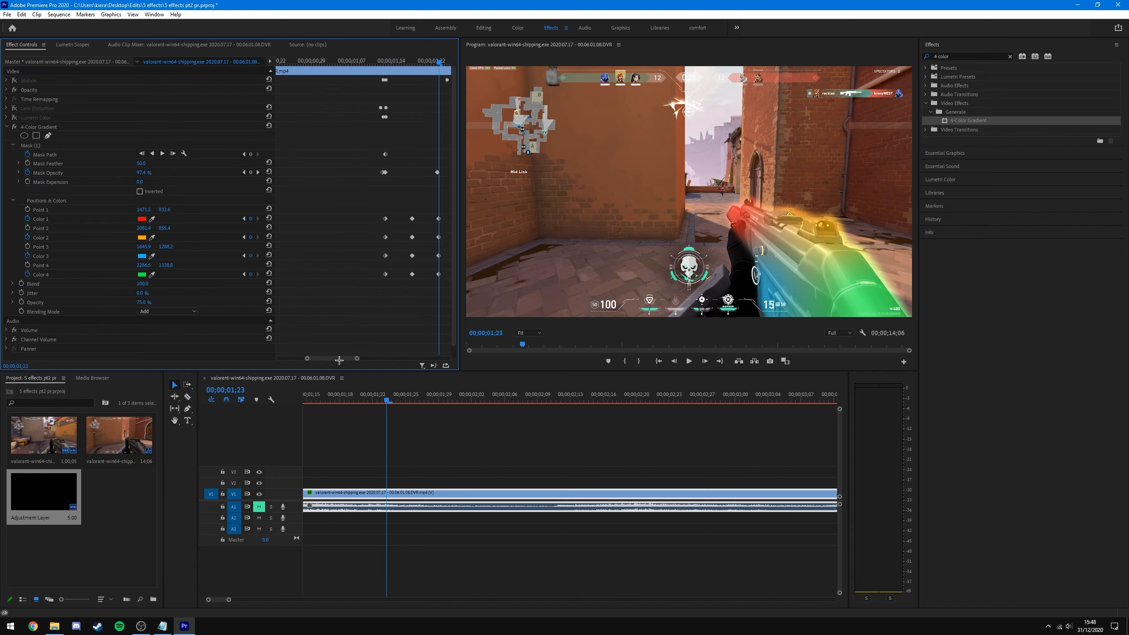
- At 00;00;01;28, keyframe the gradient's Color 1 as pink and Color 2 as red
{"action": "scroll", "coordinate": [351, 359], "scroll_direction": "down", "scroll_amount": 2}
{"action": "left_click_drag", "start_coordinate": [351, 358], "coordinate": [361, 359]}
{"action": "key", "text": "Right"}
{"action": "key", "text": "Right"}
{"action": "key", "text": "Right"}
{"action": "key", "text": "Right"}
{"action": "key", "text": "Right"}
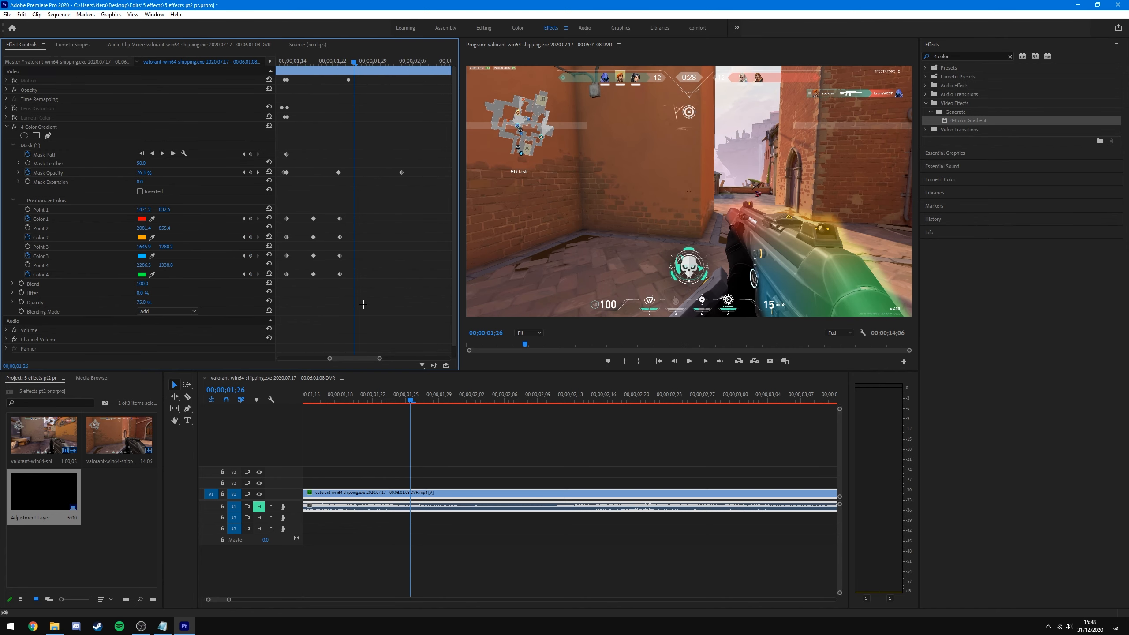
{"action": "left_click", "coordinate": [142, 219]}
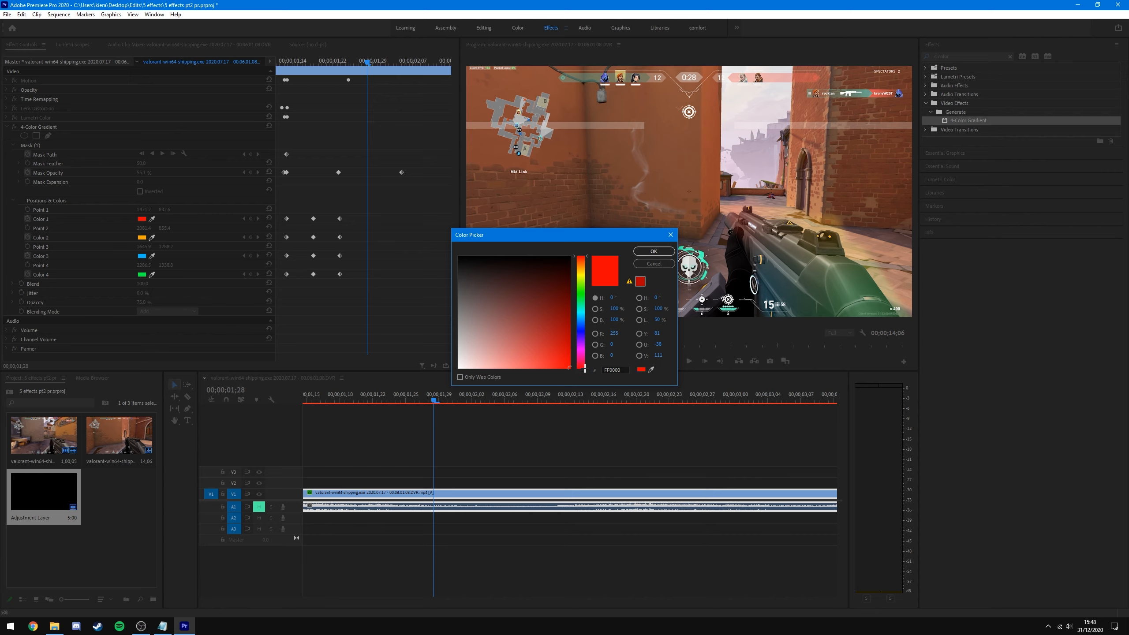
{"action": "left_click_drag", "start_coordinate": [584, 368], "coordinate": [584, 364]}
{"action": "left_click", "coordinate": [654, 251]}
{"action": "left_click", "coordinate": [142, 237]}
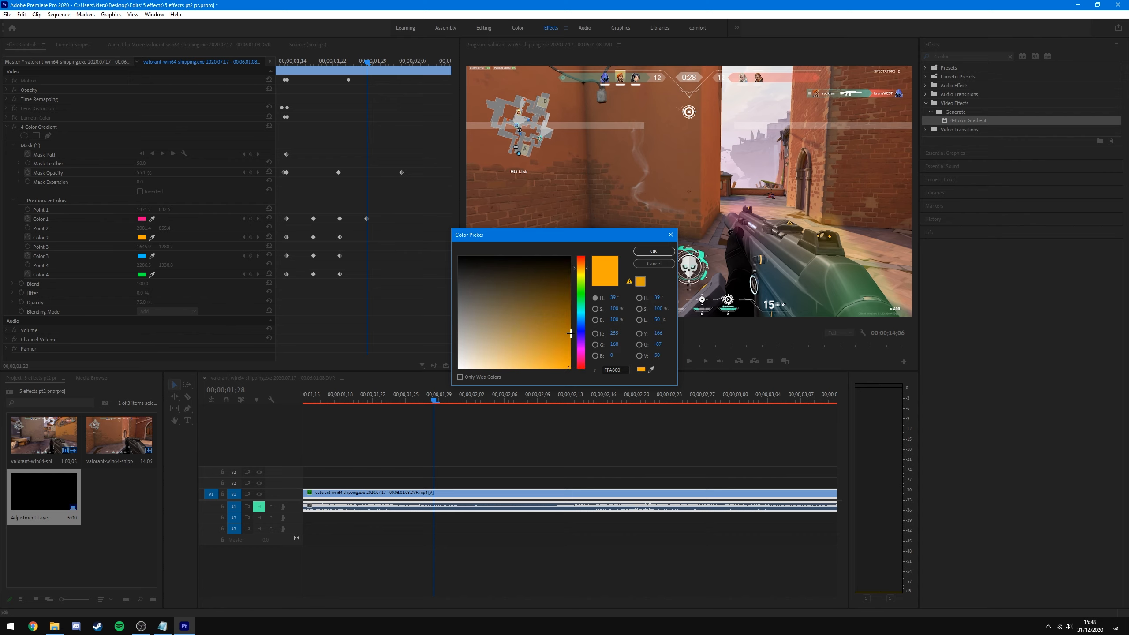
{"action": "left_click_drag", "start_coordinate": [582, 265], "coordinate": [581, 256]}
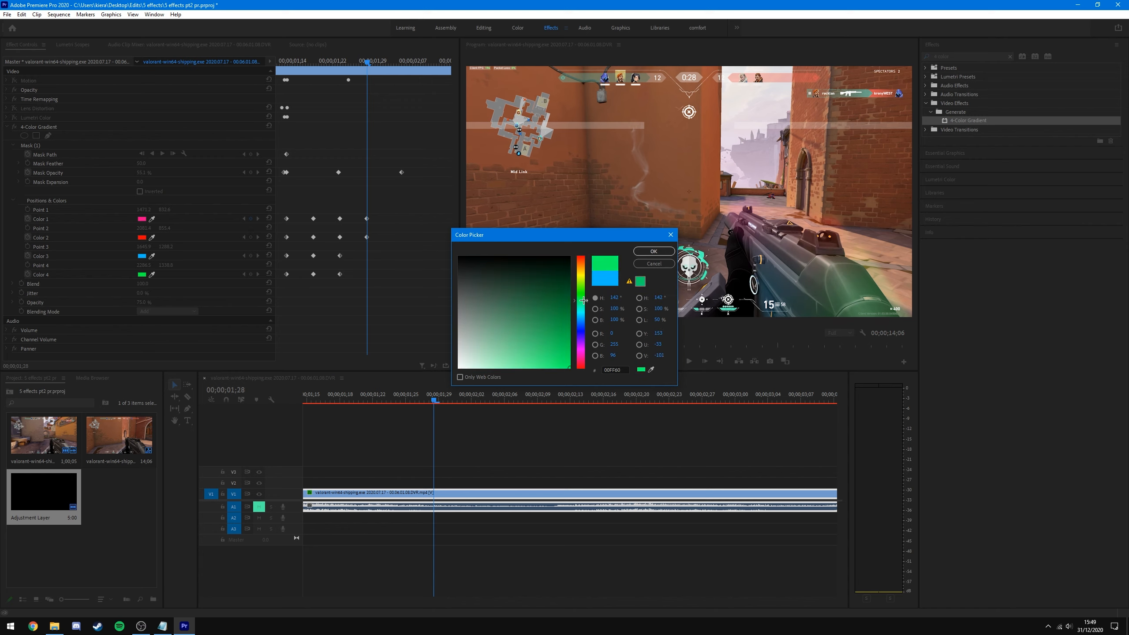
- Set the gradient's Color 3 to green and Color 4 to yellow at 00;00;01;28
{"action": "left_click", "coordinate": [654, 252]}
{"action": "left_click", "coordinate": [142, 275]}
{"action": "left_click_drag", "start_coordinate": [581, 296], "coordinate": [582, 275]}
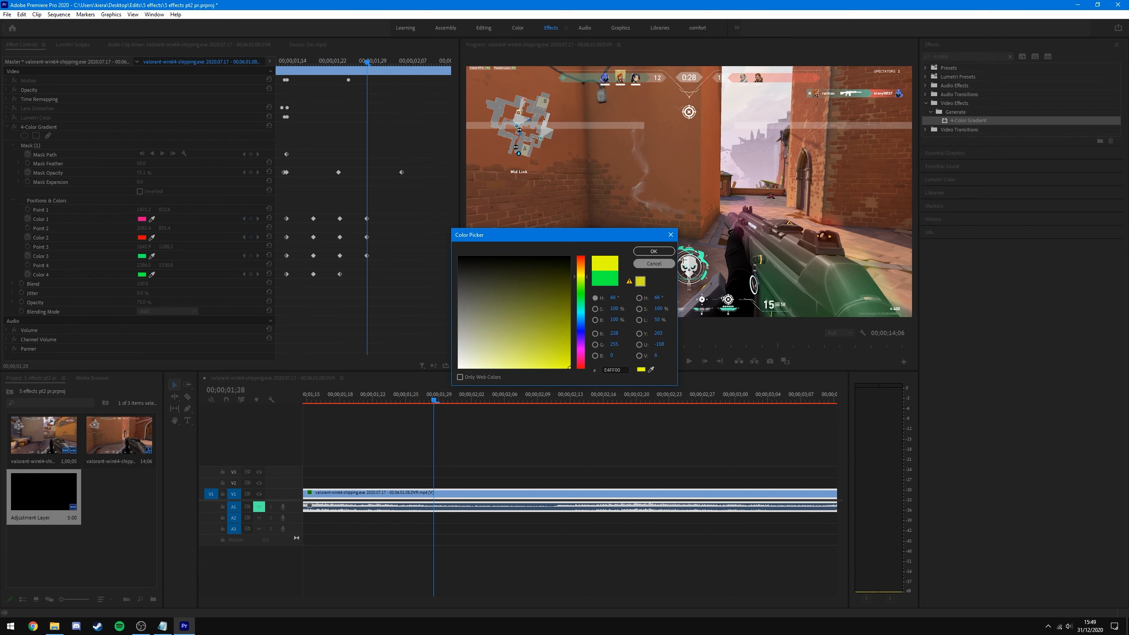
{"action": "left_click", "coordinate": [653, 251]}
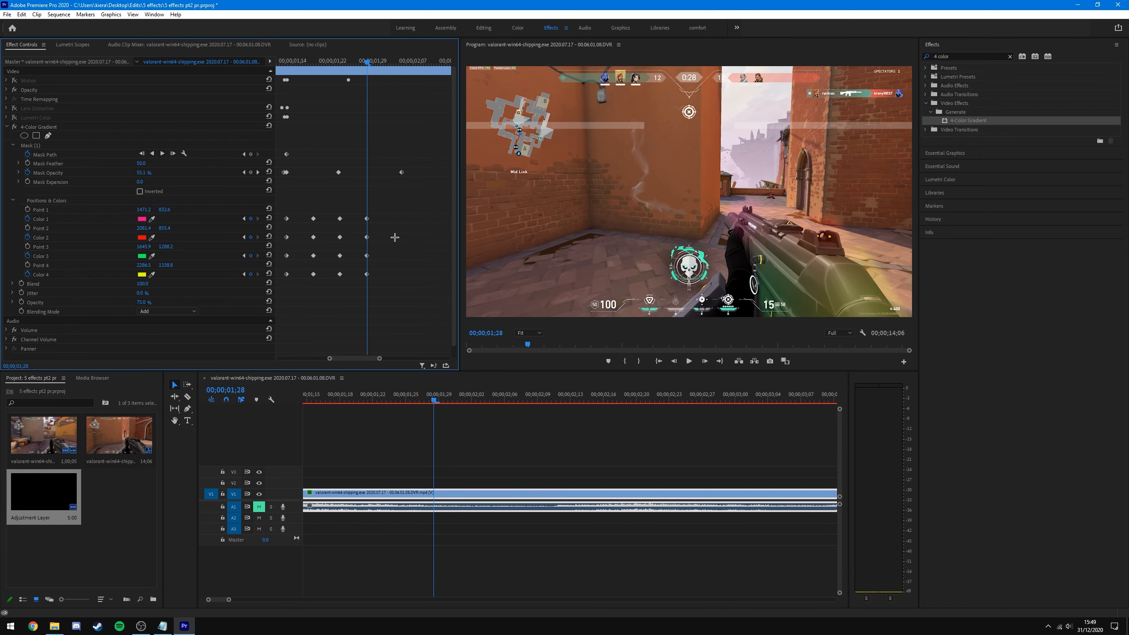
- At 00;00;02;03, keyframe the gradient's Color 1 as blue-violet and Color 2 as pink (FF00AE), and change Color 3
{"action": "key", "text": "shift+Right"}
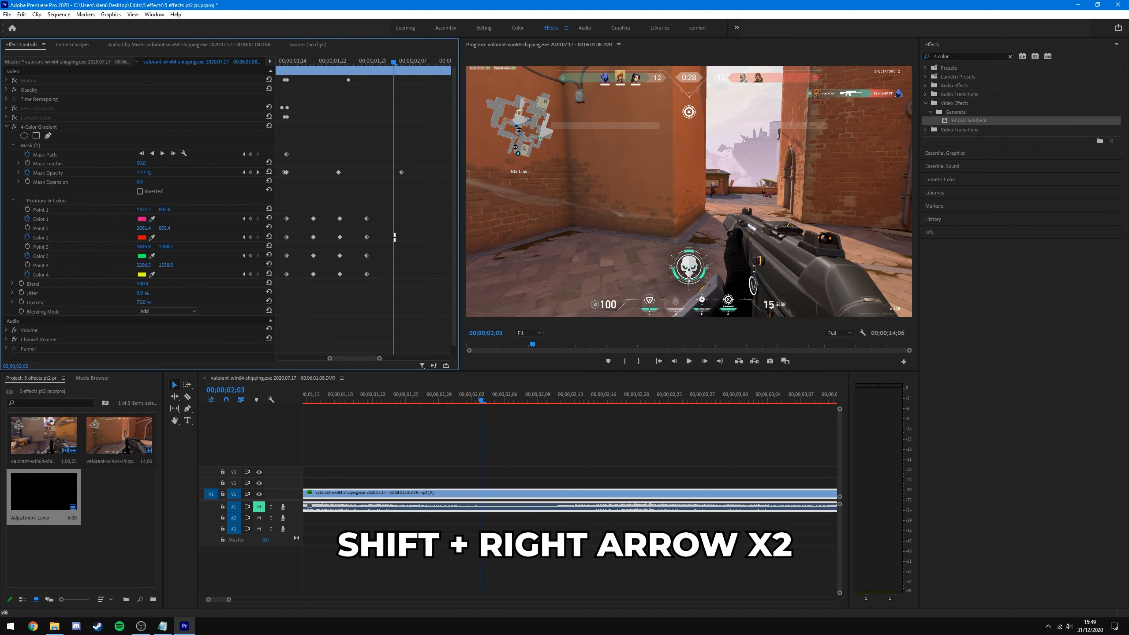
{"action": "left_click", "coordinate": [142, 218]}
{"action": "left_click_drag", "start_coordinate": [584, 354], "coordinate": [582, 336]}
{"action": "left_click", "coordinate": [653, 251]}
{"action": "left_click", "coordinate": [140, 236]}
{"action": "left_click_drag", "start_coordinate": [581, 258], "coordinate": [581, 359]}
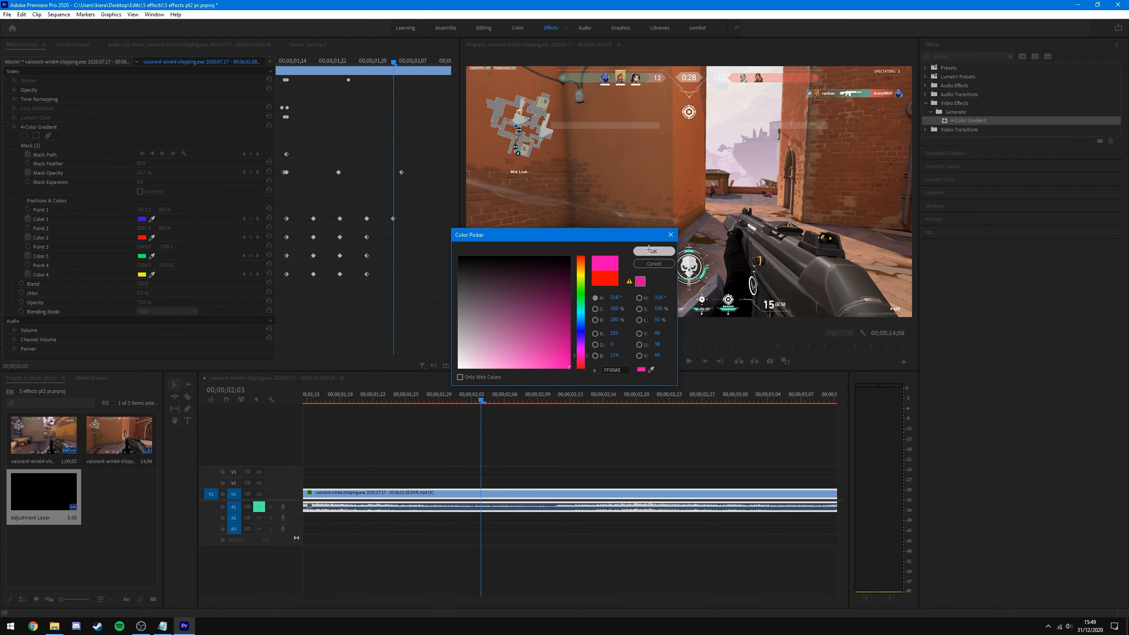
{"action": "left_click", "coordinate": [654, 251]}
{"action": "left_click", "coordinate": [142, 256]}
{"action": "left_click_drag", "start_coordinate": [580, 294], "coordinate": [582, 258]}
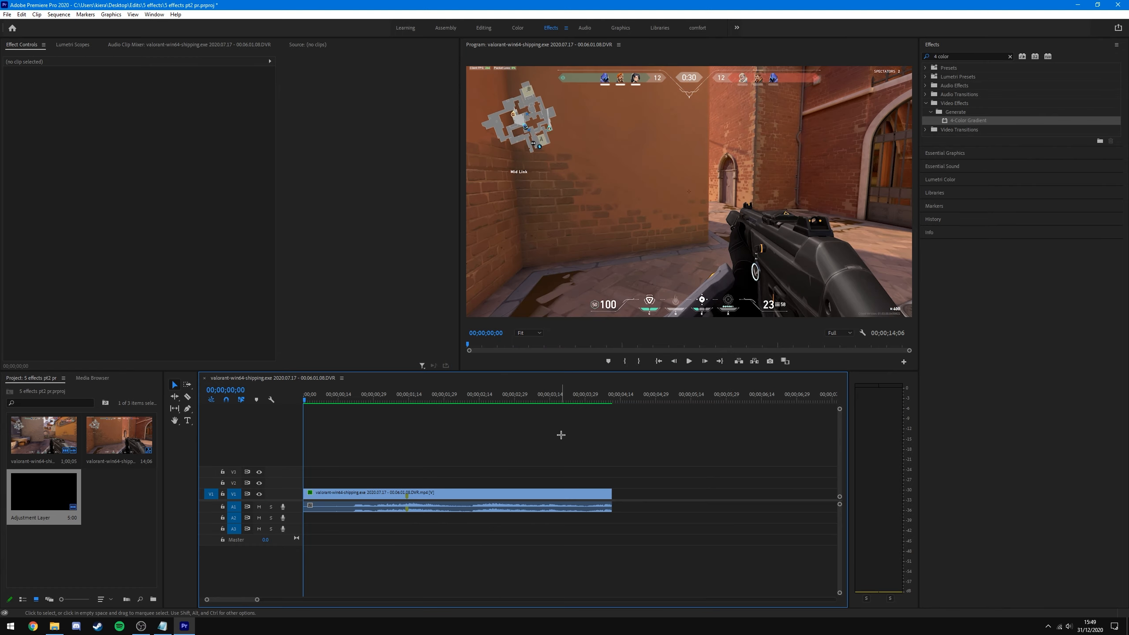
- Play the sequence from the start and scrub to about 00;00;01;17 to review the color-shifting gun glow
{"action": "key", "text": "space"}
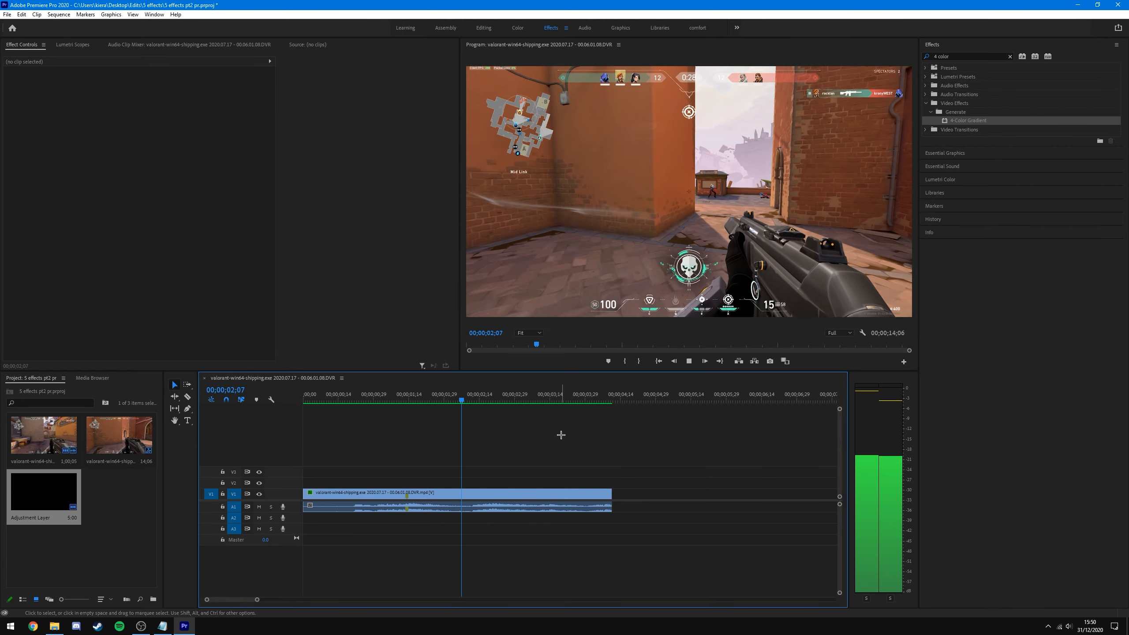
{"action": "key", "text": "space"}
{"action": "left_click_drag", "start_coordinate": [398, 398], "coordinate": [291, 430]}
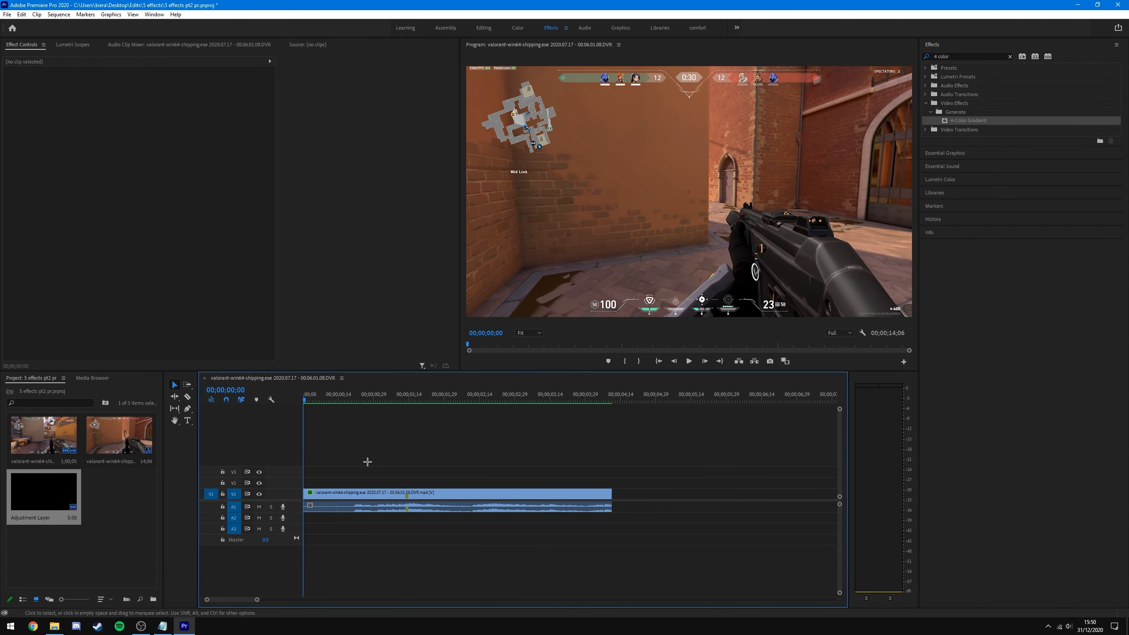
{"action": "key", "text": "space"}
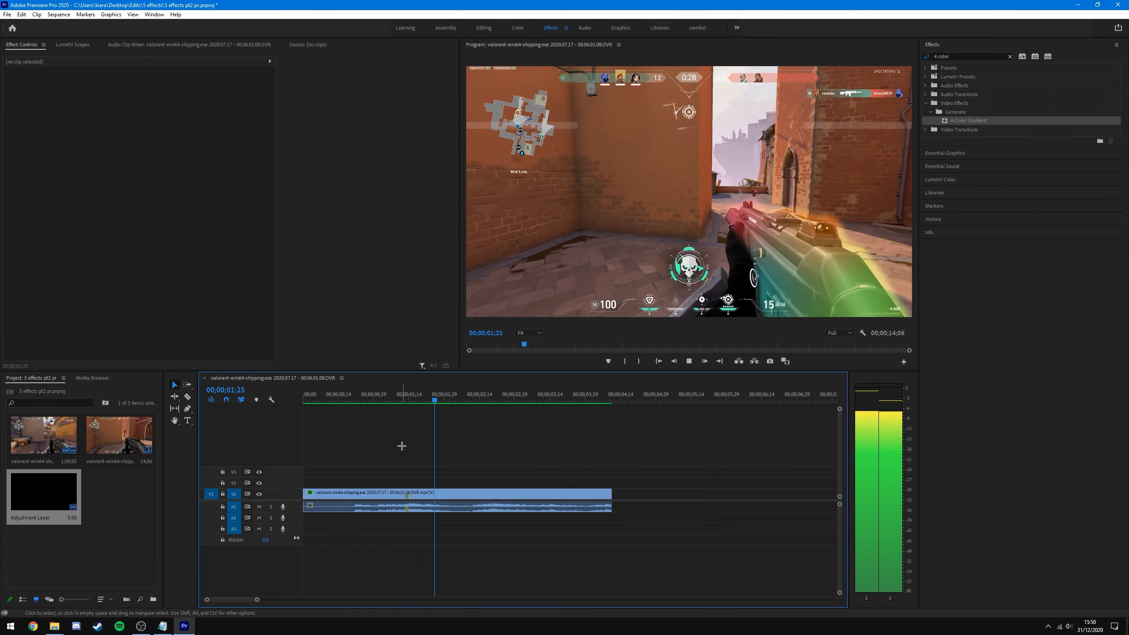
{"action": "left_click", "coordinate": [412, 403]}
{"action": "mouse_move", "coordinate": [412, 403]}
{"action": "left_mouse_down"}
{"action": "mouse_move", "coordinate": [441, 403]}
{"action": "mouse_move", "coordinate": [413, 402]}
{"action": "mouse_move", "coordinate": [438, 413]}
{"action": "mouse_move", "coordinate": [403, 427]}
{"action": "mouse_move", "coordinate": [436, 427]}
{"action": "mouse_move", "coordinate": [415, 425]}
{"action": "left_mouse_up"}
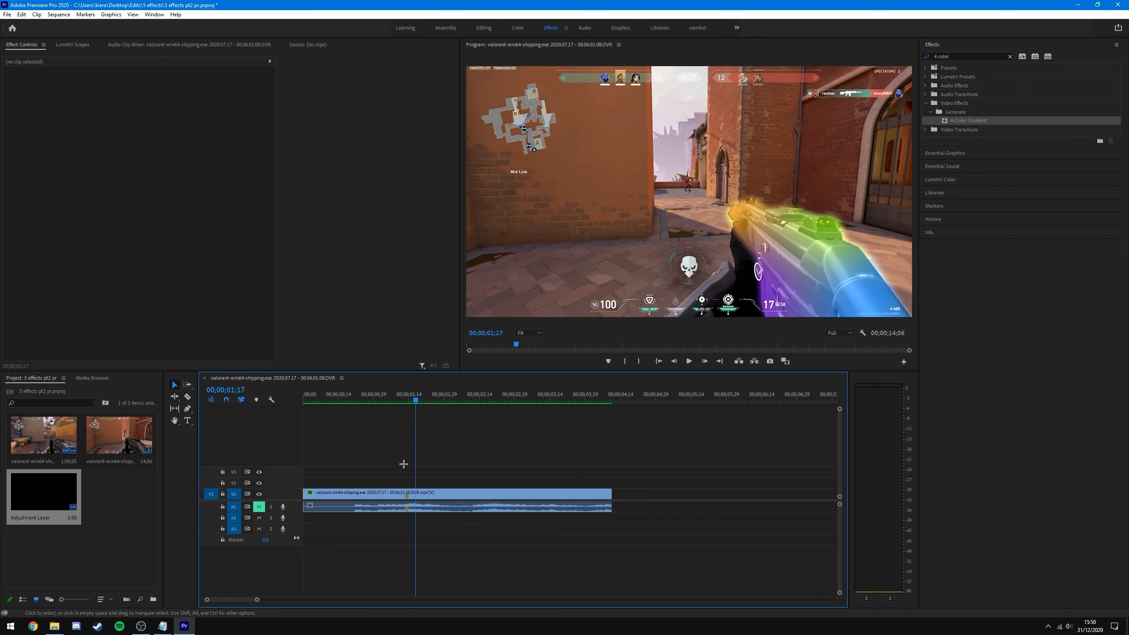
- Unmute audio track A1 and play the sequence from the start twice to review the combined effects with sound
{"action": "left_click", "coordinate": [259, 507]}
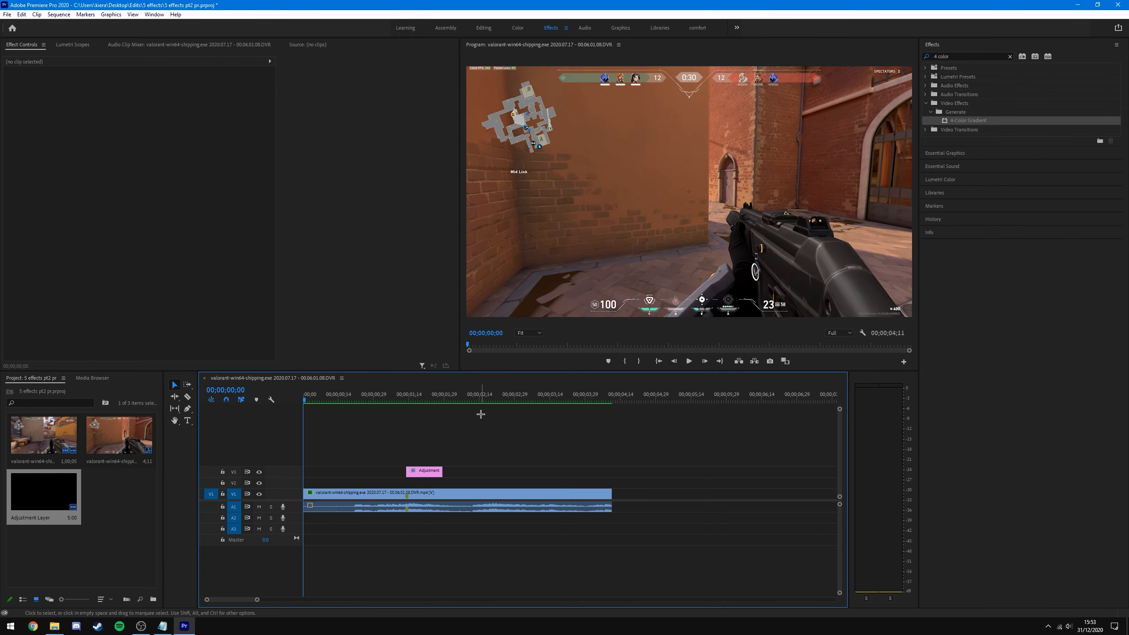
{"action": "key", "text": "space"}
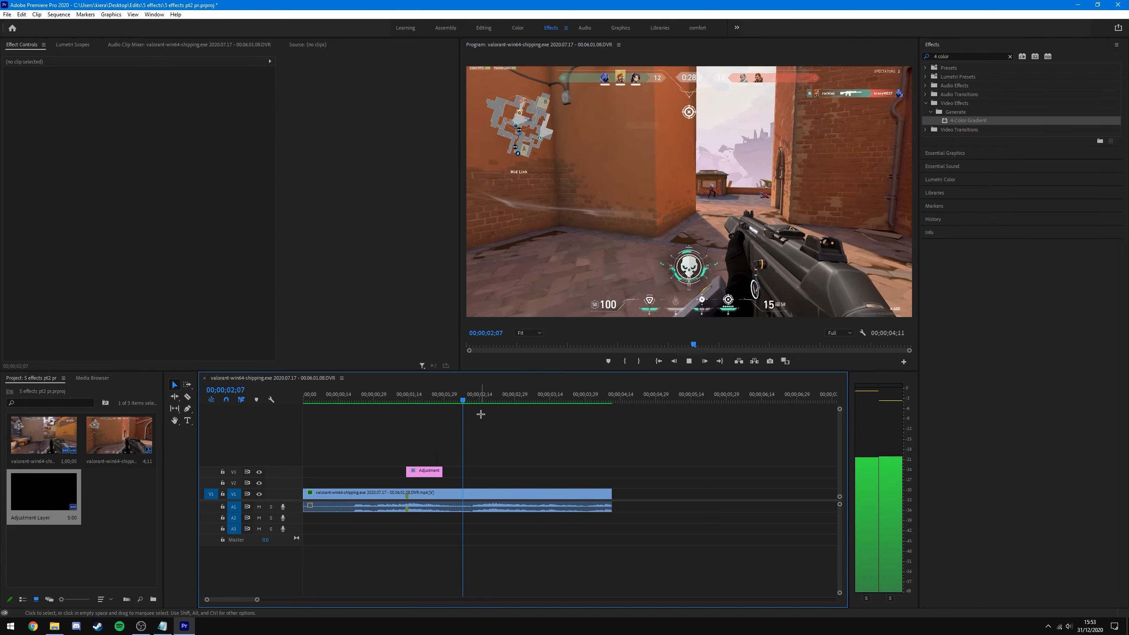
{"action": "key", "text": "space"}
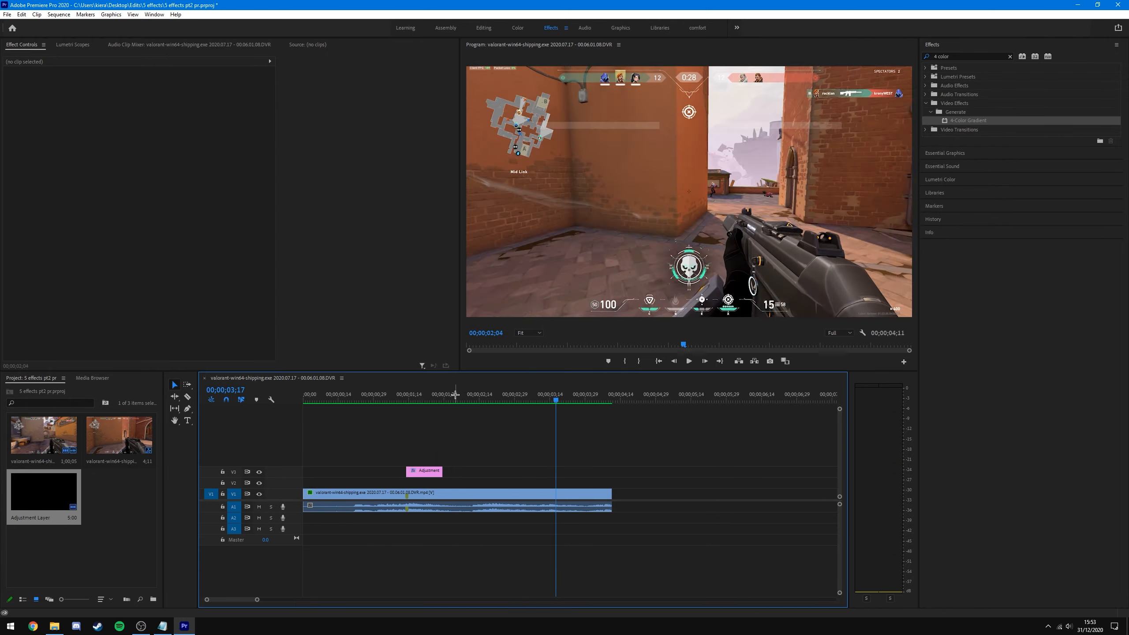
{"action": "key", "text": "Home"}
{"action": "key", "text": "space"}
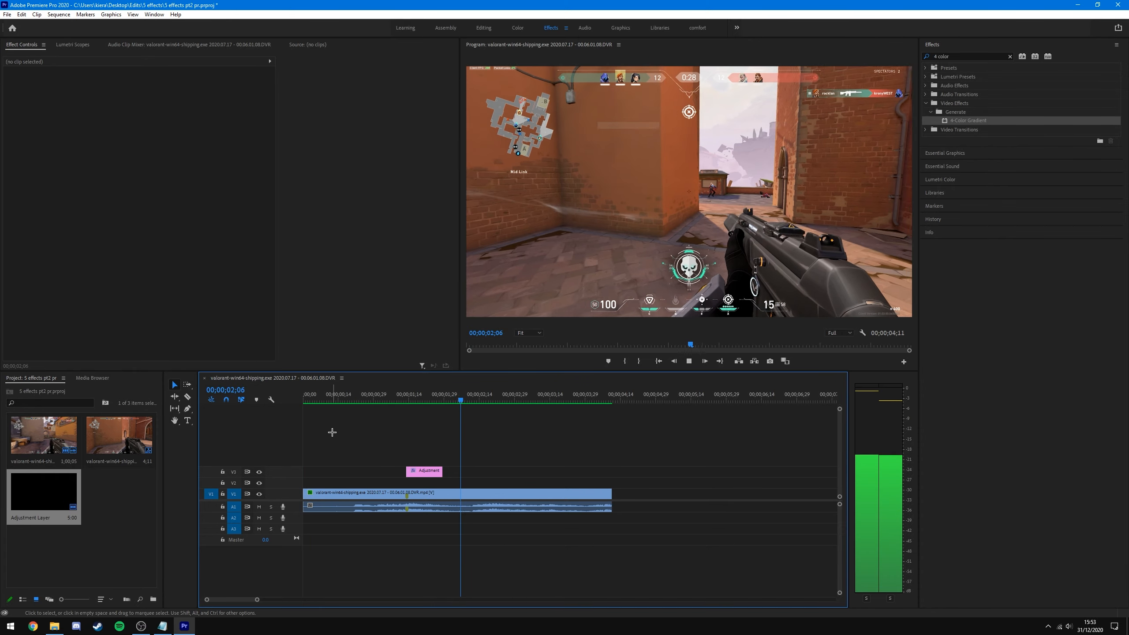
- Scrub through the adjustment layer section from about 00;00;01;14 to examine its flash over the gun glow
{"action": "left_click", "coordinate": [407, 400]}
{"action": "left_click_drag", "start_coordinate": [423, 400], "coordinate": [408, 435]}
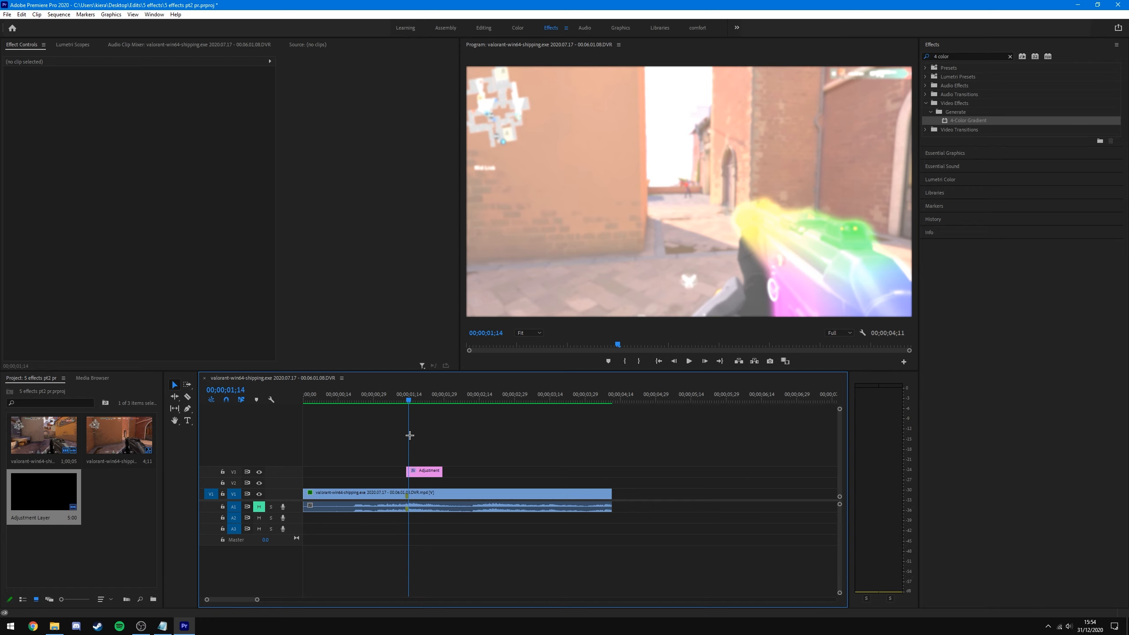
{"action": "left_click", "coordinate": [414, 400]}
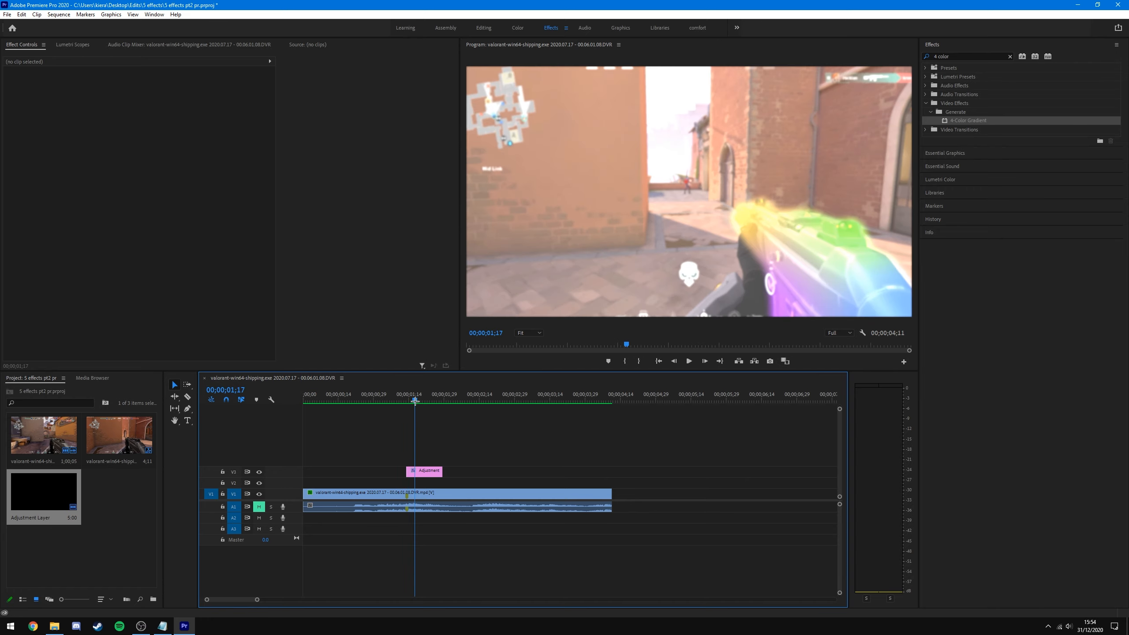
{"action": "left_click_drag", "start_coordinate": [414, 400], "coordinate": [421, 431]}
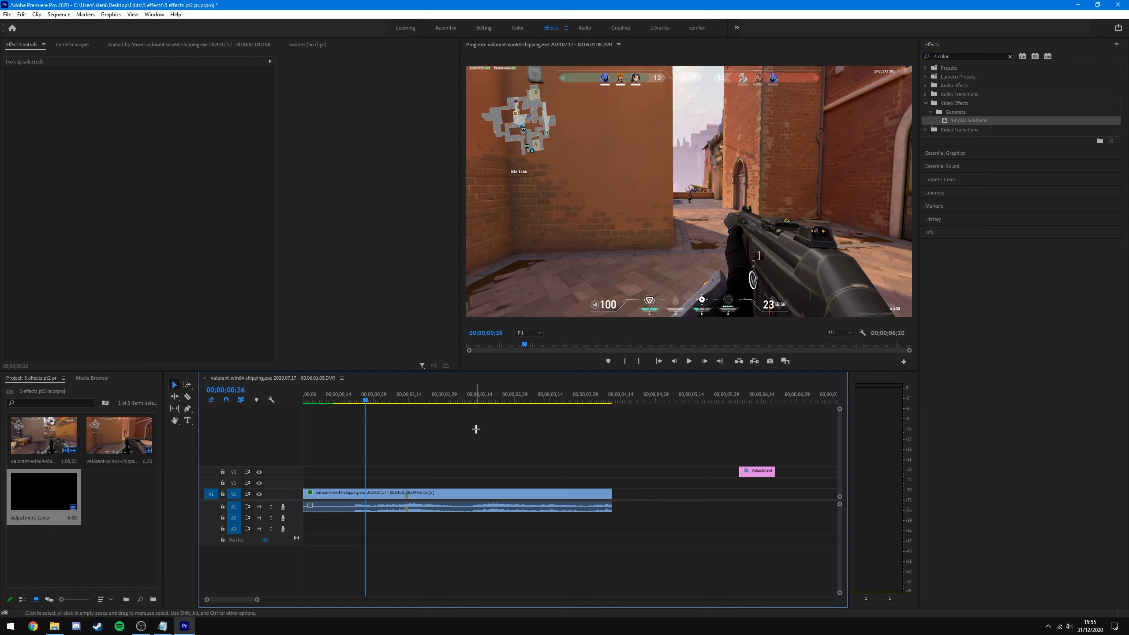
- Place the playhead on the gameplay clip's marker at 00;00;01;13 and apply the VR Chromatic Aberrations effect to the clip
{"action": "left_click", "coordinate": [407, 401]}
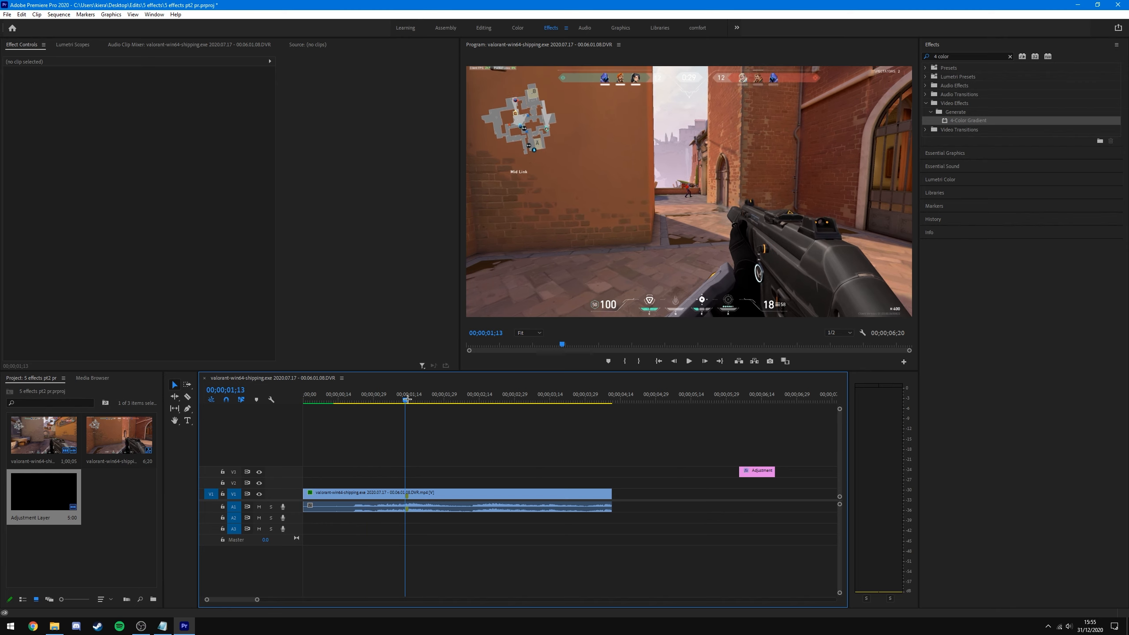
{"action": "left_click", "coordinate": [431, 492]}
{"action": "key", "text": "="}
{"action": "key", "text": "="}
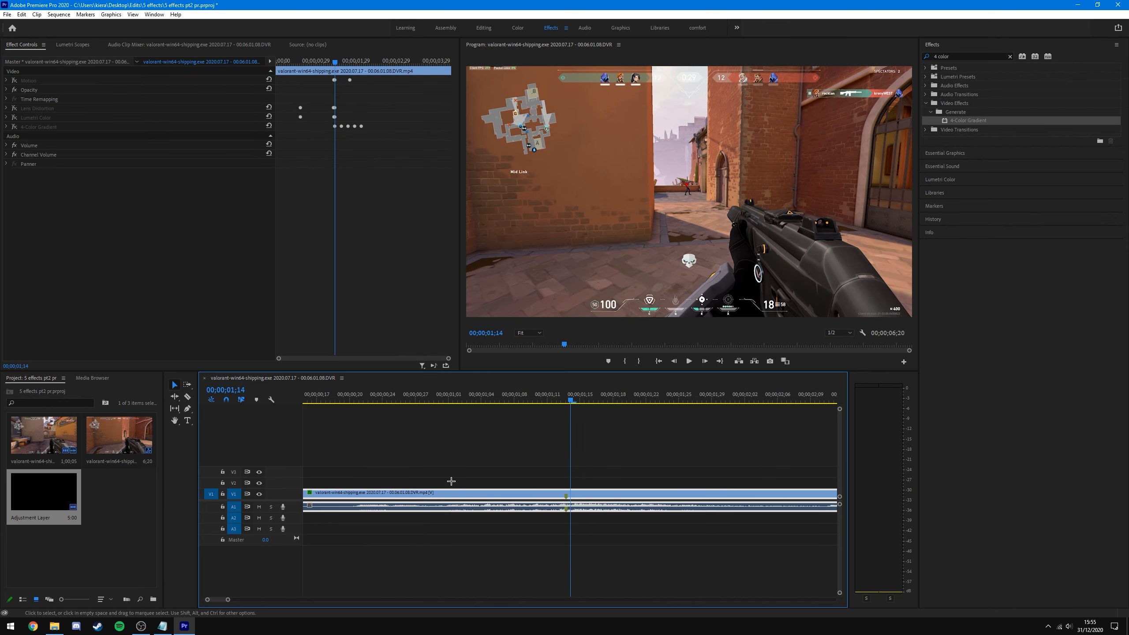
{"action": "left_click", "coordinate": [567, 402]}
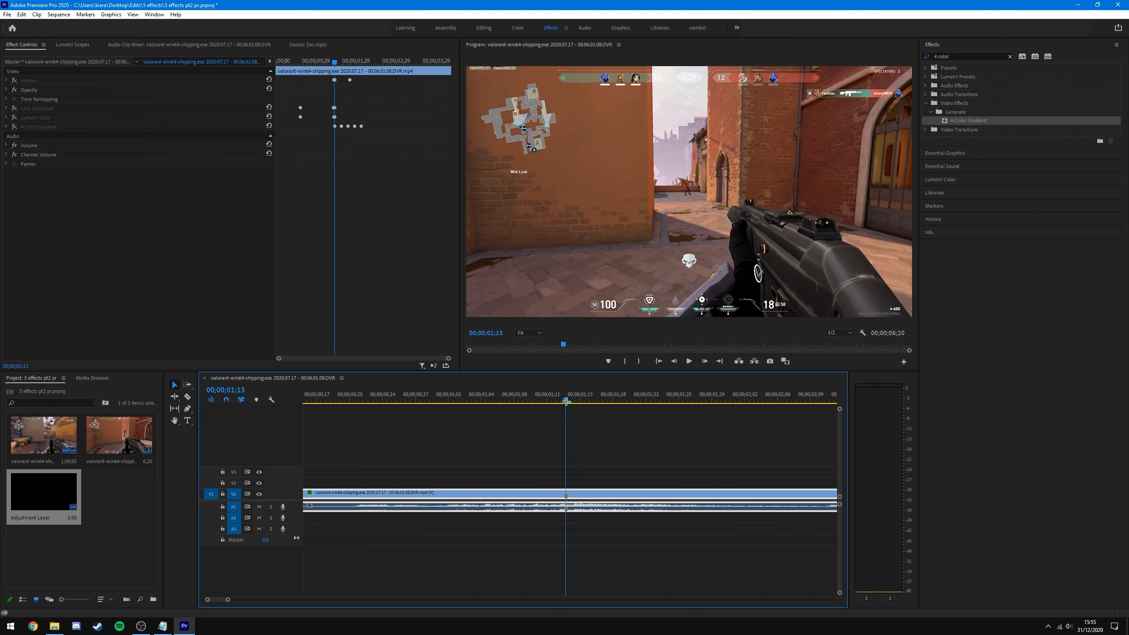
{"action": "left_click", "coordinate": [966, 57]}
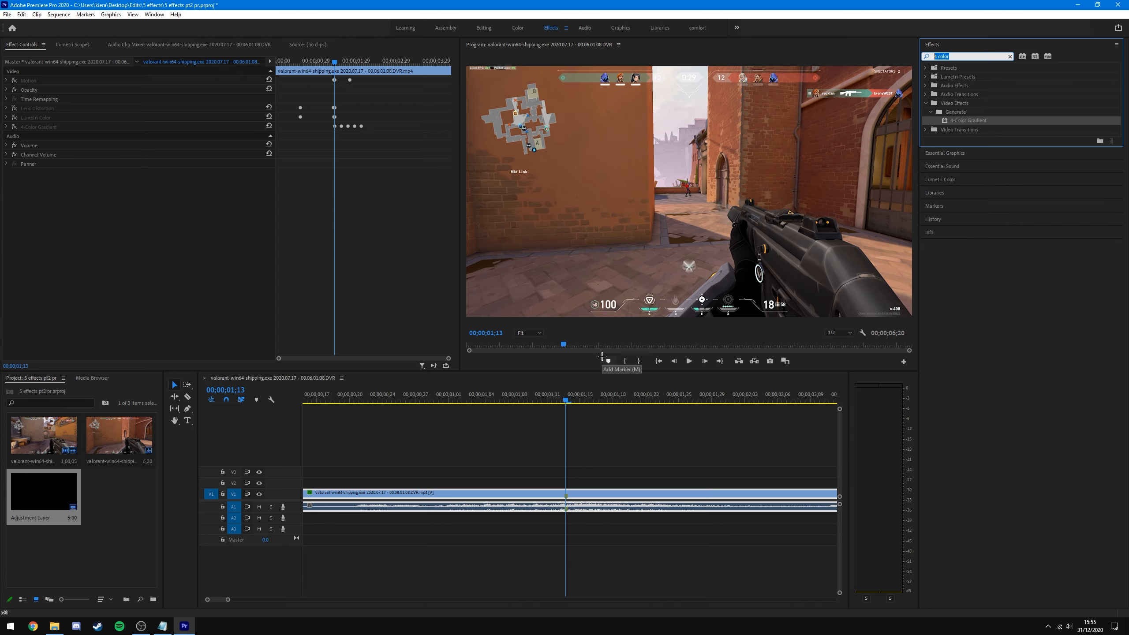
{"action": "type", "text": "chromatic"}
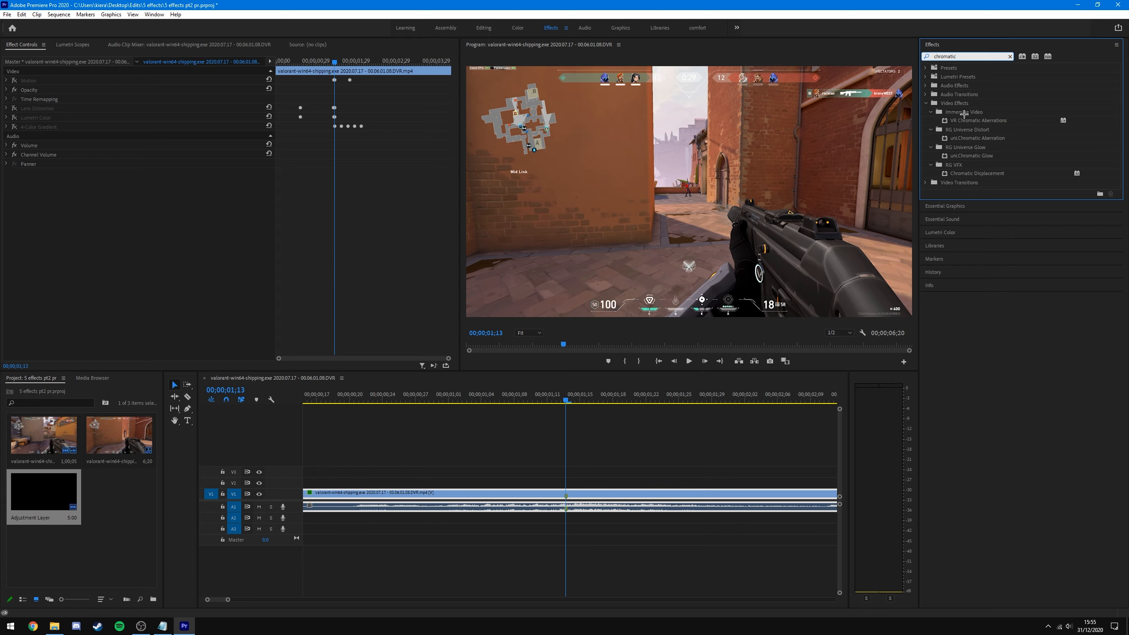
{"action": "left_click", "coordinate": [980, 120]}
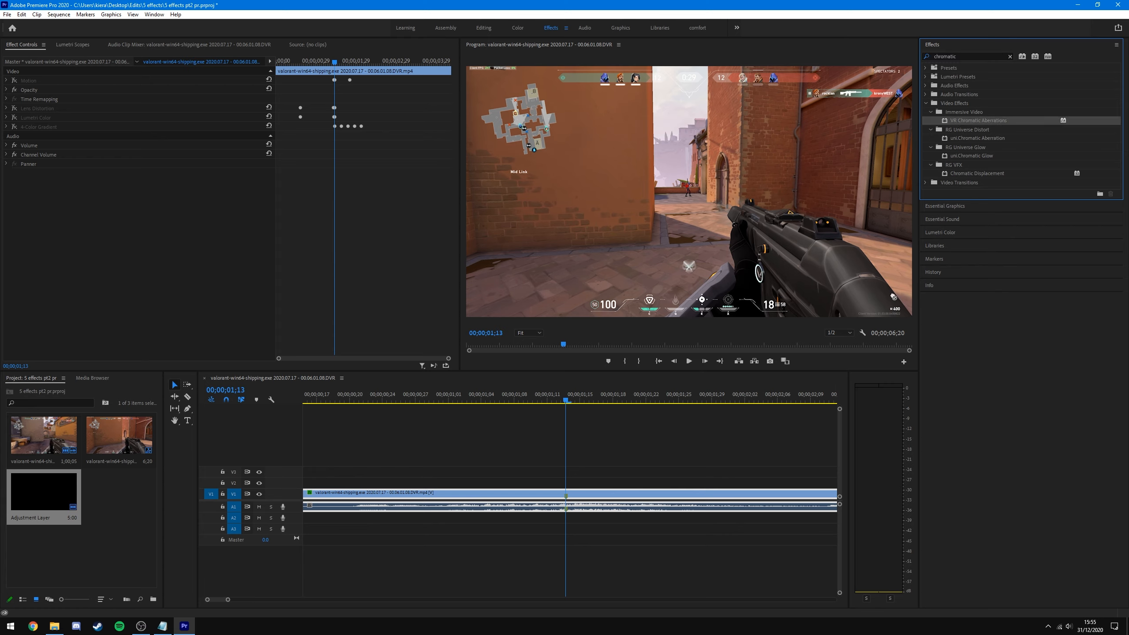
{"action": "left_click_drag", "start_coordinate": [979, 120], "coordinate": [640, 492]}
{"action": "left_click", "coordinate": [107, 79]}
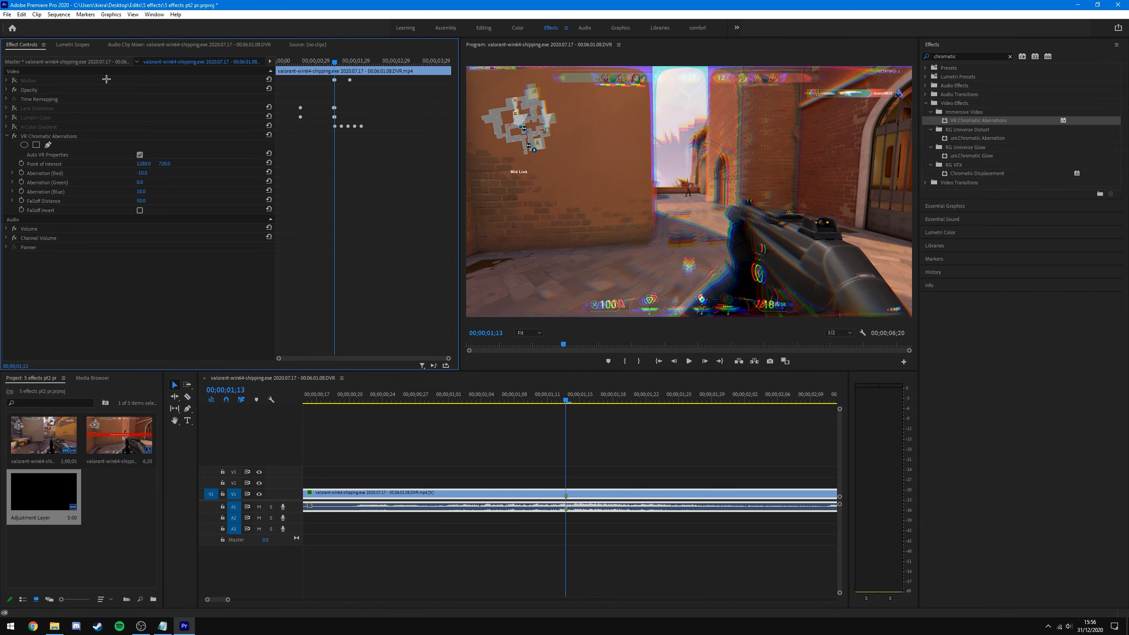
- Start keyframing Aberration (Red), Aberration (Blue) and Falloff Distance at the clip marker
{"action": "left_click", "coordinate": [21, 172]}
{"action": "left_click", "coordinate": [21, 191]}
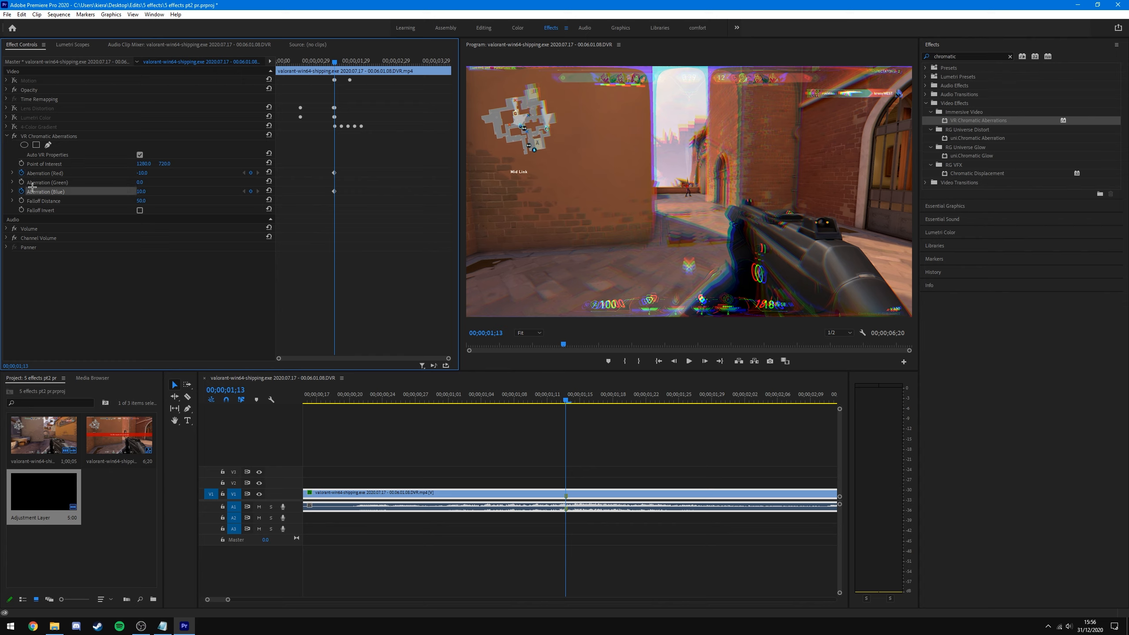
{"action": "left_click", "coordinate": [21, 200]}
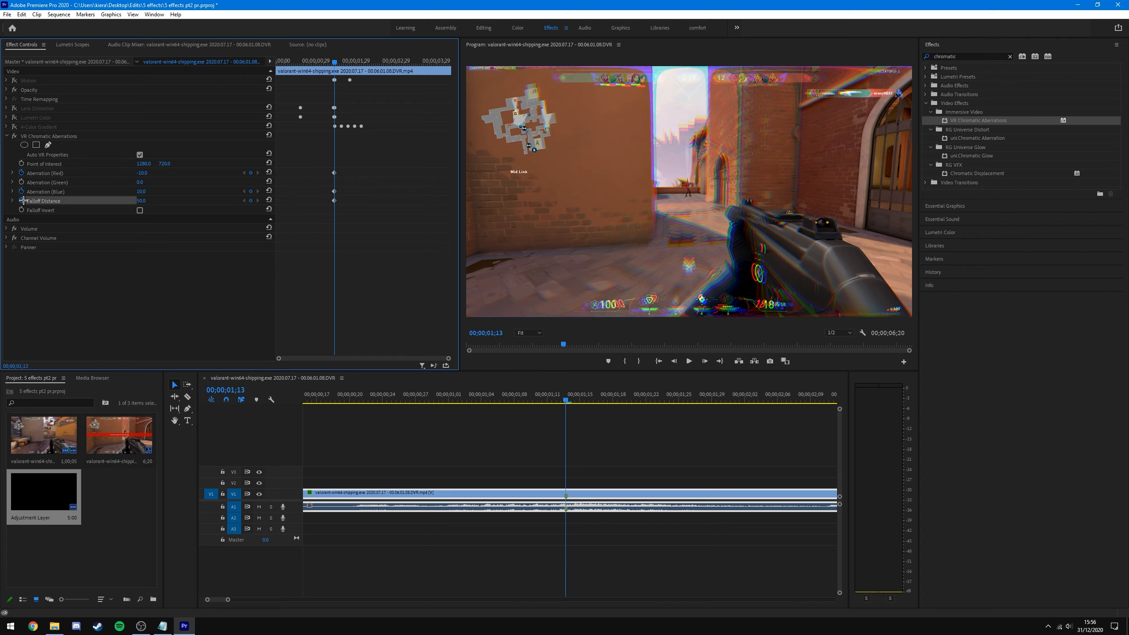
- One frame before the marker, keyframe Falloff Distance, Aberration (Blue) and Aberration (Red) at 0
{"action": "scroll", "coordinate": [331, 88], "scroll_direction": "up", "scroll_amount": 1}
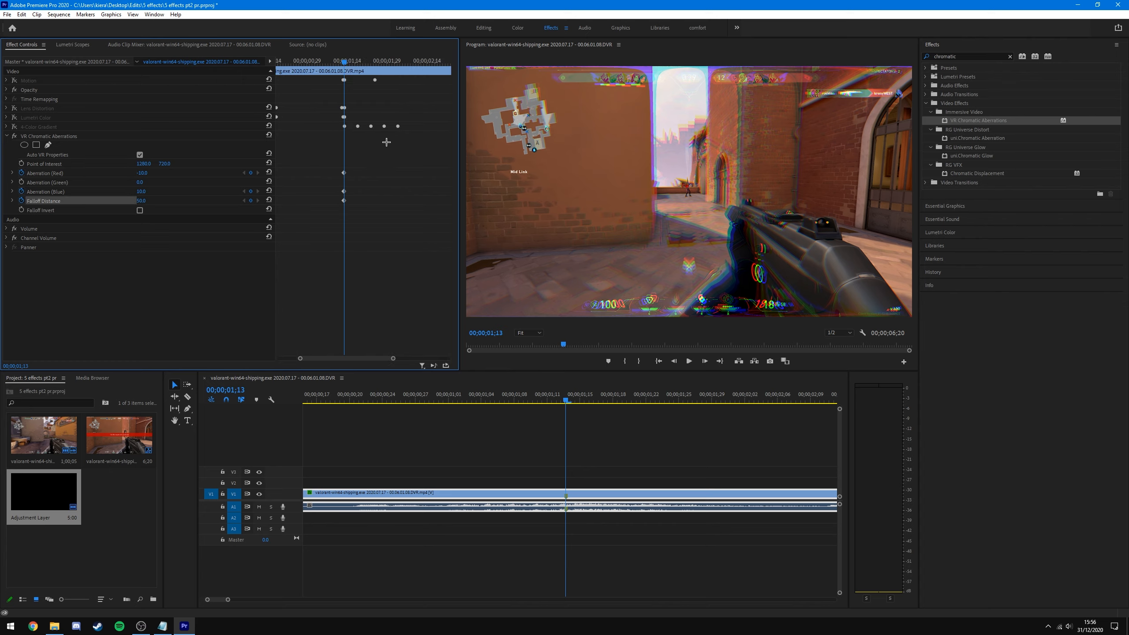
{"action": "key", "text": "Left"}
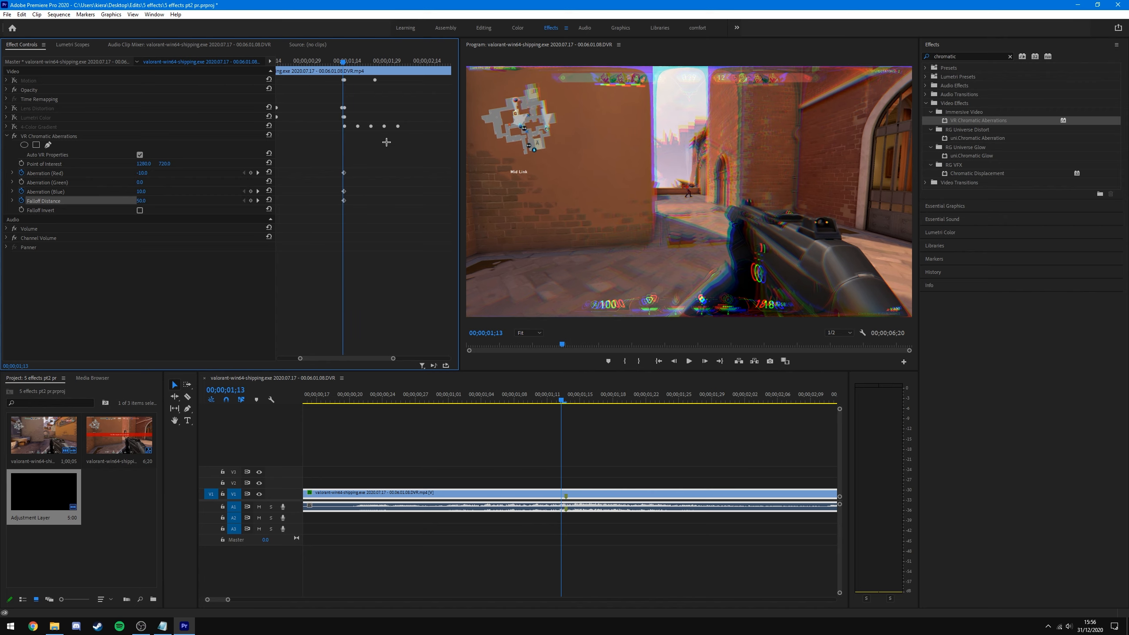
{"action": "left_click", "coordinate": [143, 202]}
{"action": "type", "text": "0"}
{"action": "key", "text": "Return"}
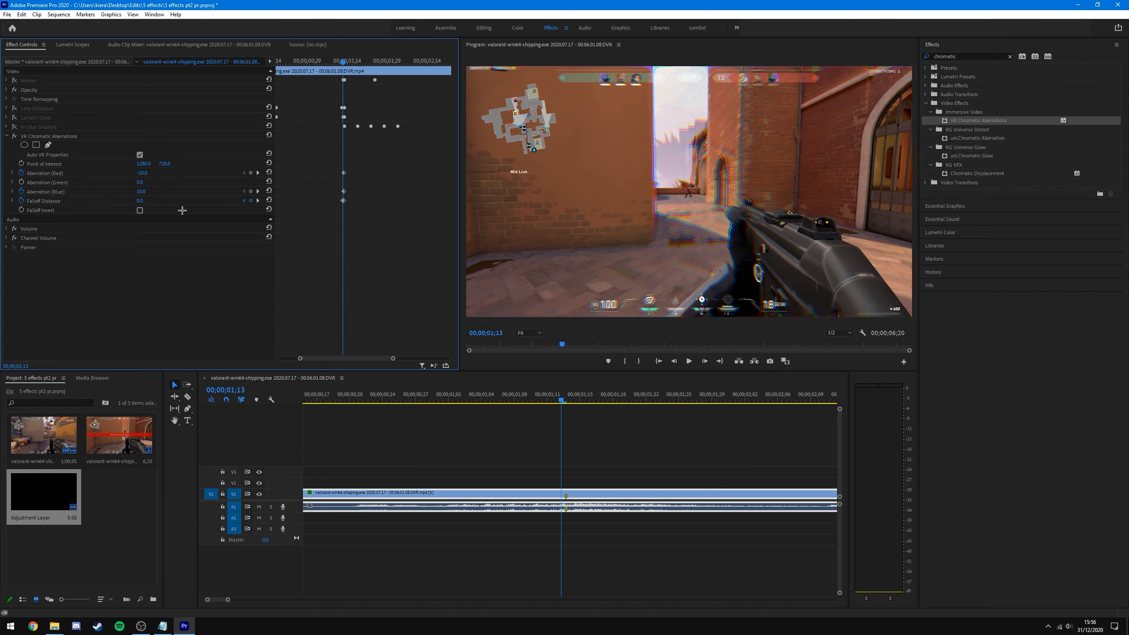
{"action": "key", "text": "shift+Tab"}
{"action": "type", "text": "0"}
{"action": "key", "text": "Return"}
{"action": "left_click", "coordinate": [143, 173]}
{"action": "type", "text": "0"}
{"action": "key", "text": "Return"}
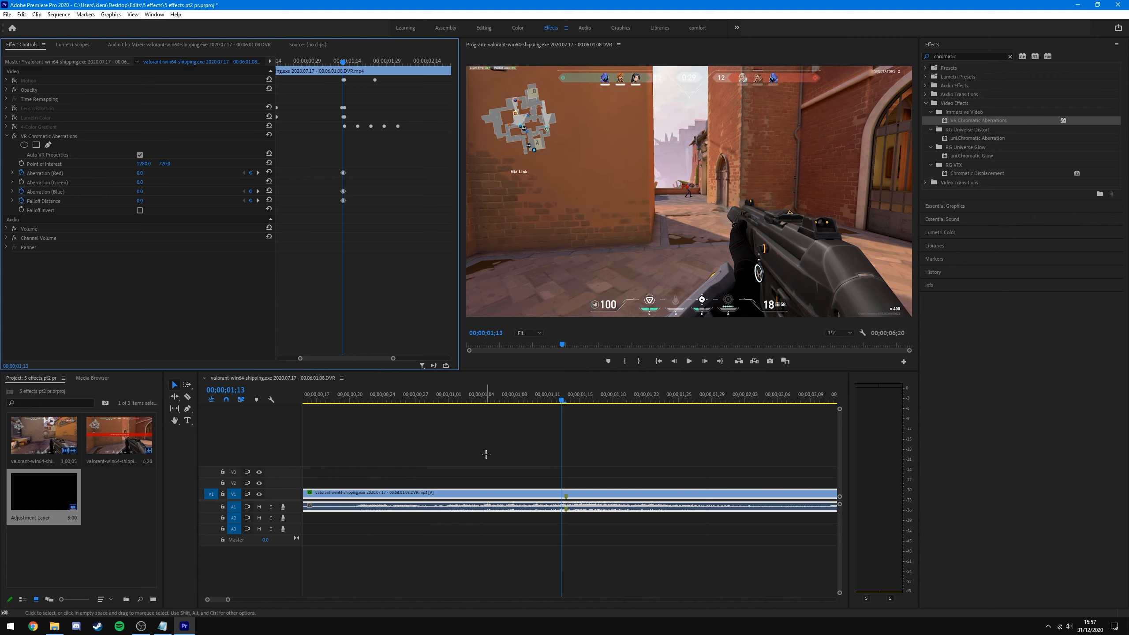
- Return to the marker frame, compare the aberration with and without Falloff Invert, and leave Falloff Invert on
{"action": "key", "text": "Right"}
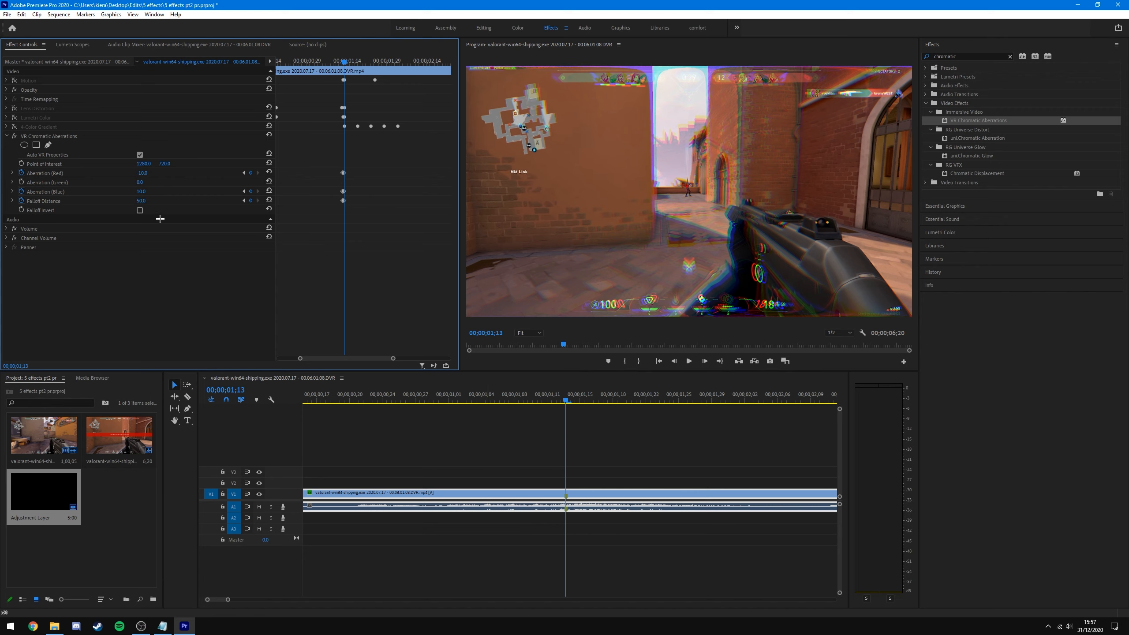
{"action": "left_click", "coordinate": [139, 211]}
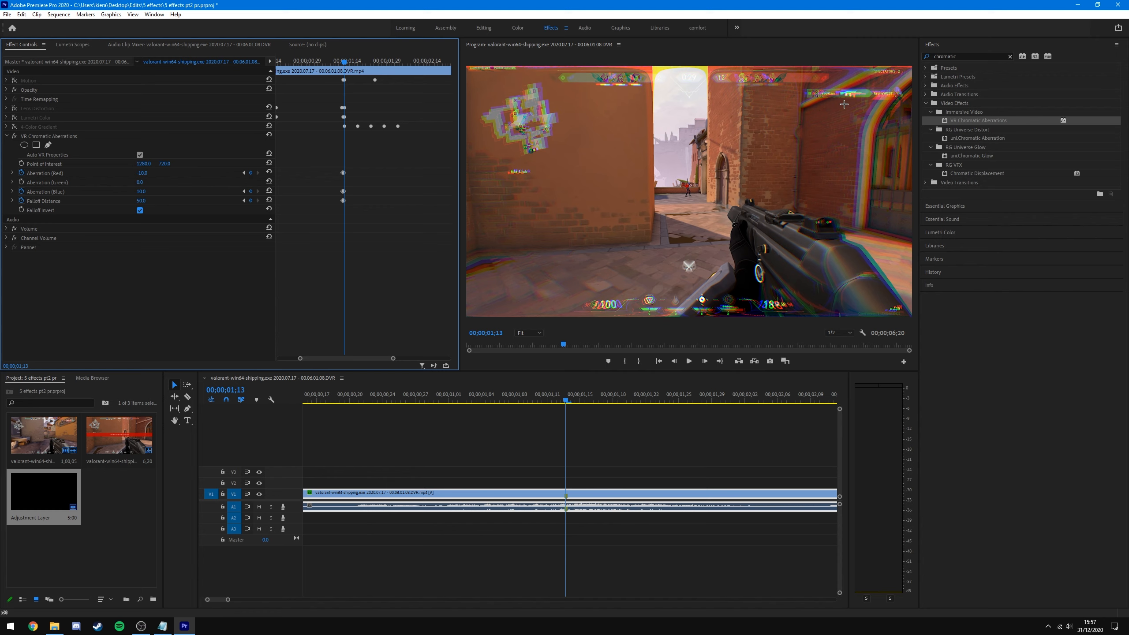
{"action": "left_click", "coordinate": [139, 210]}
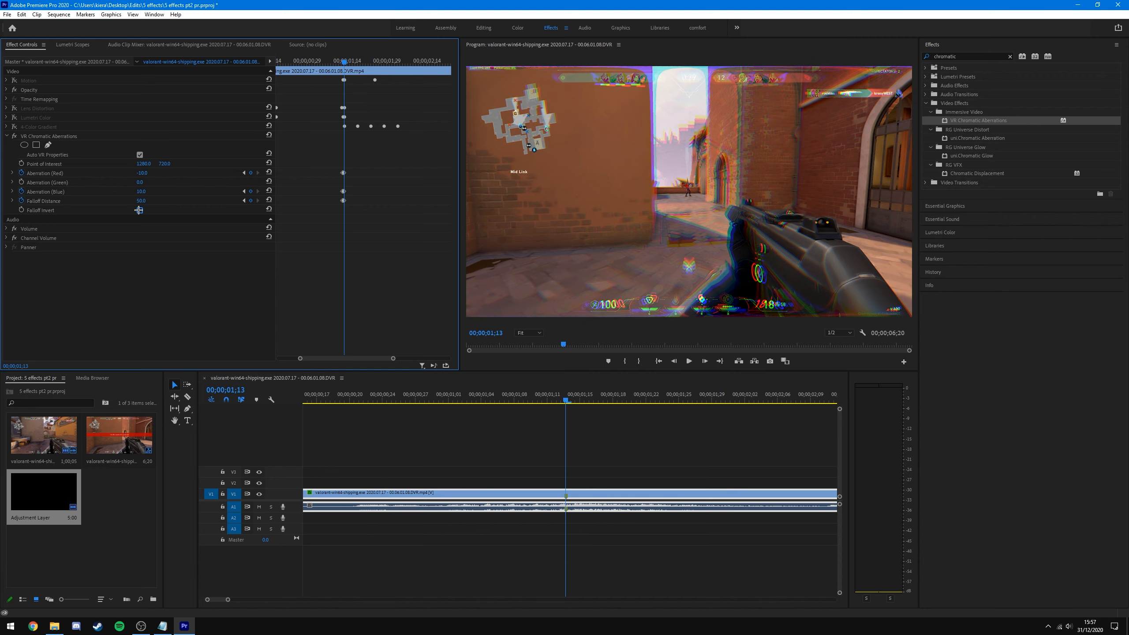
{"action": "left_click", "coordinate": [139, 210]}
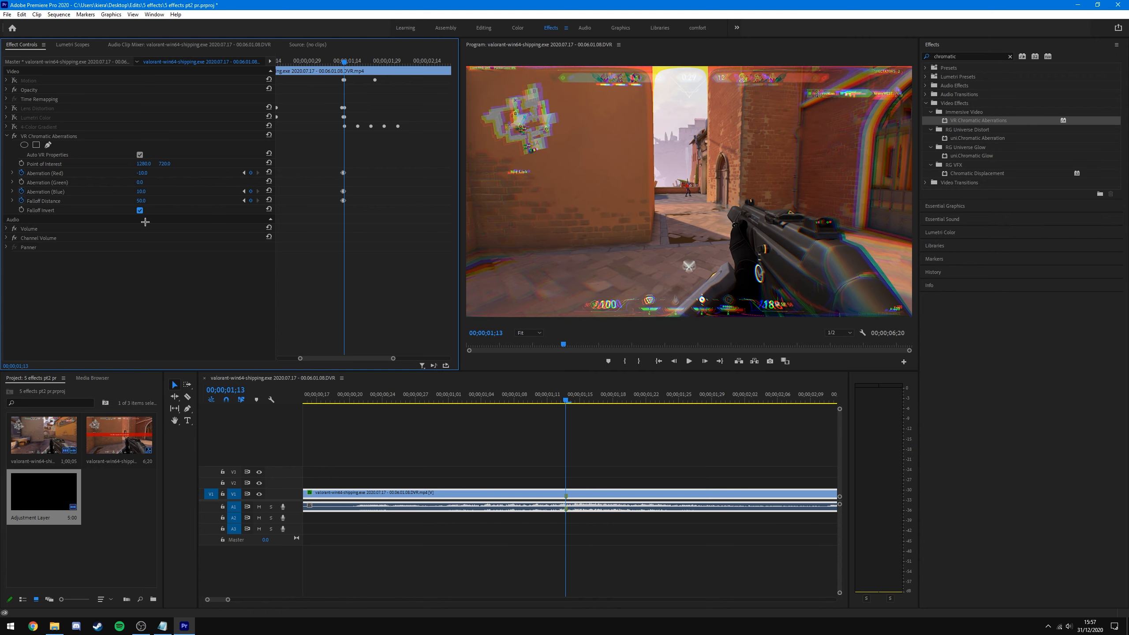
- Try the Stereoscopic Over/Under and Side-by-Side frame layouts with Auto VR Properties off, and restore Monoscopic and Auto VR Properties
{"action": "left_click", "coordinate": [139, 154]}
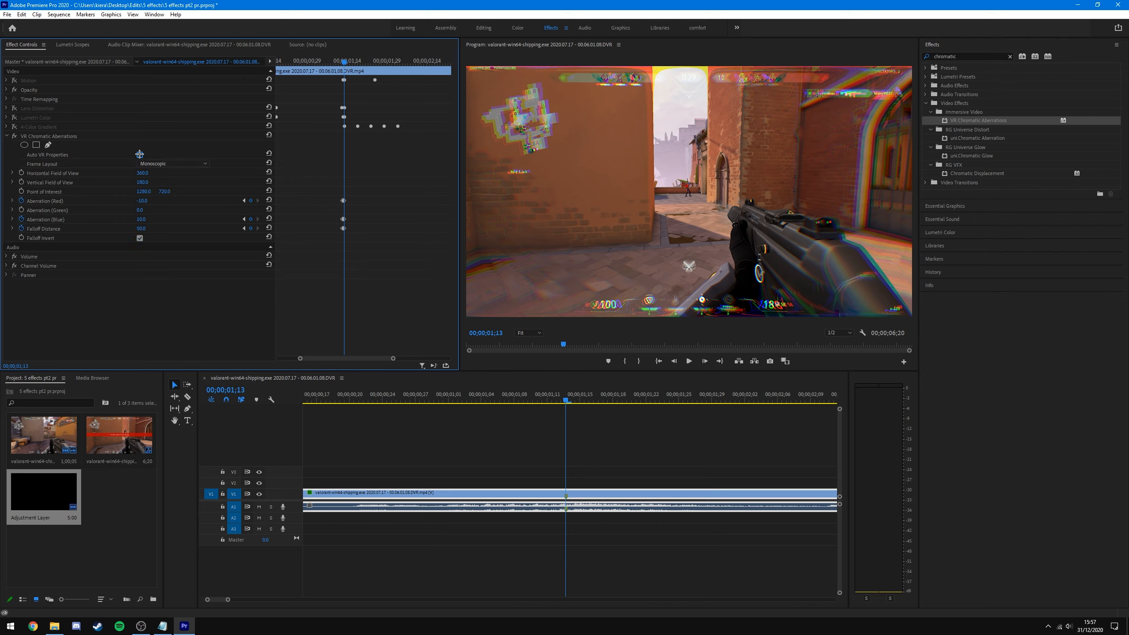
{"action": "left_click", "coordinate": [182, 163]}
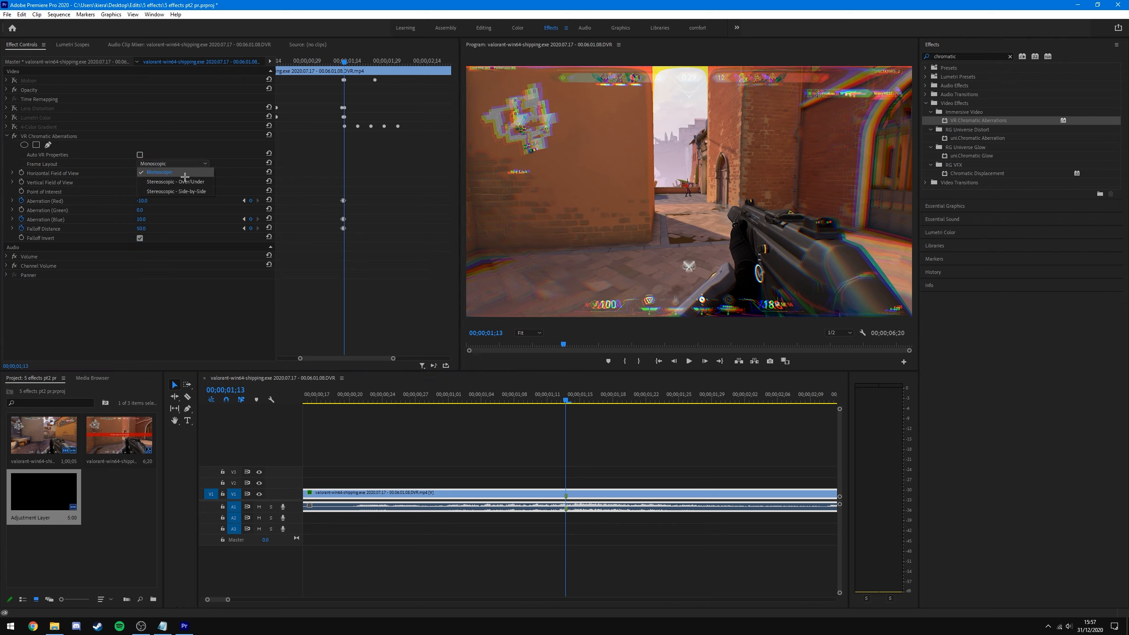
{"action": "left_click", "coordinate": [184, 180]}
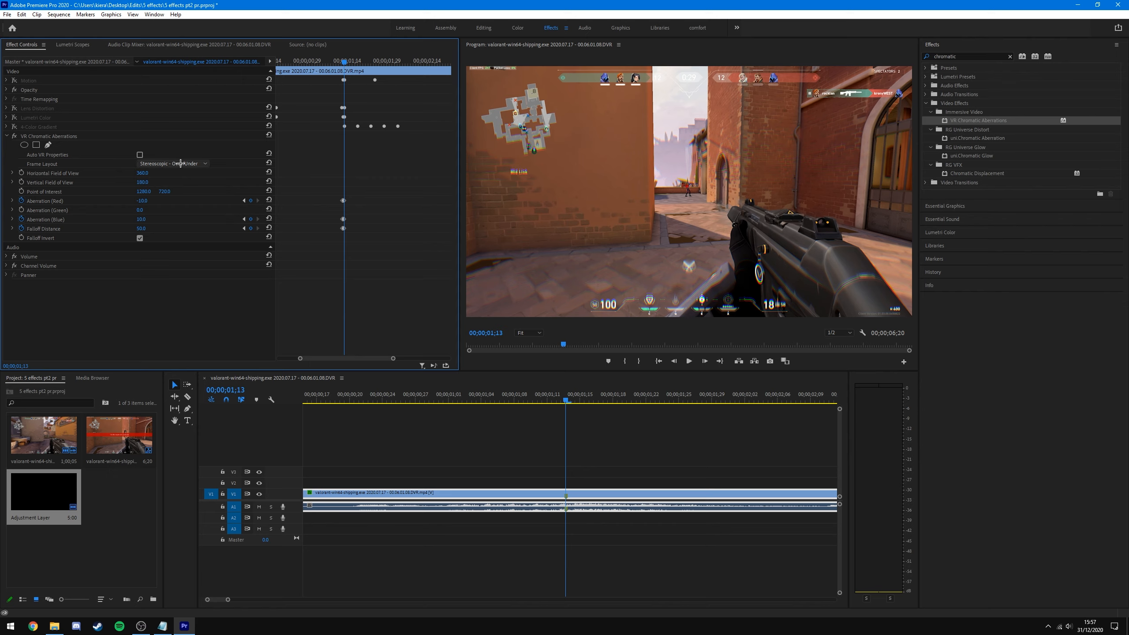
{"action": "left_click", "coordinate": [180, 163]}
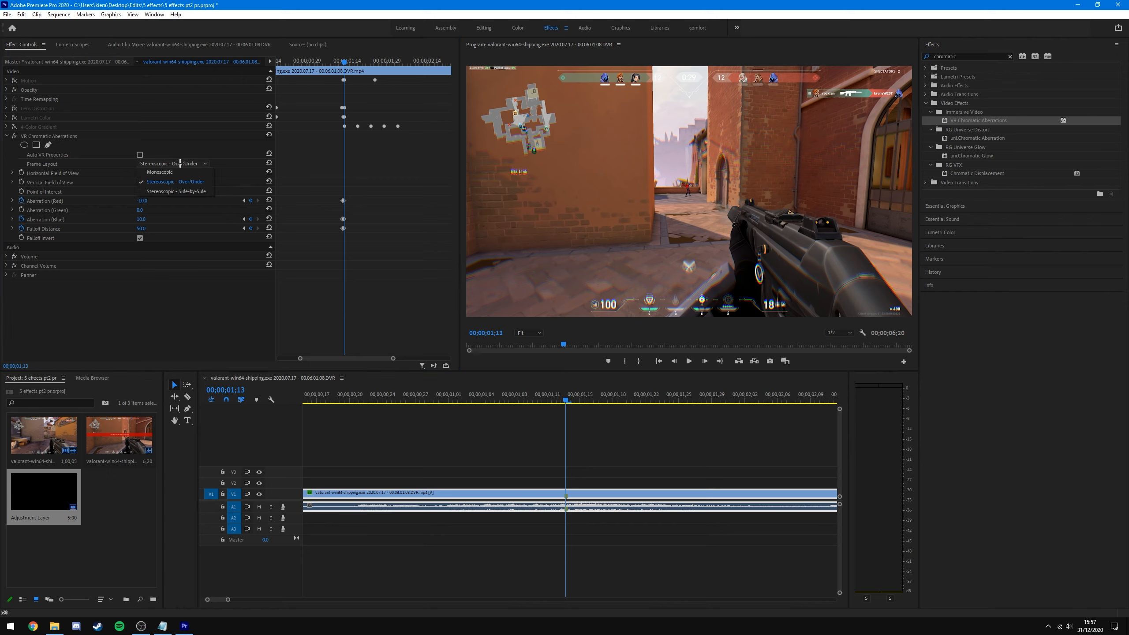
{"action": "left_click", "coordinate": [513, 166]}
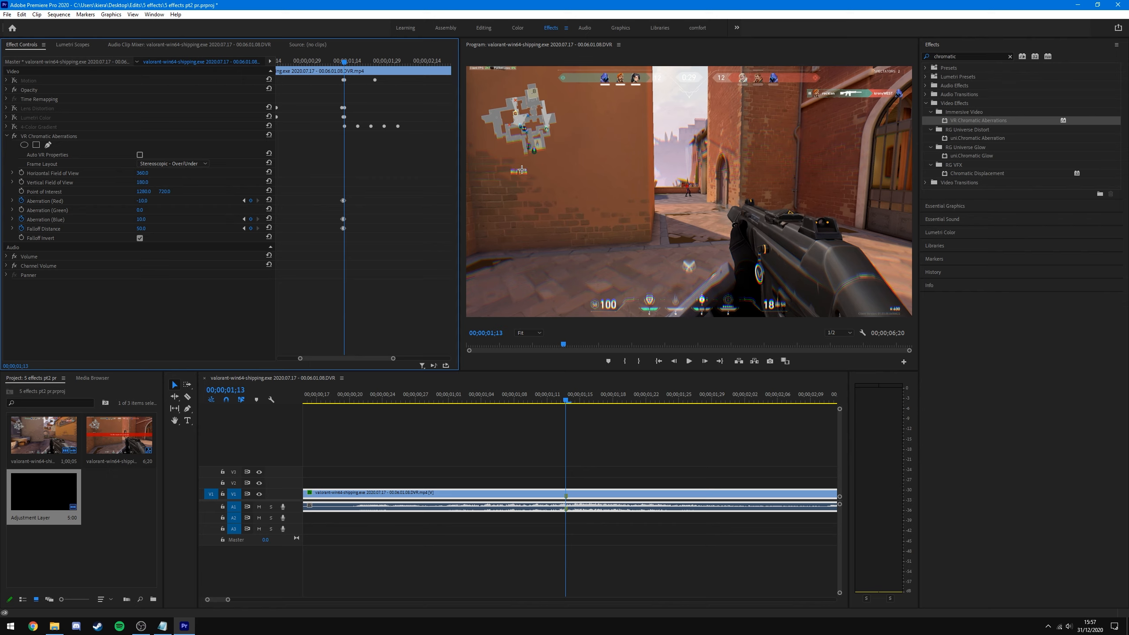
{"action": "left_click", "coordinate": [190, 163]}
{"action": "left_click", "coordinate": [187, 191]}
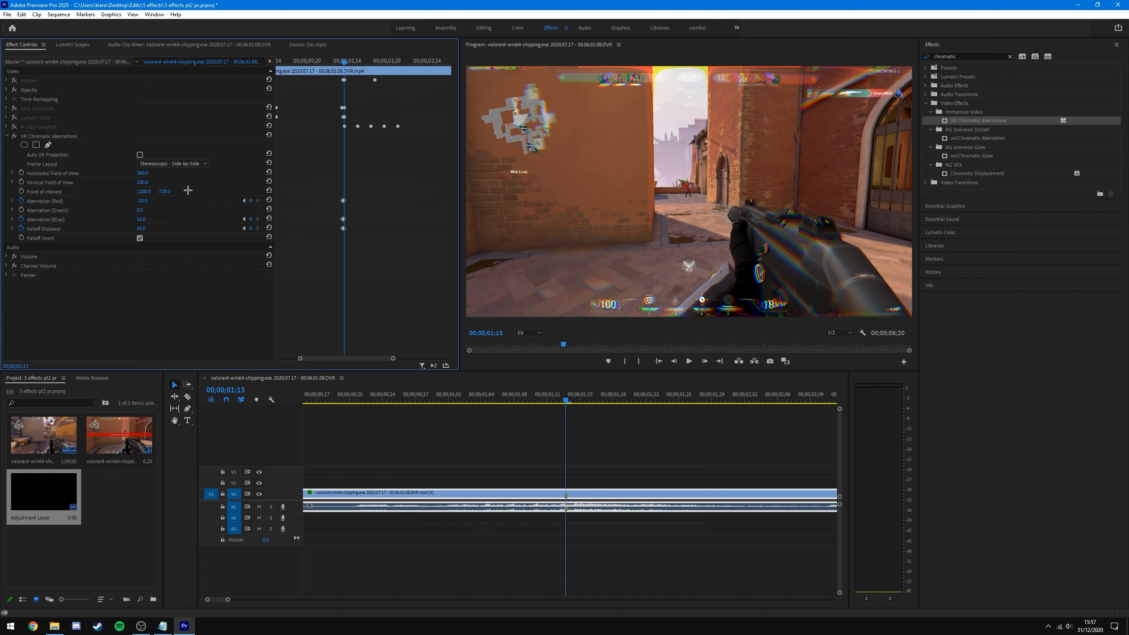
{"action": "left_click", "coordinate": [191, 163]}
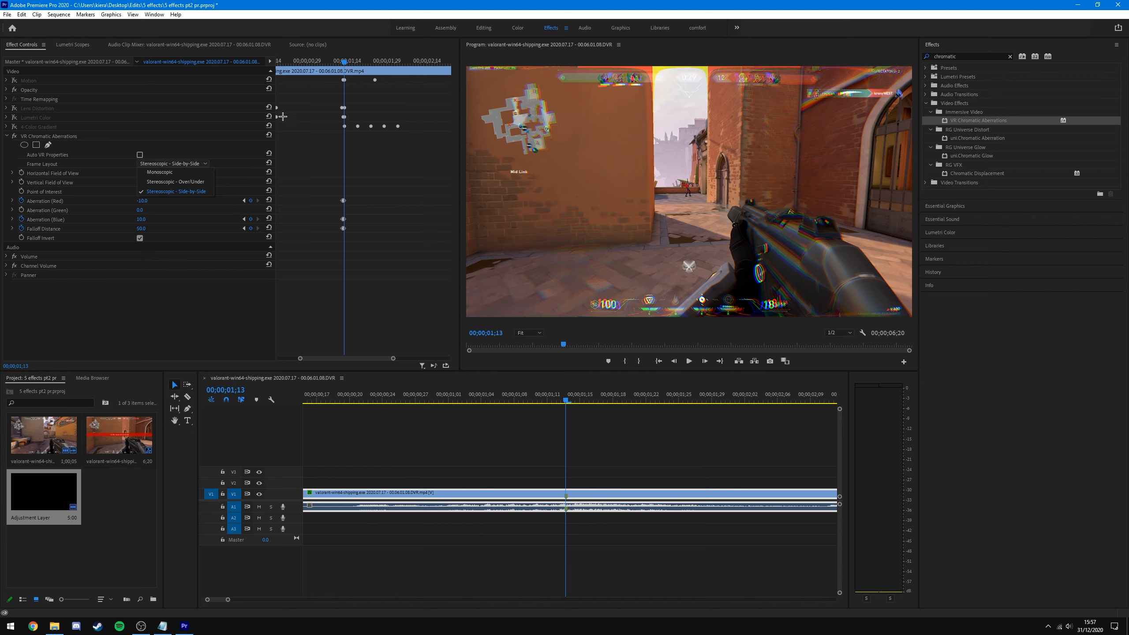
{"action": "left_click", "coordinate": [183, 172]}
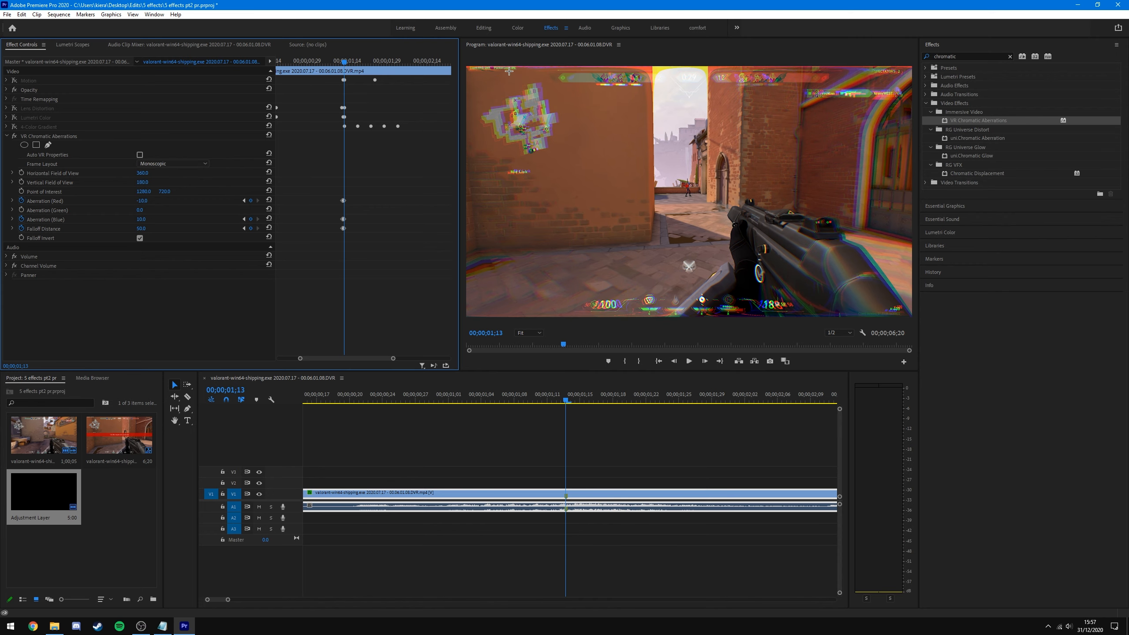
{"action": "left_click", "coordinate": [139, 154]}
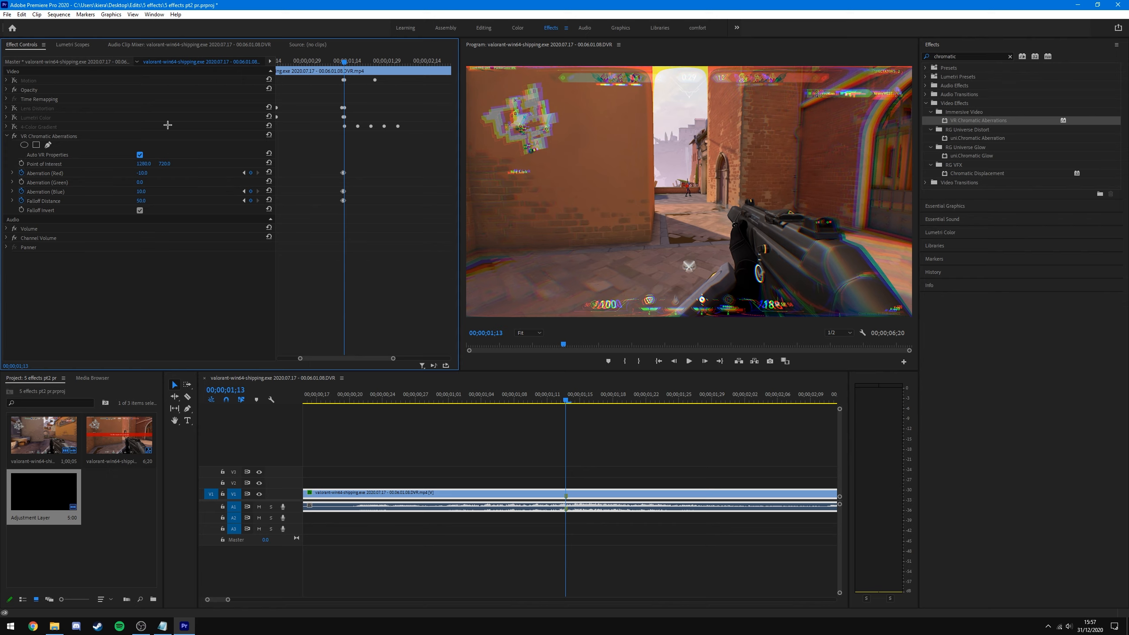
- At 00;00;01;25, keyframe Falloff Distance, Aberration (Blue) and Aberration (Red) at 0
{"action": "scroll", "coordinate": [391, 250], "scroll_direction": "up", "scroll_amount": 3}
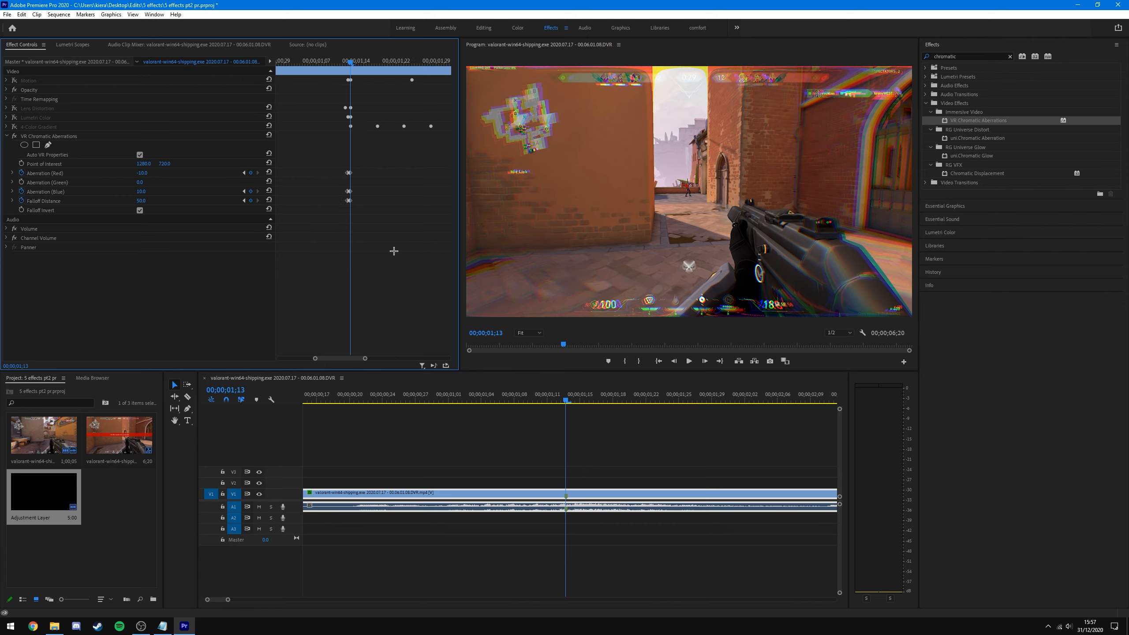
{"action": "scroll", "coordinate": [387, 179], "scroll_direction": "down", "scroll_amount": 2}
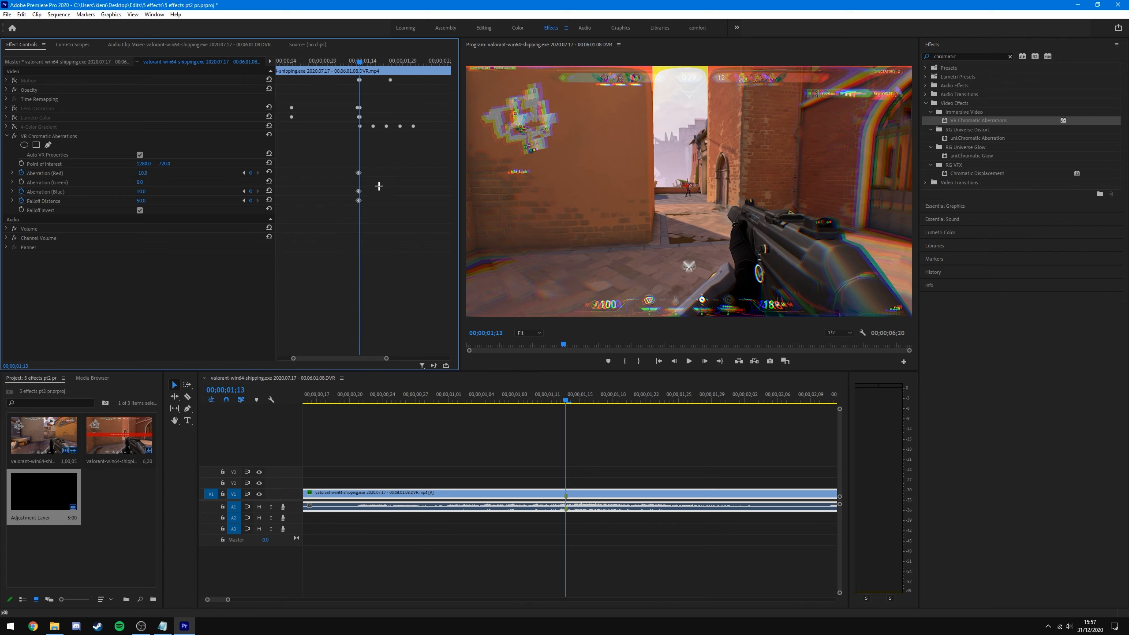
{"action": "left_click_drag", "start_coordinate": [360, 62], "coordinate": [390, 88]}
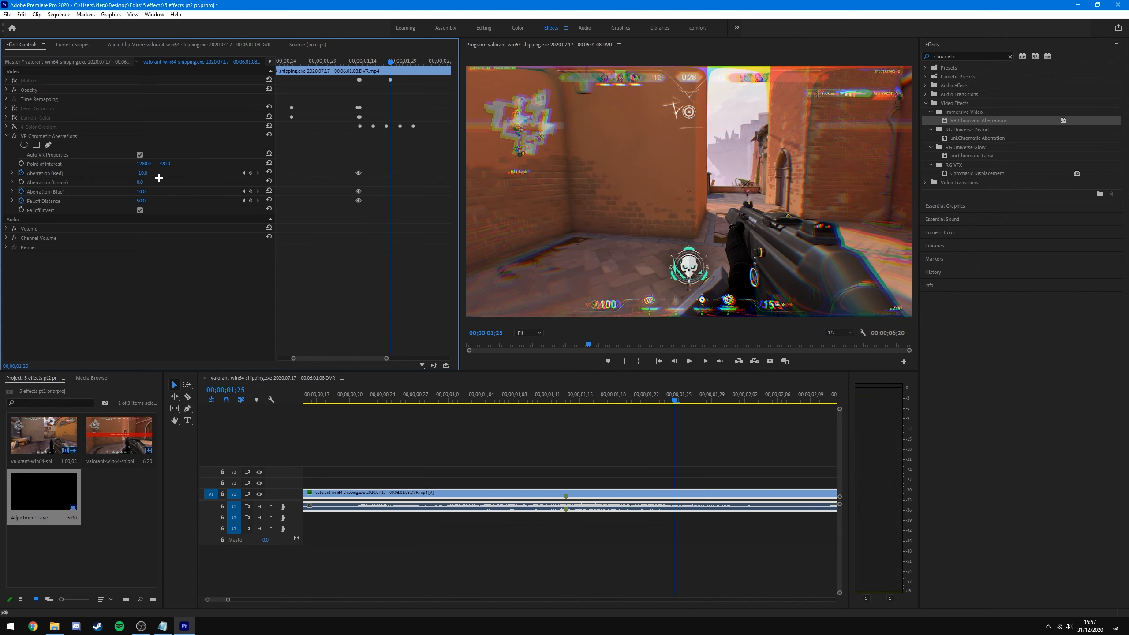
{"action": "left_click", "coordinate": [140, 201]}
{"action": "type", "text": "0"}
{"action": "left_click", "coordinate": [179, 210]}
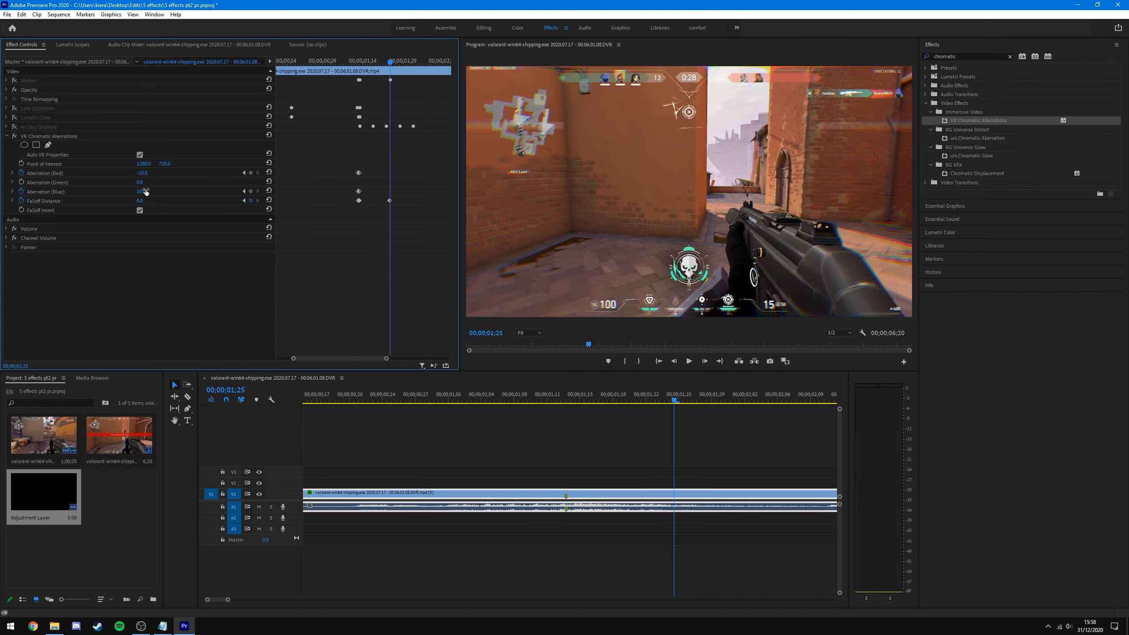
{"action": "left_click", "coordinate": [143, 192]}
{"action": "type", "text": "0"}
{"action": "left_click", "coordinate": [181, 189]}
{"action": "left_click", "coordinate": [141, 172]}
{"action": "type", "text": "0"}
{"action": "left_click", "coordinate": [168, 197]}
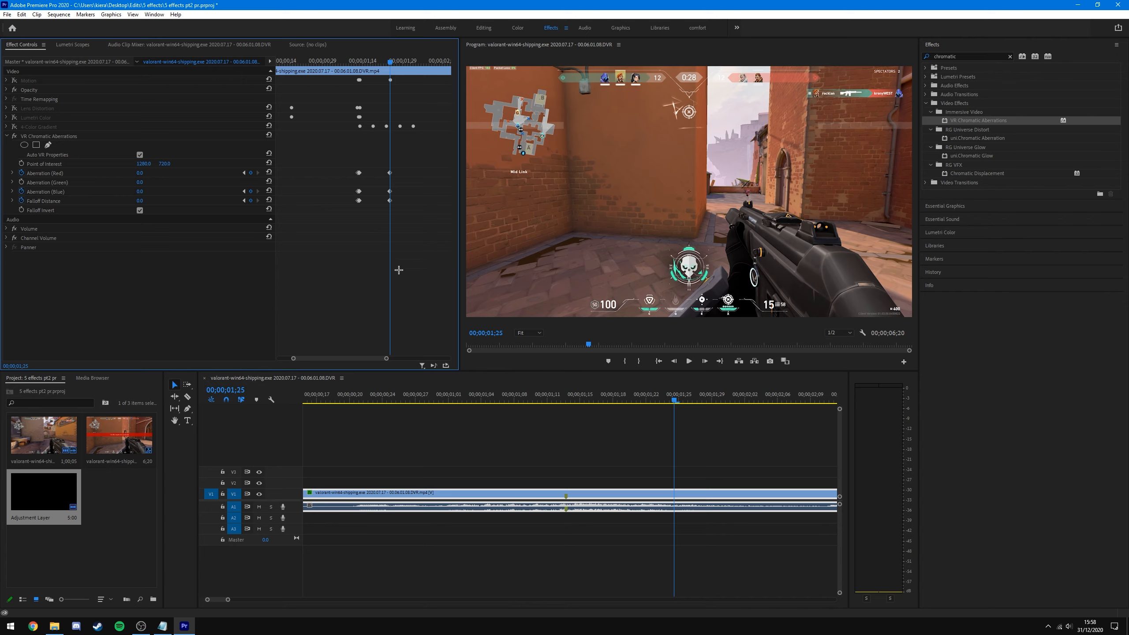
- Play the sequence from the start to review the chromatic aberration fading out after the hit
{"action": "left_click", "coordinate": [525, 440]}
{"action": "key", "text": "minus"}
{"action": "key", "text": "minus"}
{"action": "key", "text": "minus"}
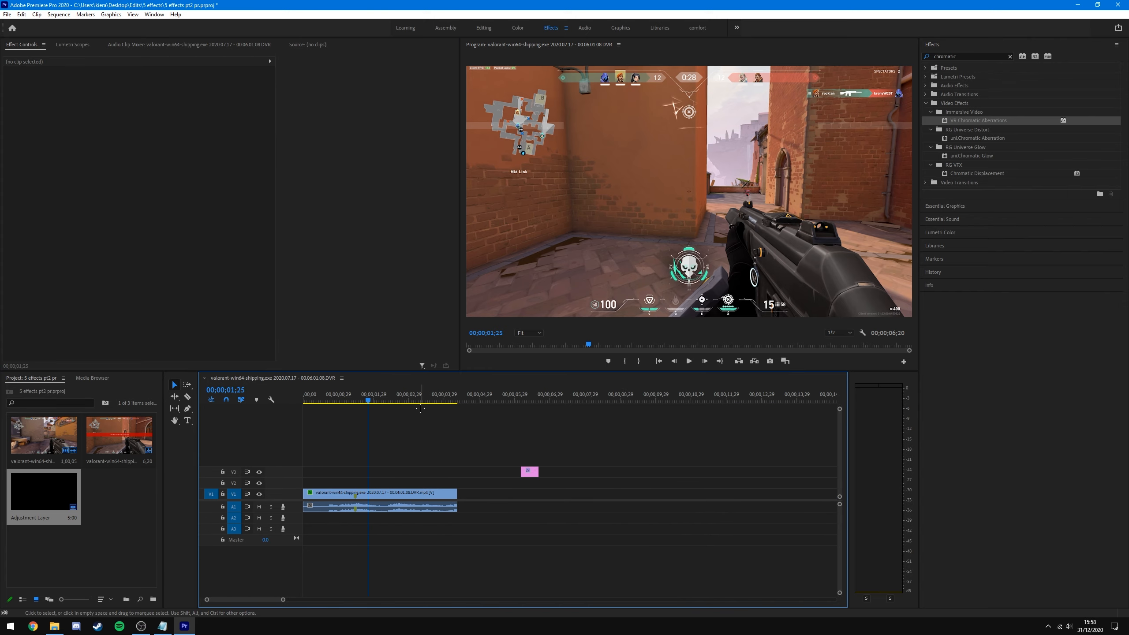
{"action": "key", "text": "Home"}
{"action": "key", "text": "space"}
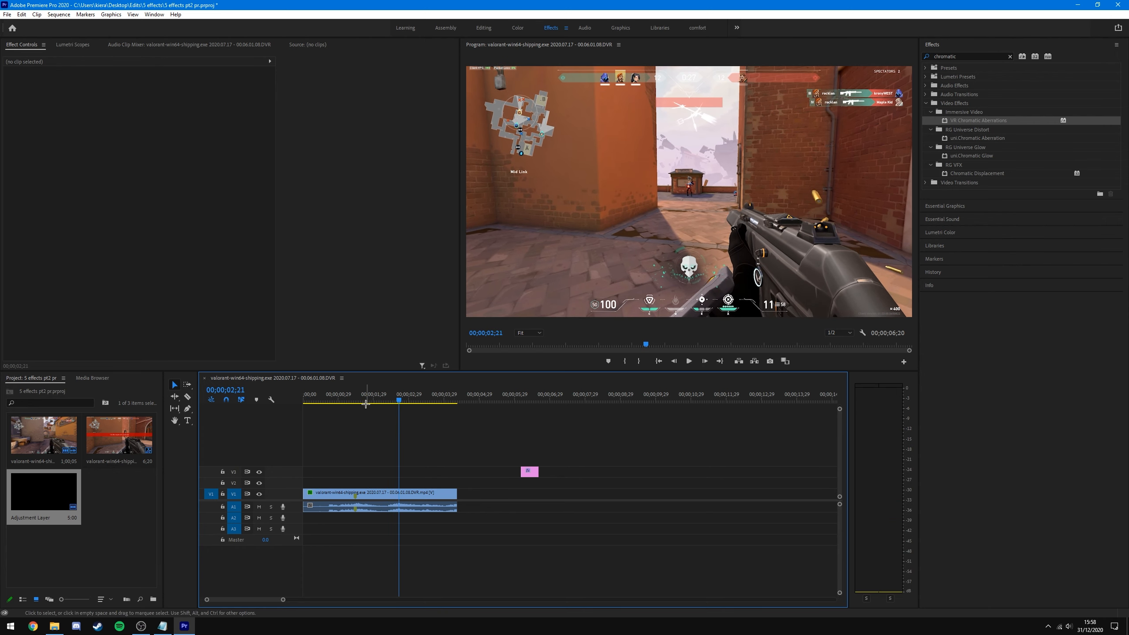
{"action": "key", "text": "space"}
- Return the playhead to the clip marker at 00;00;01;13 and mute audio track A1
{"action": "key", "text": "equal"}
{"action": "key", "text": "equal"}
{"action": "key", "text": "equal"}
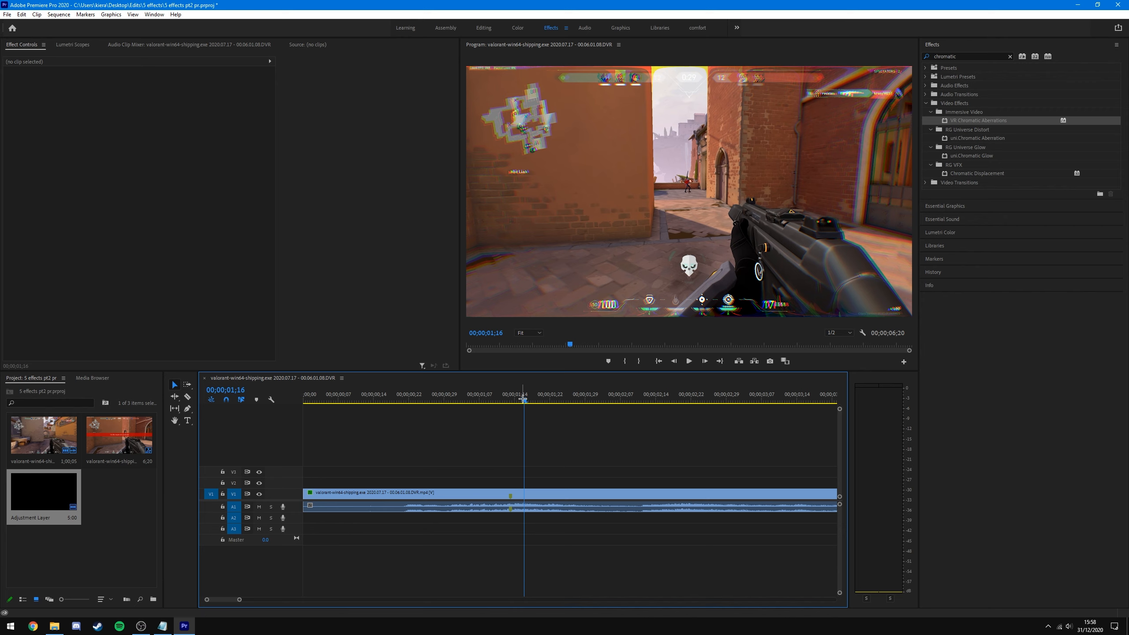
{"action": "left_click_drag", "start_coordinate": [524, 399], "coordinate": [510, 400]}
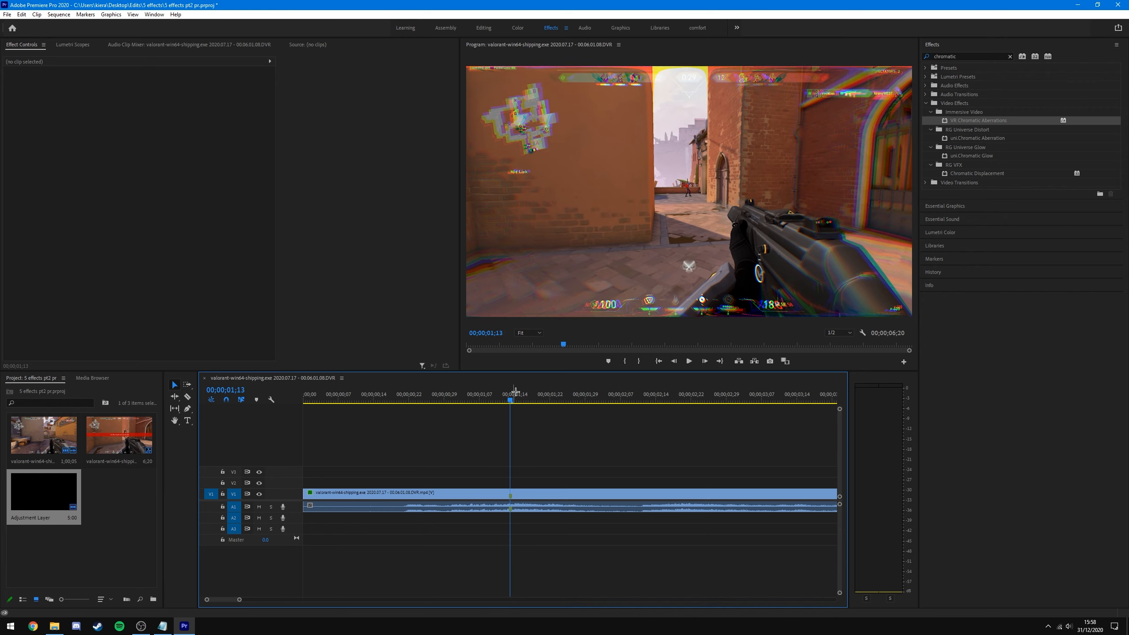
{"action": "left_click", "coordinate": [259, 507]}
{"action": "key", "text": "minus"}
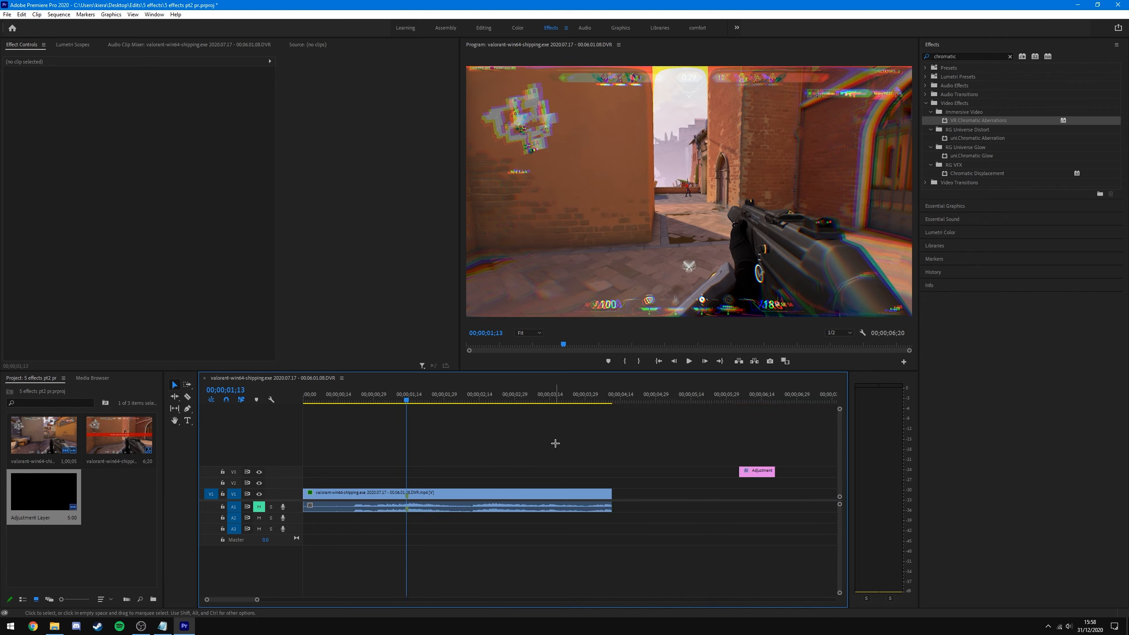
- Copy the marker frame's Aberration (Red), Aberration (Blue) and Falloff Distance keyframes and paste them at 00;00;01;20 for a second hit
{"action": "left_click", "coordinate": [413, 402]}
{"action": "mouse_move", "coordinate": [413, 406]}
{"action": "left_mouse_down"}
{"action": "mouse_move", "coordinate": [434, 409]}
{"action": "mouse_move", "coordinate": [423, 416]}
{"action": "left_mouse_up"}
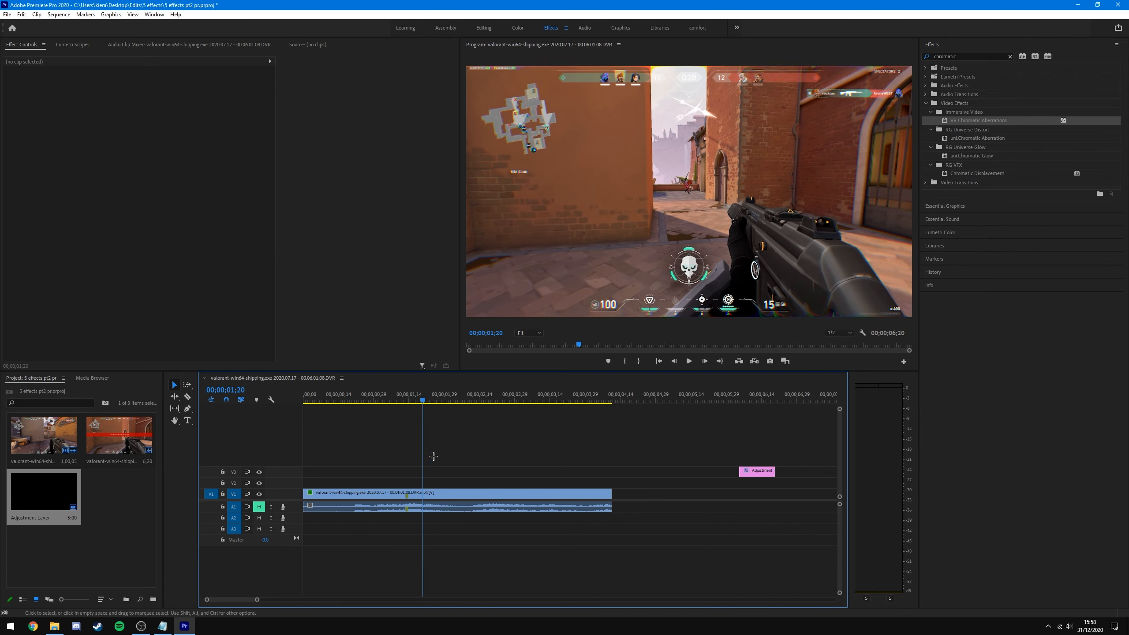
{"action": "left_click", "coordinate": [436, 490]}
{"action": "key", "text": "equal"}
{"action": "left_click", "coordinate": [399, 233]}
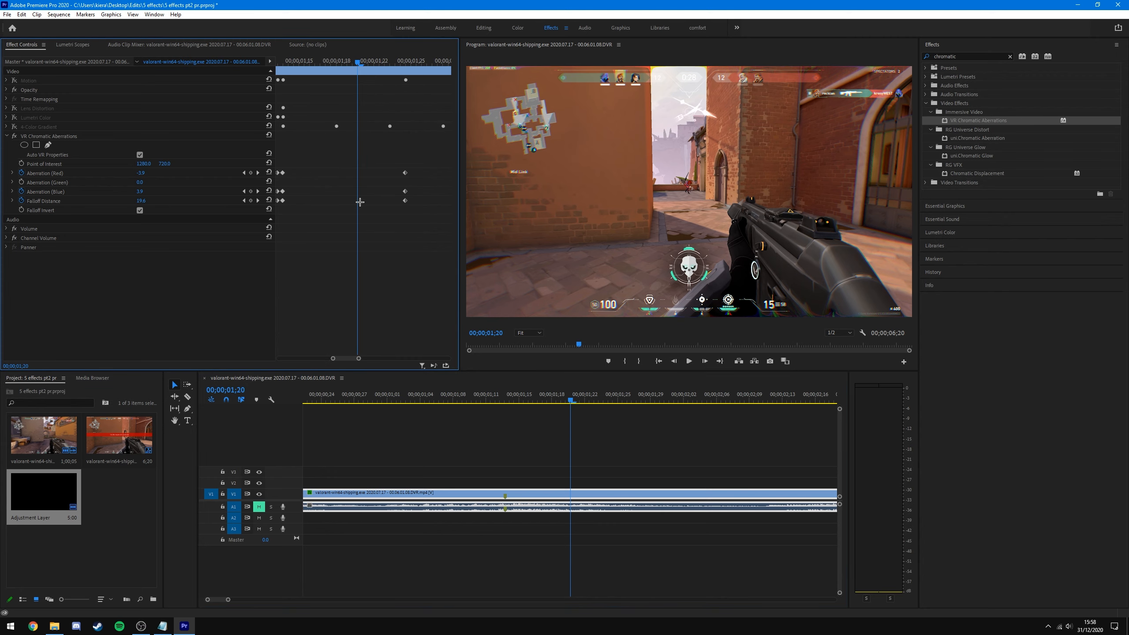
{"action": "left_click_drag", "start_coordinate": [295, 167], "coordinate": [278, 209]}
{"action": "key", "text": "ctrl+c"}
{"action": "key", "text": "ctrl+v"}
{"action": "left_click", "coordinate": [397, 322]}
{"action": "key", "text": "minus"}
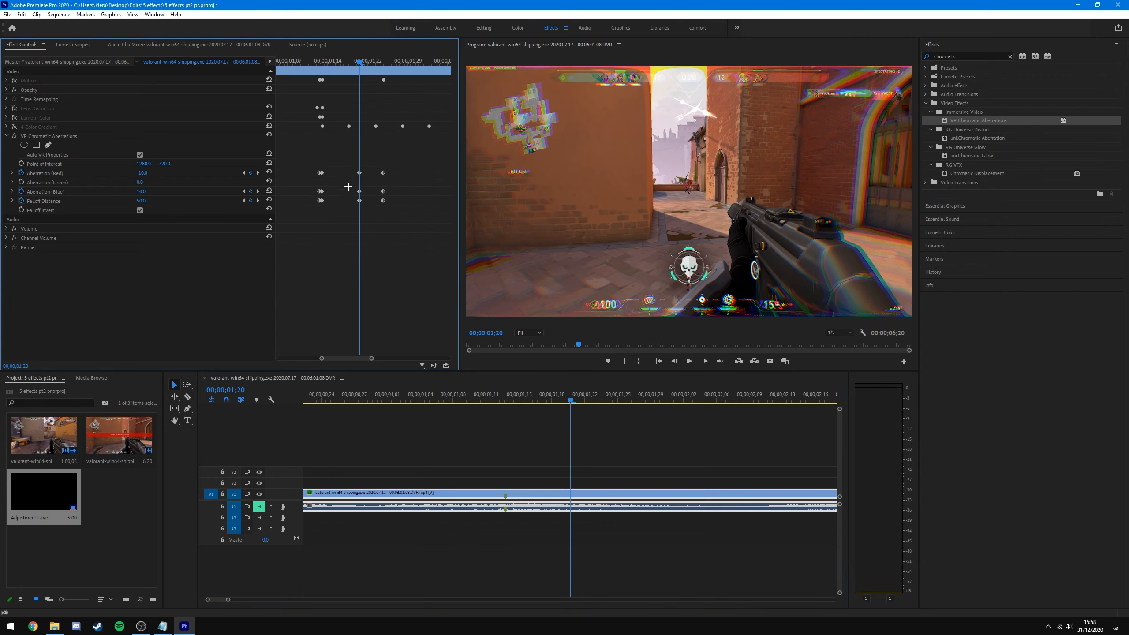
- Unmute audio track A1 and play the sequence from the start to review both aberration hits
{"action": "key", "text": "space"}
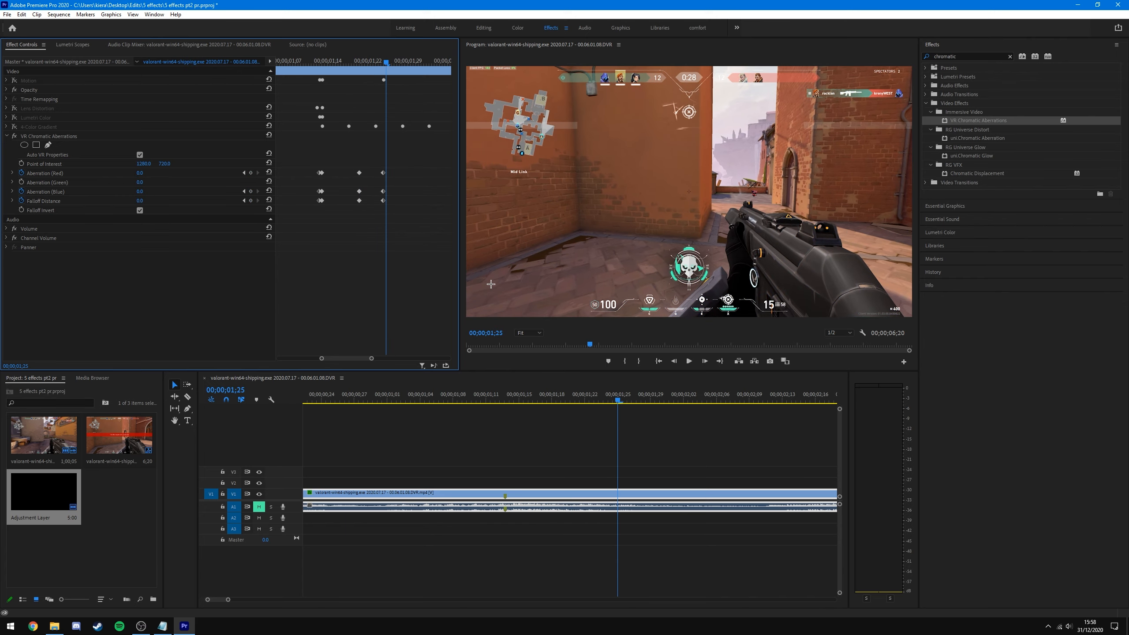
{"action": "left_click", "coordinate": [535, 453]}
{"action": "key", "text": "minus"}
{"action": "key", "text": "minus"}
{"action": "key", "text": "minus"}
{"action": "left_click_drag", "start_coordinate": [346, 401], "coordinate": [301, 402]}
{"action": "left_click", "coordinate": [259, 507]}
{"action": "key", "text": "space"}
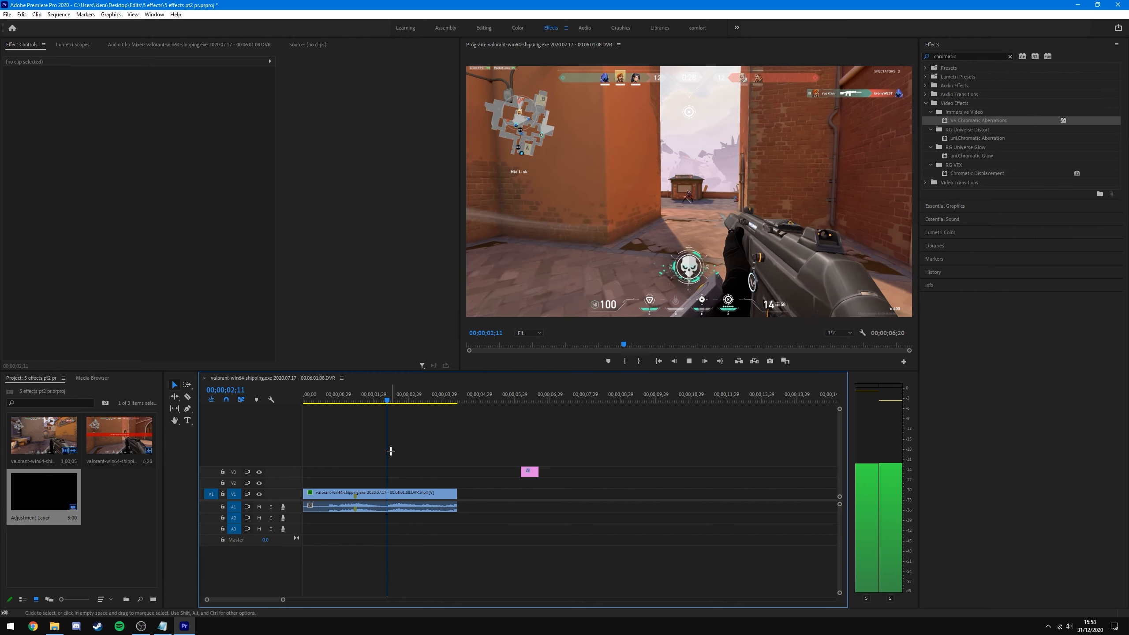
{"action": "key", "text": "space"}
- Mute audio track A1 again and scrub through the hits to 00;00;01;24
{"action": "left_click", "coordinate": [350, 401]}
{"action": "left_click", "coordinate": [259, 506]}
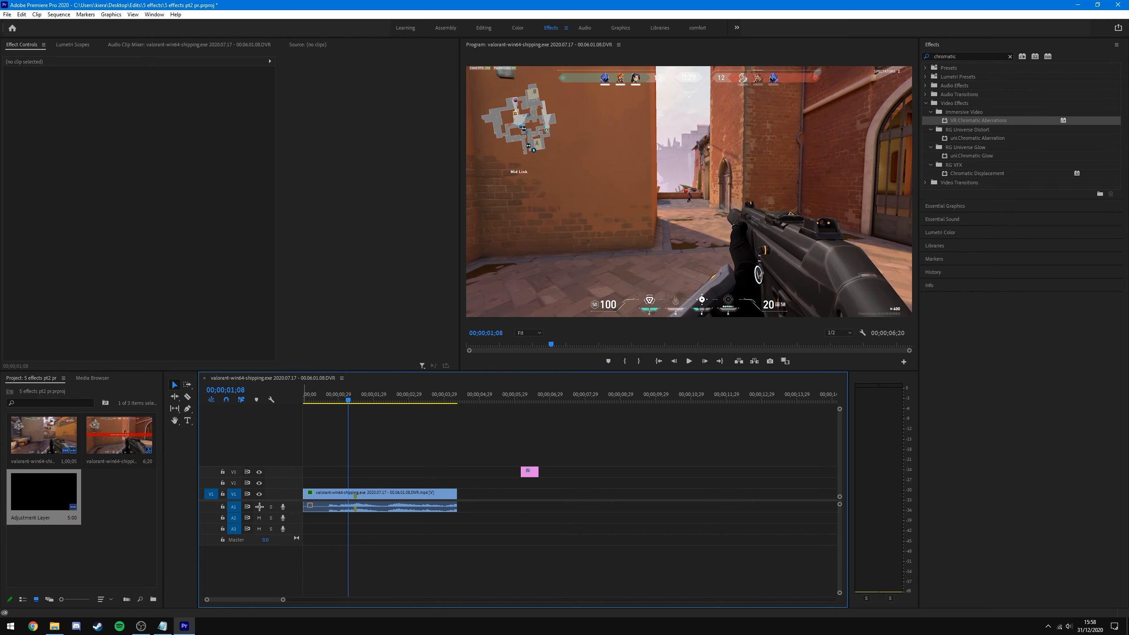
{"action": "left_click", "coordinate": [361, 401]}
{"action": "mouse_move", "coordinate": [361, 403]}
{"action": "left_mouse_down"}
{"action": "mouse_move", "coordinate": [384, 408]}
{"action": "mouse_move", "coordinate": [350, 407]}
{"action": "mouse_move", "coordinate": [378, 408]}
{"action": "mouse_move", "coordinate": [369, 413]}
{"action": "left_mouse_up"}
{"action": "key", "text": "equal"}
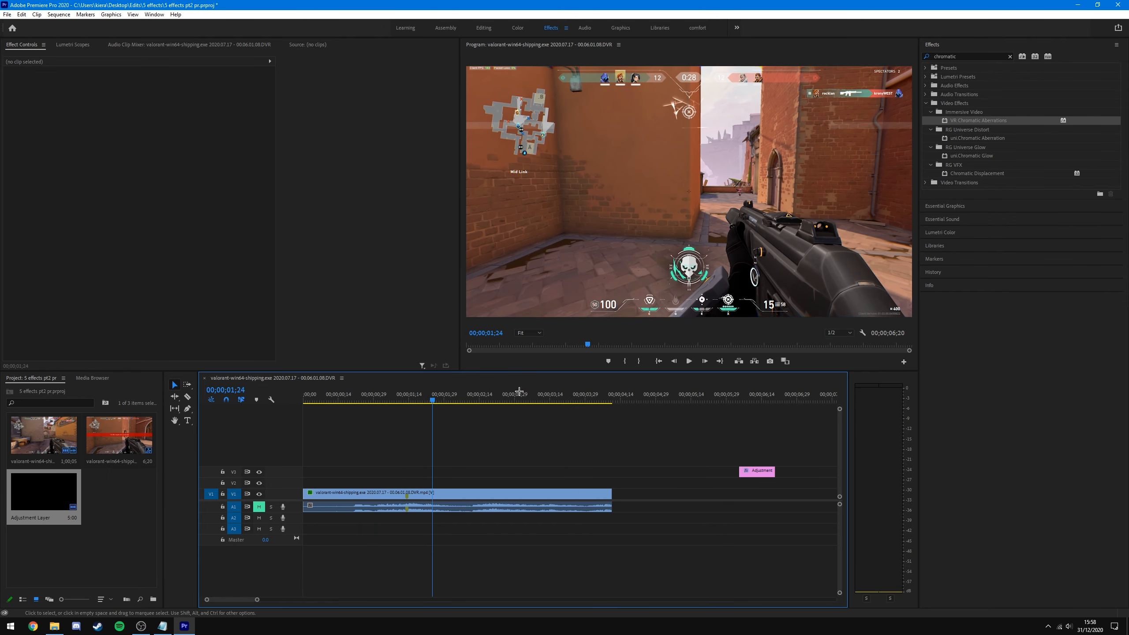
- Move the adjustment layer above the gameplay clip so it starts at the marker, and preview the combined effects up to 00;00;01;14
{"action": "left_click", "coordinate": [752, 471]}
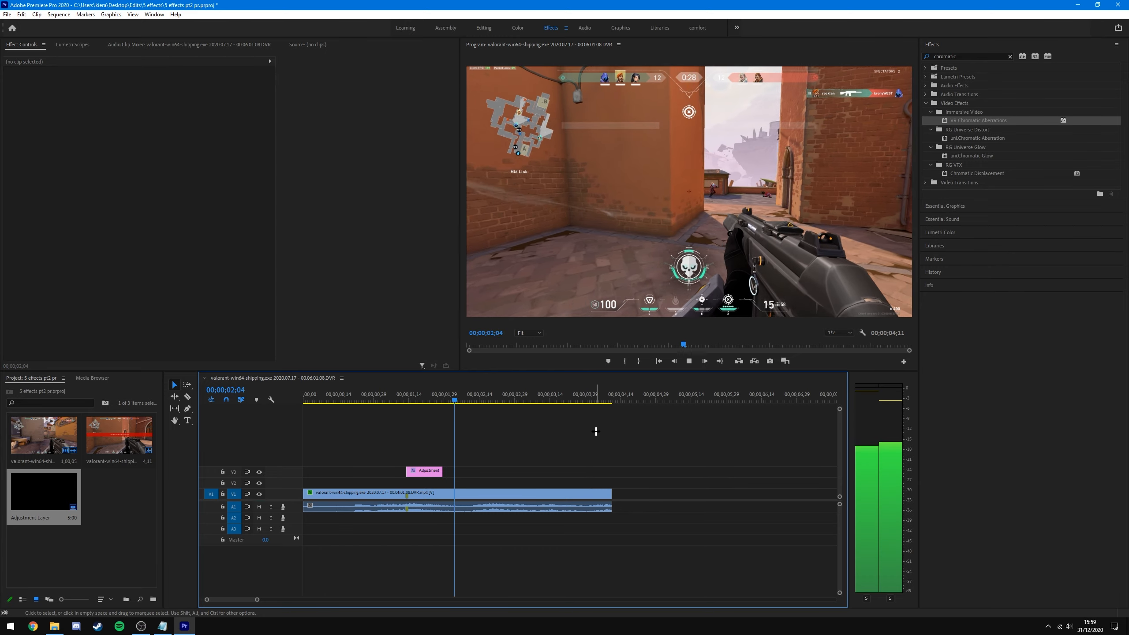
{"action": "key", "text": "space"}
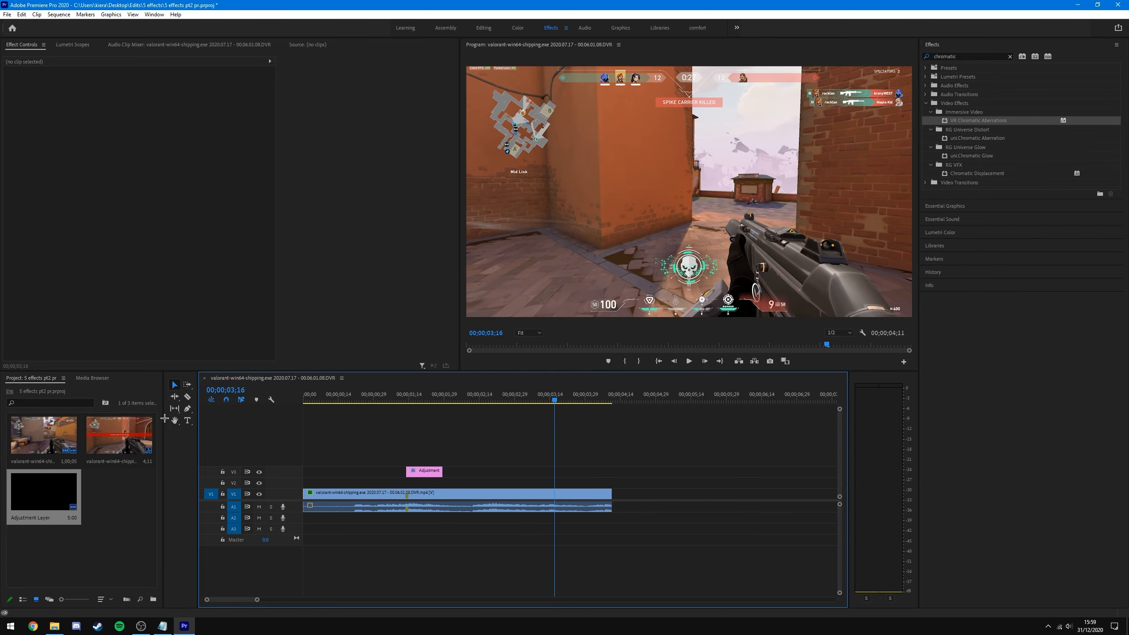
{"action": "right_click", "coordinate": [425, 395]}
{"action": "key", "text": "Escape"}
{"action": "left_click", "coordinate": [404, 395]}
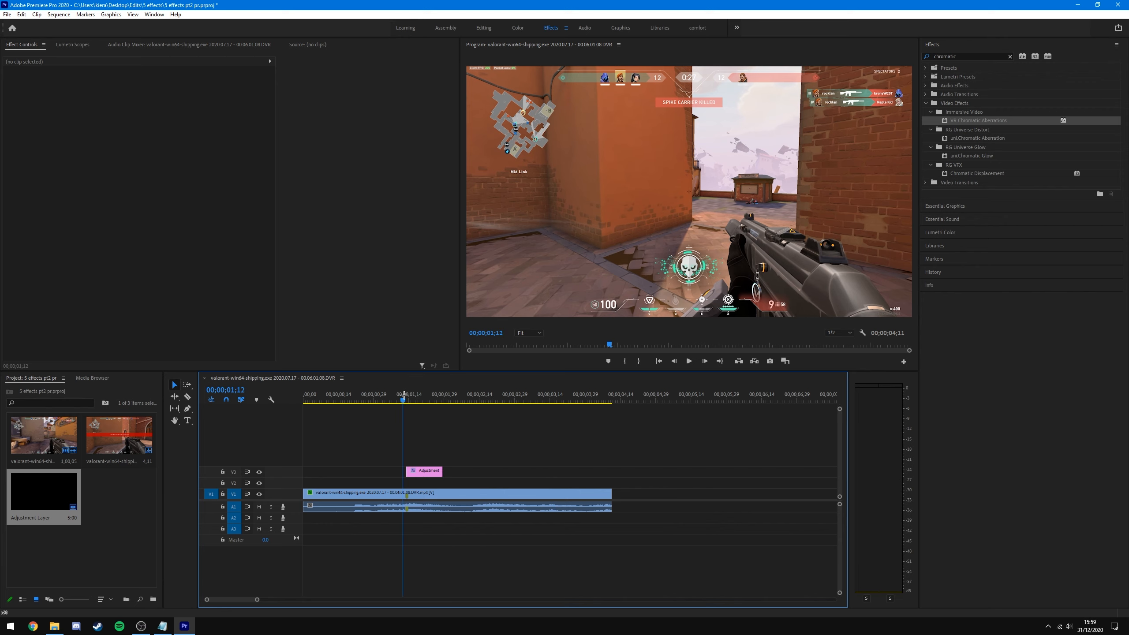
{"action": "left_click_drag", "start_coordinate": [406, 396], "coordinate": [408, 395]}
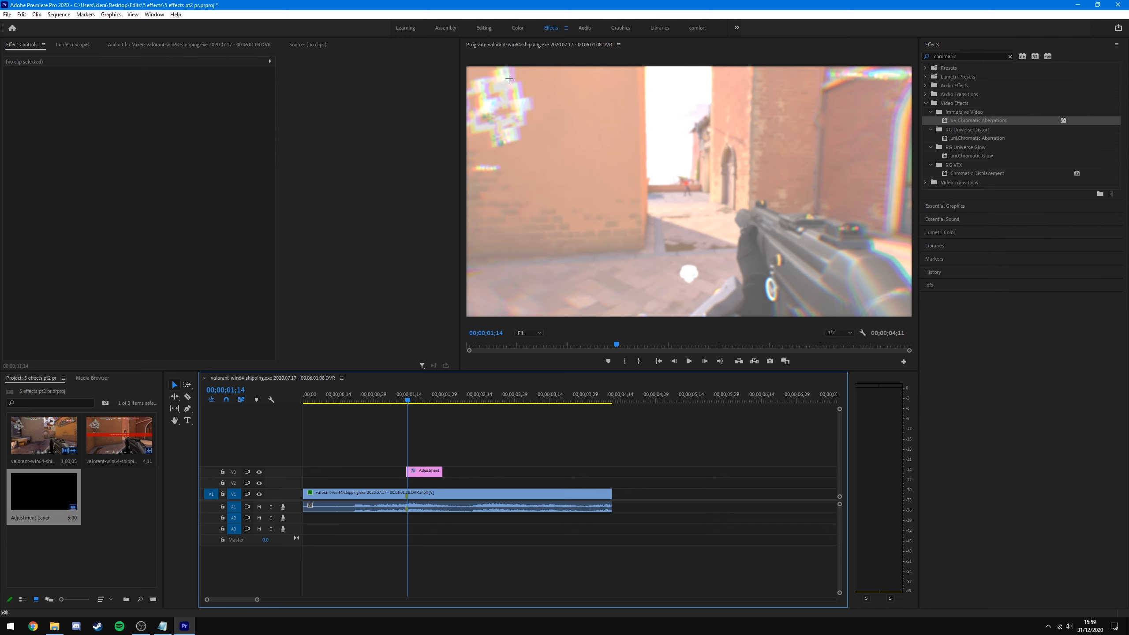
- Compare the gameplay clip at 00;00;01;14 with VR Chromatic Aberrations switched off and on, leaving the effect on
{"action": "left_click", "coordinate": [423, 492]}
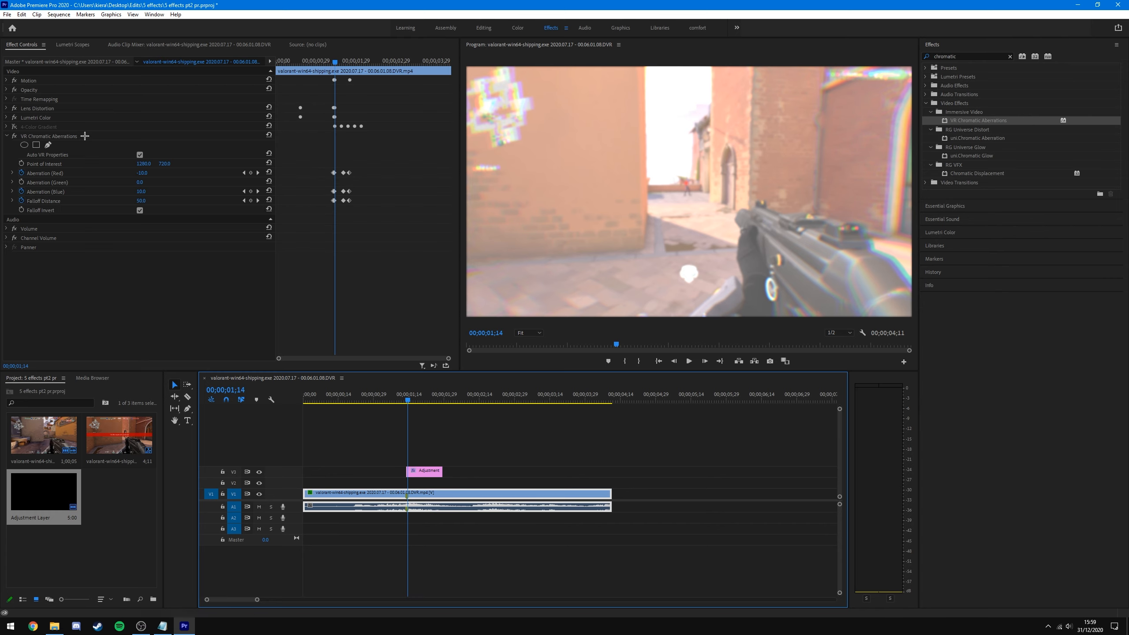
{"action": "left_click", "coordinate": [15, 135]}
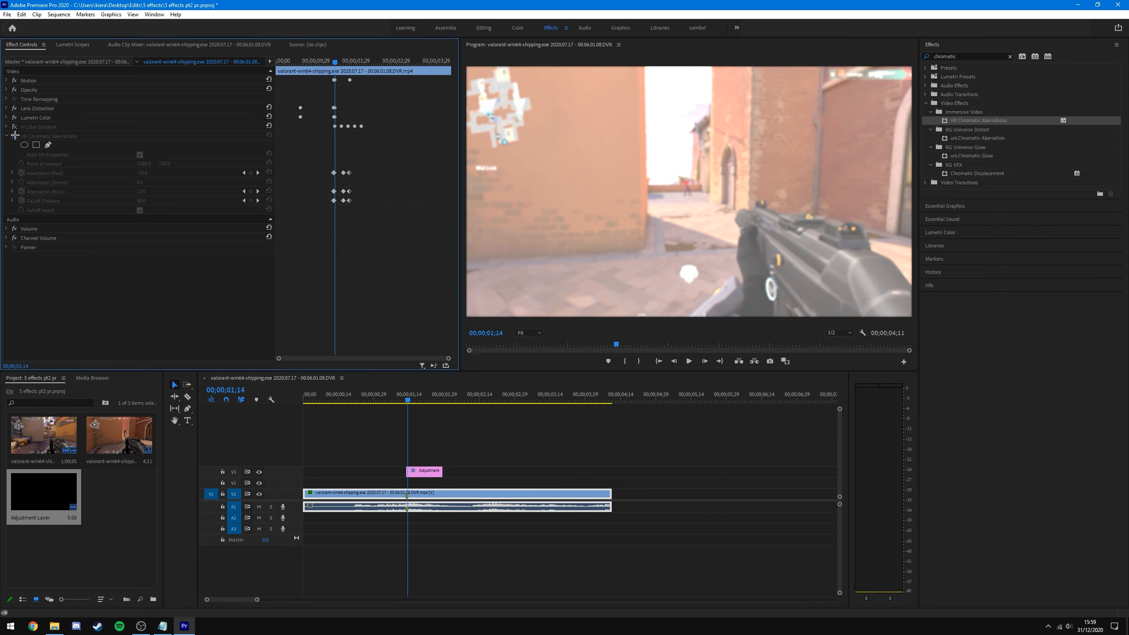
{"action": "left_click", "coordinate": [15, 135]}
{"action": "left_click", "coordinate": [14, 136]}
{"action": "left_click", "coordinate": [15, 135]}
{"action": "left_click", "coordinate": [15, 136]}
{"action": "left_click", "coordinate": [15, 136]}
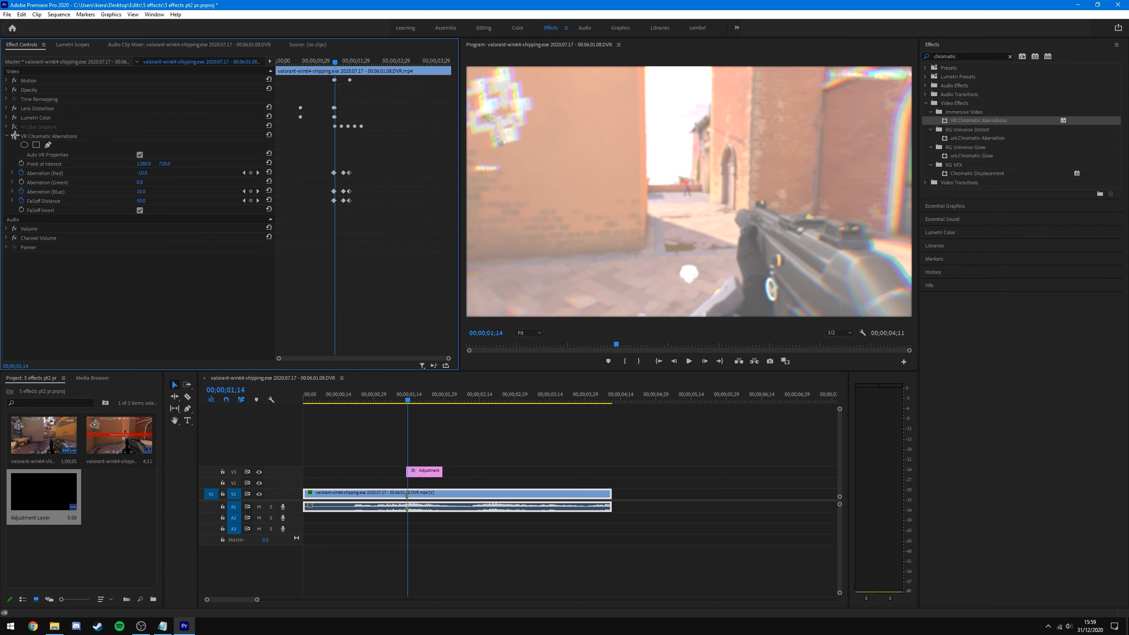
{"action": "left_click", "coordinate": [14, 135]}
{"action": "left_click", "coordinate": [14, 135]}
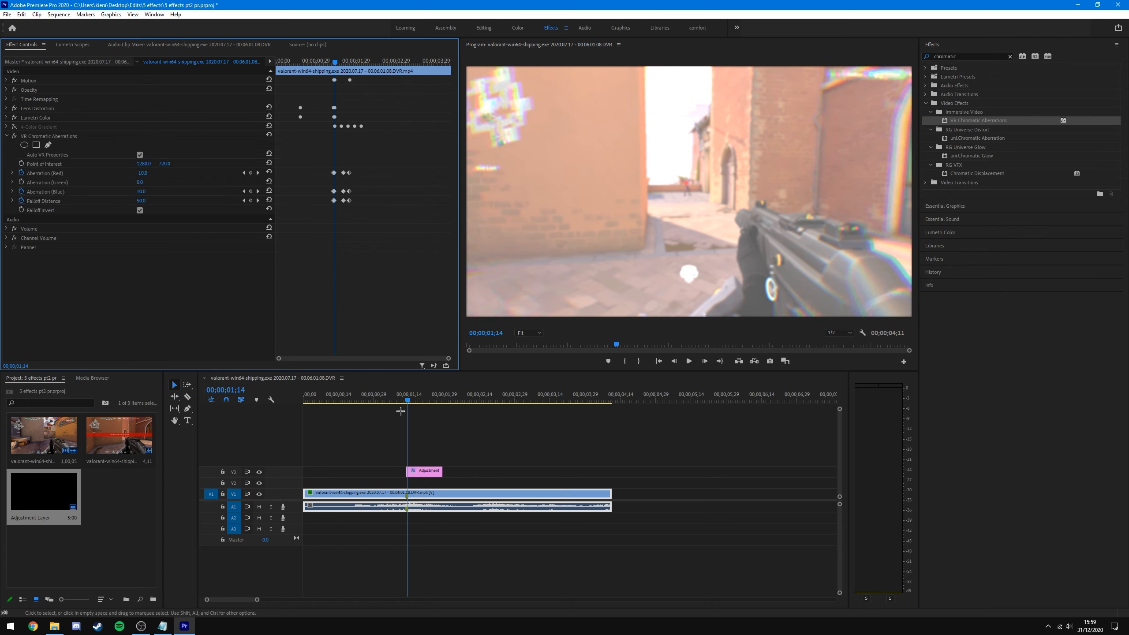
- Mute audio track A1 and step forward frame by frame from 00;00;01;14 to examine the combined hit effect
{"action": "left_click", "coordinate": [259, 507]}
{"action": "key", "text": "Right"}
{"action": "key", "text": "Right"}
{"action": "key", "text": "Right"}
{"action": "key", "text": "Right"}
{"action": "key", "text": "Right"}
{"action": "key", "text": "Right"}
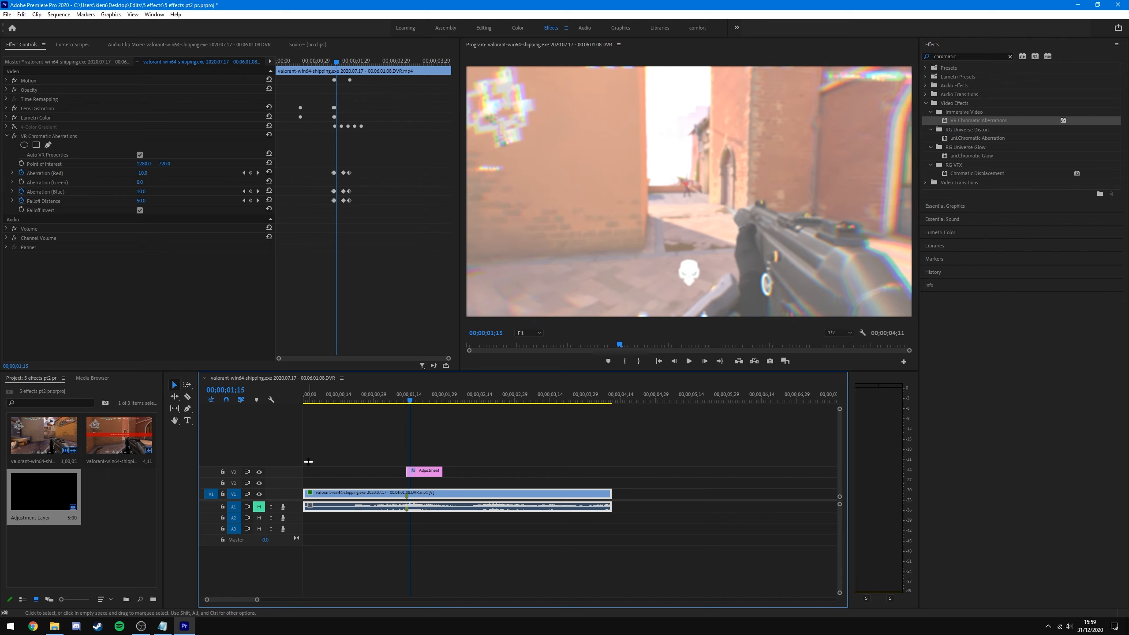
- Compare the gameplay clip with VR Chromatic Aberrations off and on at 00;00;01;22, and scrub back to 00;00;01;16
{"action": "key", "text": "Right"}
{"action": "key", "text": "Right"}
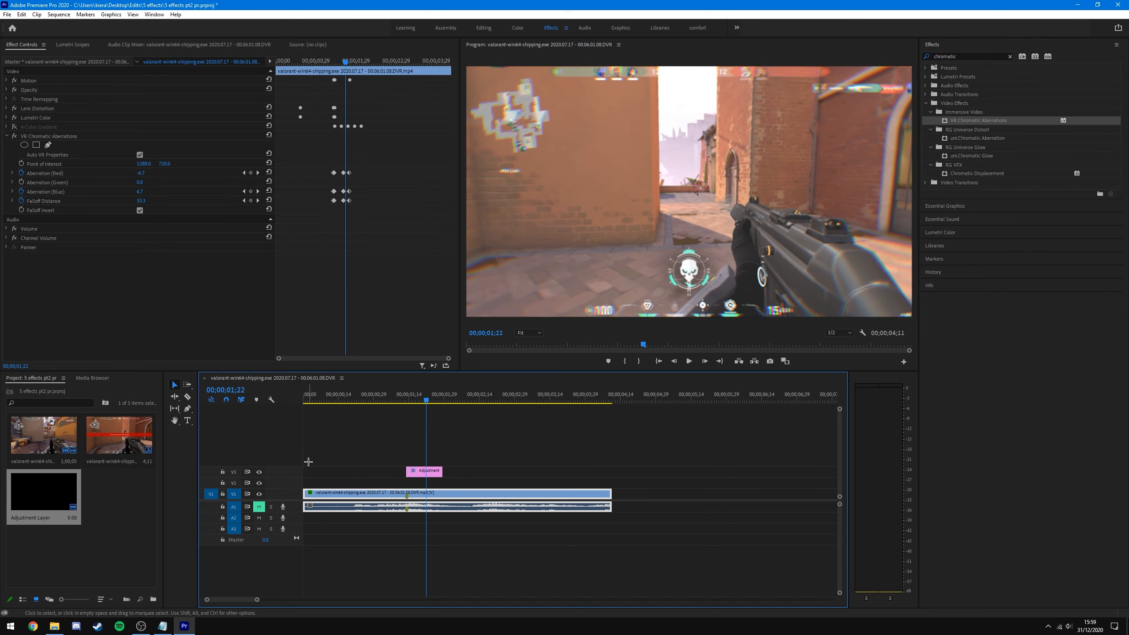
{"action": "left_click", "coordinate": [14, 136]}
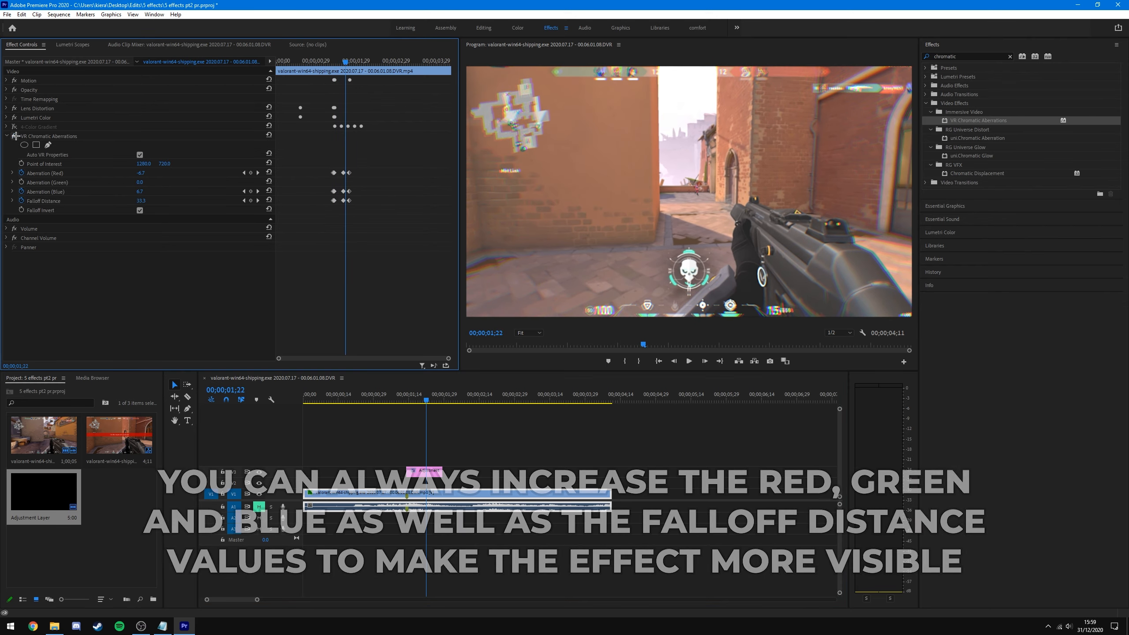
{"action": "left_click", "coordinate": [14, 137]}
{"action": "key", "text": "Left"}
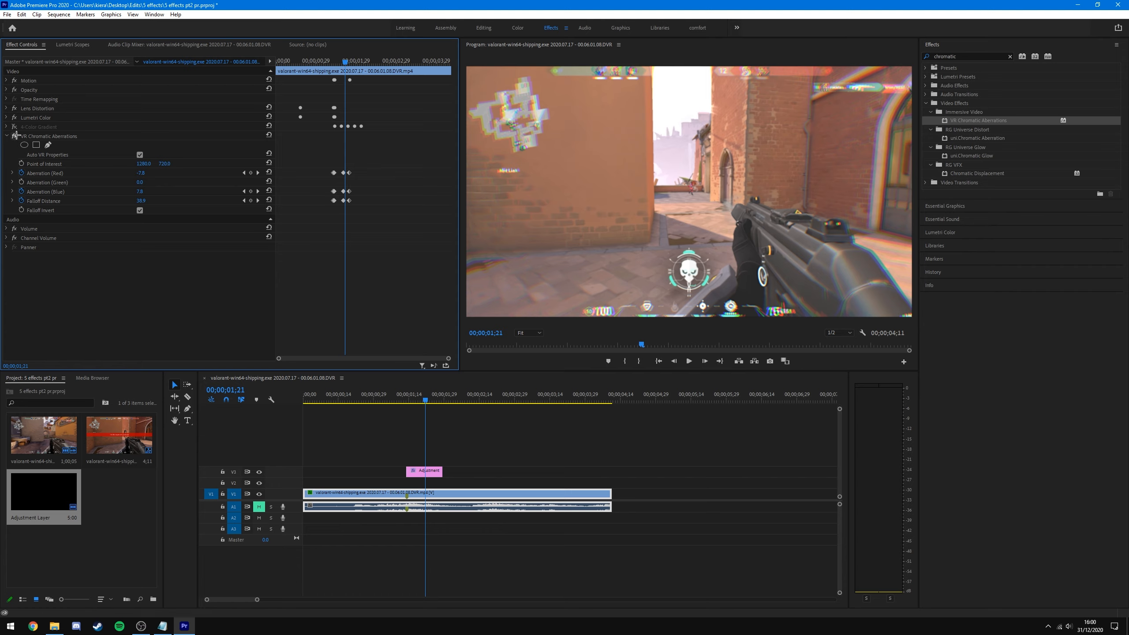
{"action": "left_click_drag", "start_coordinate": [344, 62], "coordinate": [338, 63]}
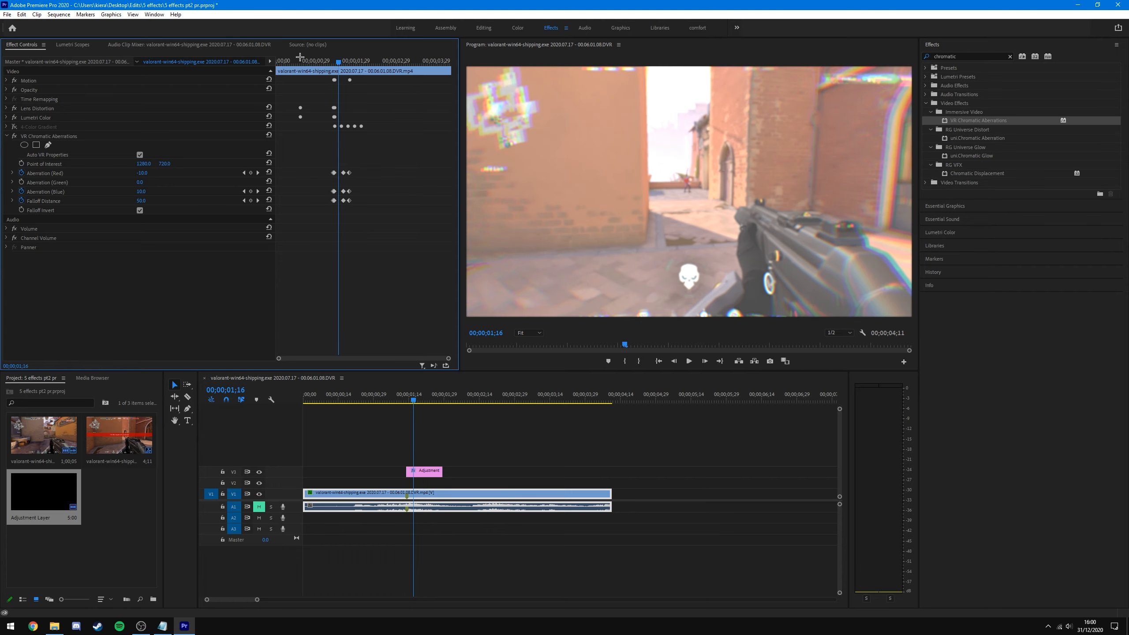
- With track V3 hidden, try higher Falloff Distance, Aberration (Red) and Aberration (Blue) values at 00;00;01;16, undoing each trial, and deselect the clip
{"action": "left_click", "coordinate": [260, 472]}
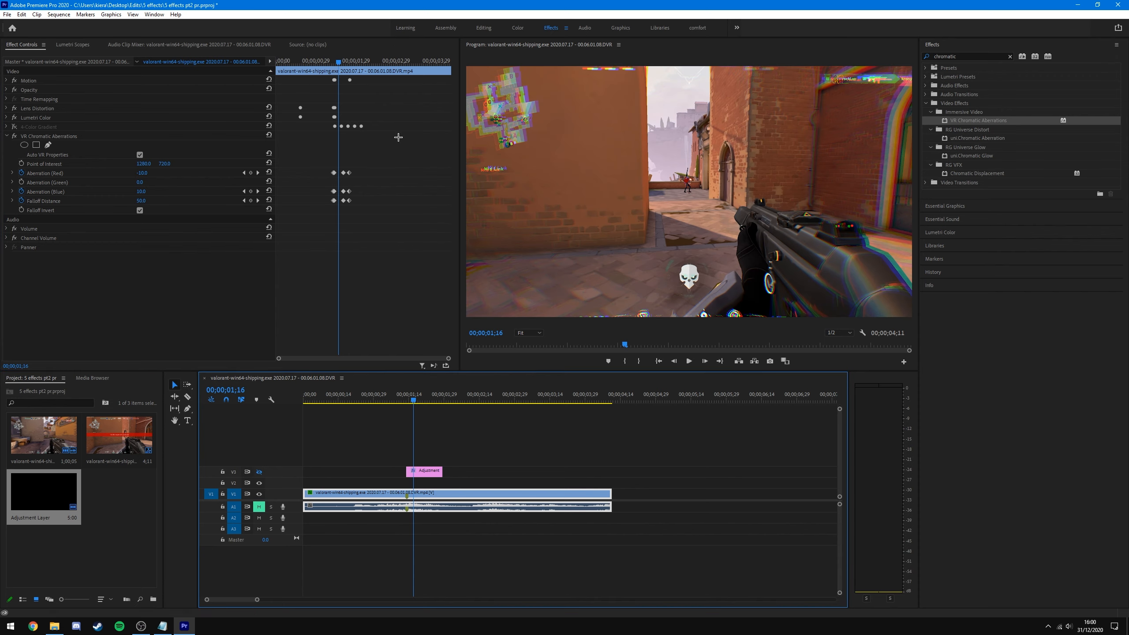
{"action": "left_click_drag", "start_coordinate": [142, 201], "coordinate": [165, 201]}
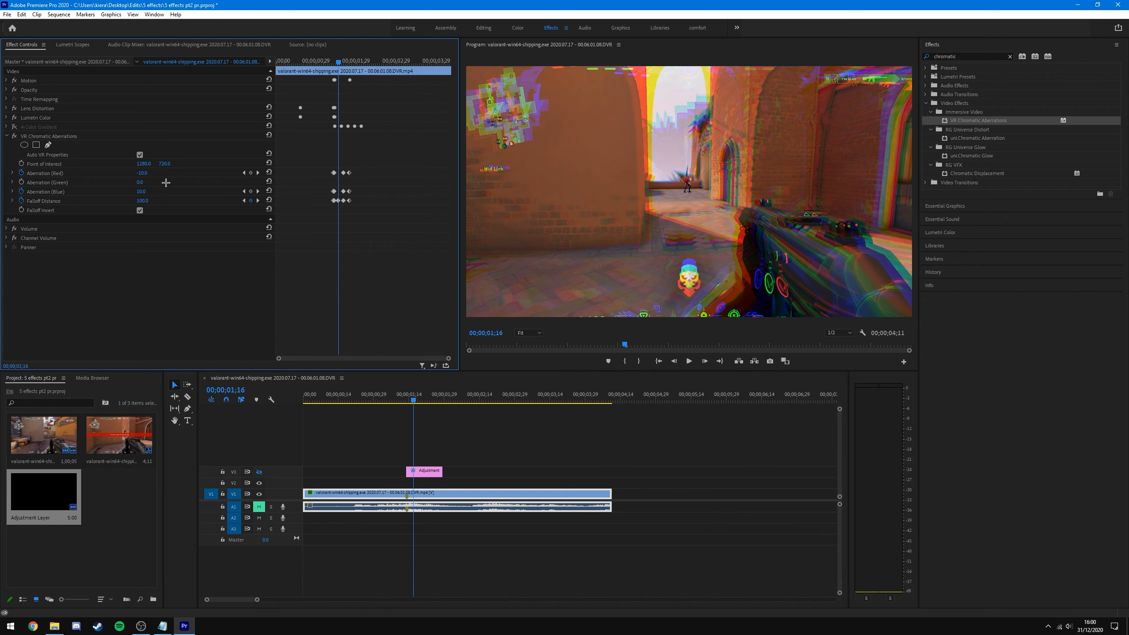
{"action": "key", "text": "ctrl+z"}
{"action": "left_click_drag", "start_coordinate": [144, 174], "coordinate": [152, 207]}
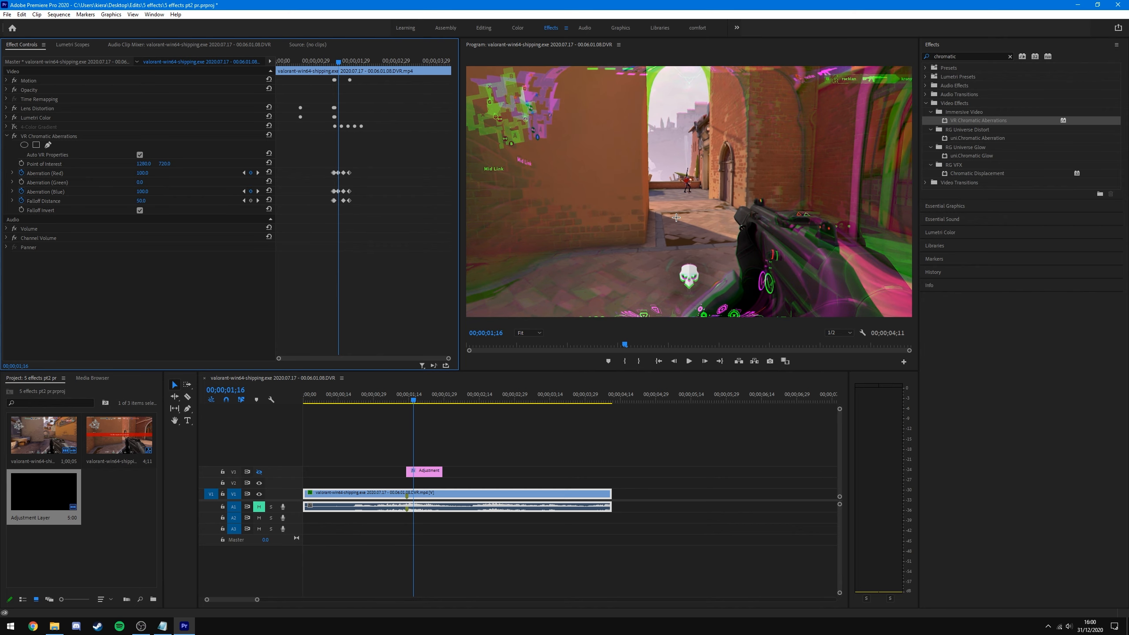
{"action": "key", "text": "ctrl+z"}
{"action": "key", "text": "ctrl+z"}
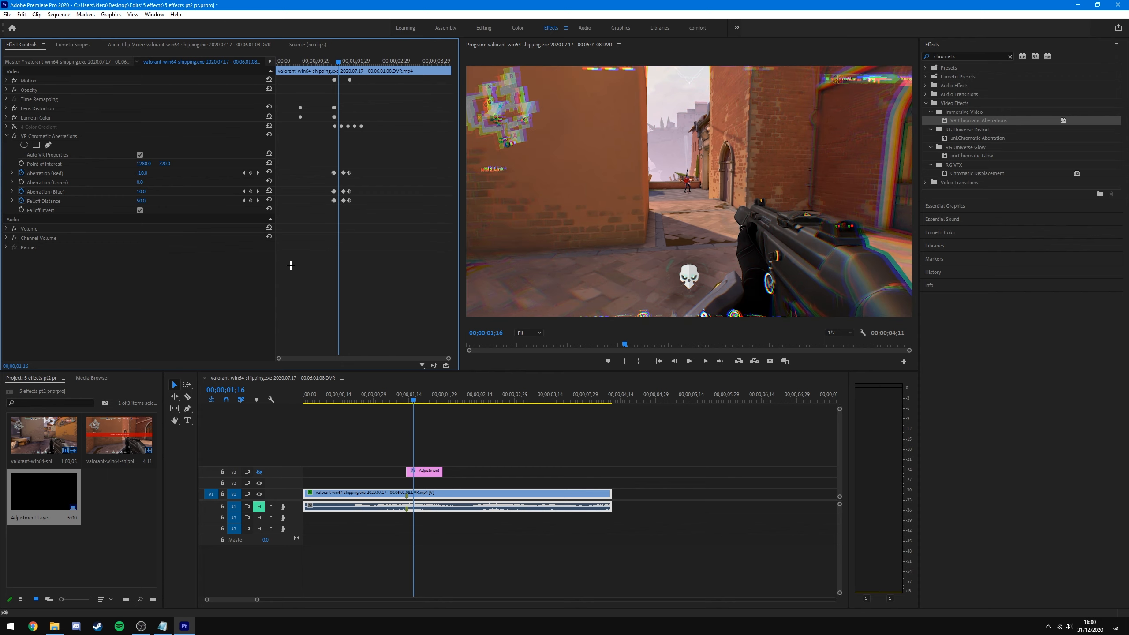
{"action": "left_click", "coordinate": [274, 476]}
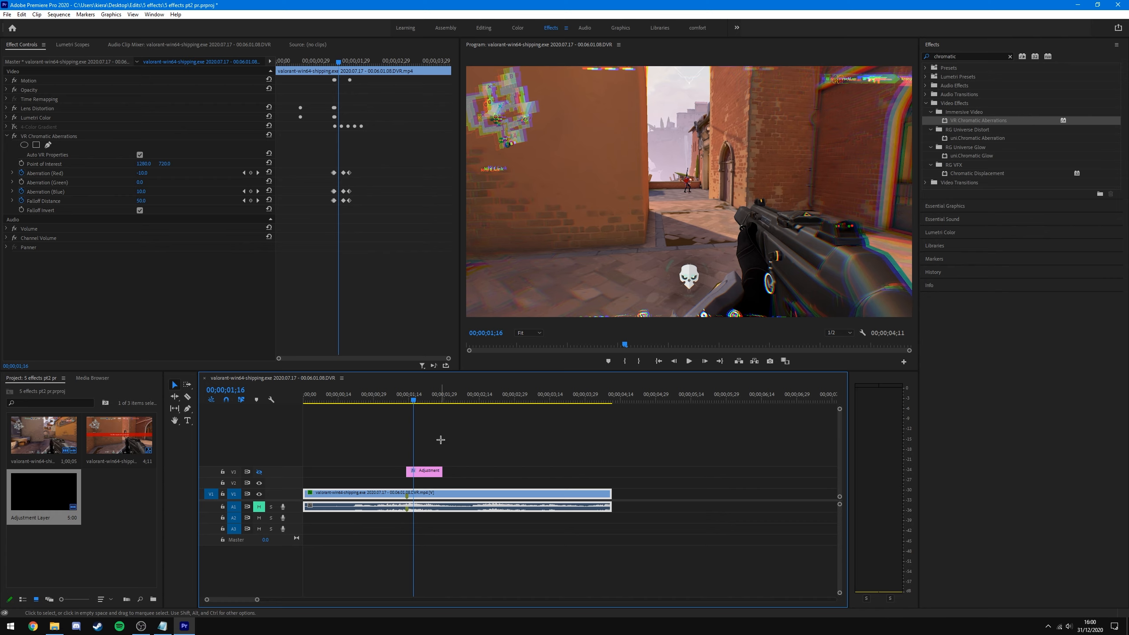
{"action": "left_click", "coordinate": [440, 440]}
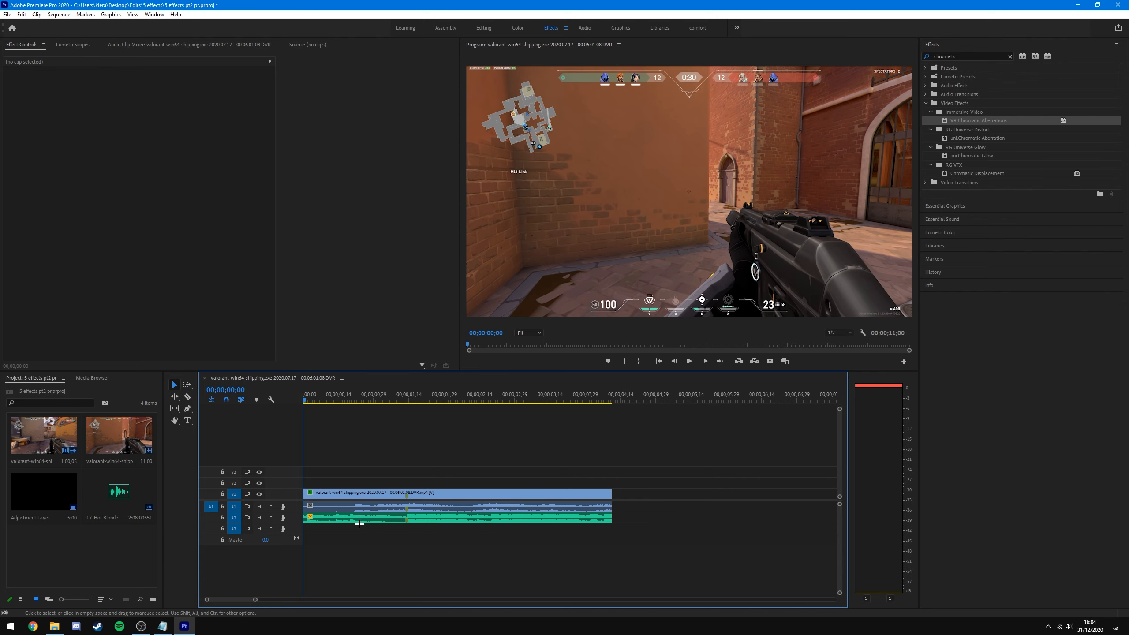
- Play the sequence with its music track twice from the start, stopping at 00;00;02;25
{"action": "left_click", "coordinate": [343, 519]}
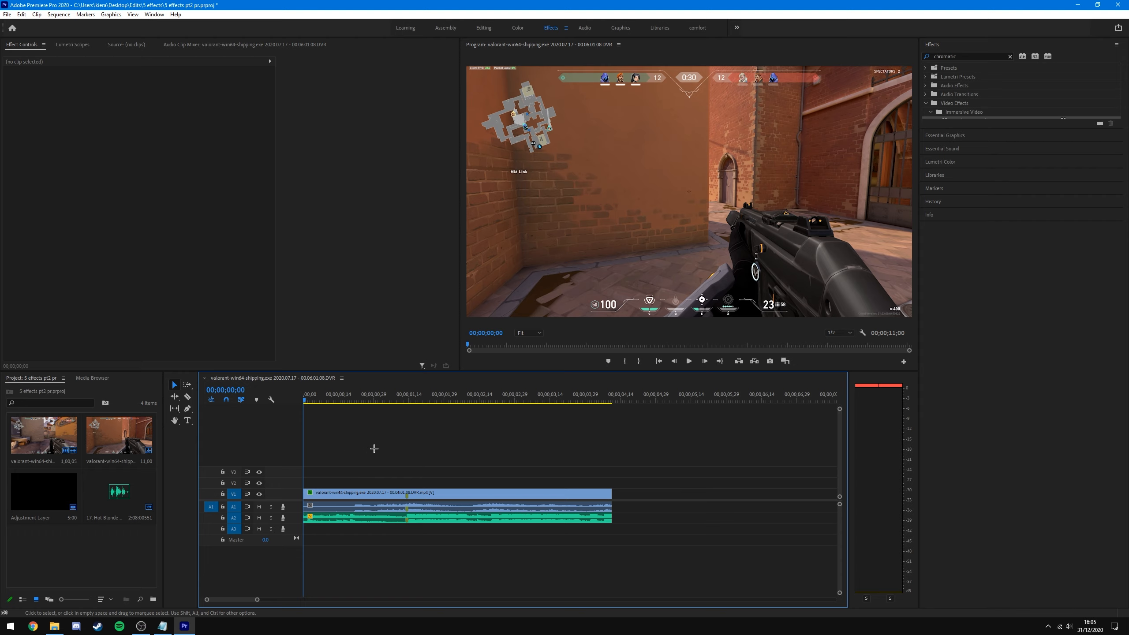
{"action": "key", "text": "equal"}
{"action": "key", "text": "minus"}
{"action": "key", "text": "space"}
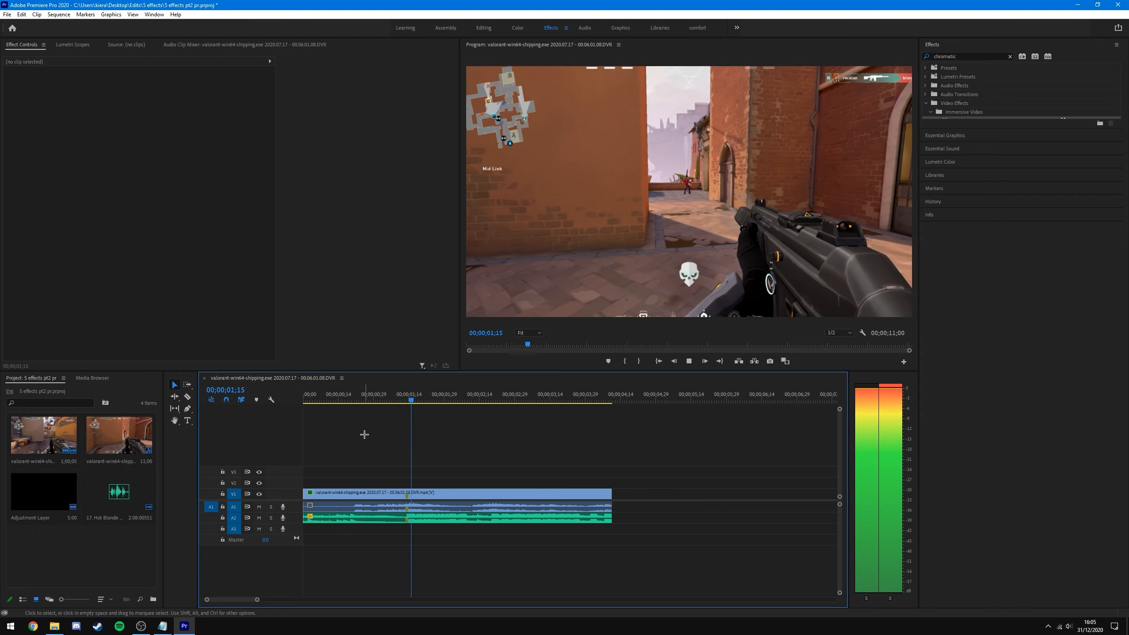
{"action": "key", "text": "space"}
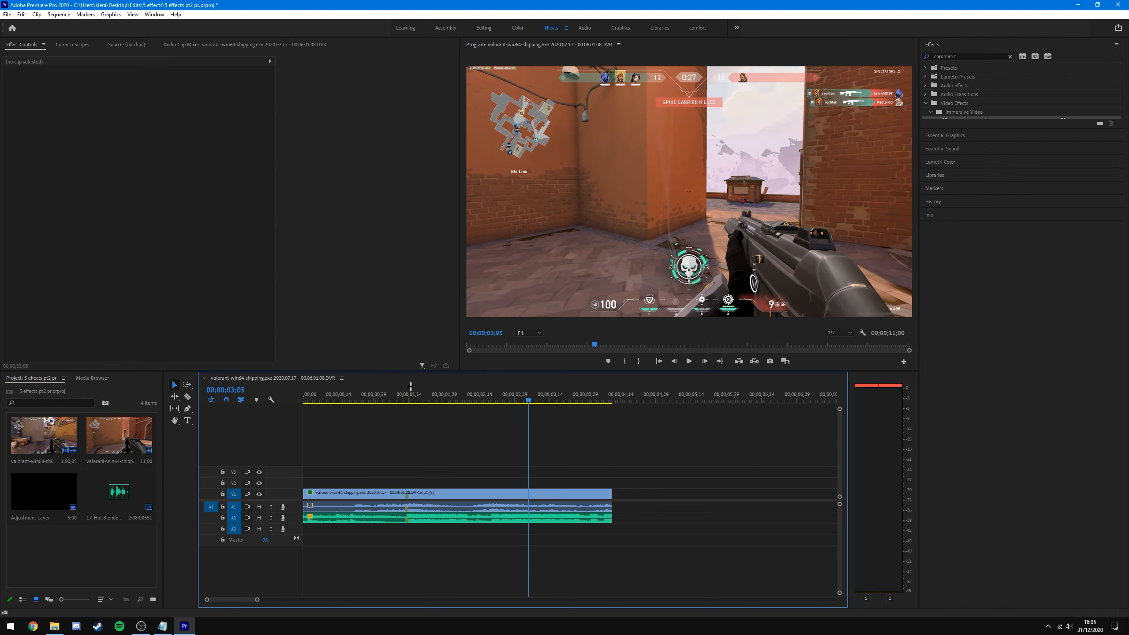
{"action": "key", "text": "Home"}
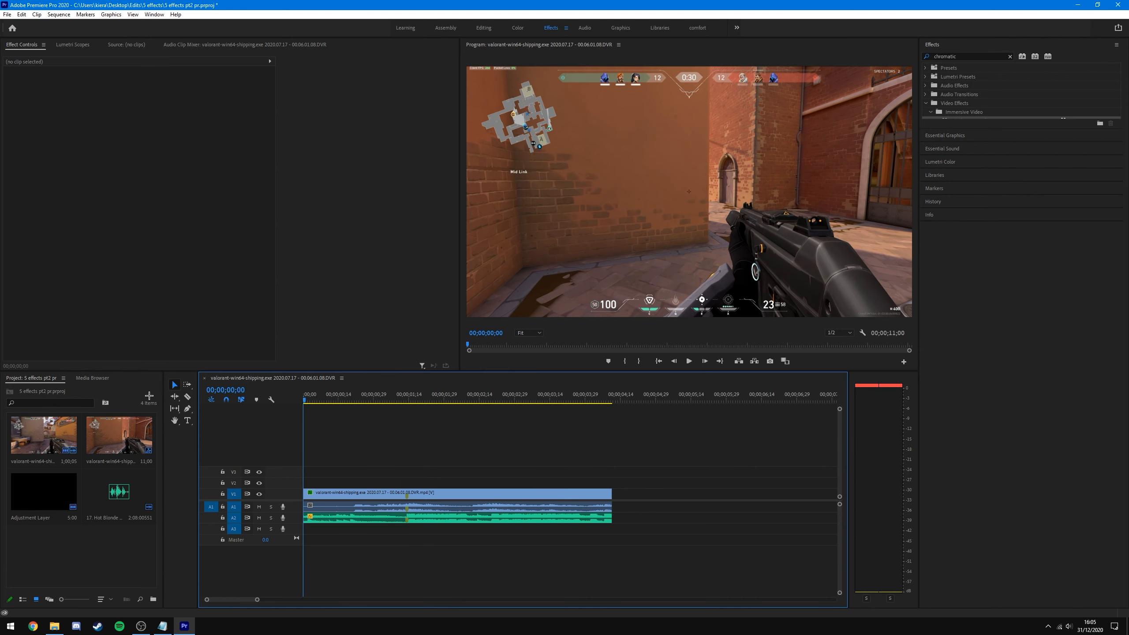
{"action": "key", "text": "space"}
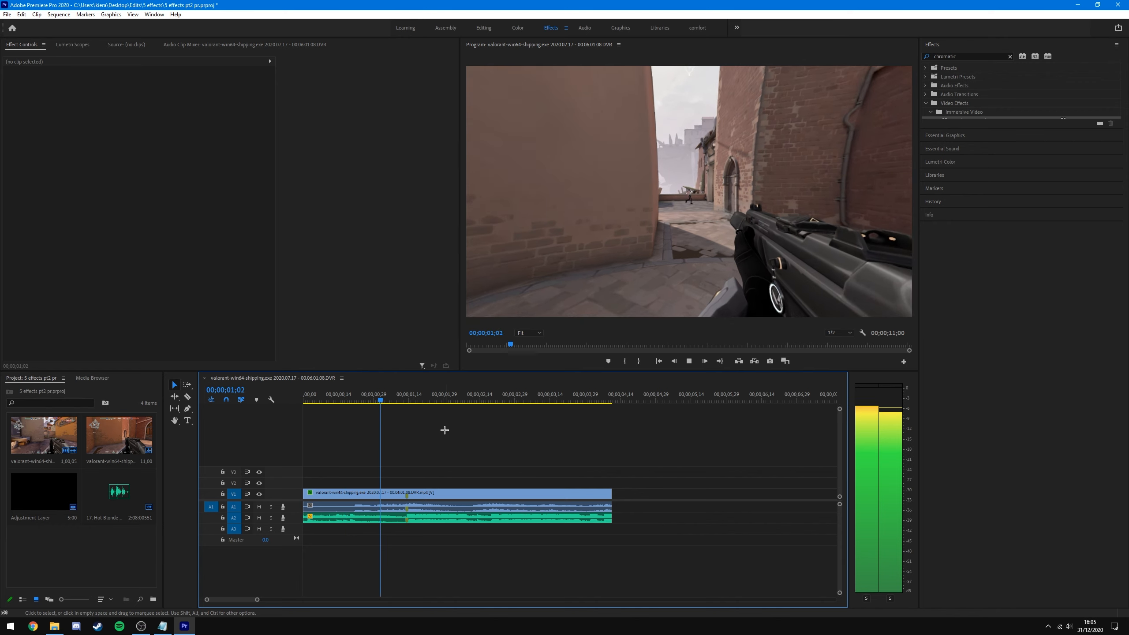
{"action": "key", "text": "space"}
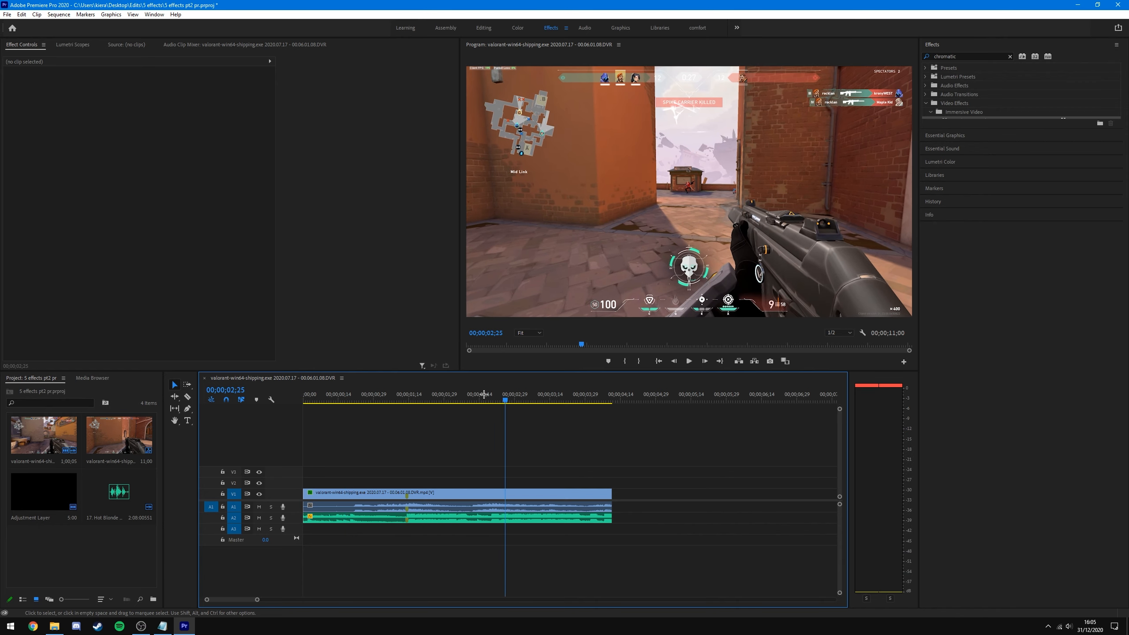
- Examine the Level keyframes of the music clip on track A2 by scrubbing from the start to 00;00;00;22
{"action": "key", "text": "="}
{"action": "key", "text": "="}
{"action": "scroll", "coordinate": [496, 519], "scroll_direction": "up", "scroll_amount": 5}
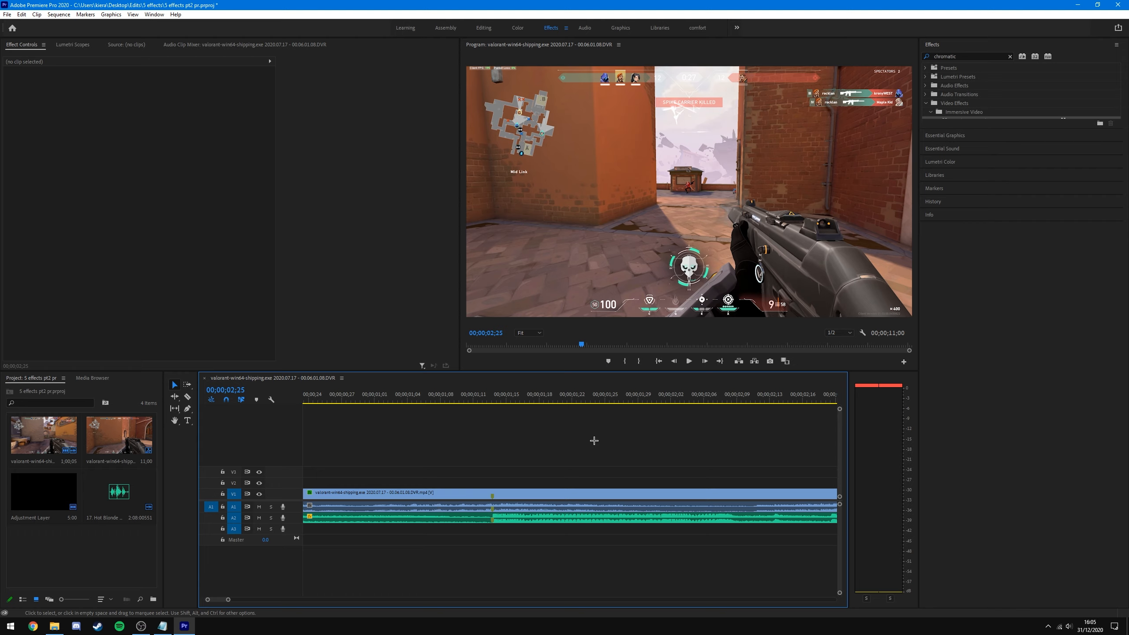
{"action": "left_click", "coordinate": [496, 518]}
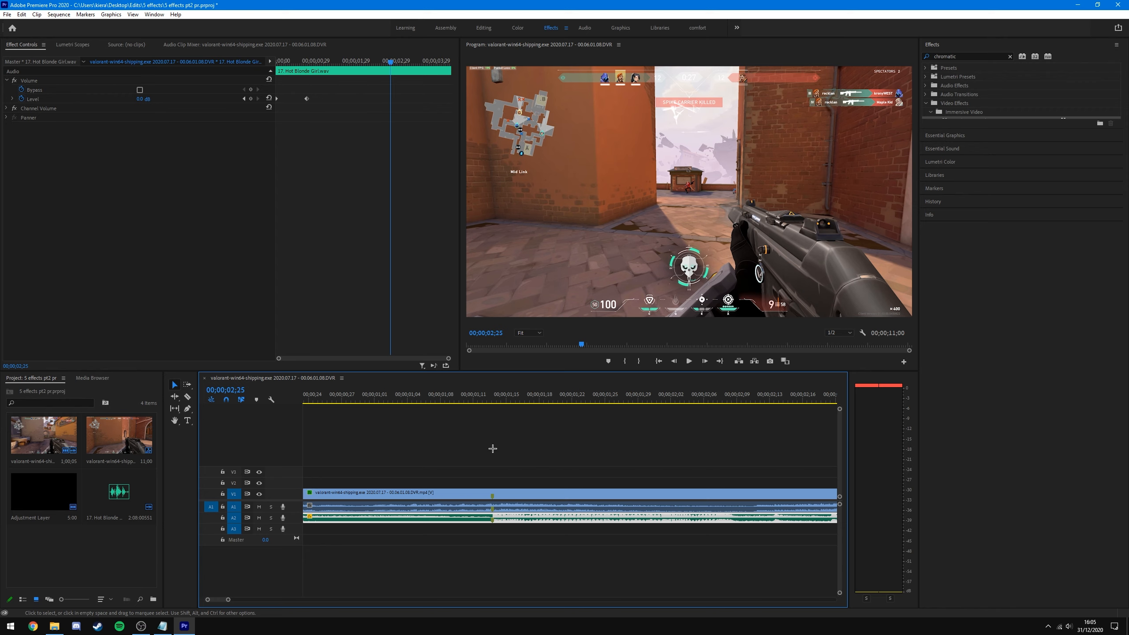
{"action": "left_click", "coordinate": [303, 168]}
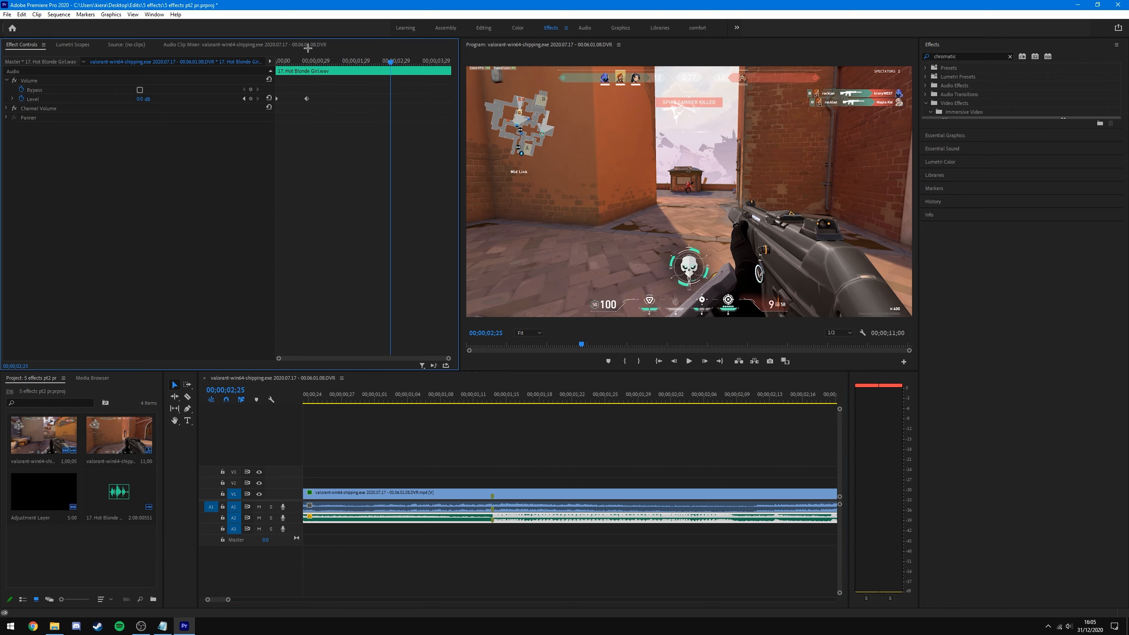
{"action": "left_click_drag", "start_coordinate": [305, 59], "coordinate": [246, 62]}
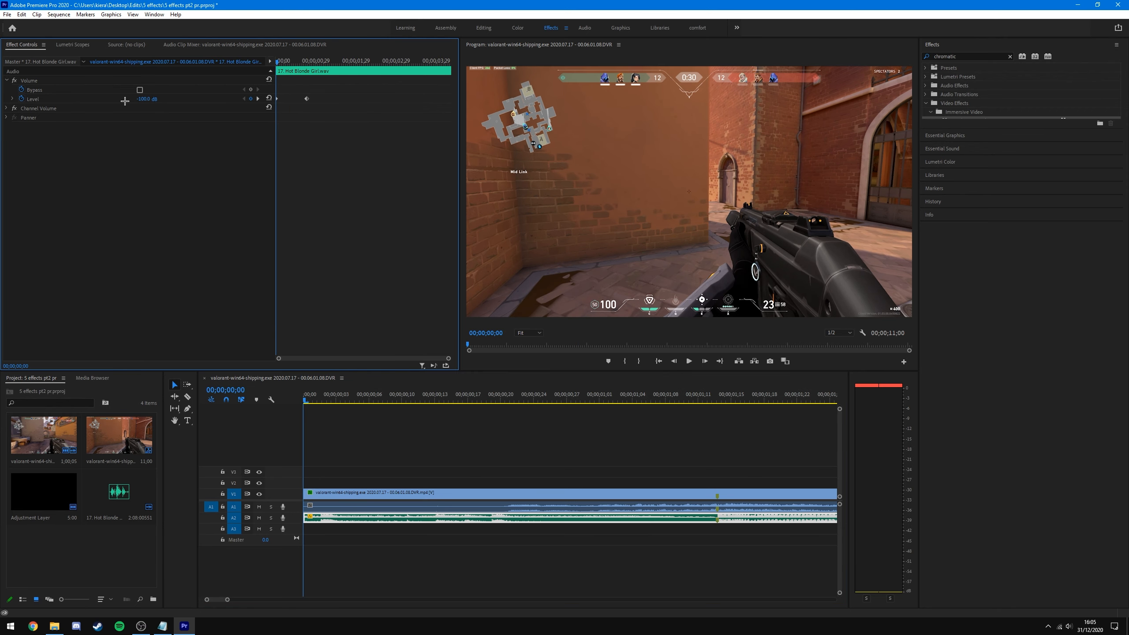
{"action": "left_click", "coordinate": [291, 62]}
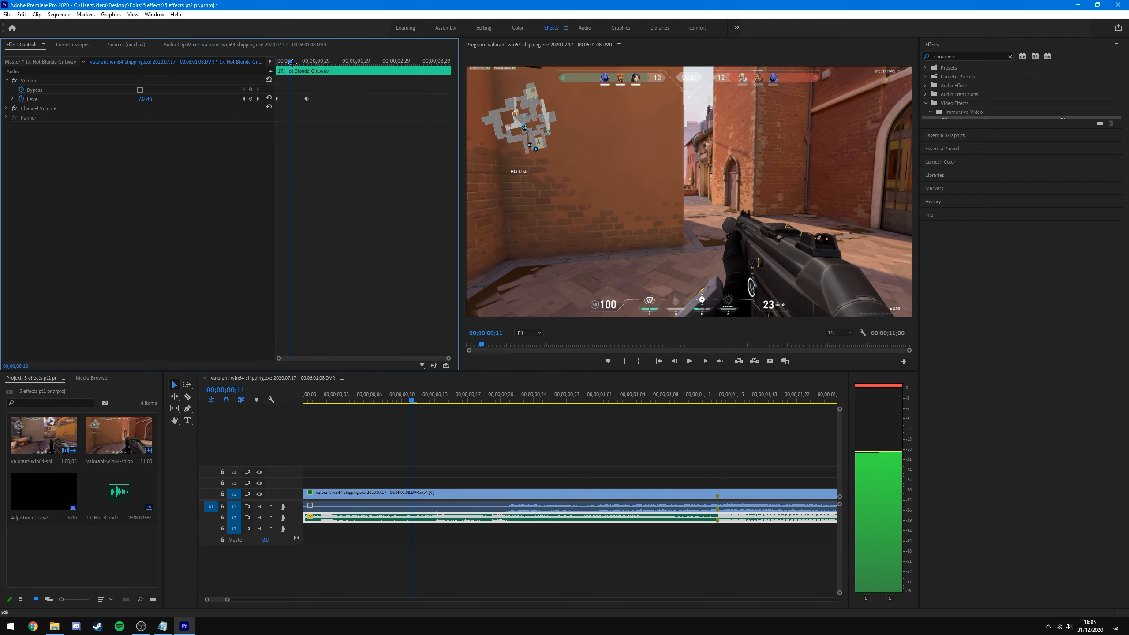
{"action": "left_click_drag", "start_coordinate": [292, 62], "coordinate": [305, 62]}
{"action": "left_click", "coordinate": [387, 465]}
{"action": "scroll", "coordinate": [387, 464], "scroll_direction": "down", "scroll_amount": 6}
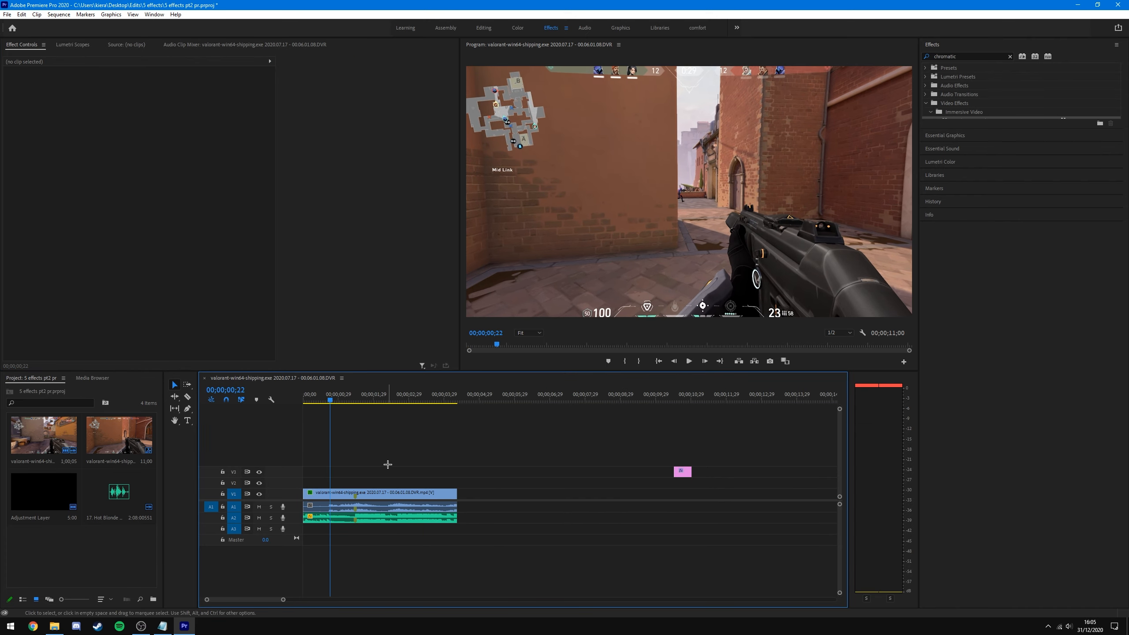
- Split the music clip on track A2 at the marker at 00;00;01;13
{"action": "left_click_drag", "start_coordinate": [332, 400], "coordinate": [300, 403]}
{"action": "key", "text": "equal"}
{"action": "key", "text": "equal"}
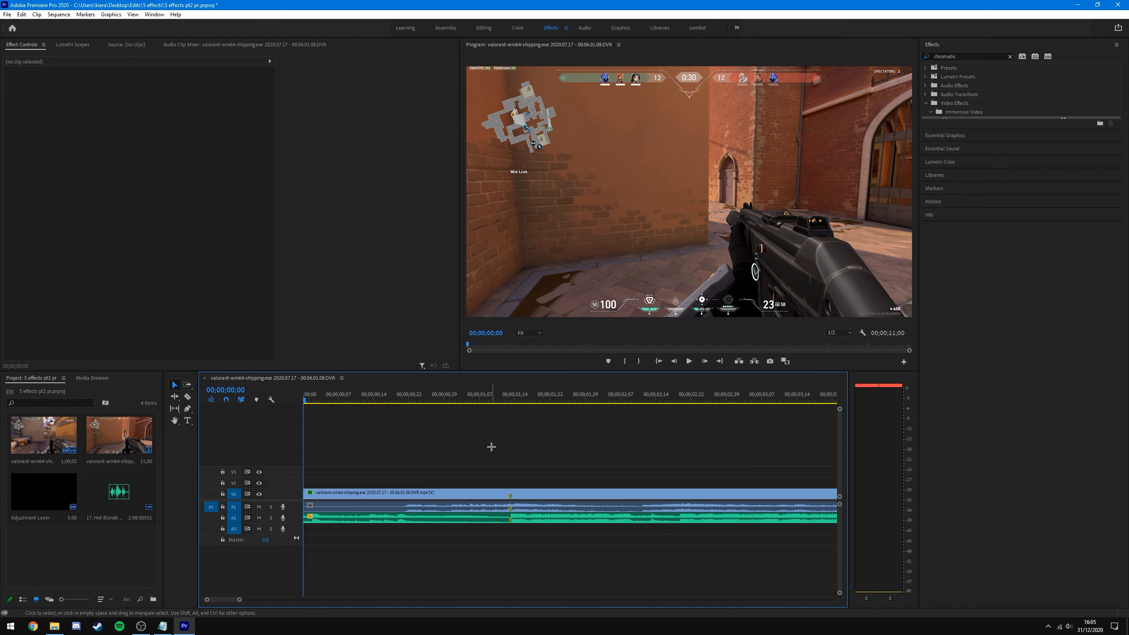
{"action": "left_click", "coordinate": [511, 400]}
{"action": "key", "text": "equal"}
{"action": "key", "text": "equal"}
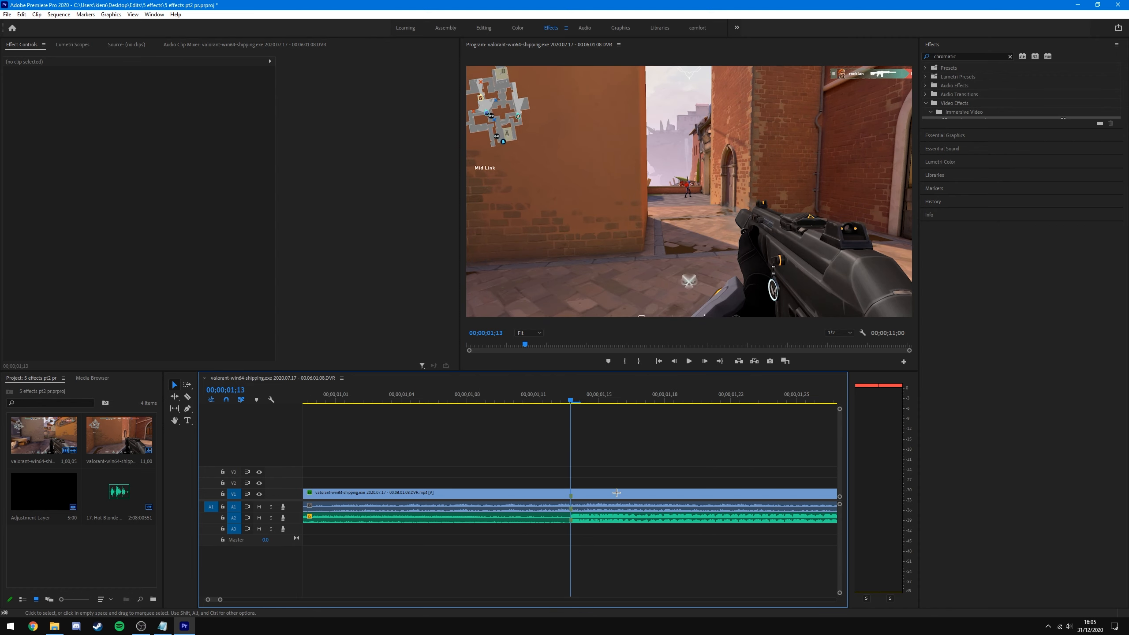
{"action": "left_click", "coordinate": [600, 520]}
{"action": "key", "text": "ctrl+k"}
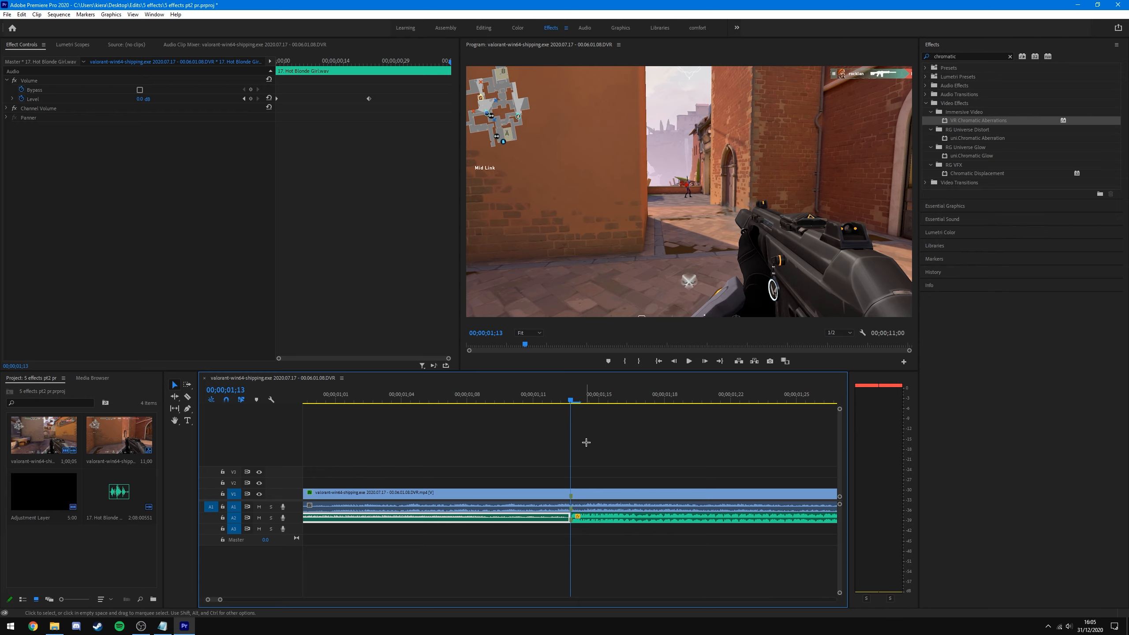
- Search the effects for "low pass" and apply Lowpass to the music segment before the split
{"action": "key", "text": "shift+7"}
{"action": "type", "text": "low pass"}
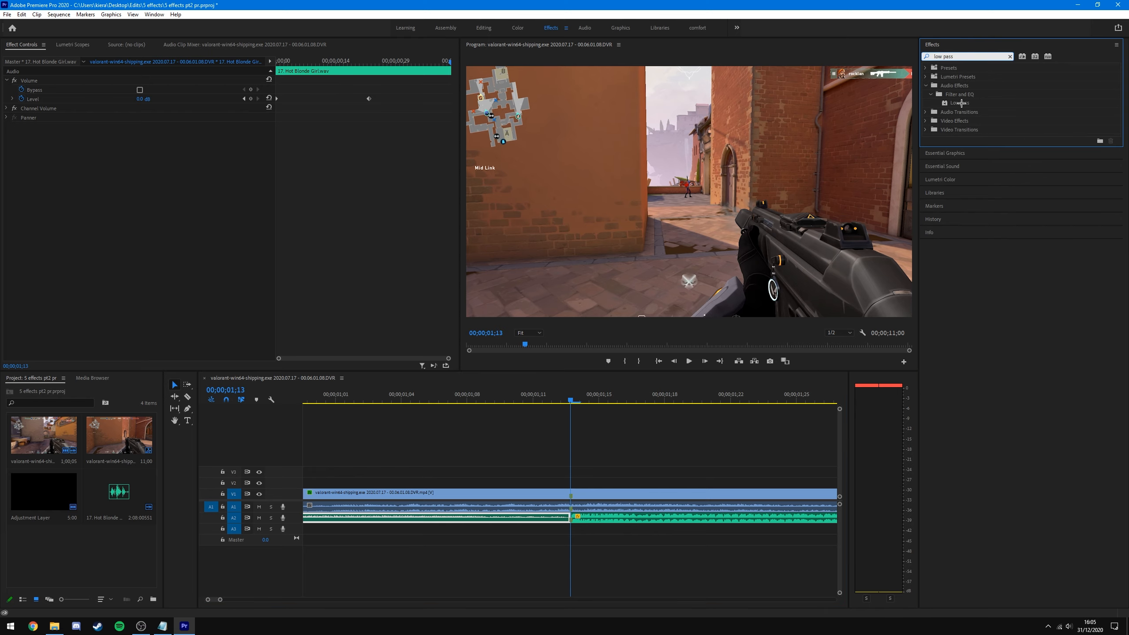
{"action": "left_click_drag", "start_coordinate": [961, 103], "coordinate": [468, 521]}
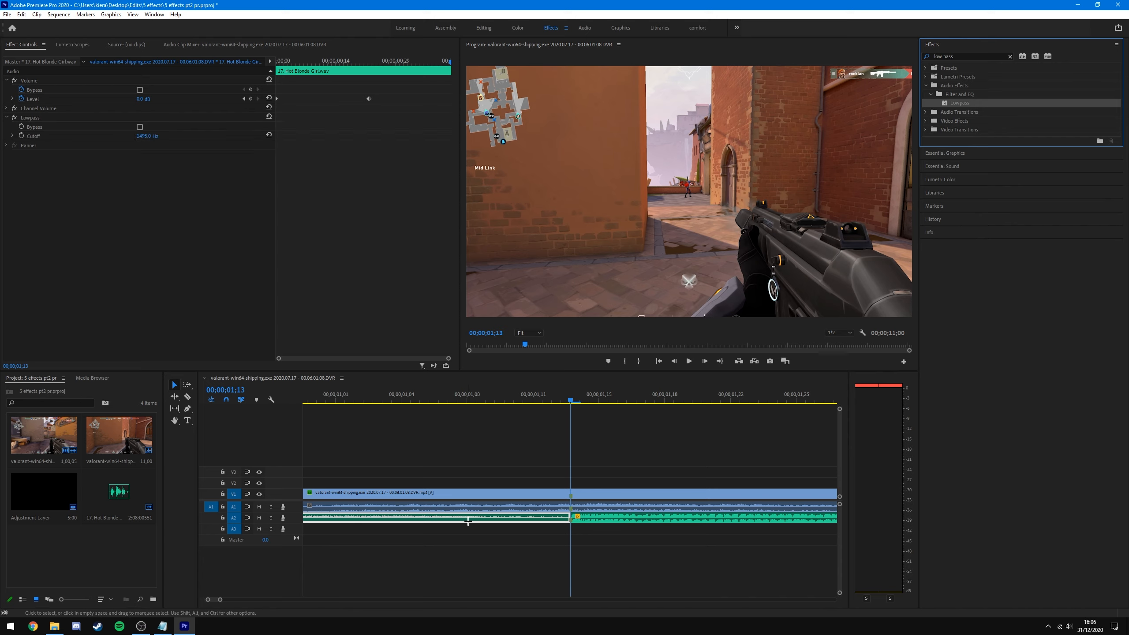
- Preview the filtered music transition from the start to 00;00;04;01, return to the start, and mute audio track A1
{"action": "left_click", "coordinate": [484, 449]}
{"action": "key", "text": "minus"}
{"action": "key", "text": "minus"}
{"action": "key", "text": "minus"}
{"action": "left_click_drag", "start_coordinate": [388, 399], "coordinate": [270, 416]}
{"action": "key", "text": "space"}
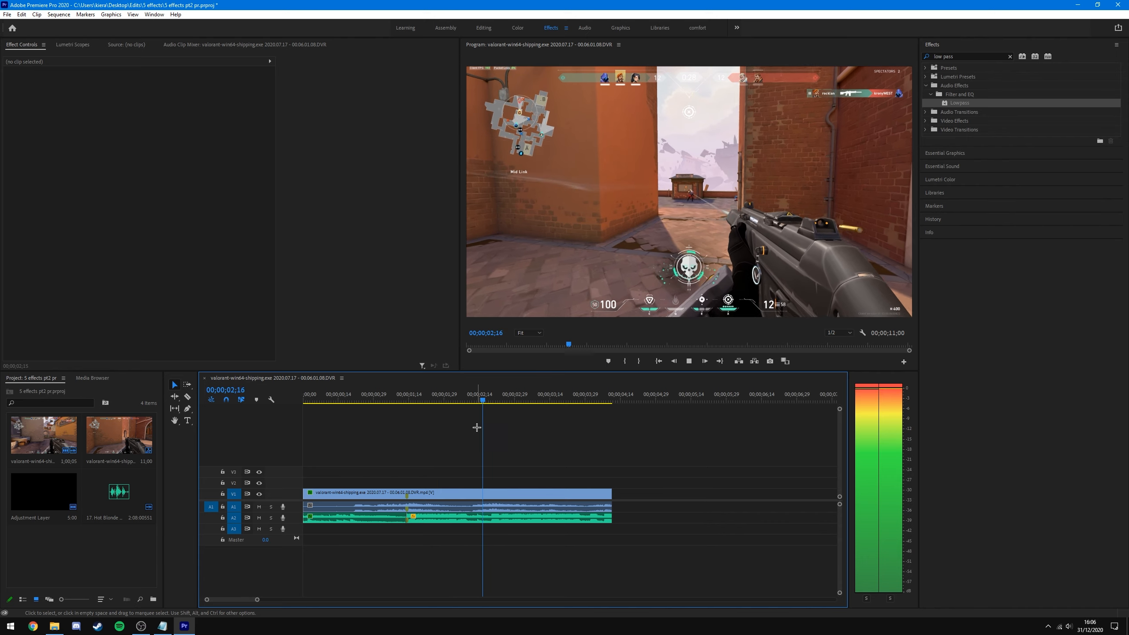
{"action": "key", "text": "space"}
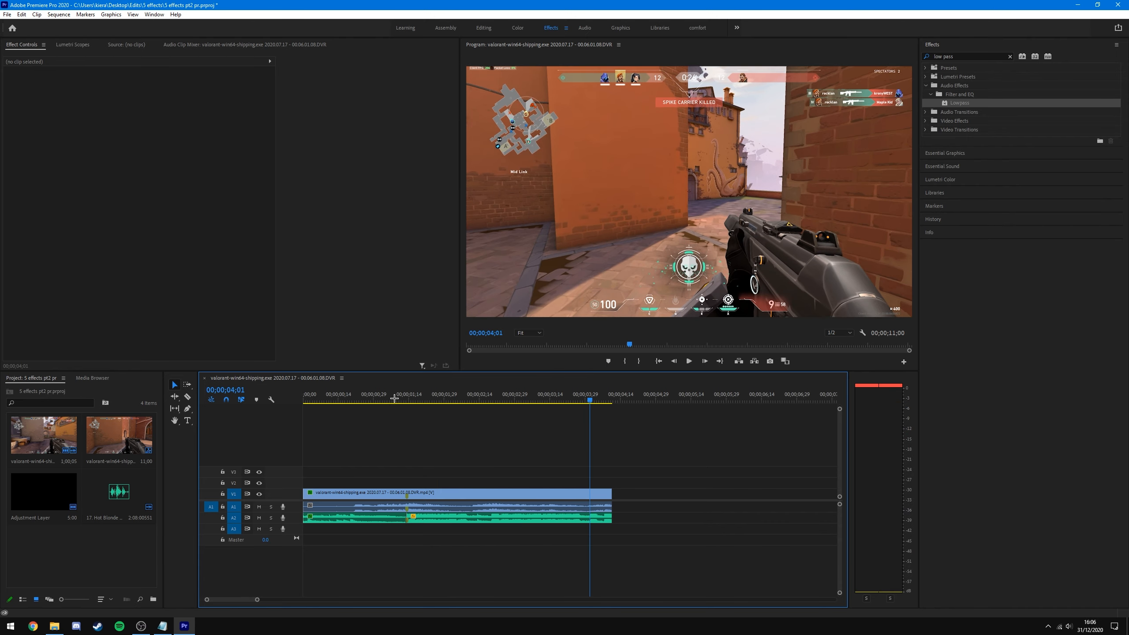
{"action": "left_click_drag", "start_coordinate": [394, 399], "coordinate": [286, 405]}
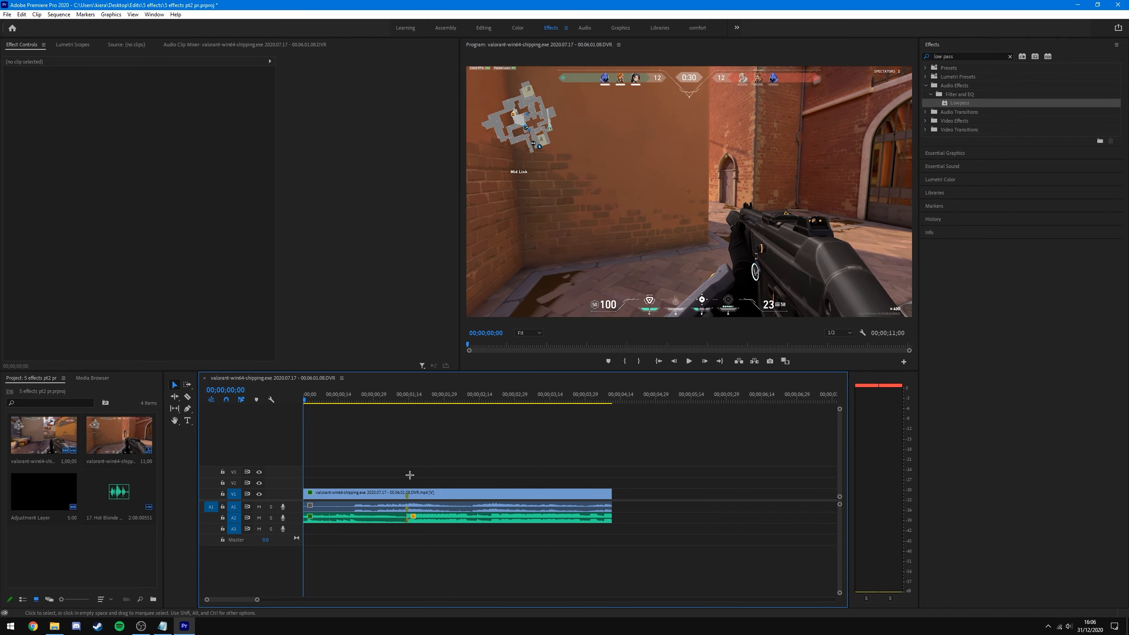
{"action": "left_click", "coordinate": [259, 507]}
- Try extending the Lowpass music segment to about 00;00;03;00 with the second segment moved aside, preview it, and restore both segments to meet at the marker
{"action": "left_click_drag", "start_coordinate": [446, 520], "coordinate": [673, 519]}
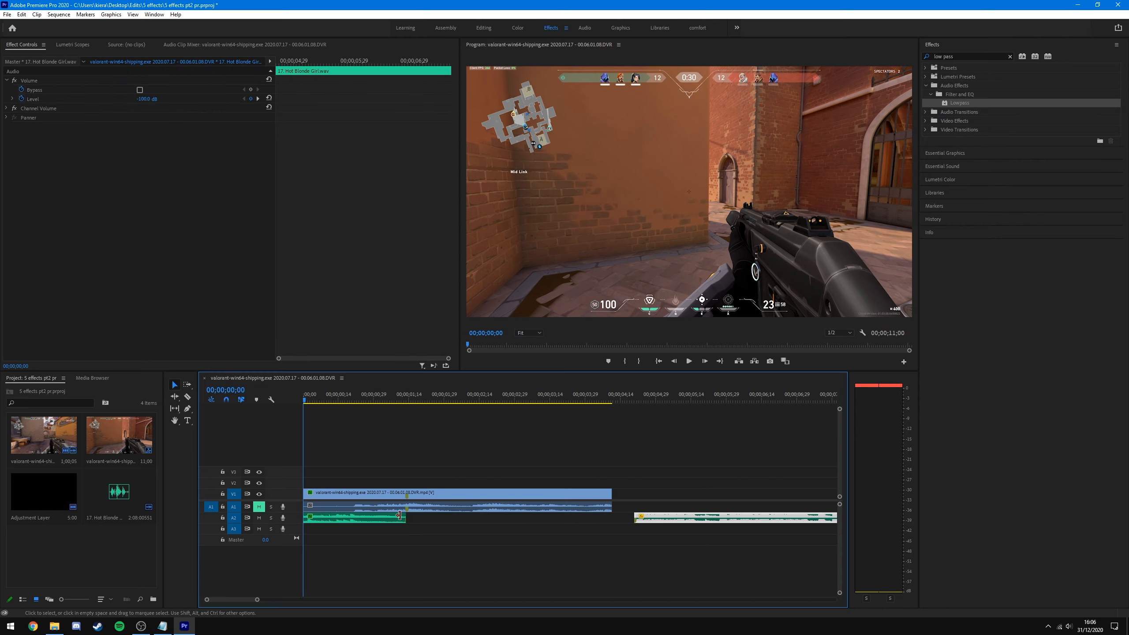
{"action": "left_click_drag", "start_coordinate": [404, 517], "coordinate": [516, 517]}
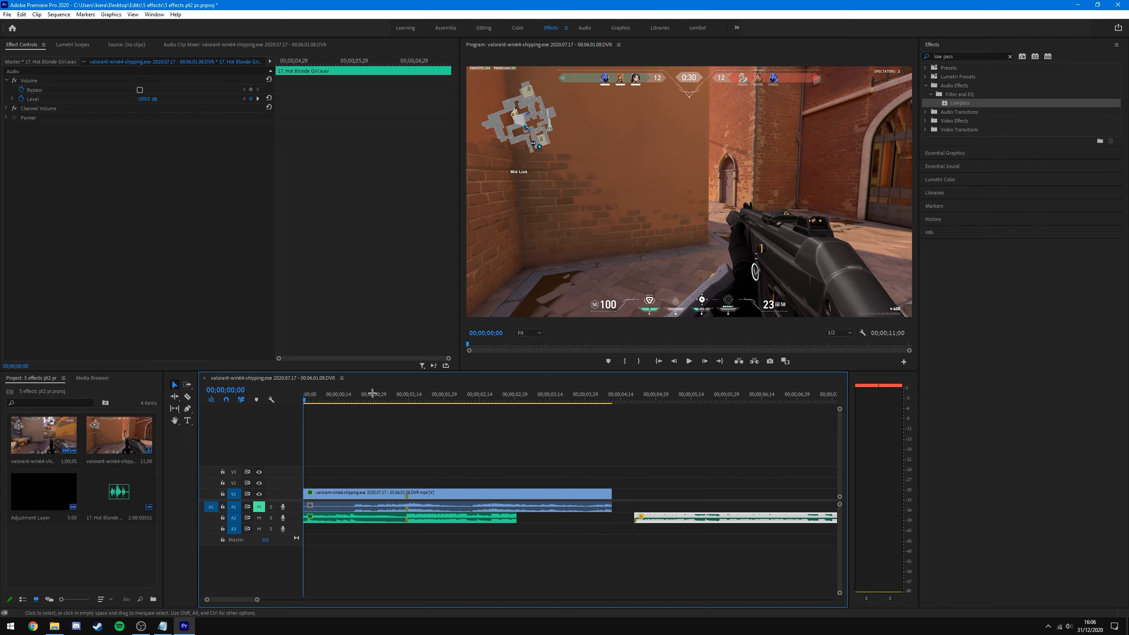
{"action": "key", "text": "space"}
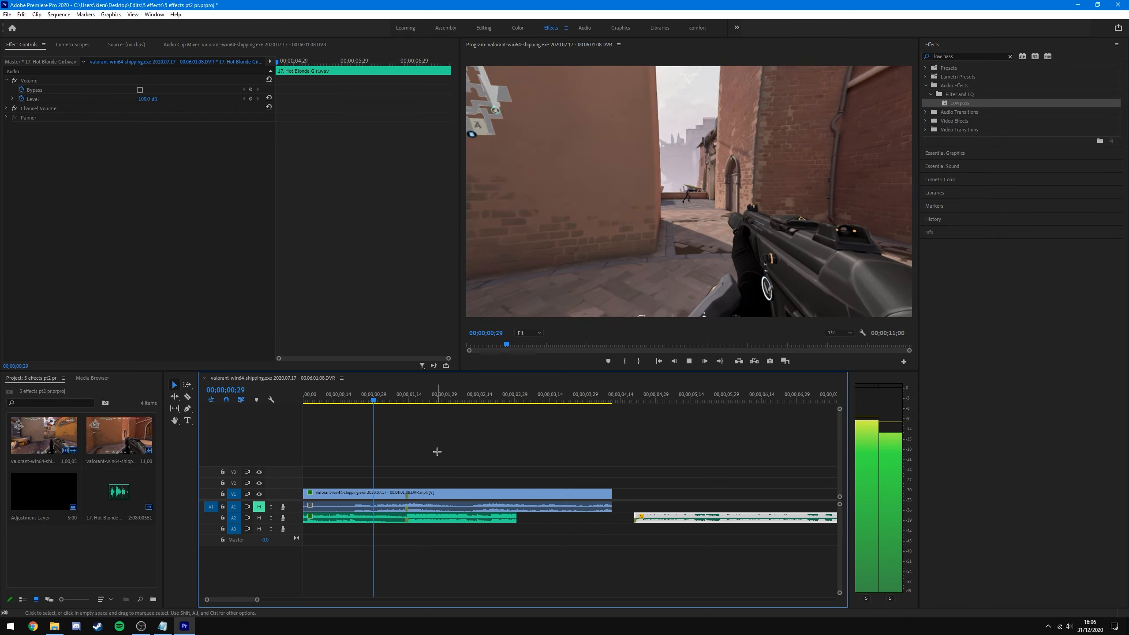
{"action": "key", "text": "space"}
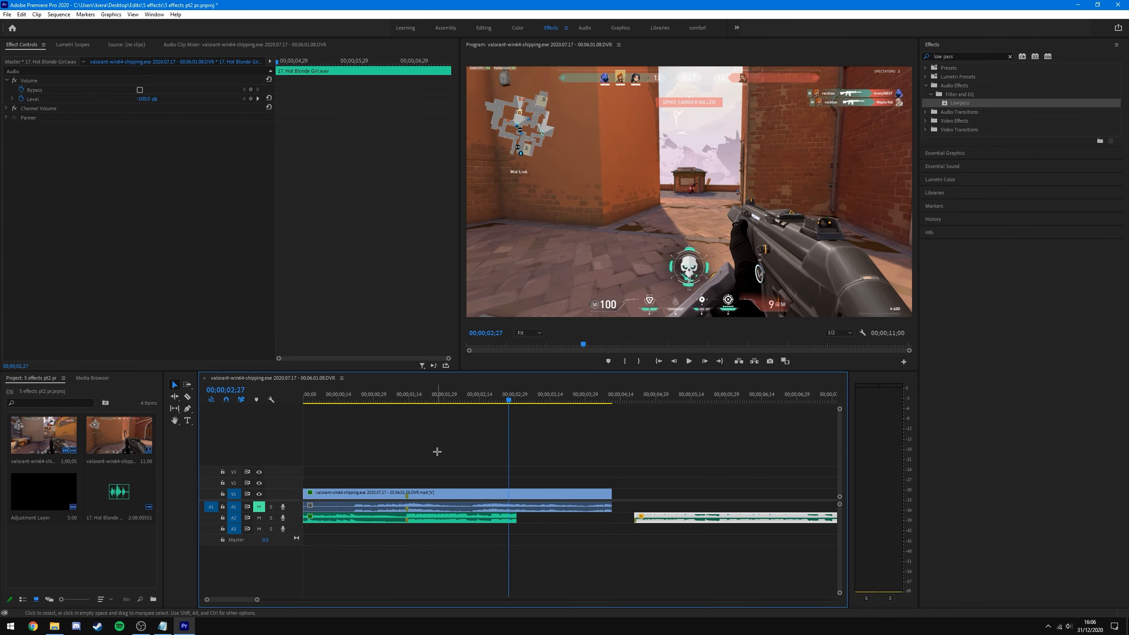
{"action": "key", "text": "ctrl+z"}
{"action": "left_click_drag", "start_coordinate": [657, 519], "coordinate": [428, 519]}
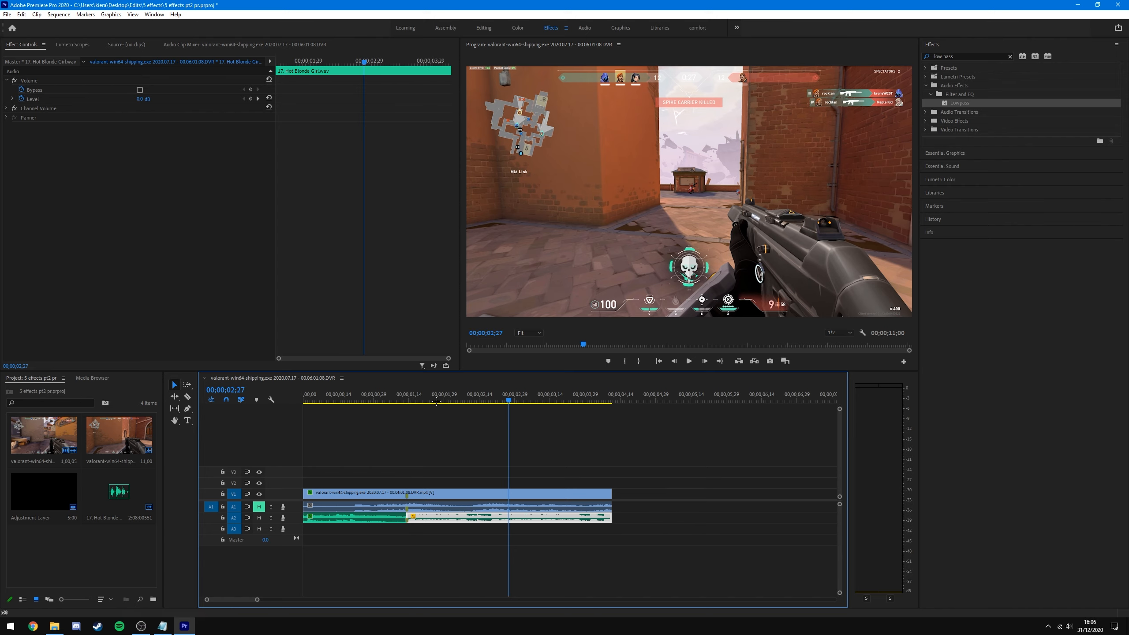
- Preview the music transition from the start of the sequence with both segments meeting at the marker
{"action": "key", "text": "Home"}
{"action": "left_click", "coordinate": [443, 449]}
{"action": "key", "text": "space"}
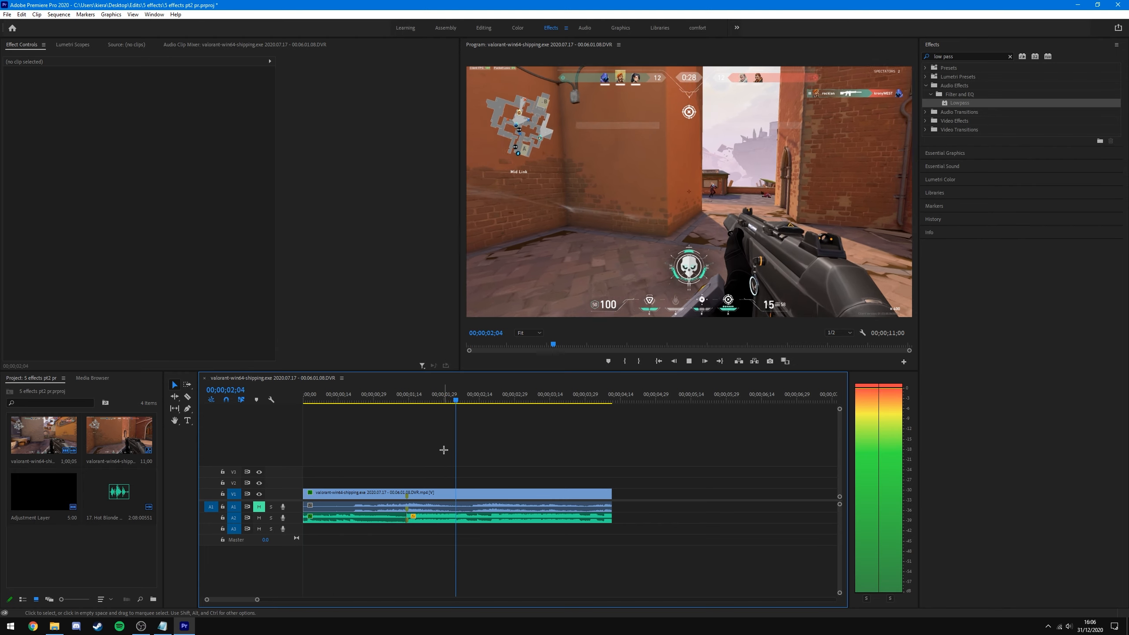
- Keyframe the Lowpass Cutoff at 400 Hz on the first music segment's last frame before the marker
{"action": "left_click", "coordinate": [370, 400]}
{"action": "left_click", "coordinate": [374, 517]}
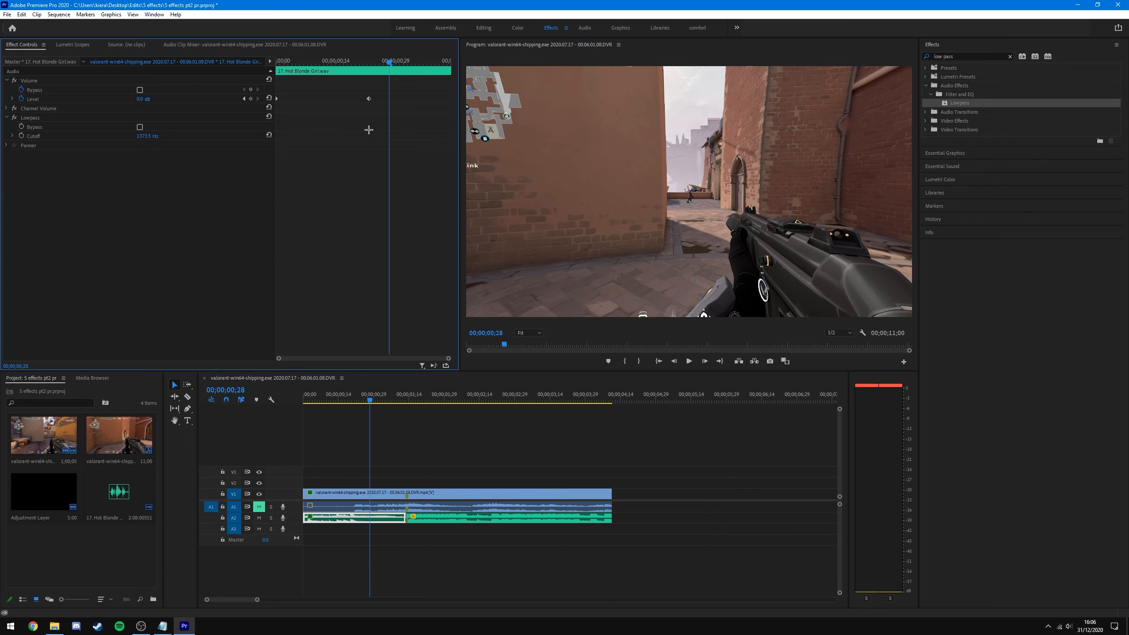
{"action": "left_click_drag", "start_coordinate": [389, 59], "coordinate": [386, 61]}
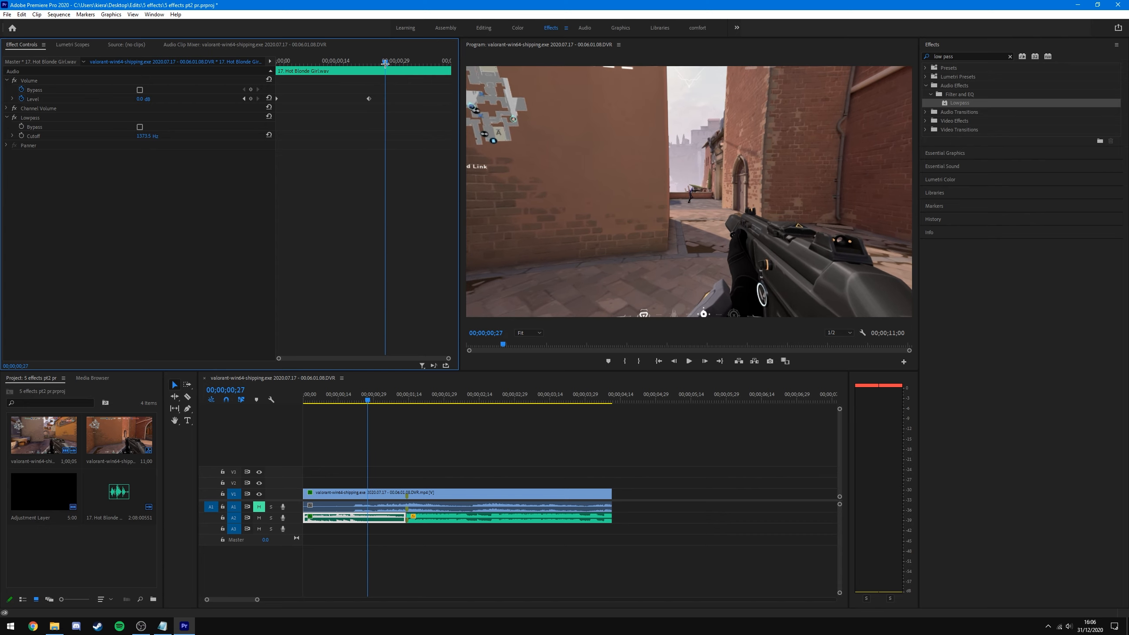
{"action": "left_click", "coordinate": [427, 470]}
{"action": "key", "text": "equal"}
{"action": "key", "text": "Down"}
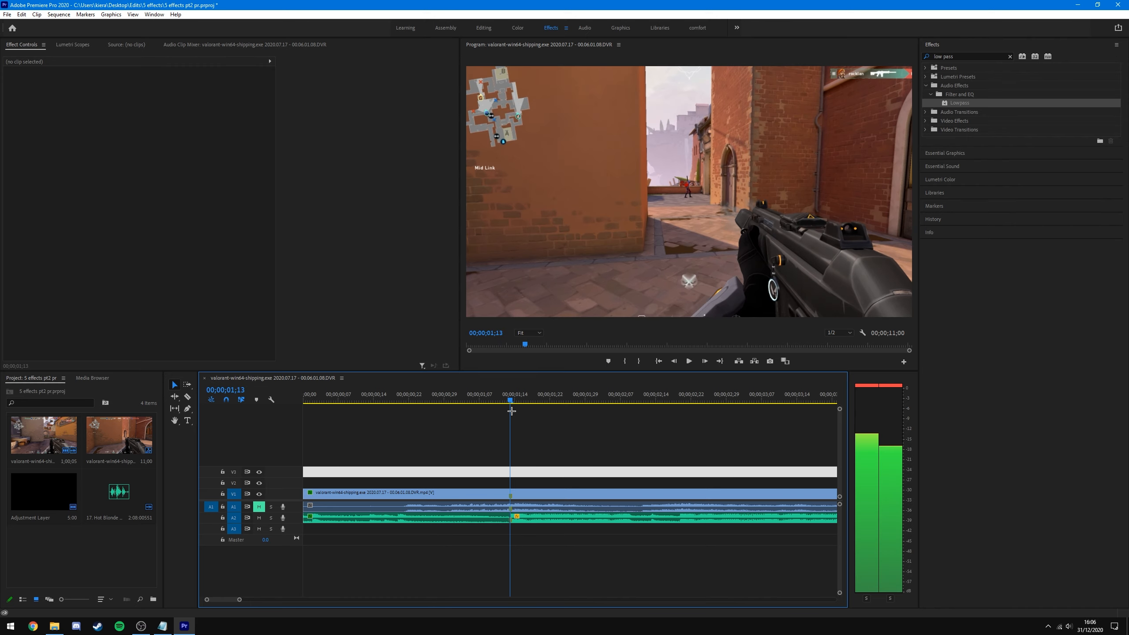
{"action": "left_click", "coordinate": [493, 516]}
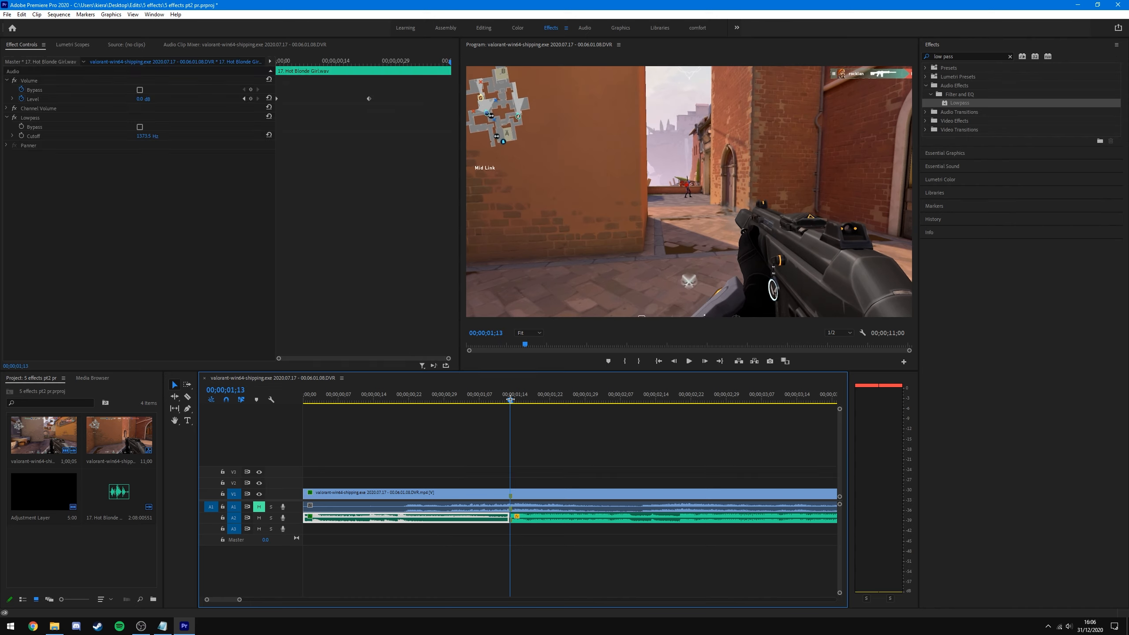
{"action": "key", "text": "Left"}
{"action": "left_click", "coordinate": [147, 136]}
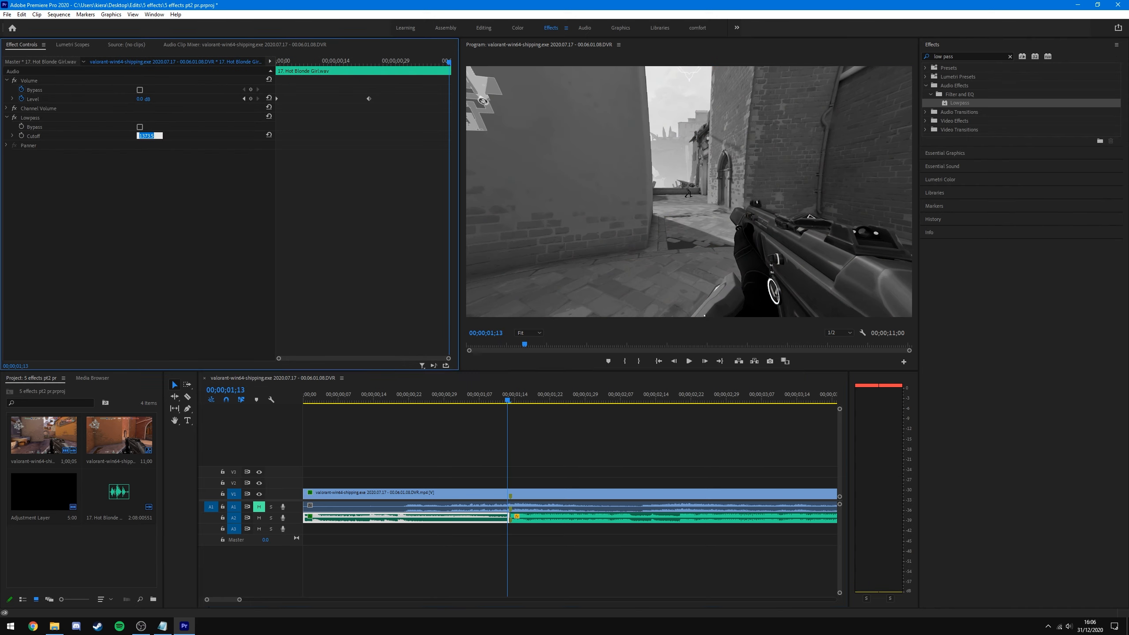
{"action": "type", "text": "400"}
{"action": "key", "text": "Return"}
{"action": "left_click", "coordinate": [21, 136]}
- Add a Lowpass Cutoff keyframe at 00;00;00;00, the start of the first music segment
{"action": "left_click_drag", "start_coordinate": [378, 62], "coordinate": [277, 67]}
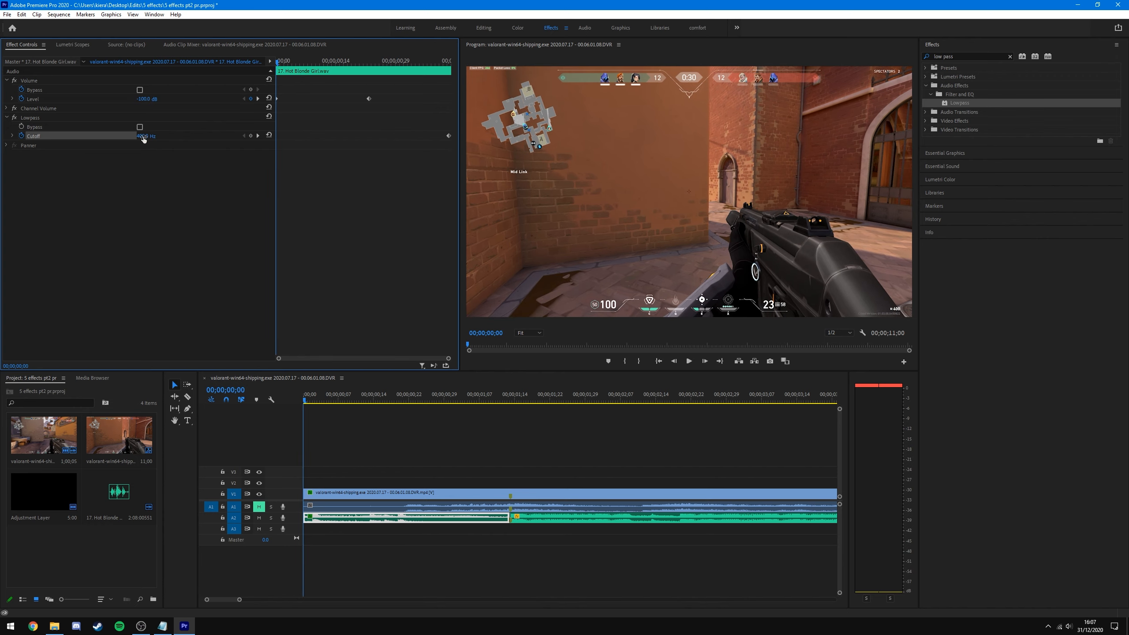
{"action": "left_click", "coordinate": [145, 136]}
{"action": "key", "text": "Return"}
- Preview the keyframed Lowpass transition from the start of the sequence past the marker
{"action": "left_click", "coordinate": [362, 201]}
{"action": "left_click", "coordinate": [430, 435]}
{"action": "key", "text": "minus"}
{"action": "key", "text": "minus"}
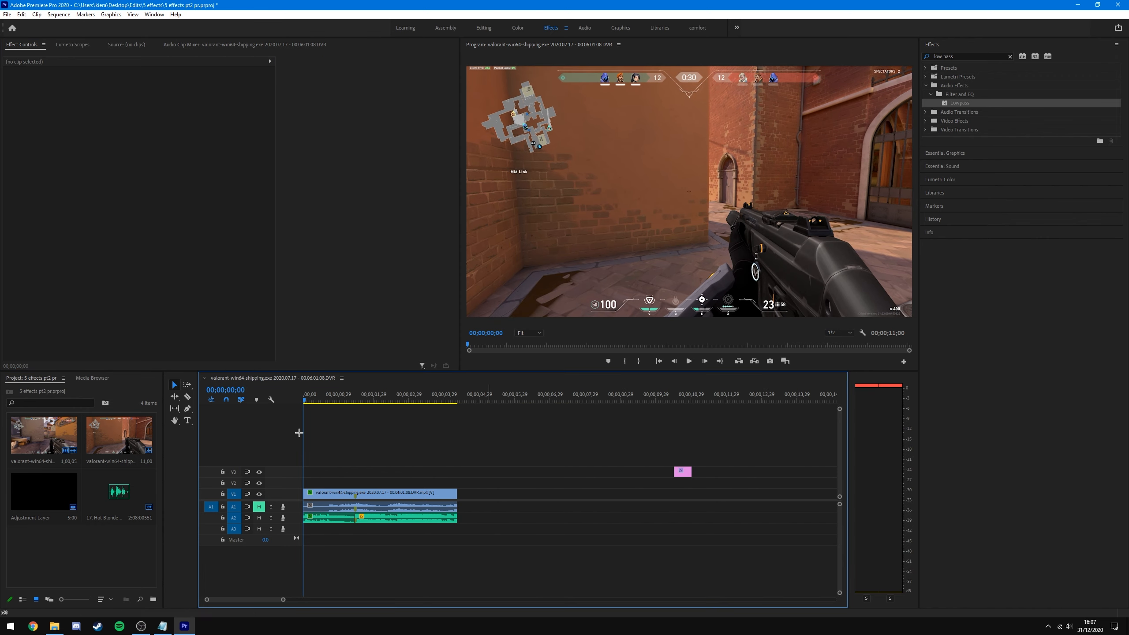
{"action": "key", "text": "space"}
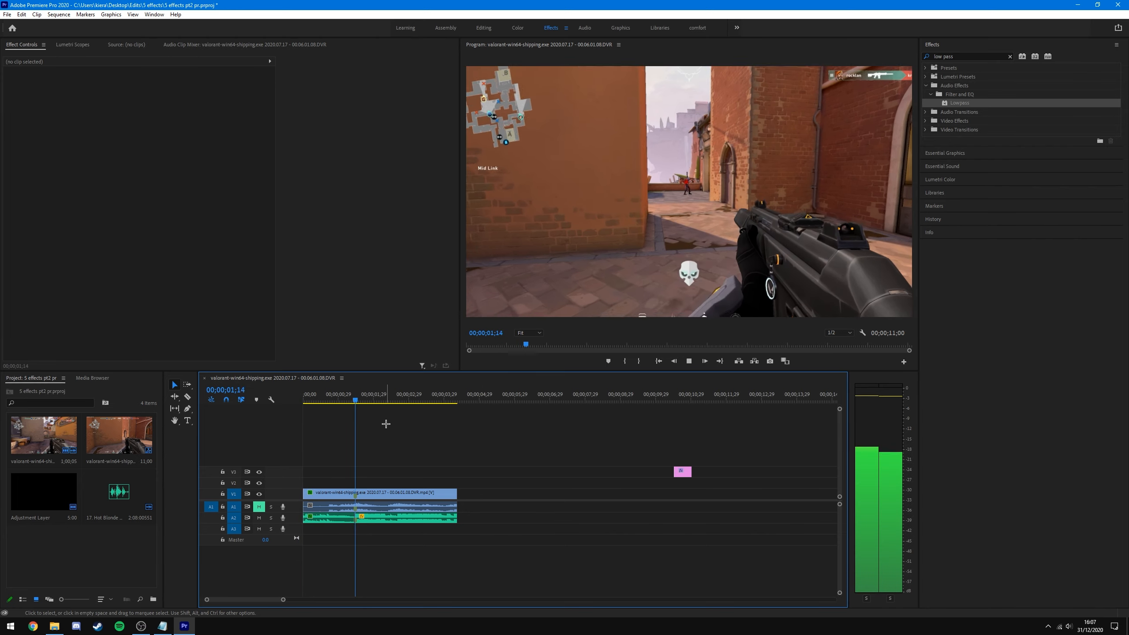
- Move the 400 Hz Cutoff keyframe of the first music segment to 00;00;00;29 and preview the sequence from the start
{"action": "left_click", "coordinate": [353, 397]}
{"action": "left_click", "coordinate": [338, 397]}
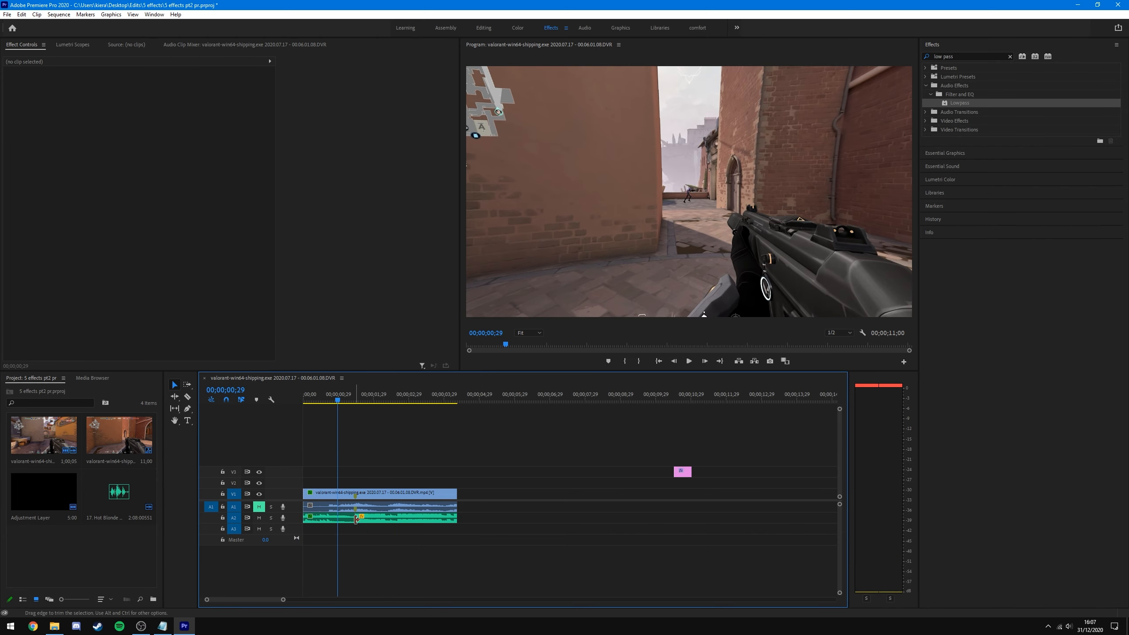
{"action": "left_click", "coordinate": [329, 518]}
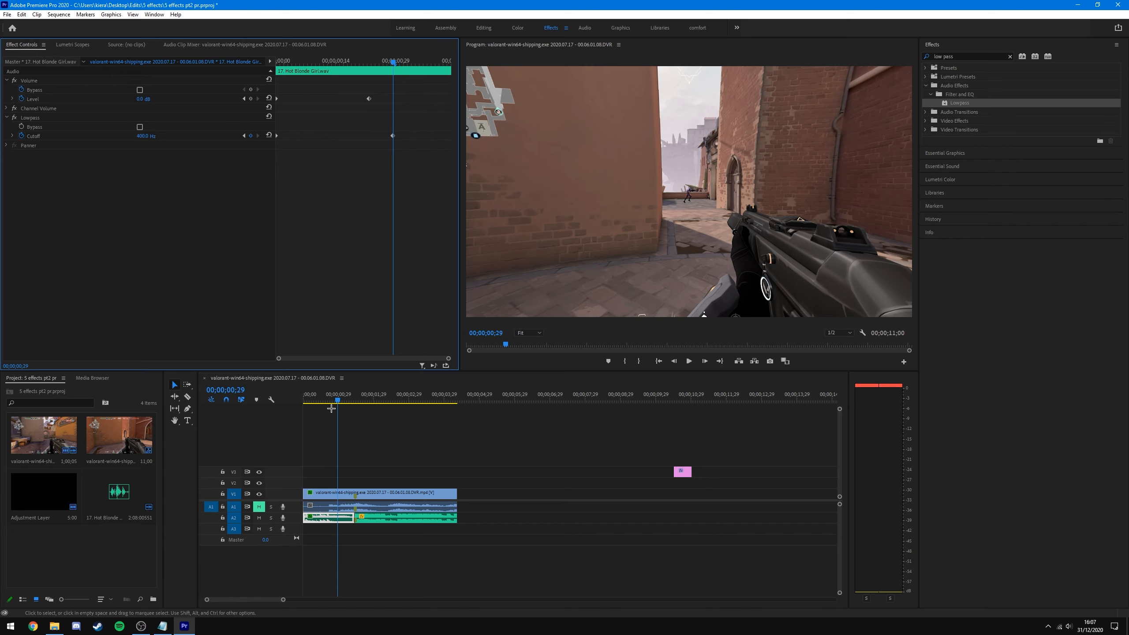
{"action": "left_click_drag", "start_coordinate": [336, 400], "coordinate": [285, 405]}
{"action": "left_click", "coordinate": [373, 436]}
{"action": "key", "text": "space"}
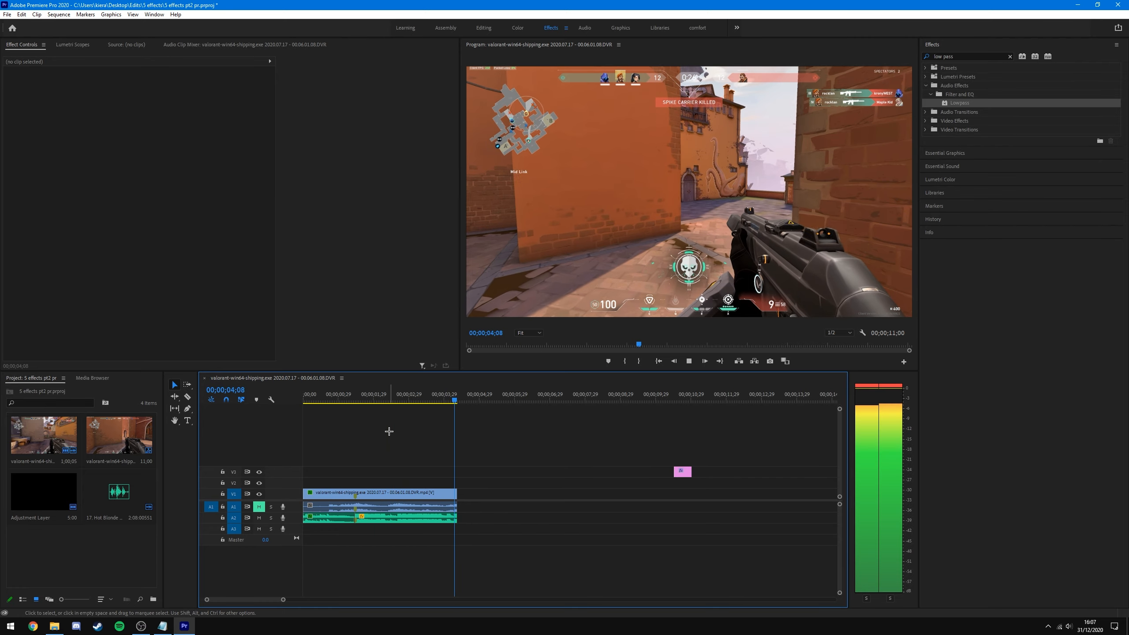
- Set the Lowpass Cutoff keyframe at 00;00;00;29 to 800 Hz and unmute audio track A1
{"action": "left_click", "coordinate": [352, 397]}
{"action": "left_click", "coordinate": [340, 517]}
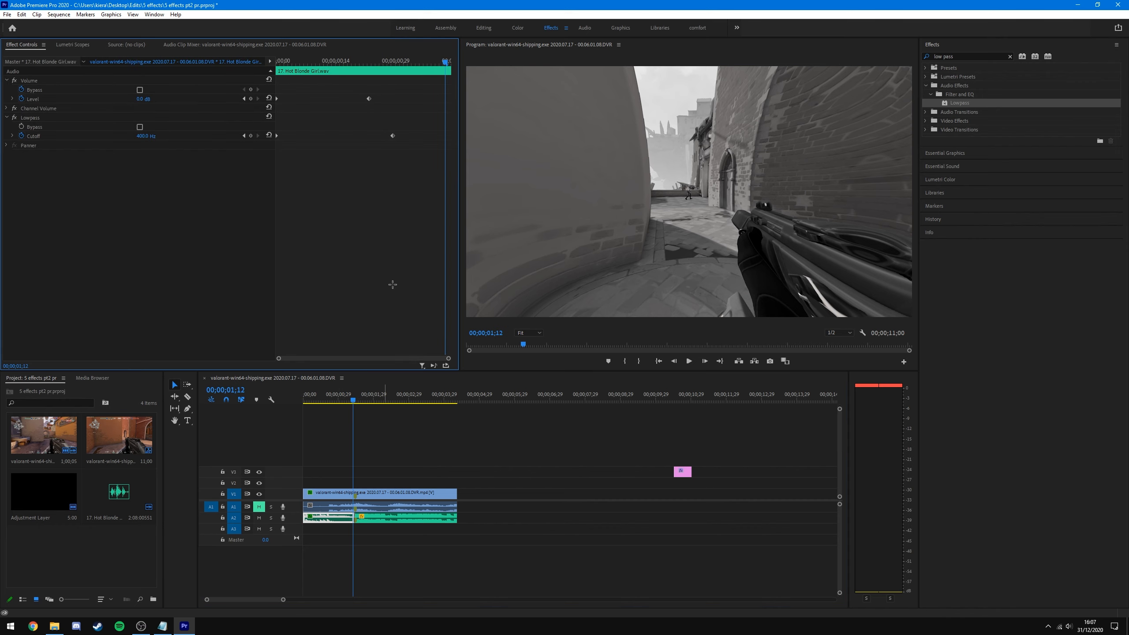
{"action": "left_click", "coordinate": [393, 62]}
{"action": "left_click", "coordinate": [146, 135]}
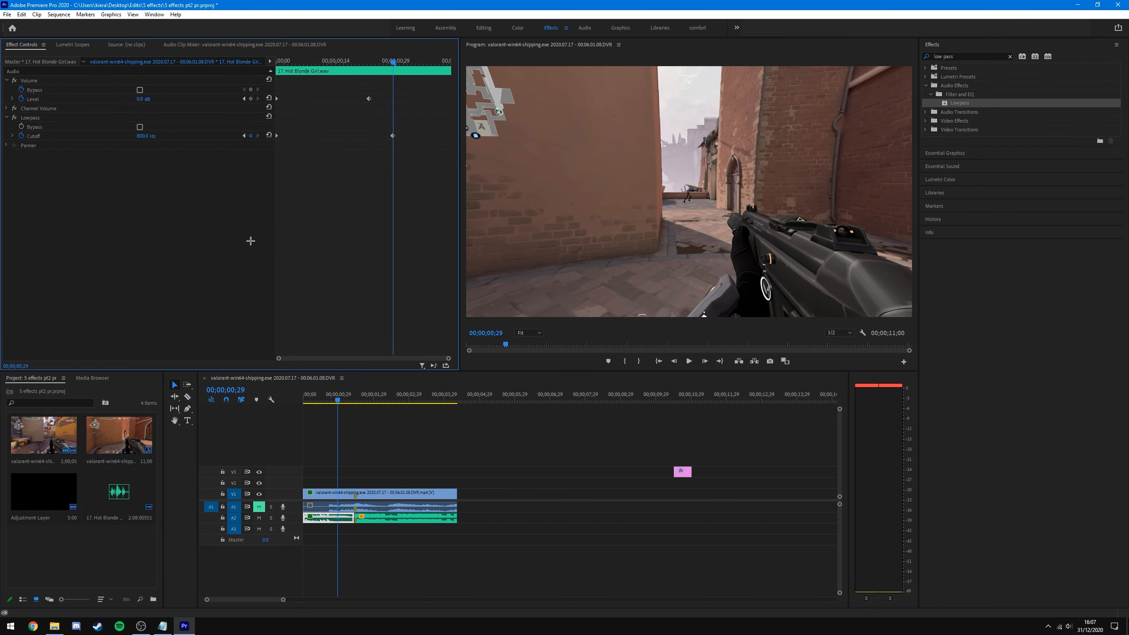
{"action": "left_click", "coordinate": [386, 431]}
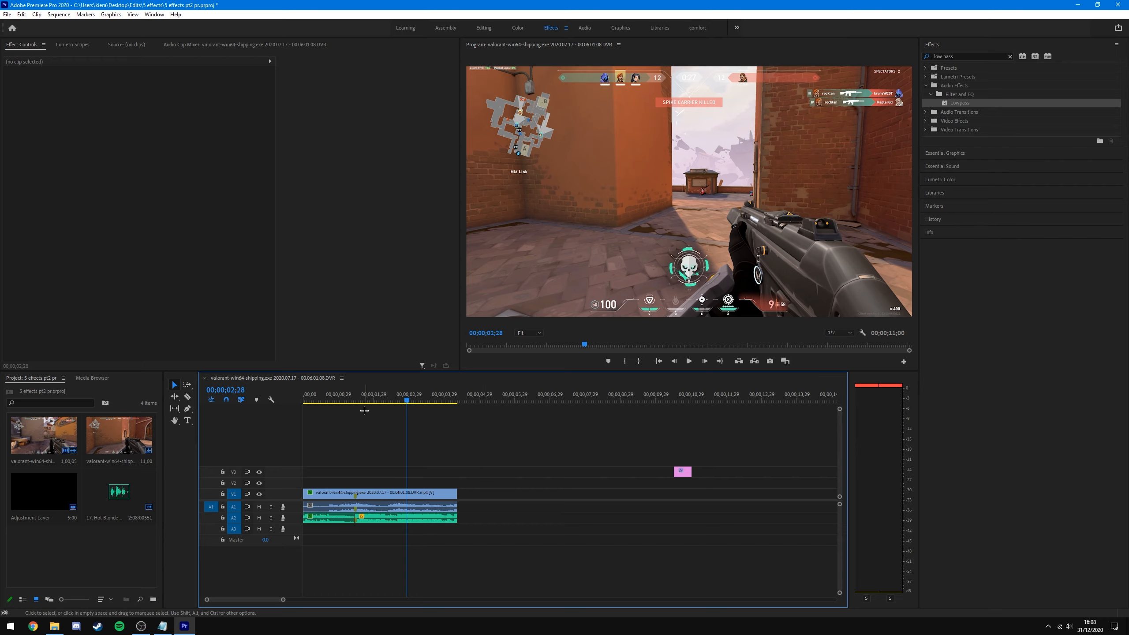
{"action": "left_click", "coordinate": [347, 395]}
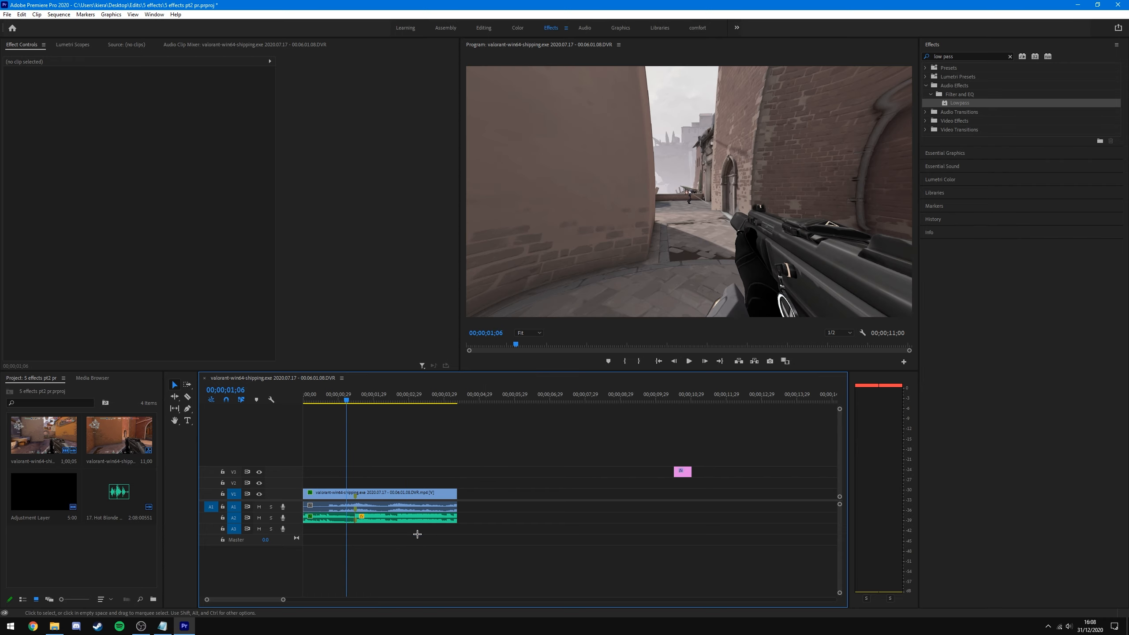
{"action": "key", "text": "="}
{"action": "key", "text": "="}
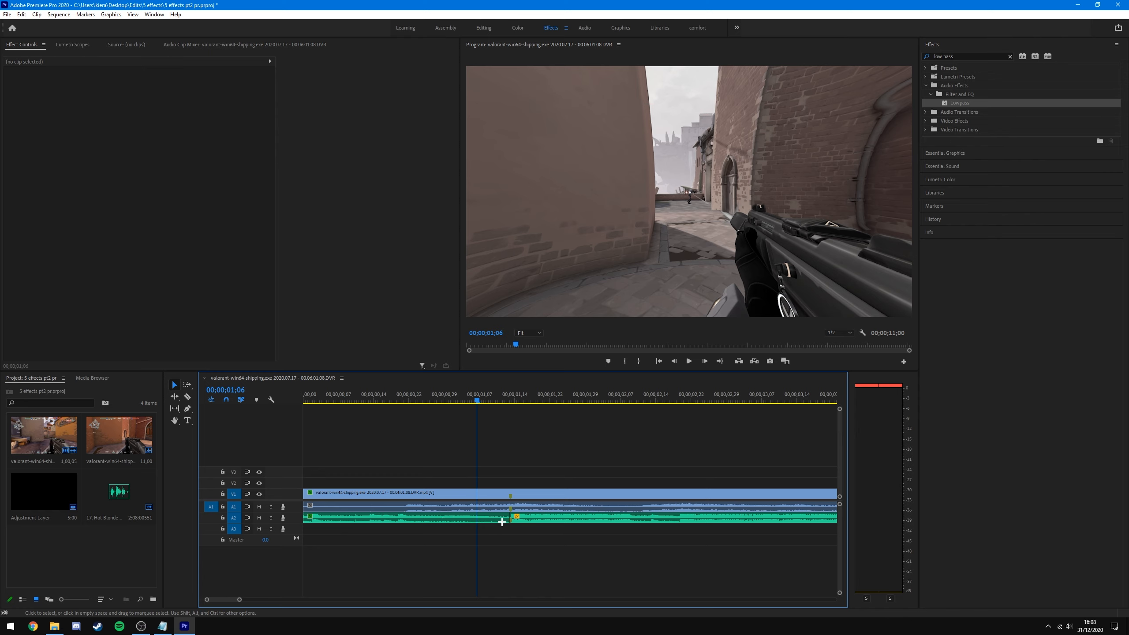
{"action": "key", "text": "minus"}
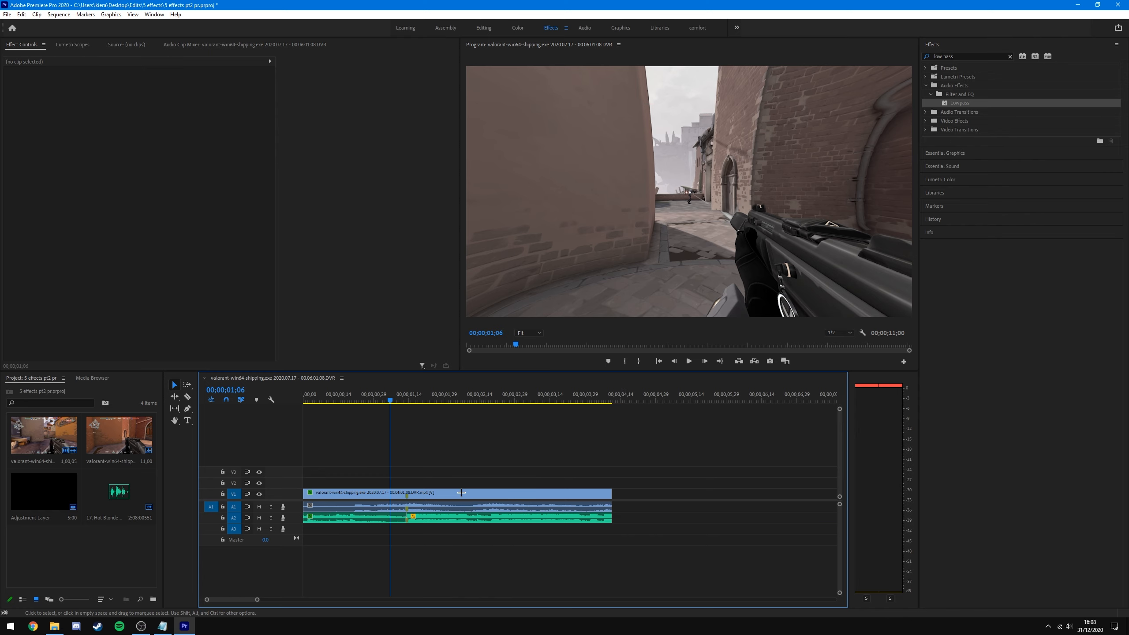
{"action": "left_click", "coordinate": [367, 519]}
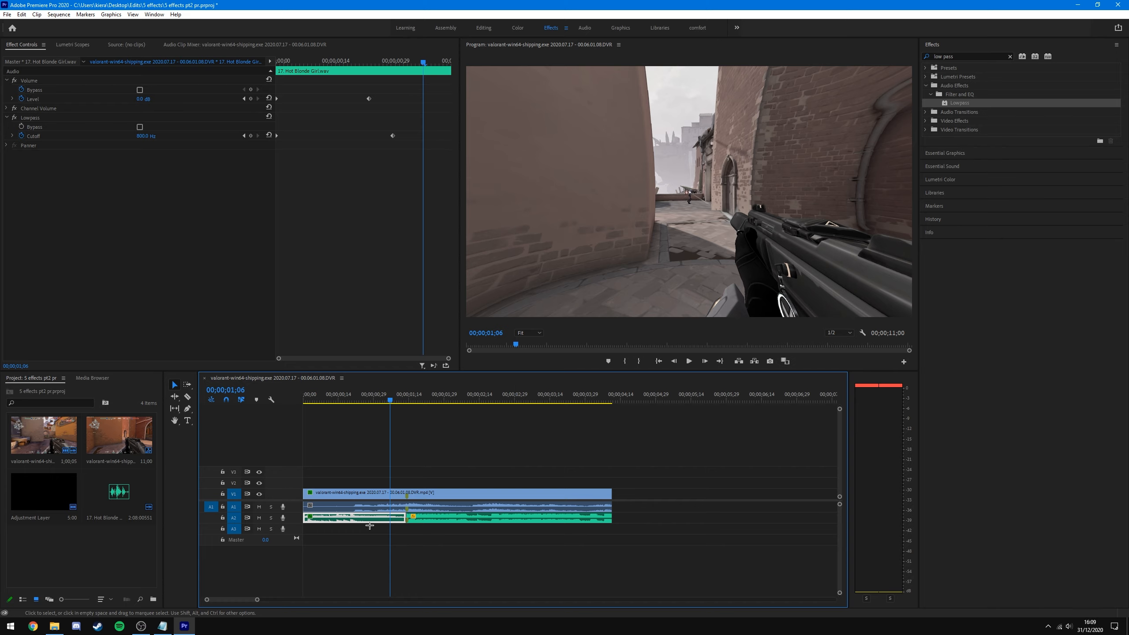
{"action": "left_click", "coordinate": [407, 217]}
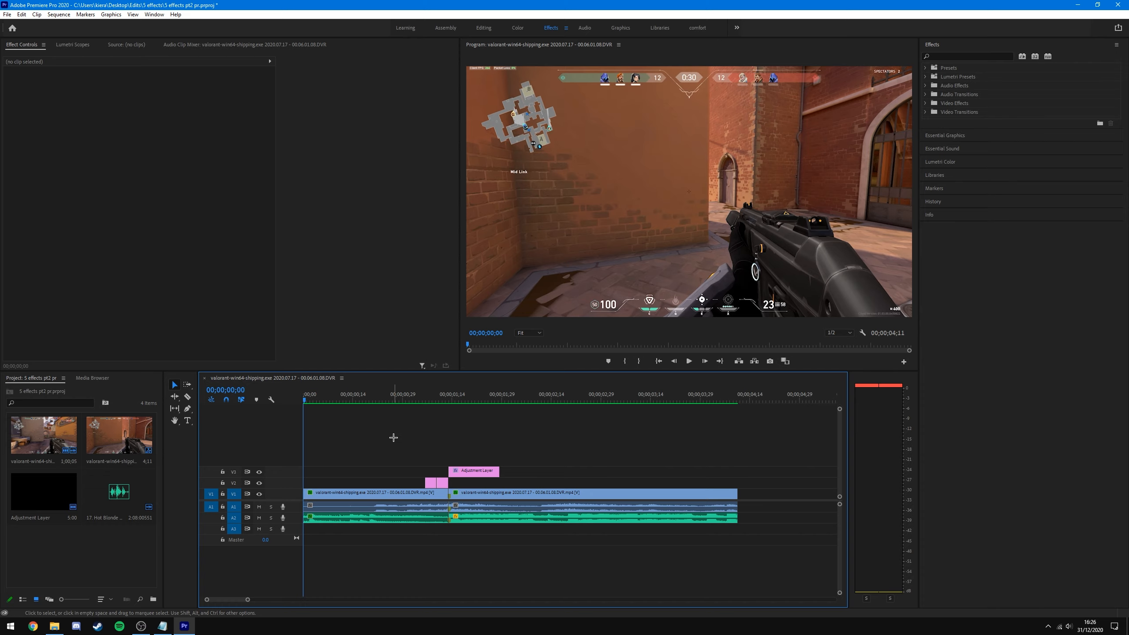
- Play the finished sequence with all effects twice from the start to review the combined result
{"action": "key", "text": "space"}
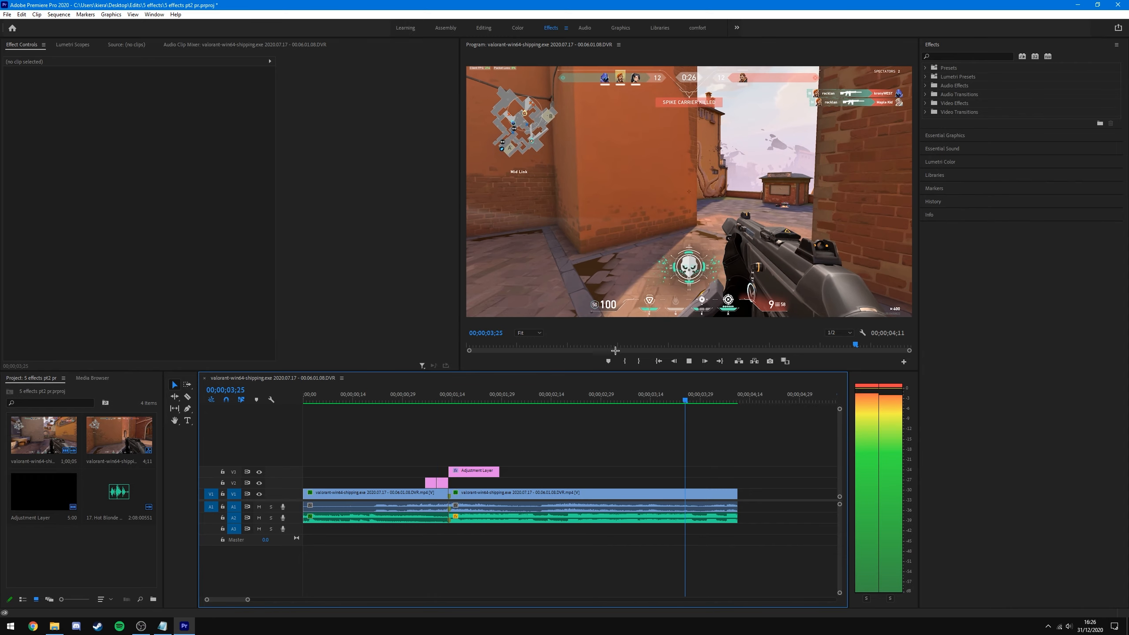
{"action": "key", "text": "space"}
{"action": "left_click_drag", "start_coordinate": [393, 396], "coordinate": [299, 399]}
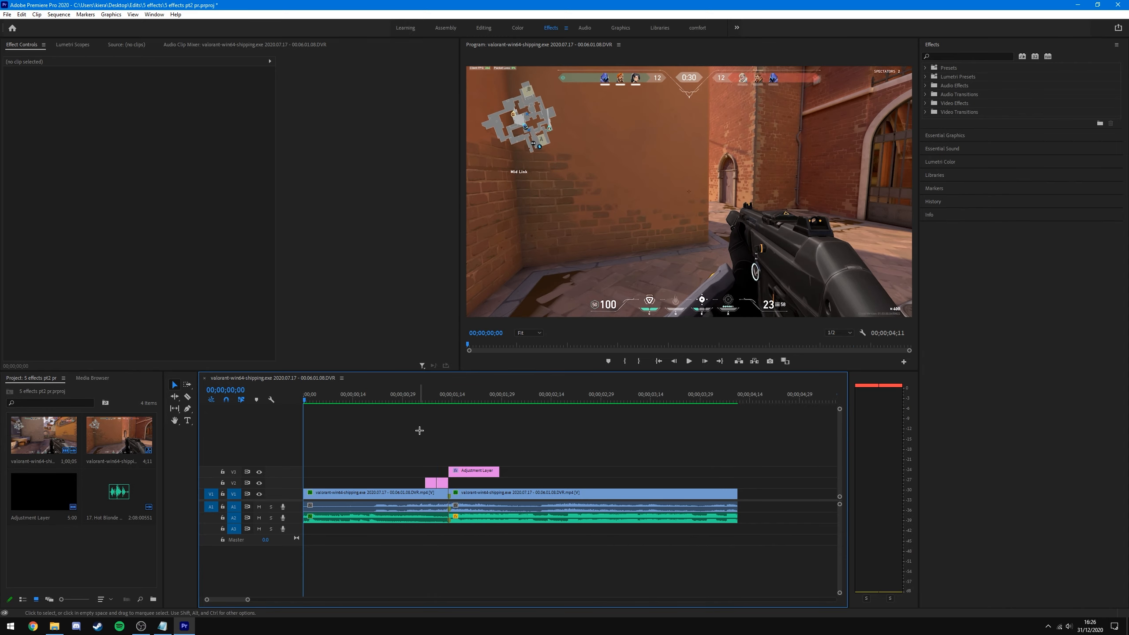
{"action": "key", "text": "space"}
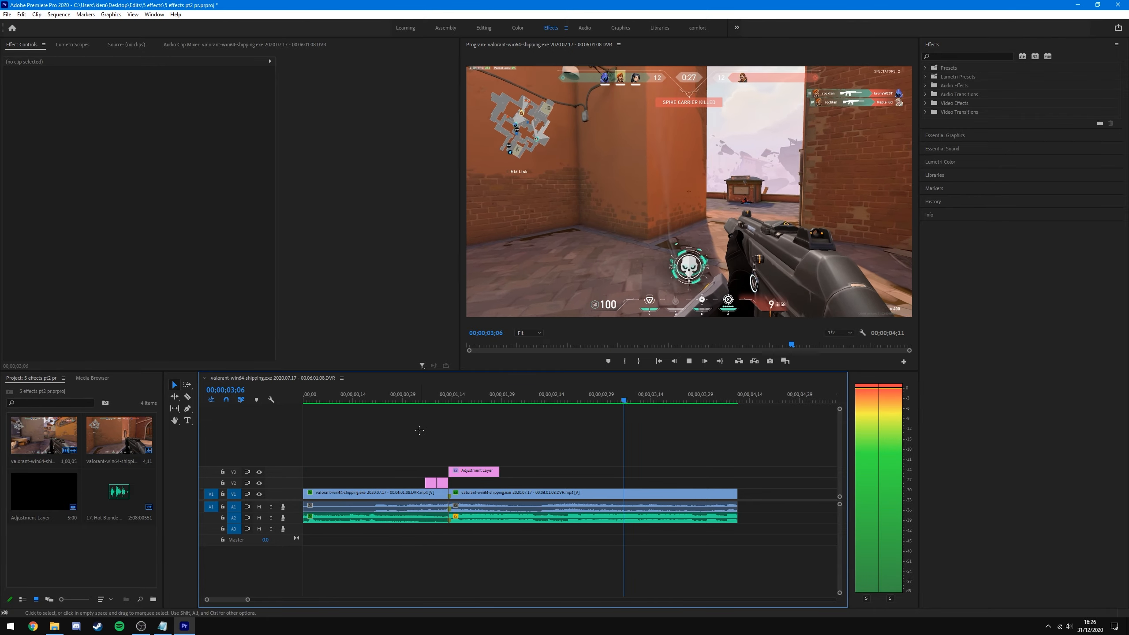
{"action": "key", "text": "space"}
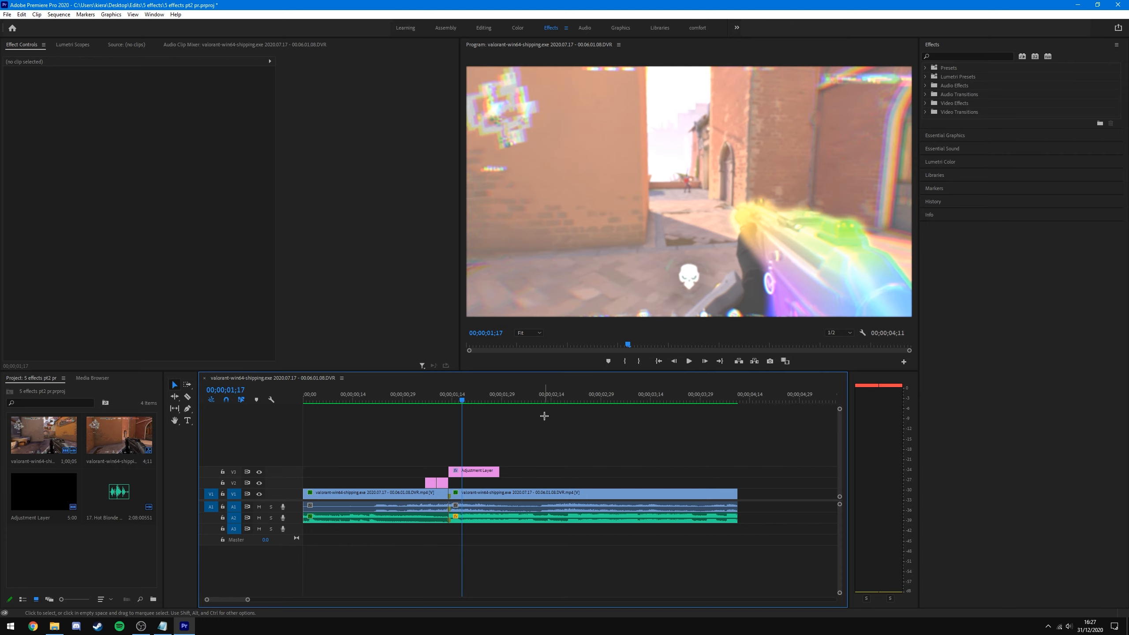